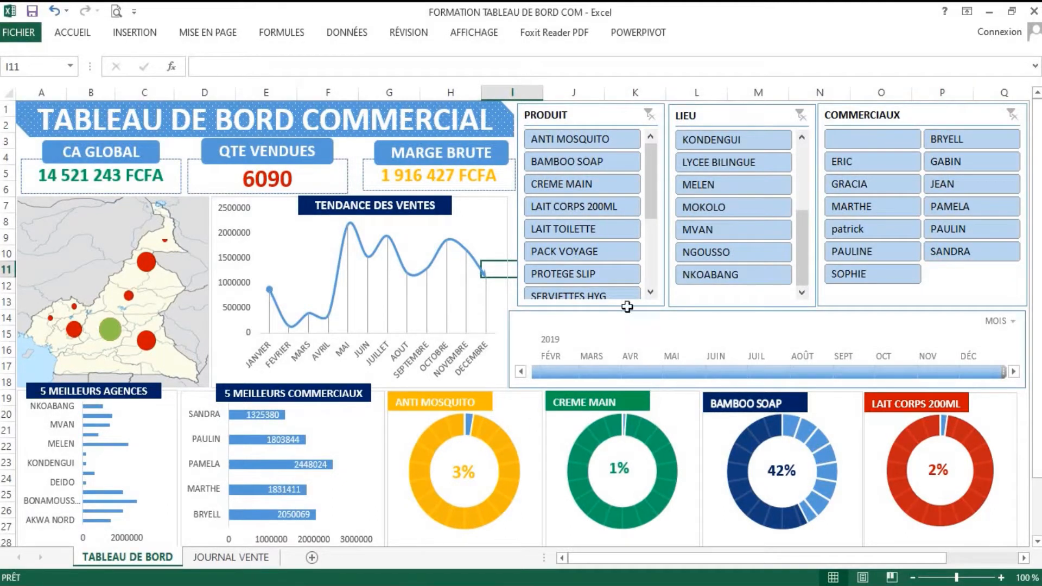
- Filter the dashboard to the products ANTI MOSQUITO through PACK VOYAGE and the delivery months February to October 2019
drag(591, 139, 582, 255)
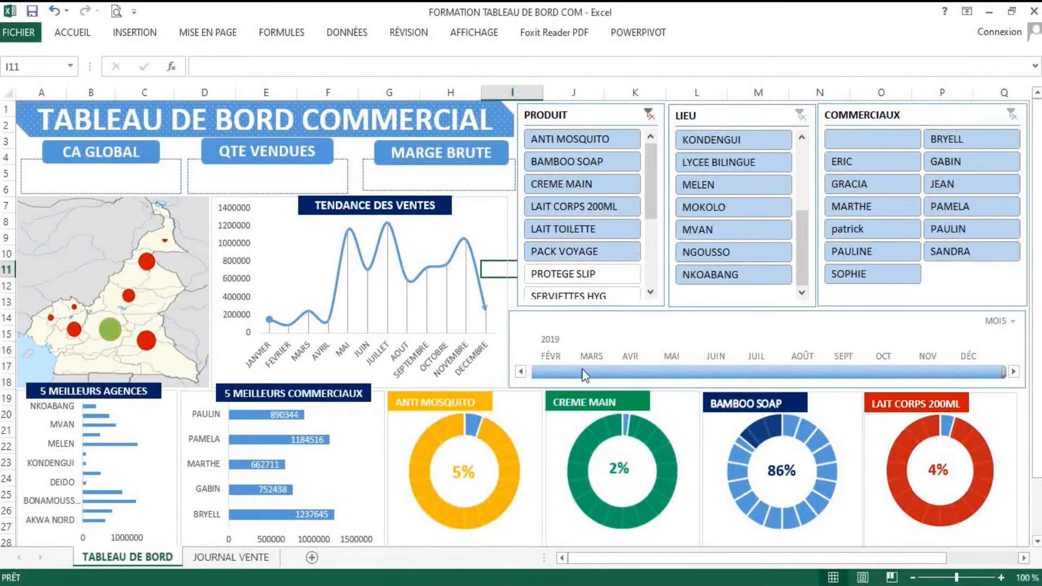
drag(558, 374, 934, 386)
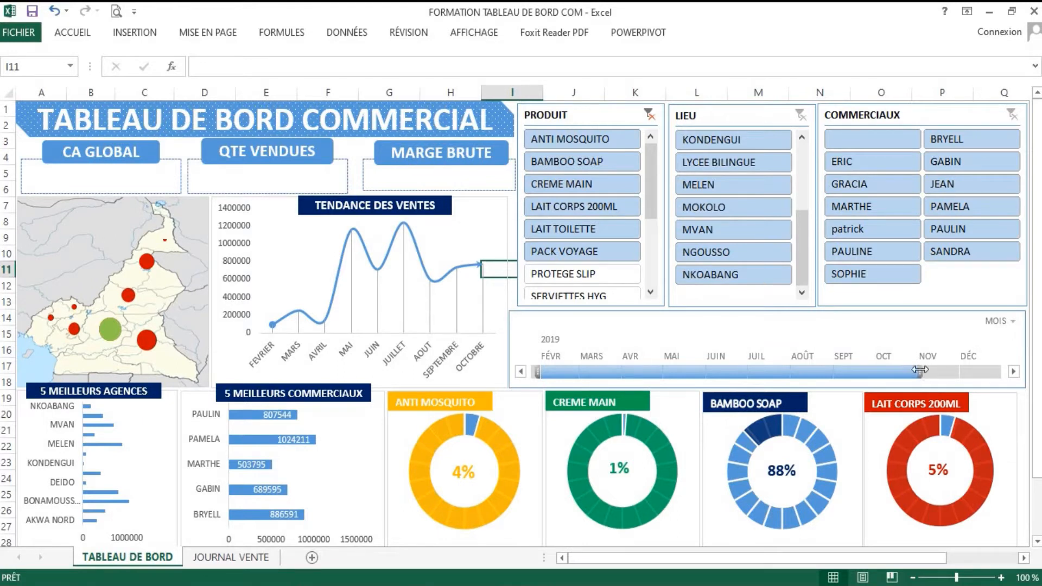
- Extend the timeline's selected period to cover January through December 2019
drag(923, 370, 1003, 371)
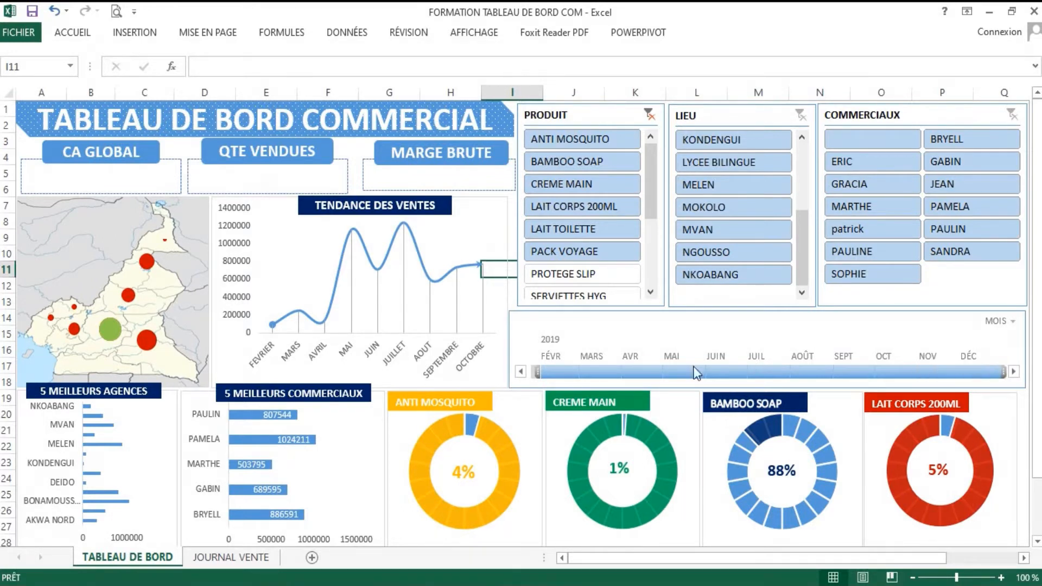
click(519, 372)
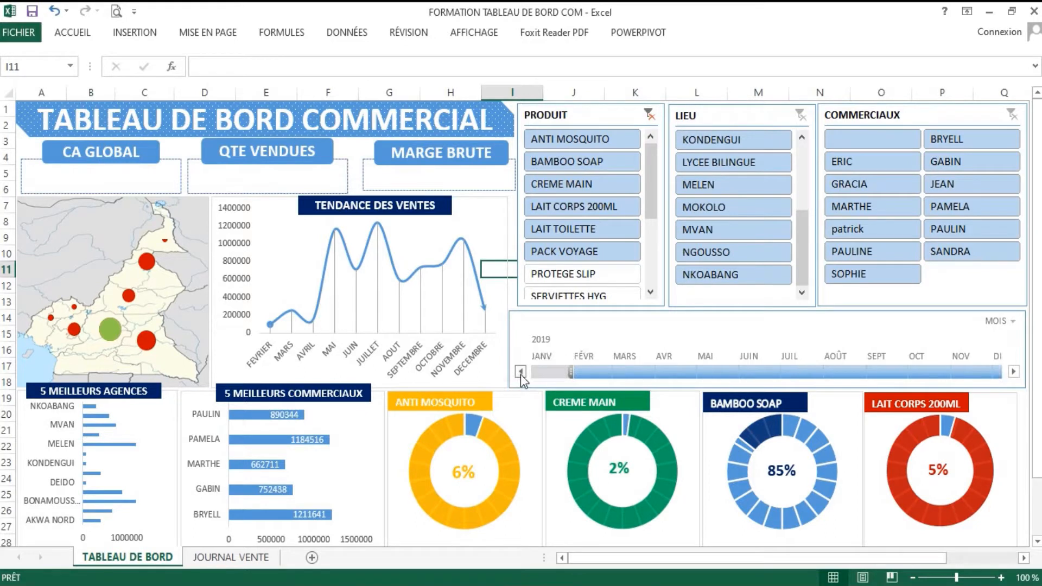
drag(571, 371, 547, 370)
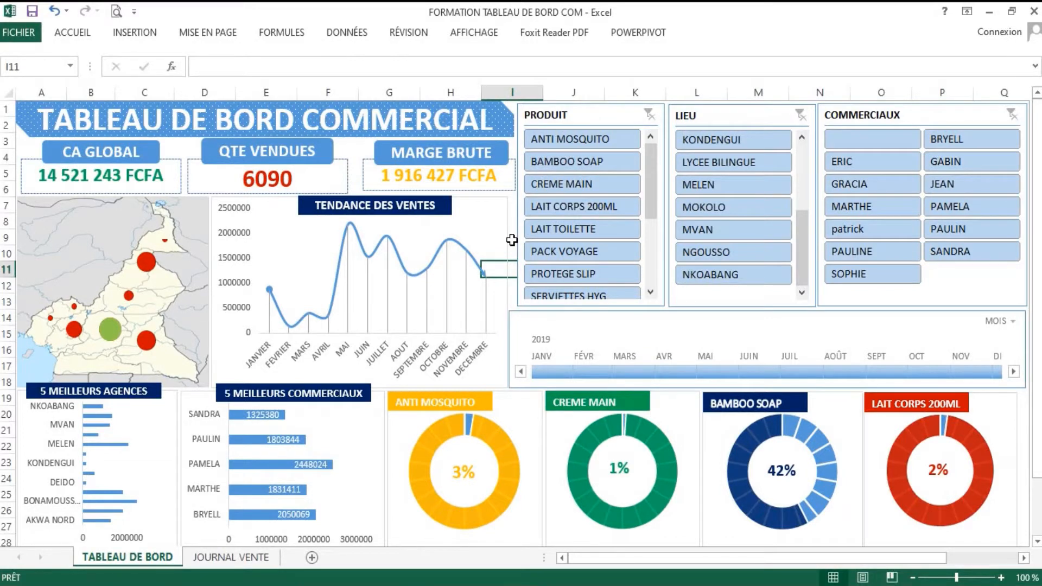
- Examine the sales records in the JOURNAL VENTE sheet and return to the TABLEAU DE BORD sheet
click(239, 559)
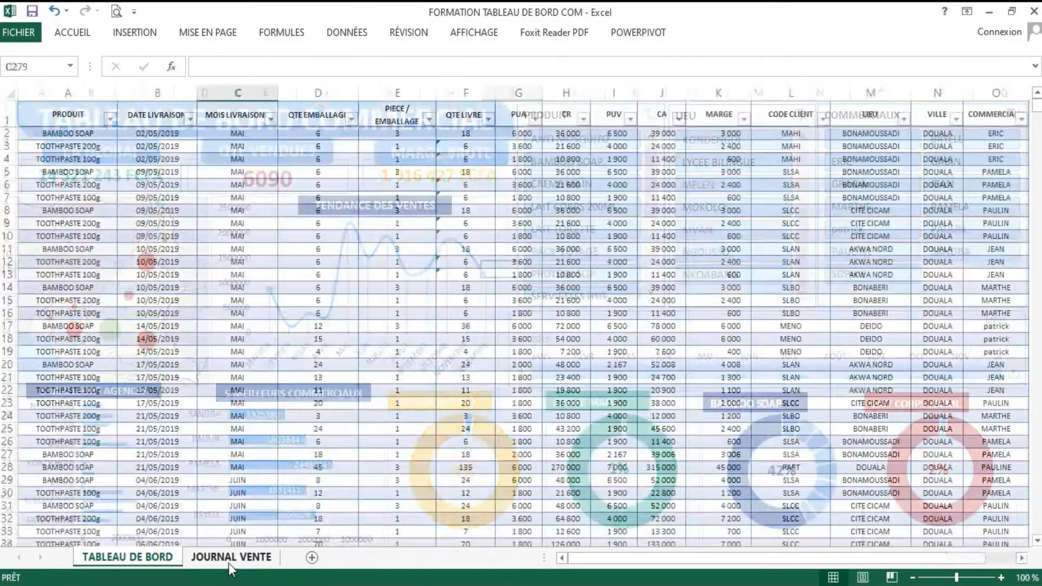
scroll(438, 352, down, 18)
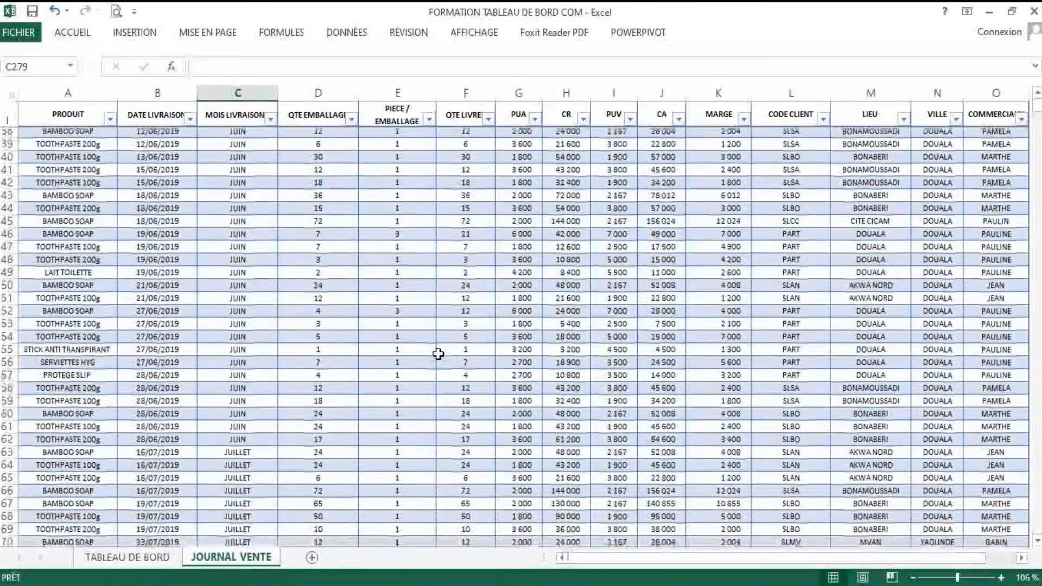
scroll(437, 353, down, 20)
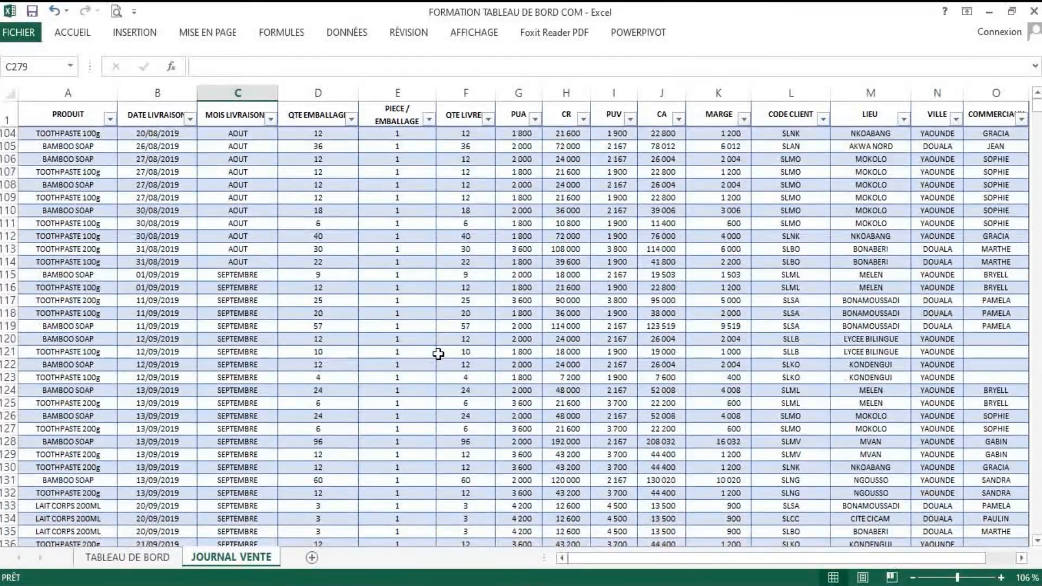
scroll(438, 354, up, 13)
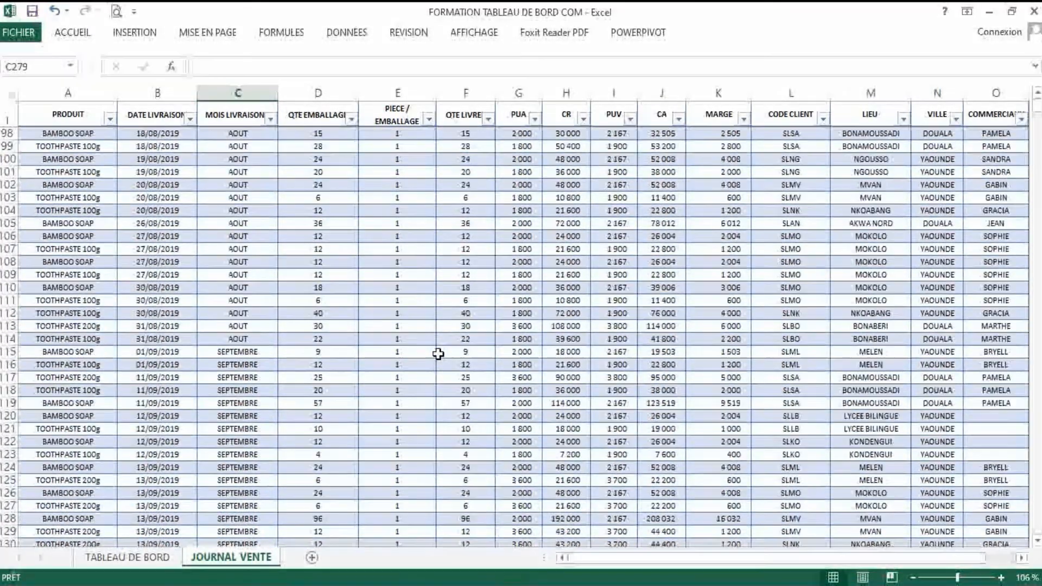
scroll(437, 353, up, 14)
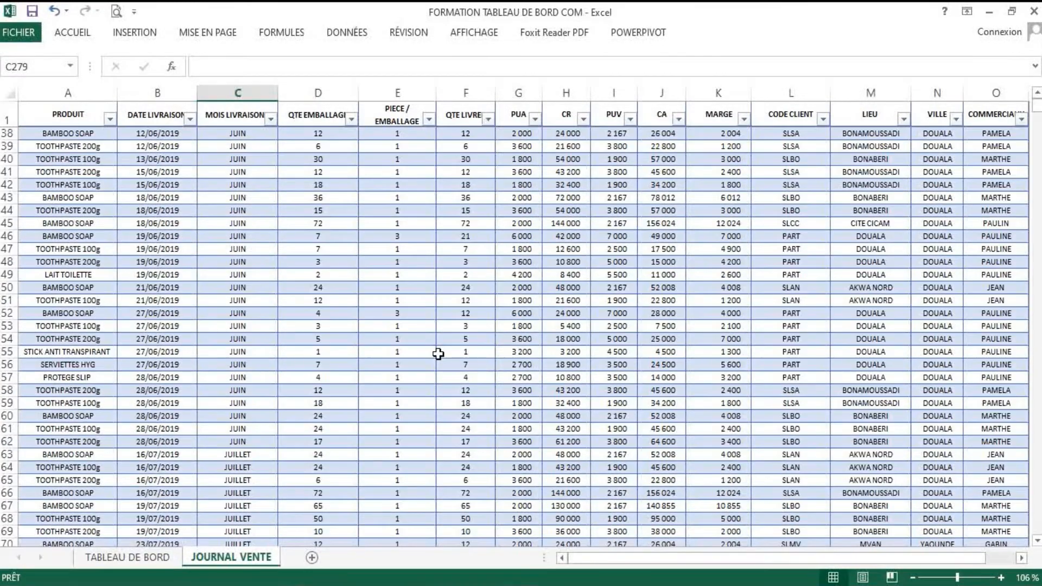
scroll(438, 353, up, 12)
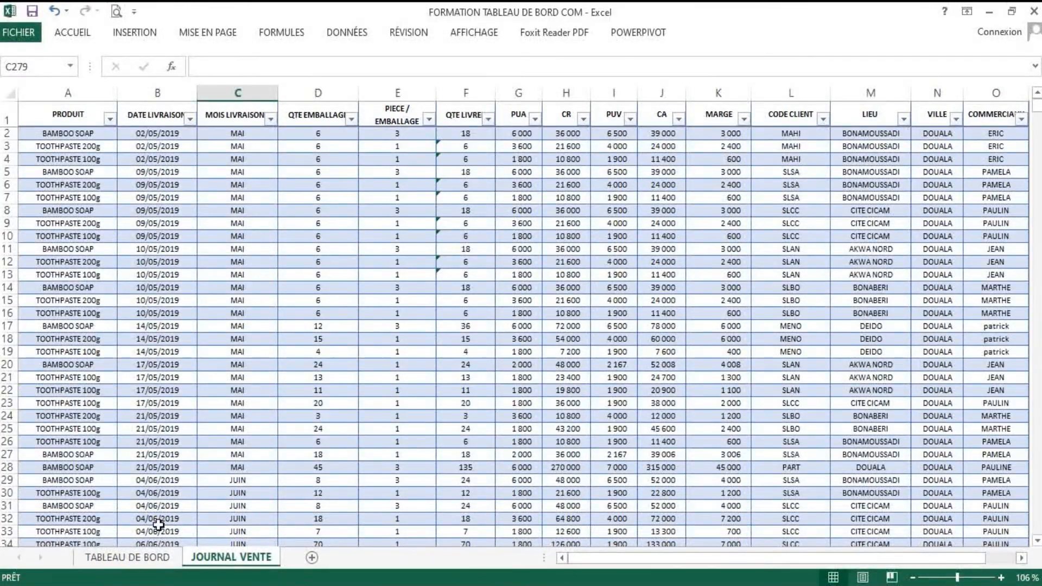
click(121, 559)
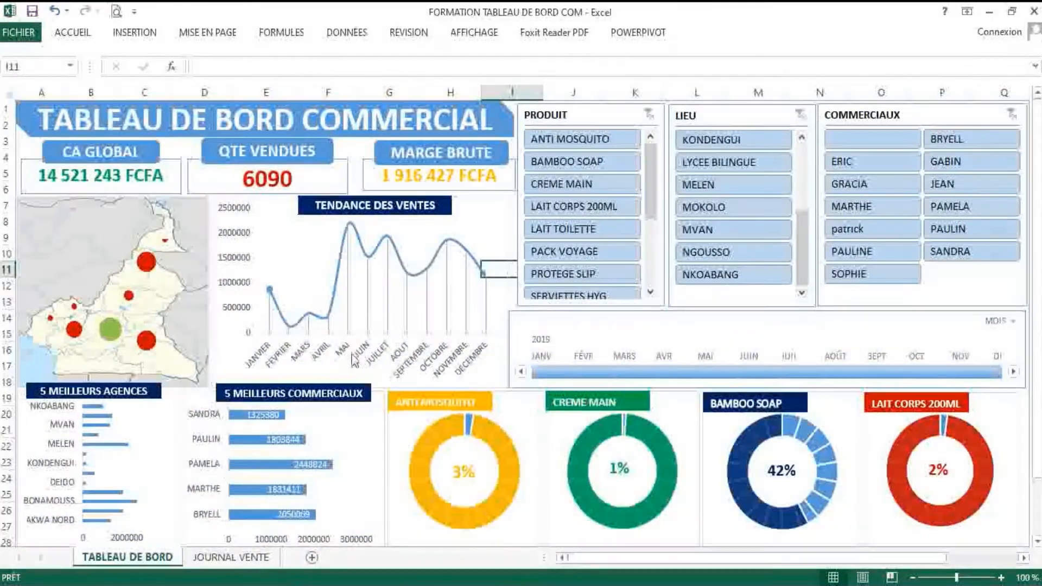
click(513, 291)
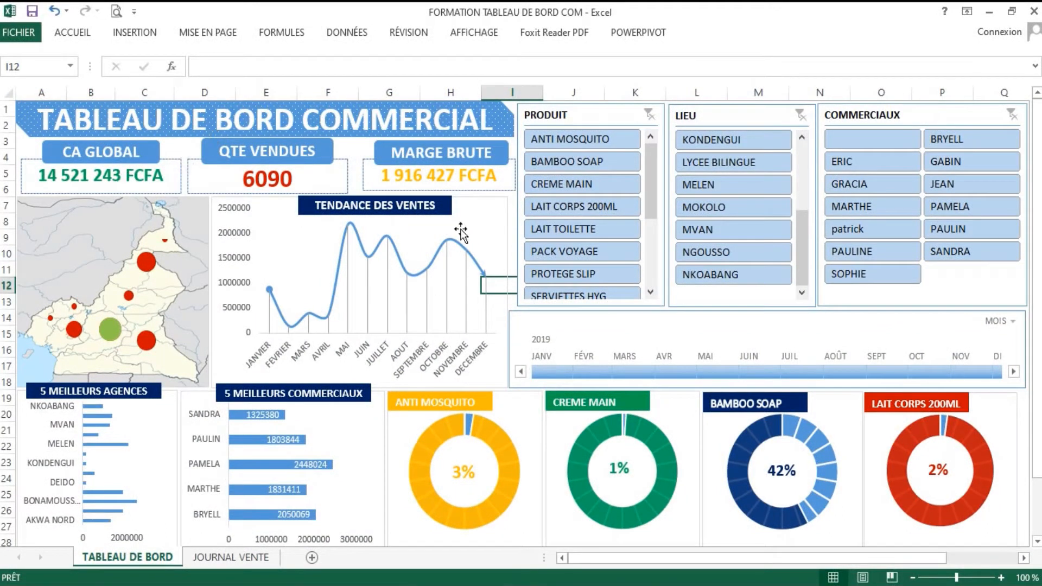
click(862, 160)
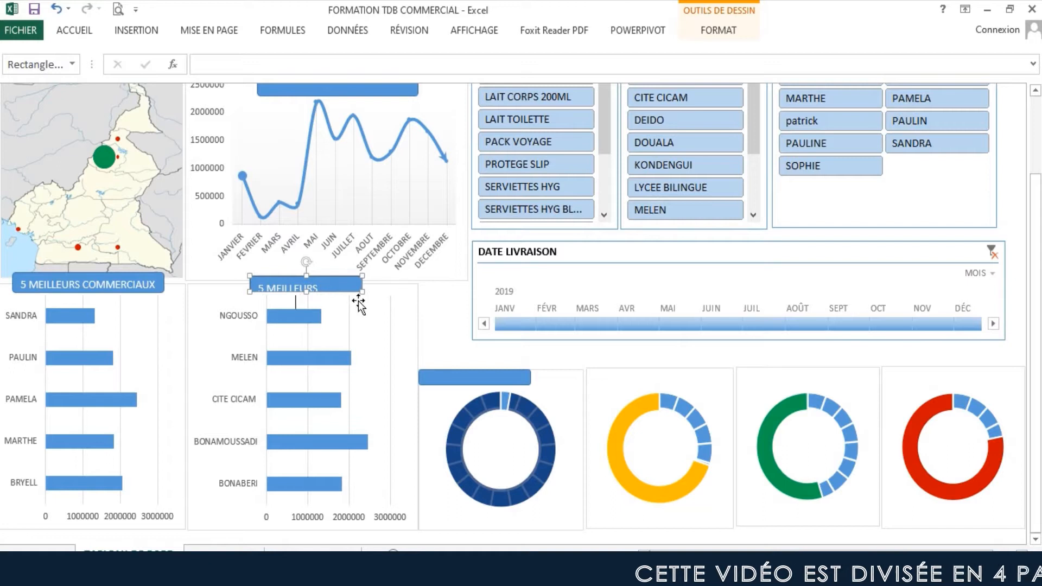
- Complete the agencies chart's title as "5 MEILLEURS AGENCES" and enlarge its box to fit the text
drag(362, 283, 388, 297)
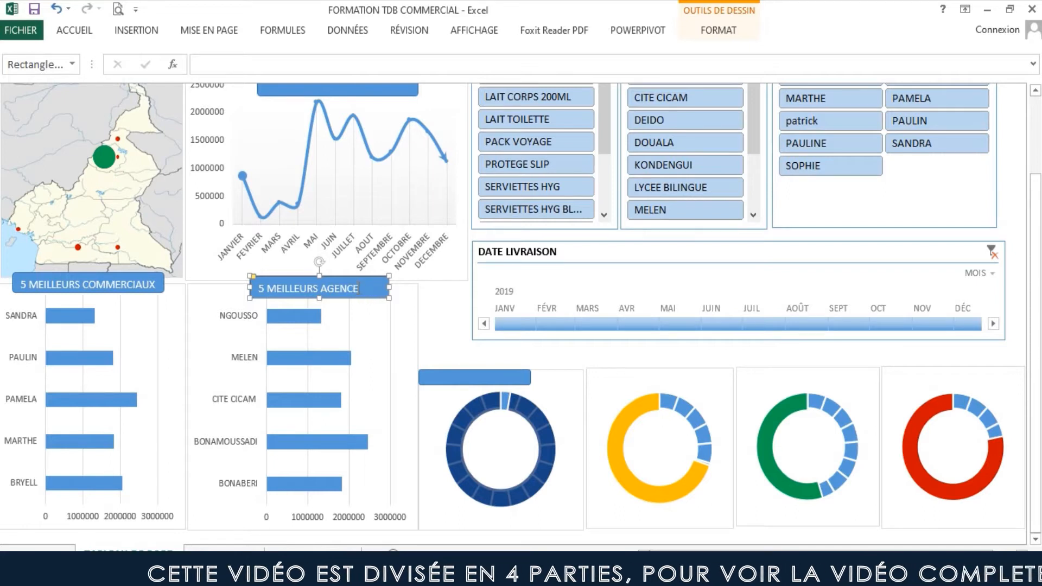
- Enter "TENDANCE DES VENTES" in the empty title box above the line chart and narrow the box slightly
scroll(380, 291, up, 3)
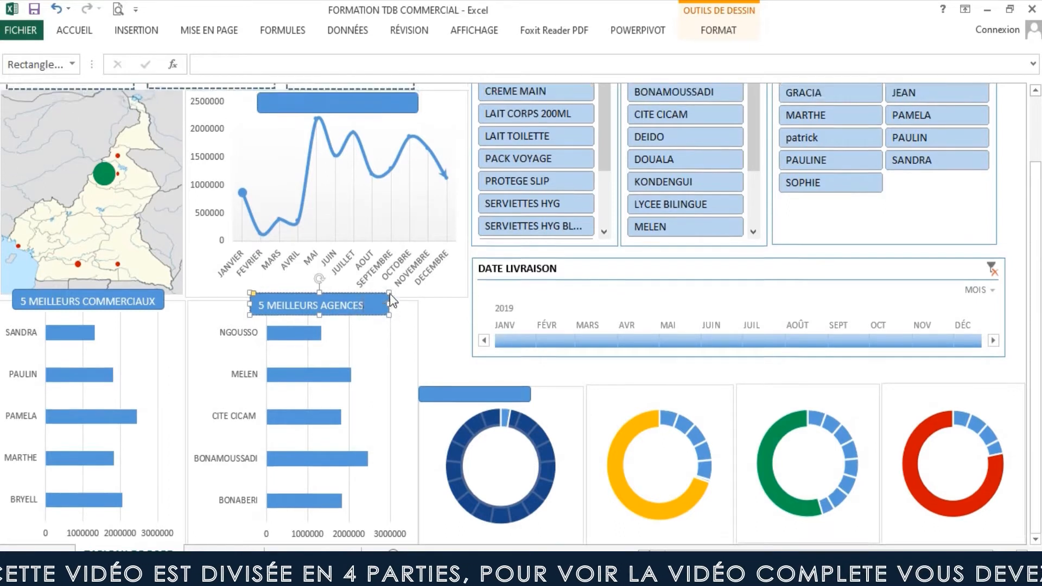
click(303, 183)
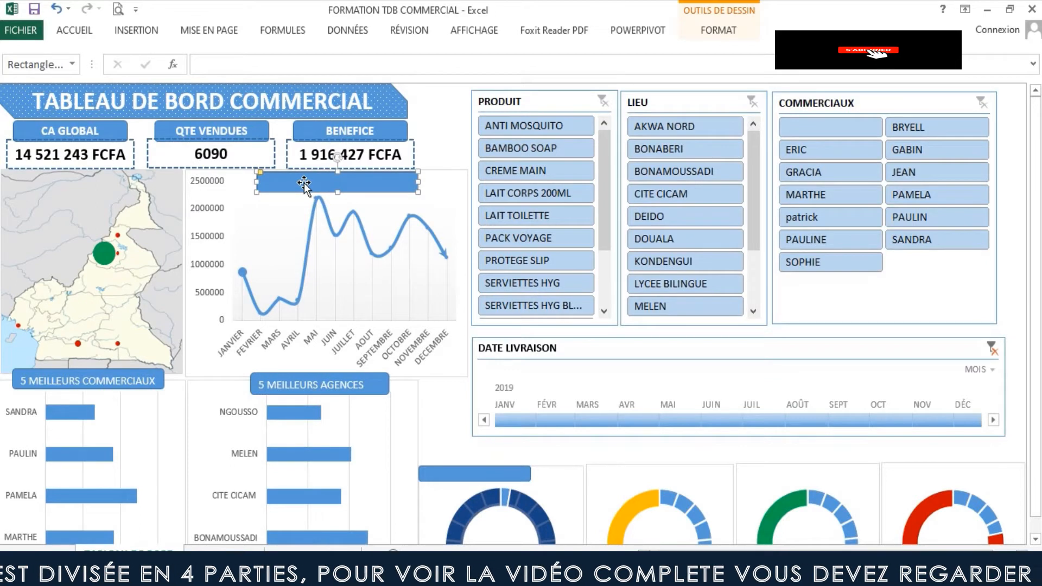
text(TENDE)
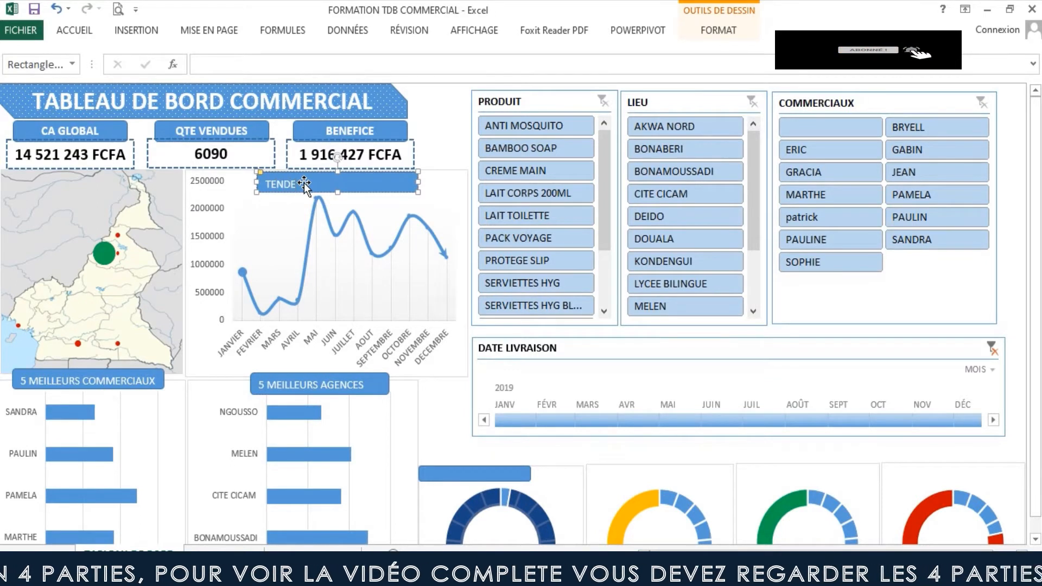
key(BackSpace)
text(ANCE DES VENTES)
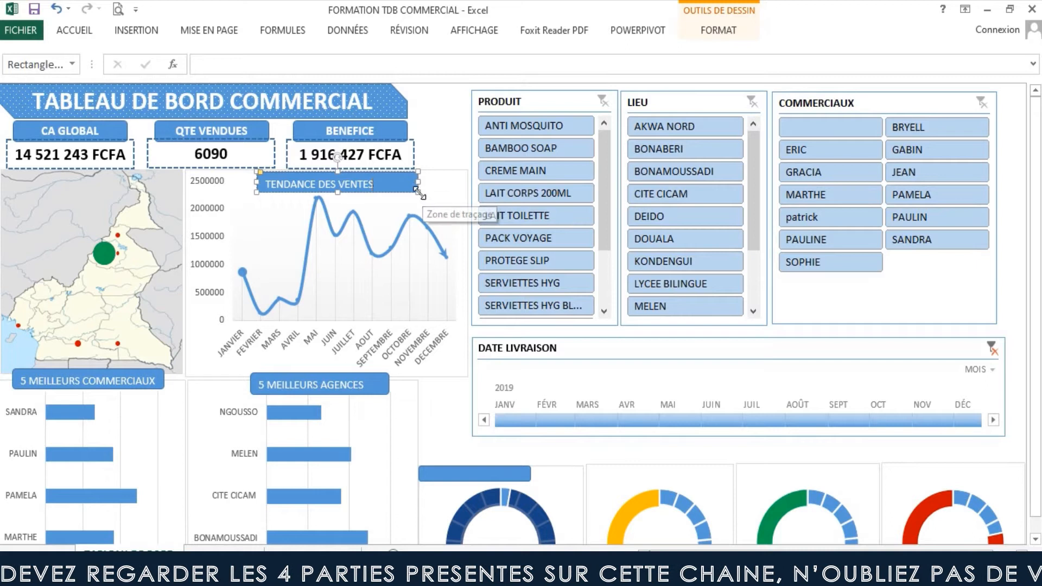
drag(416, 192, 414, 192)
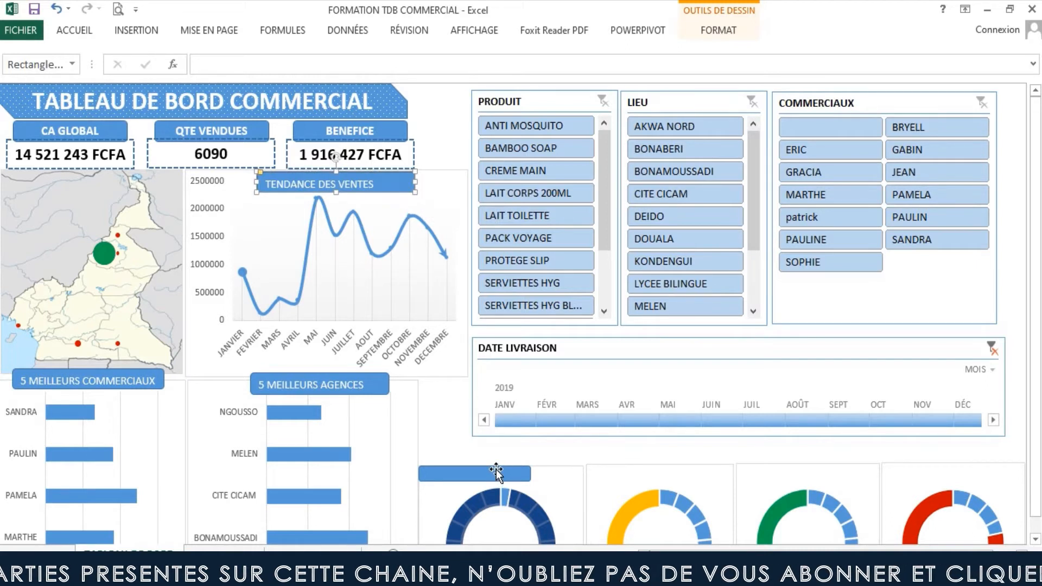
- Center the text of the three chart title boxes horizontally and vertically and make it bold
click(386, 383)
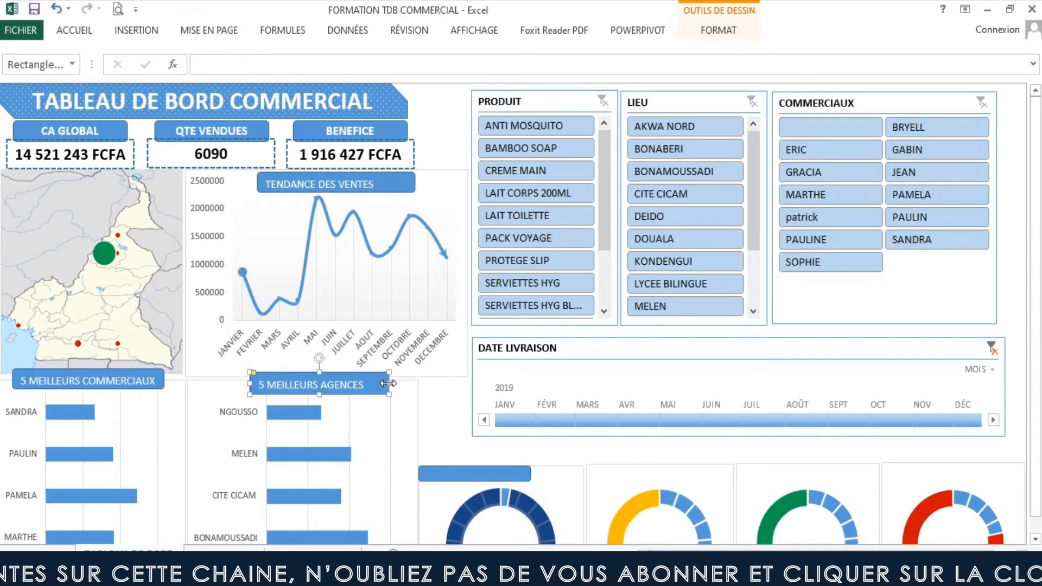
ctrl+click(149, 380)
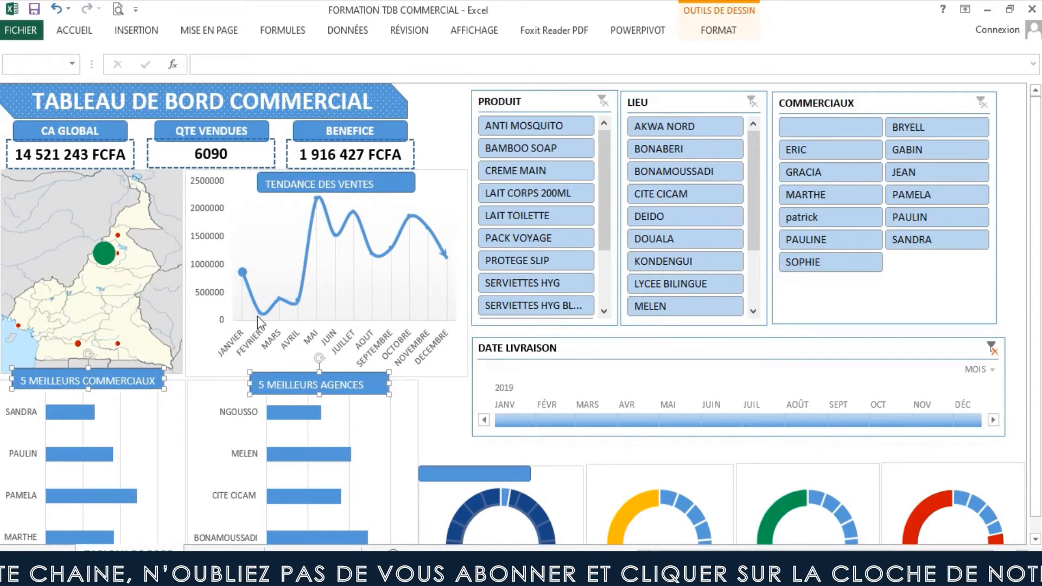
ctrl+click(284, 185)
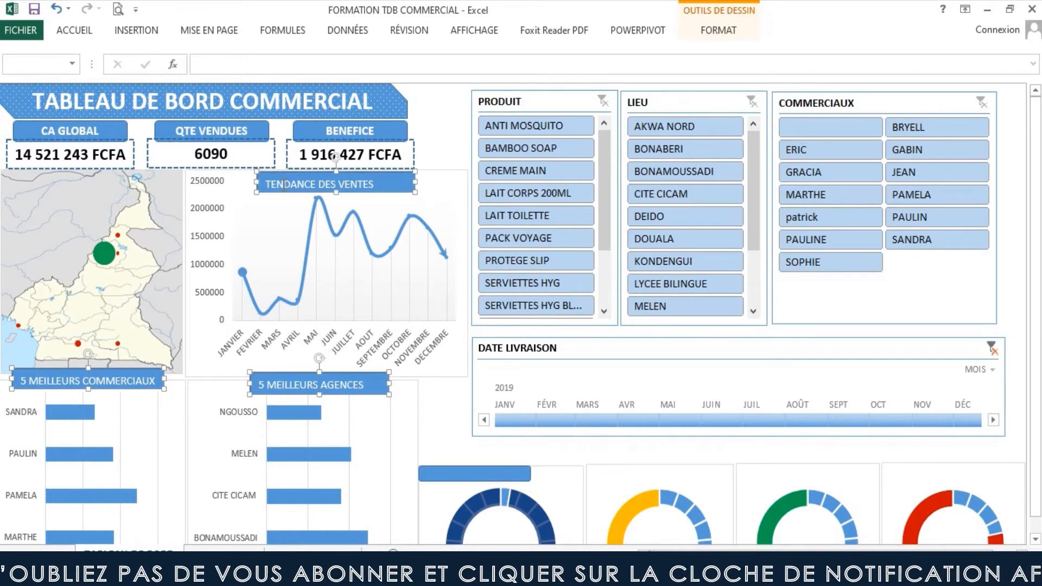
click(87, 34)
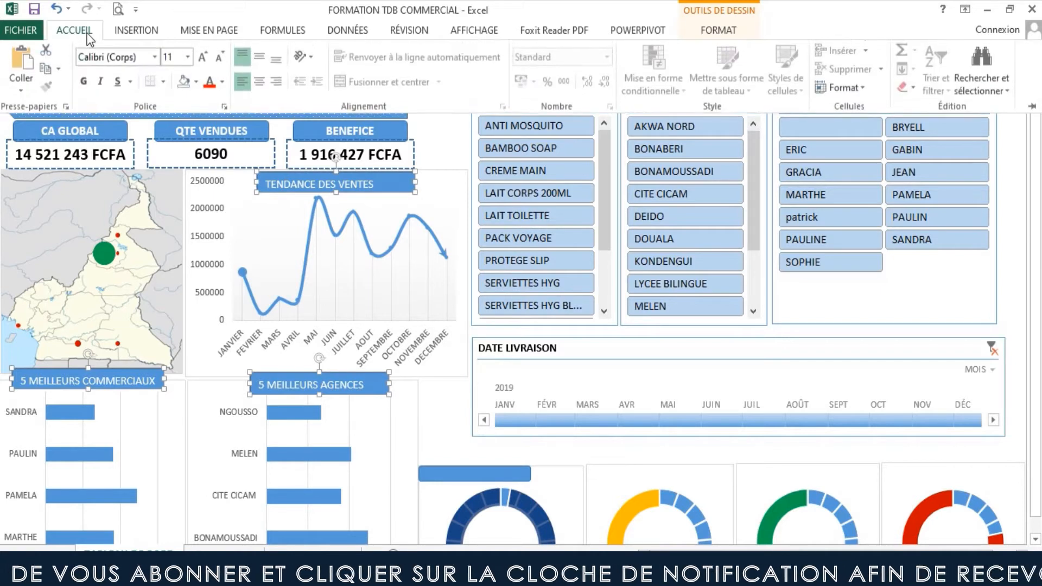
click(262, 81)
click(259, 57)
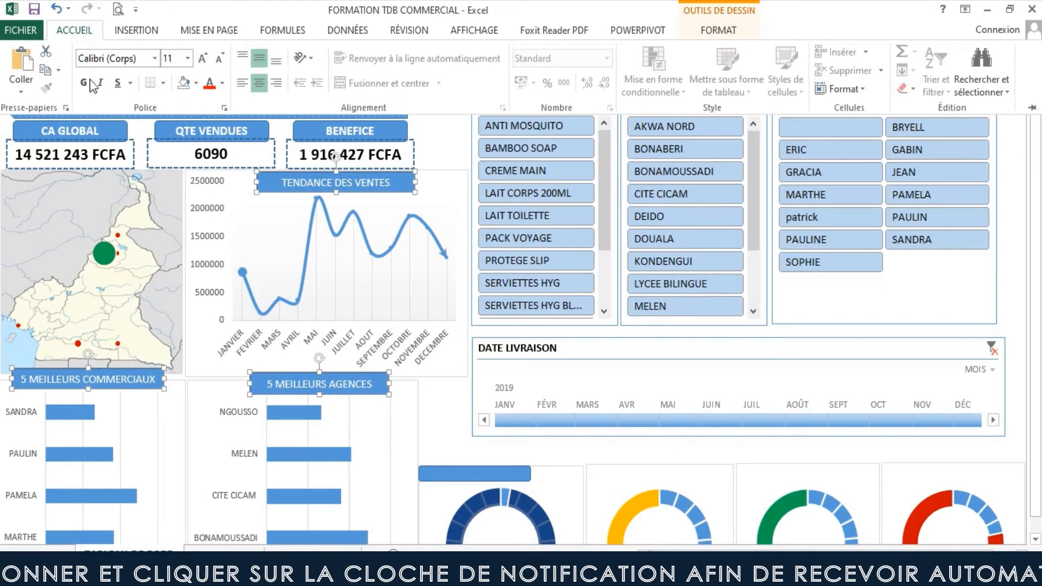
click(85, 83)
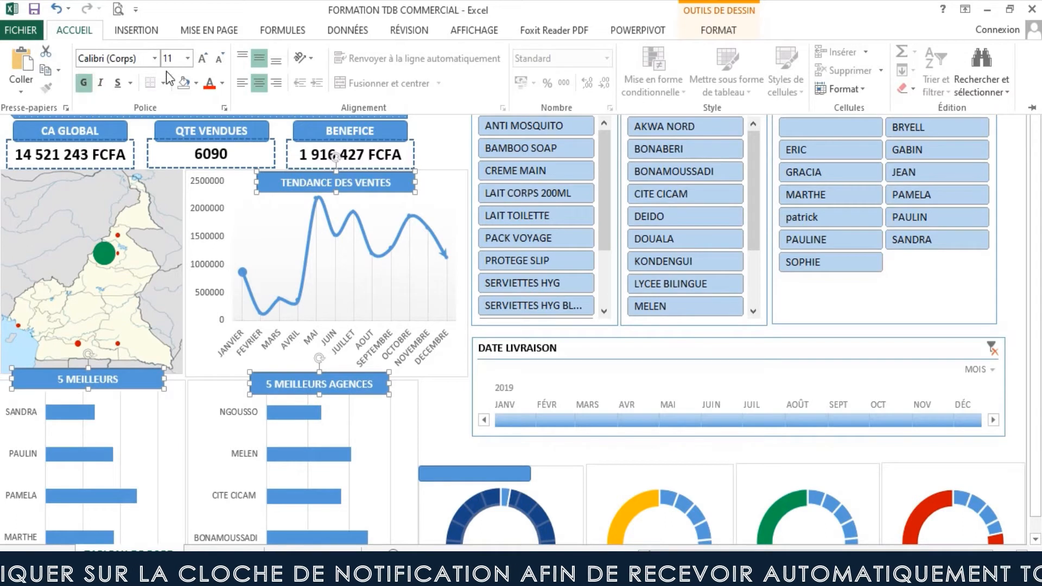
- Widen the "5 MEILLEURS COMMERCIAUX" title box so its full bold text fits on one line
click(169, 379)
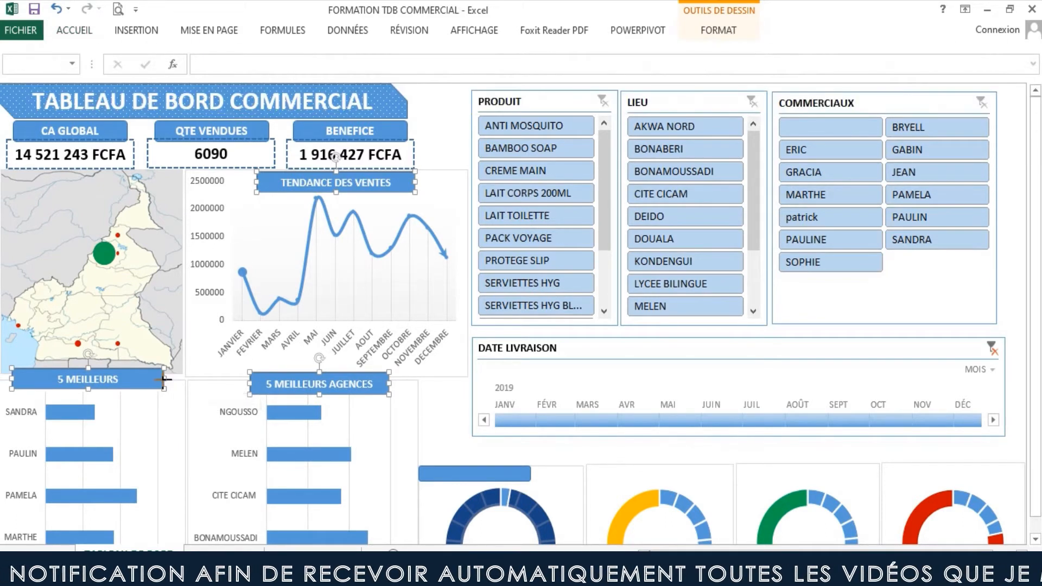
click(164, 383)
click(159, 375)
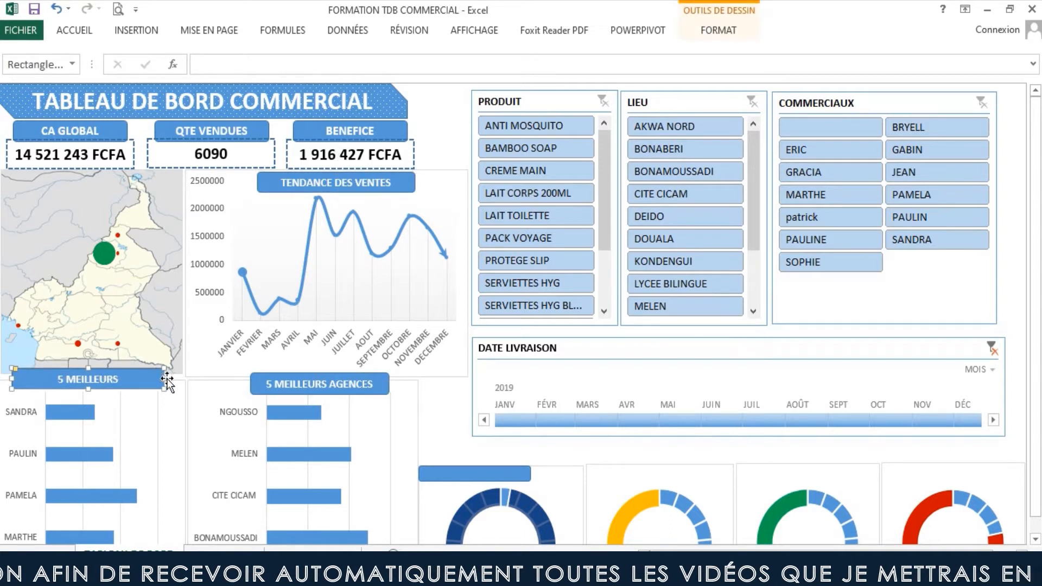
click(173, 378)
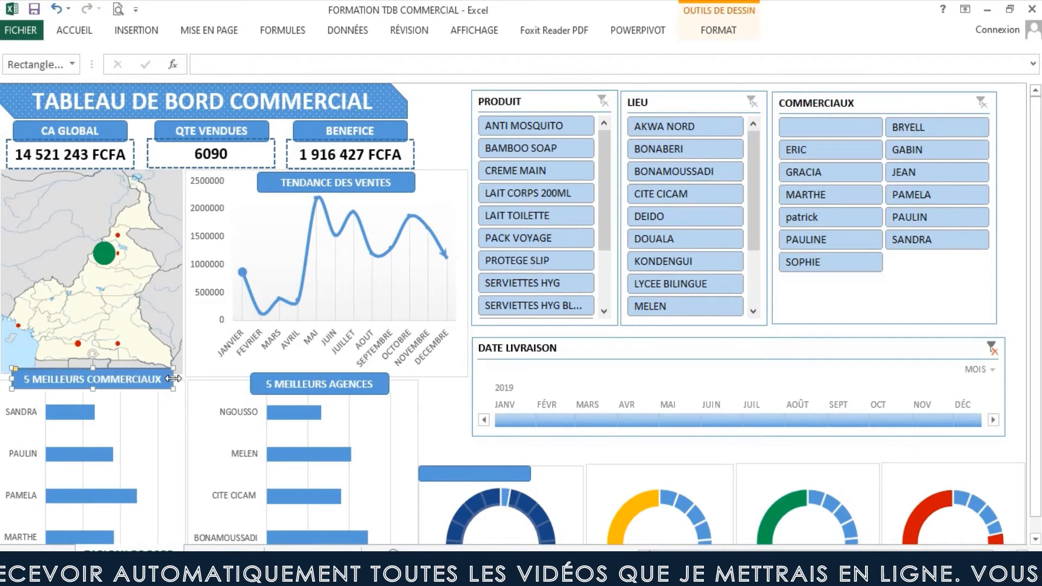
- Nudge the salespeople, agencies and sales trend title boxes into better positions above their charts
drag(153, 389, 147, 393)
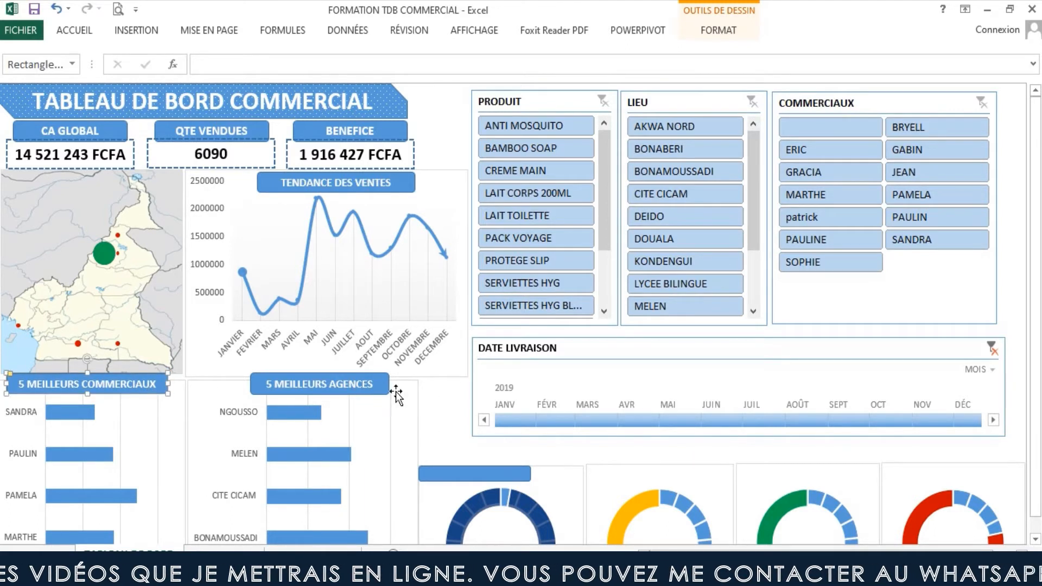
drag(382, 391, 377, 389)
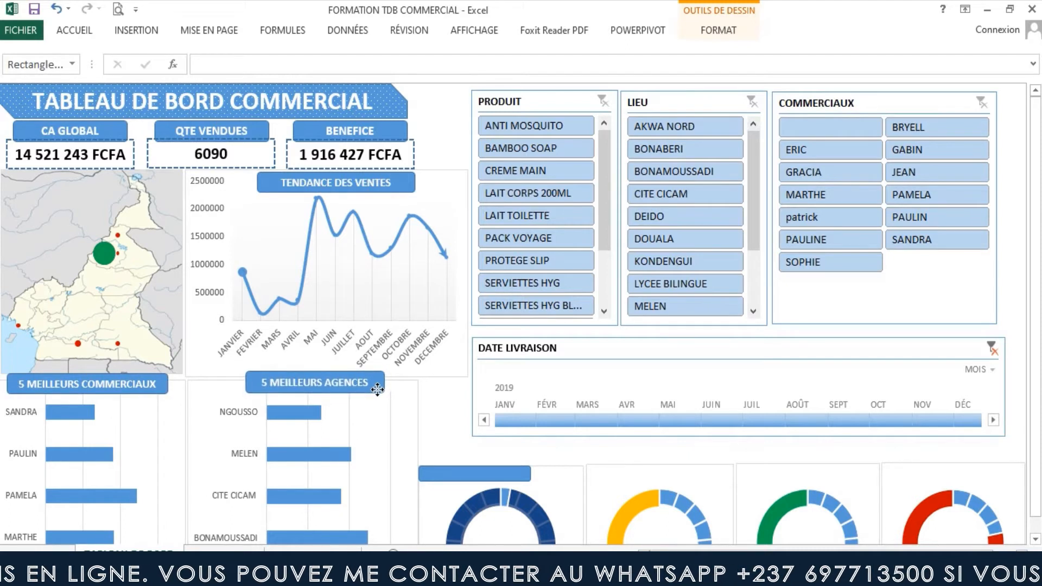
drag(406, 190, 404, 189)
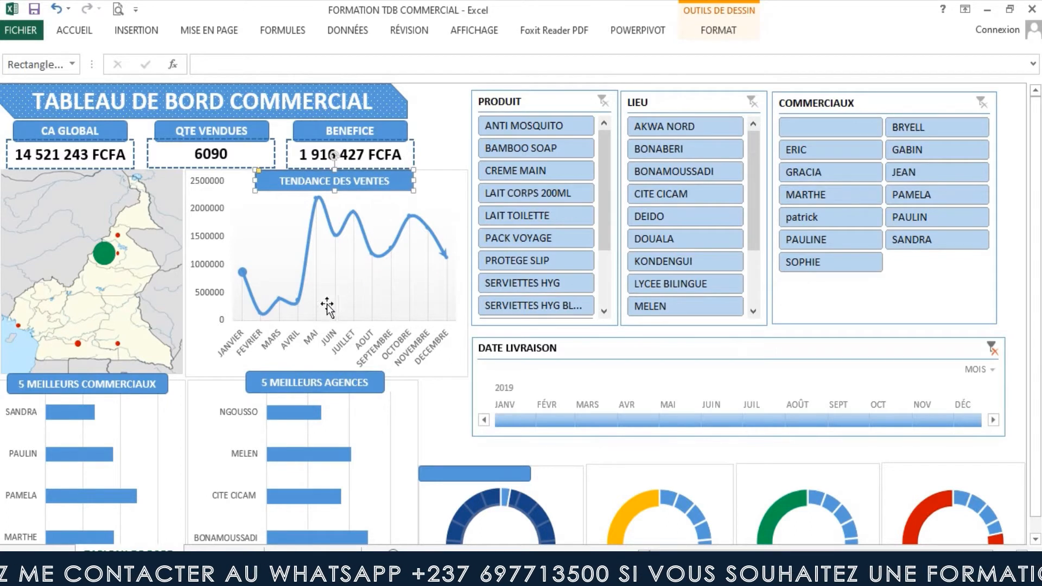
- Fill the title boxes of the sales trend, top salespeople and top agencies charts with standard dark blue
shift+click(160, 392)
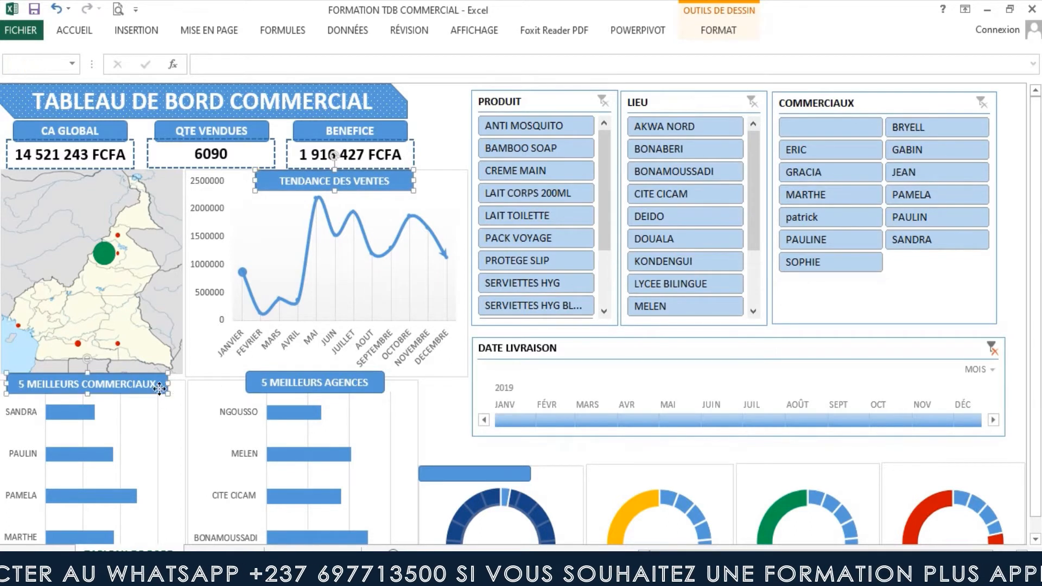
shift+click(384, 391)
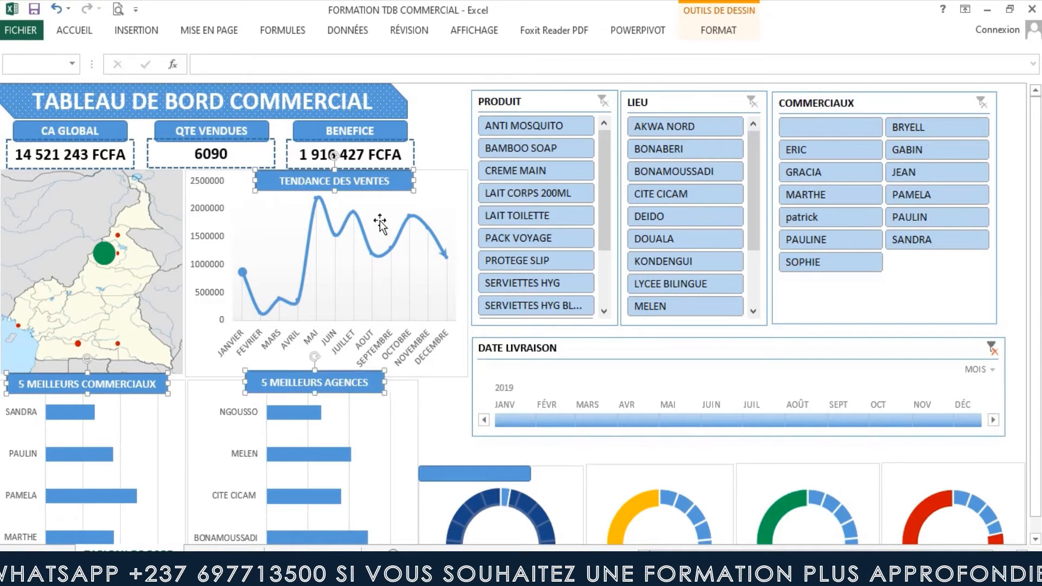
shift+click(404, 184)
shift+click(407, 182)
click(73, 31)
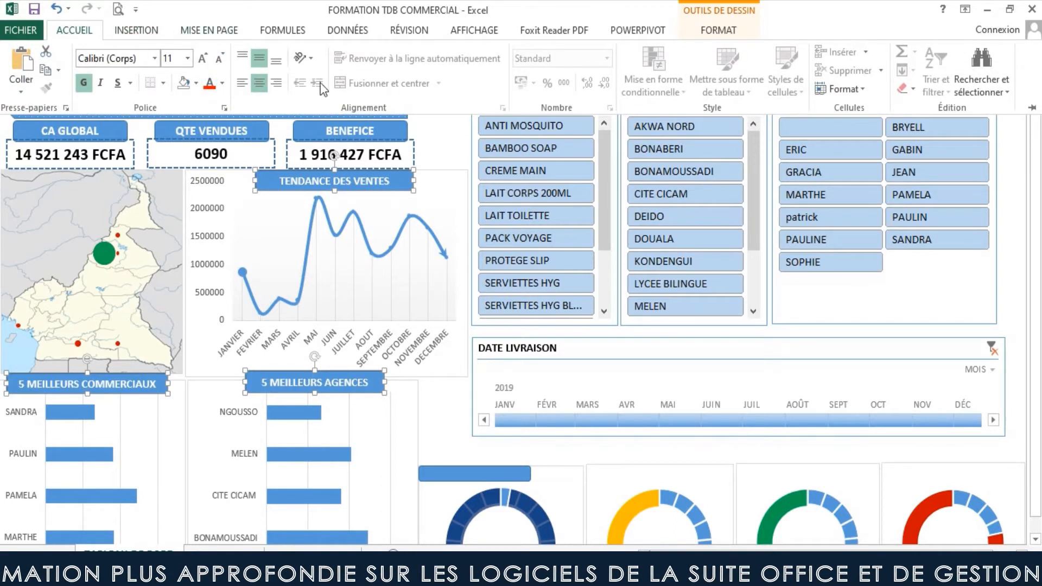
click(706, 26)
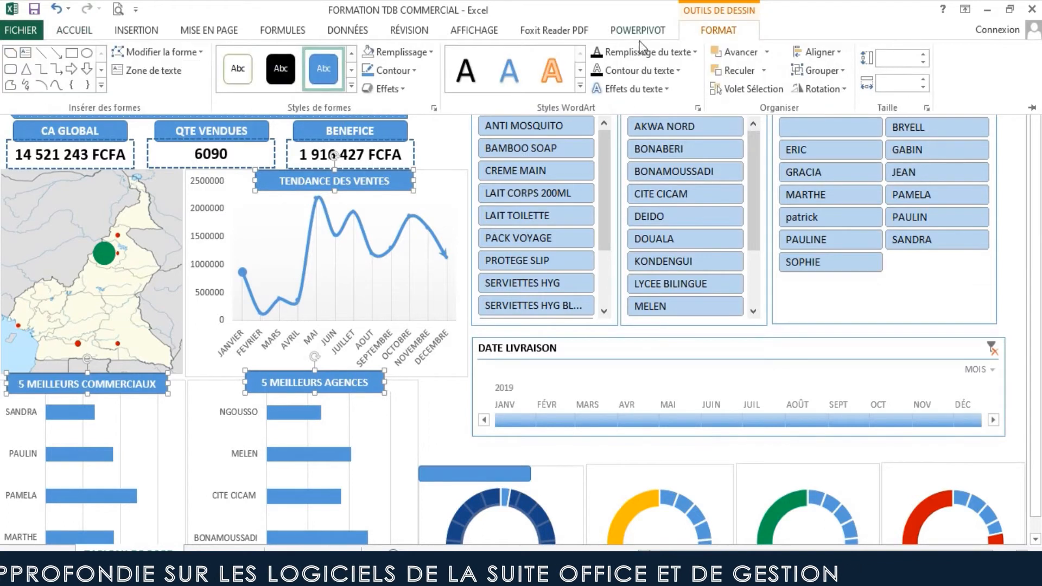
click(431, 52)
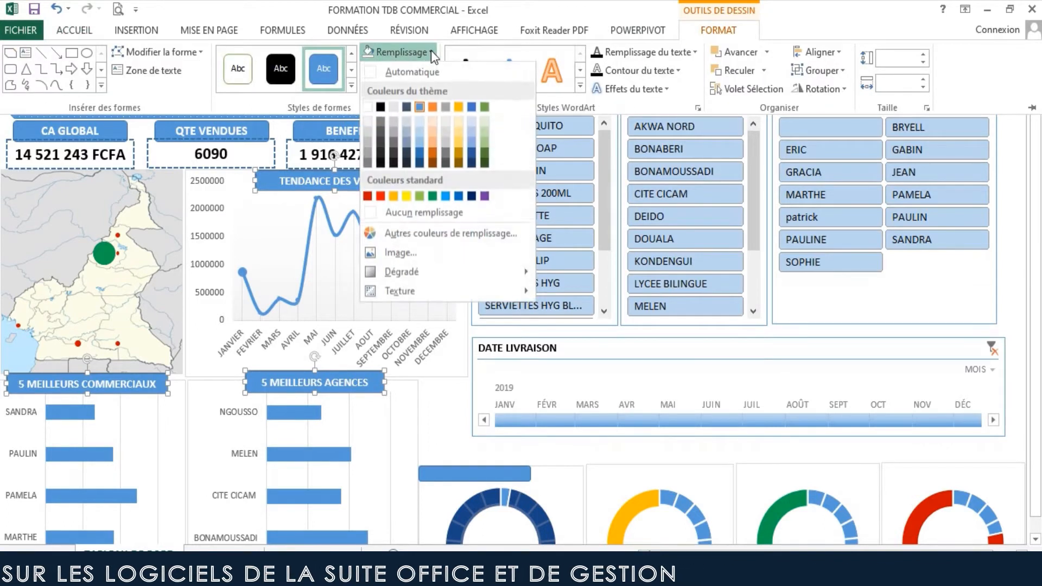
click(472, 196)
key(ctrl+F1)
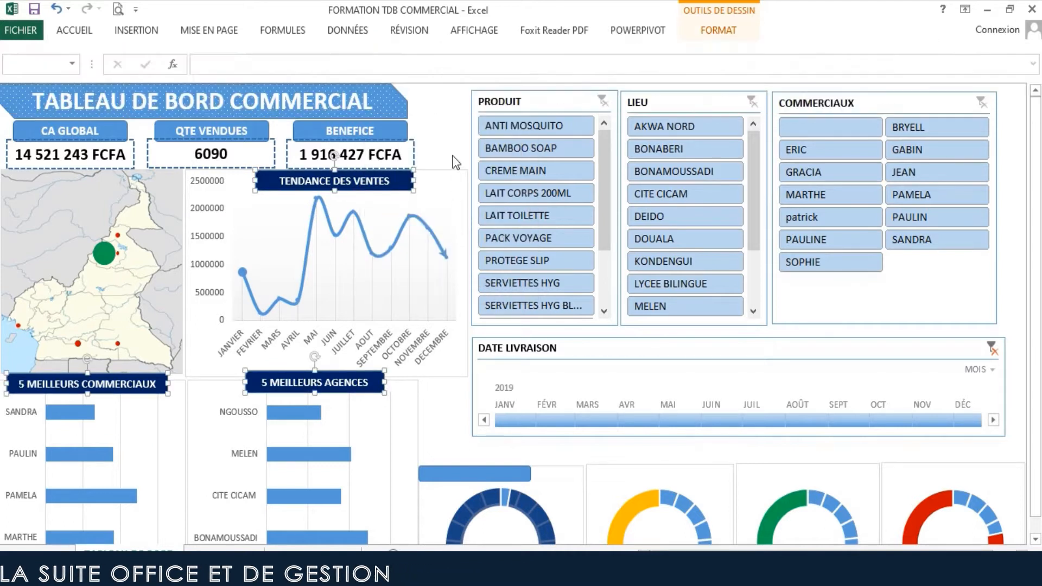
click(1017, 448)
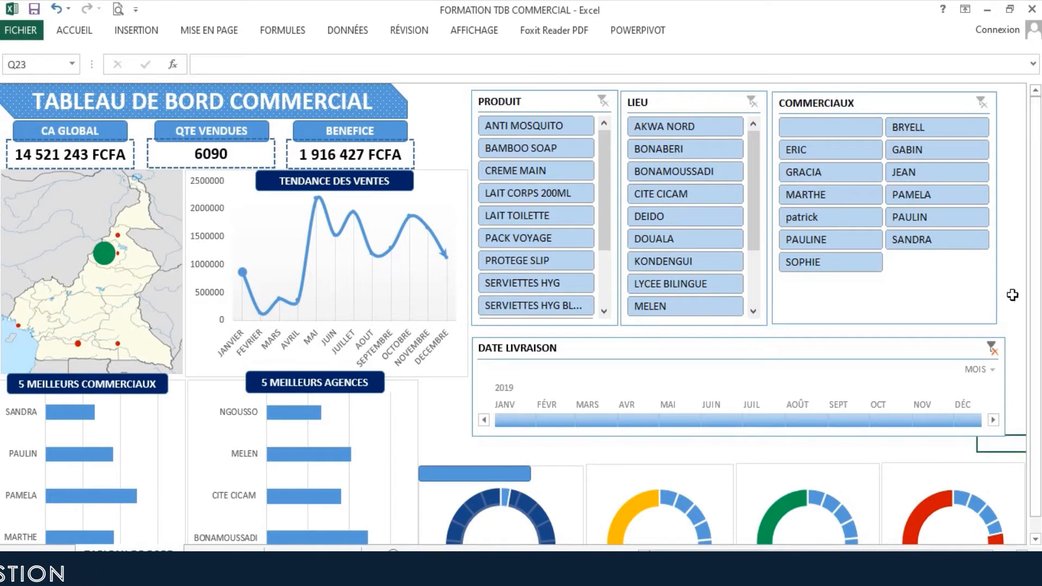
- Remove the outline from the sales trend, top salespeople and top agencies title boxes
click(411, 184)
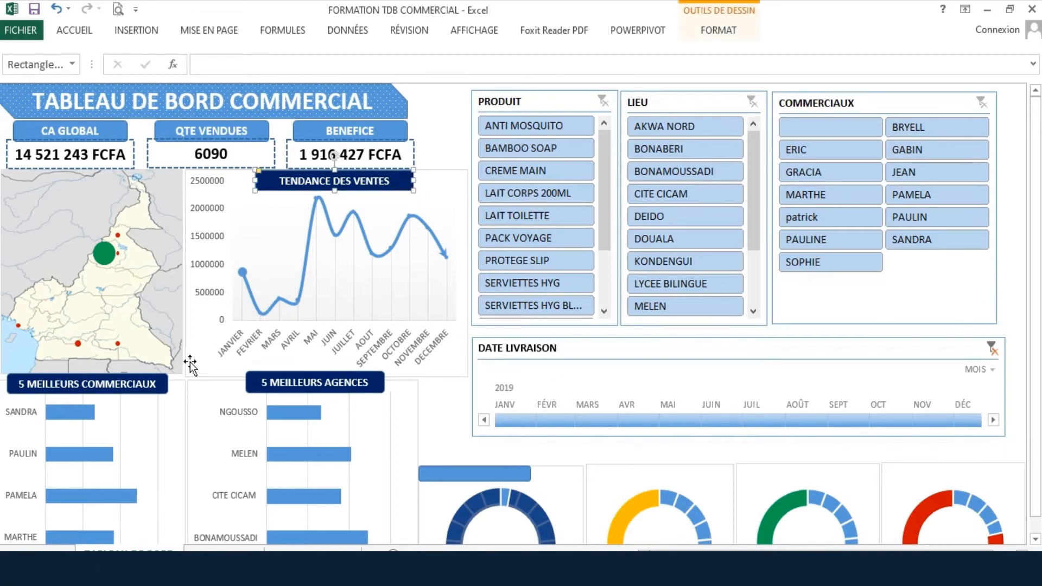
ctrl+click(163, 385)
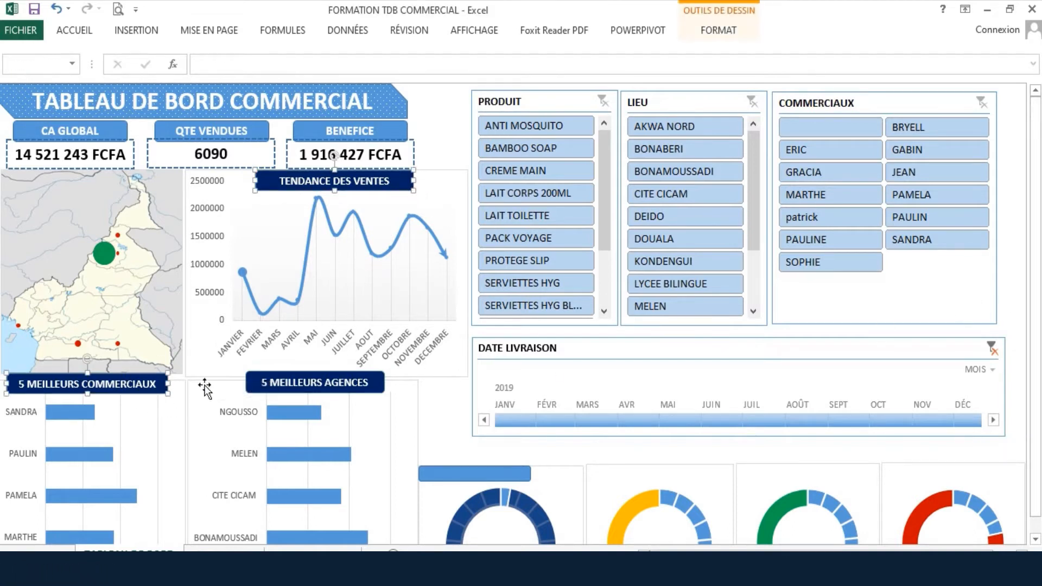
ctrl+click(263, 386)
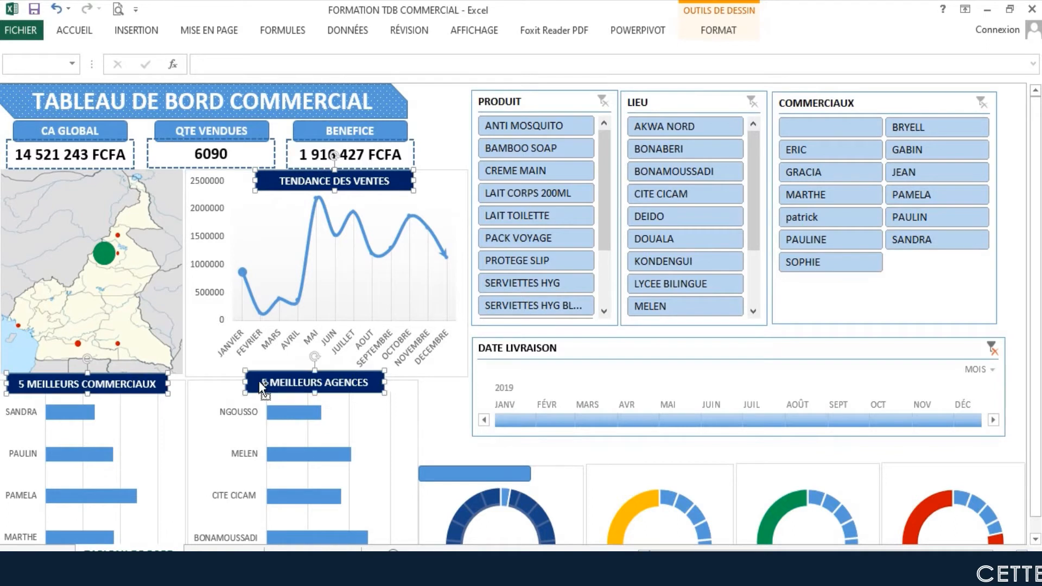
click(717, 33)
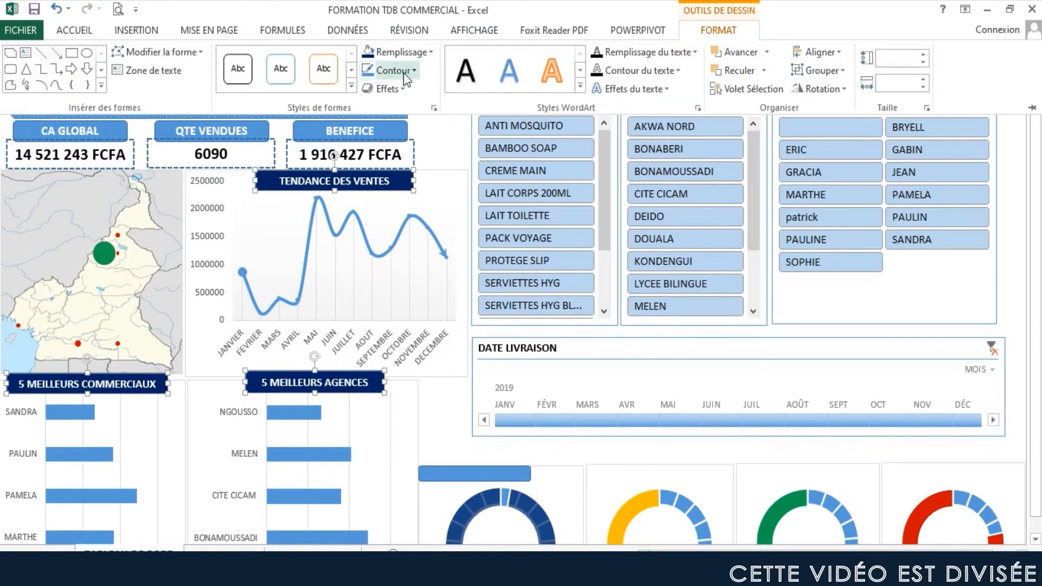
click(411, 70)
click(446, 231)
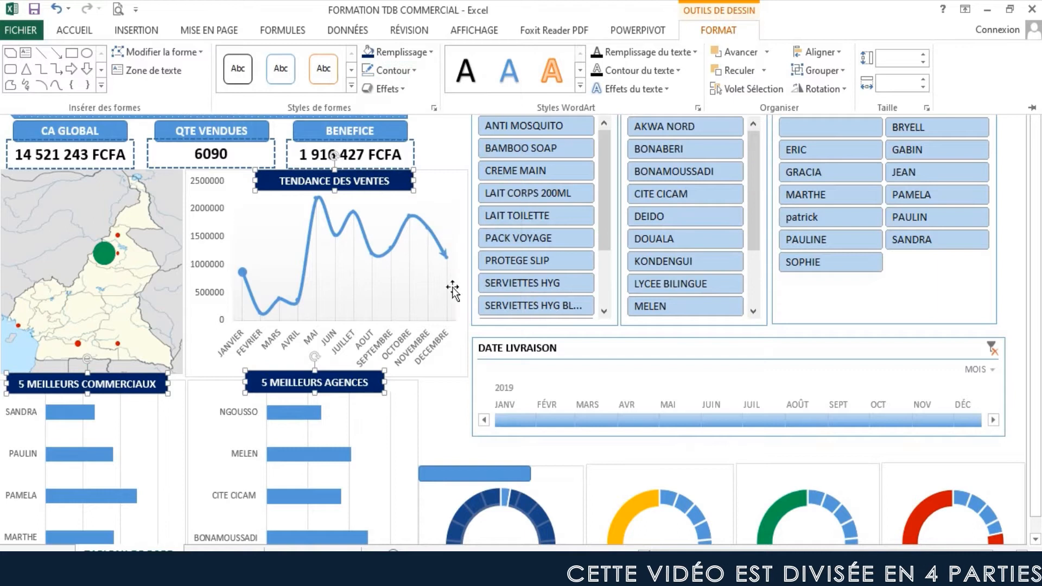
click(470, 339)
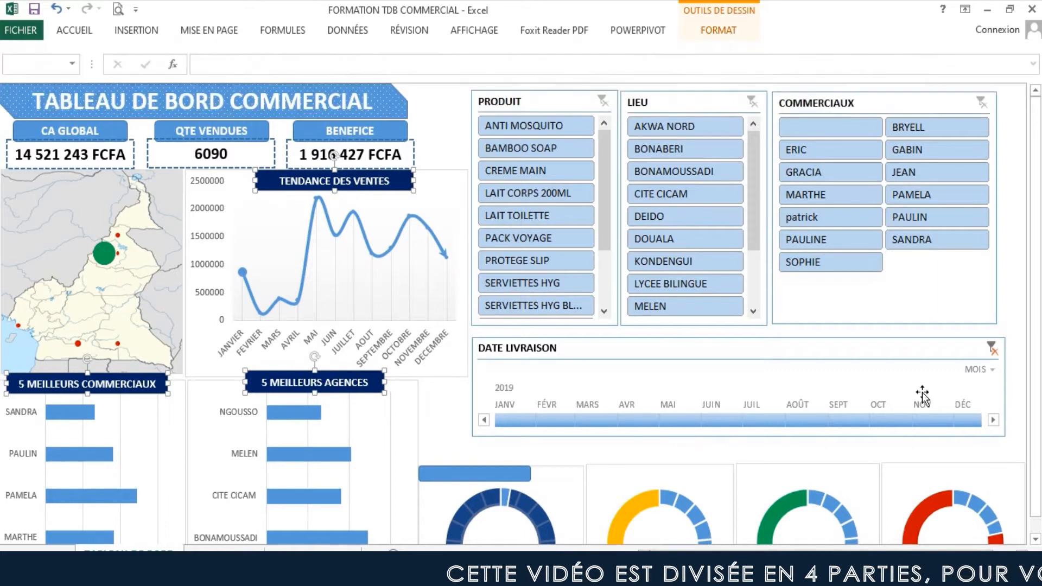
click(1005, 443)
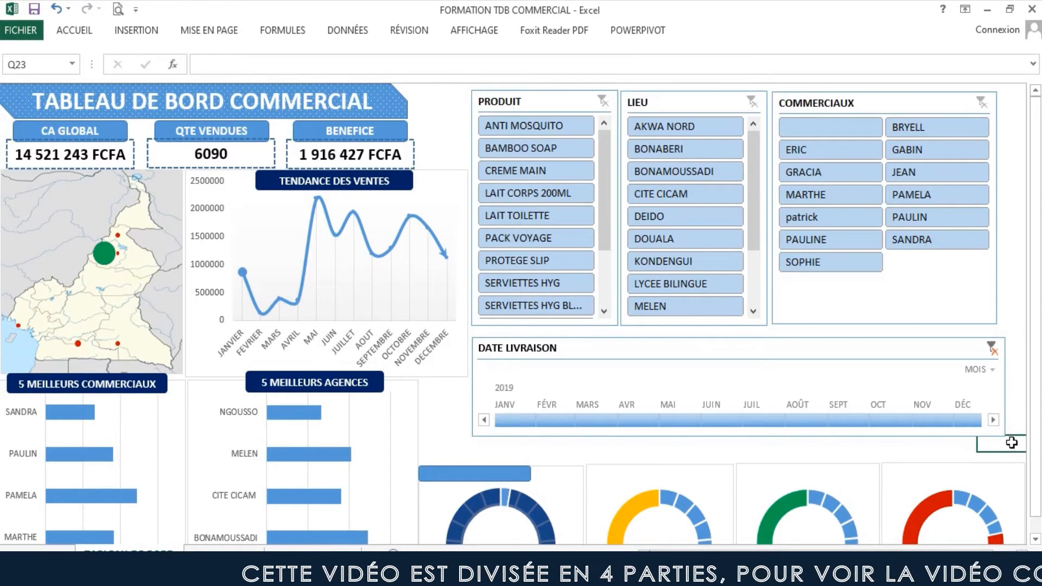
- Hide the time level and the header of the "DATE LIVRAISON" timeline
click(833, 353)
click(709, 36)
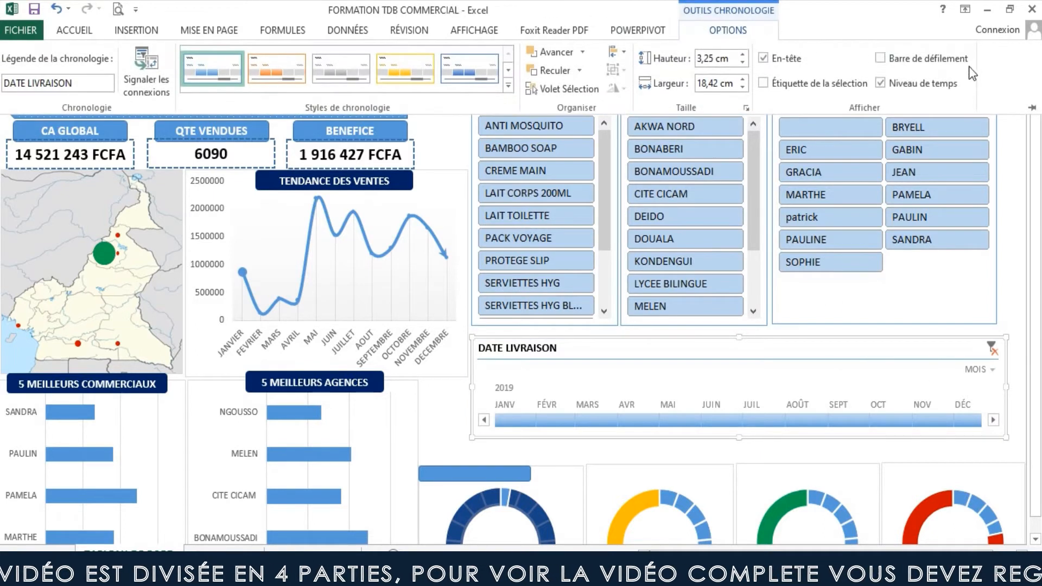
click(881, 84)
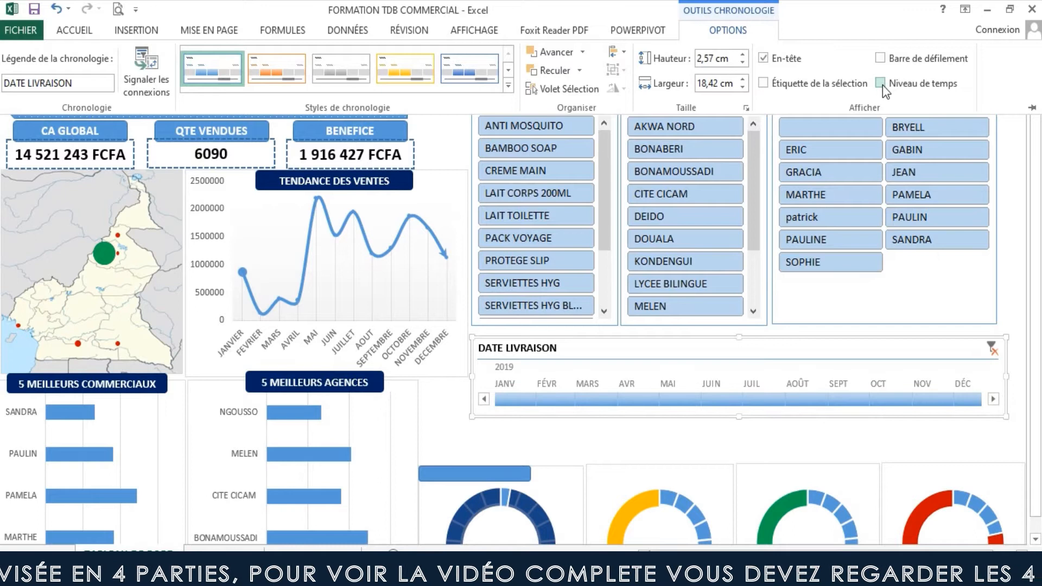
click(763, 58)
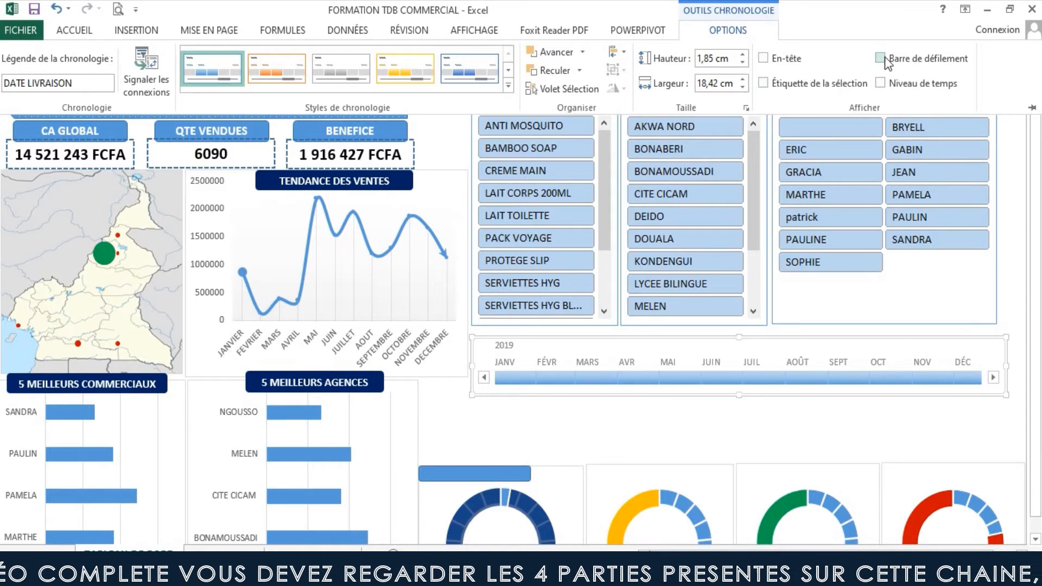
- Try the selection label on the delivery date timeline, hide it again and restore the time level
click(763, 84)
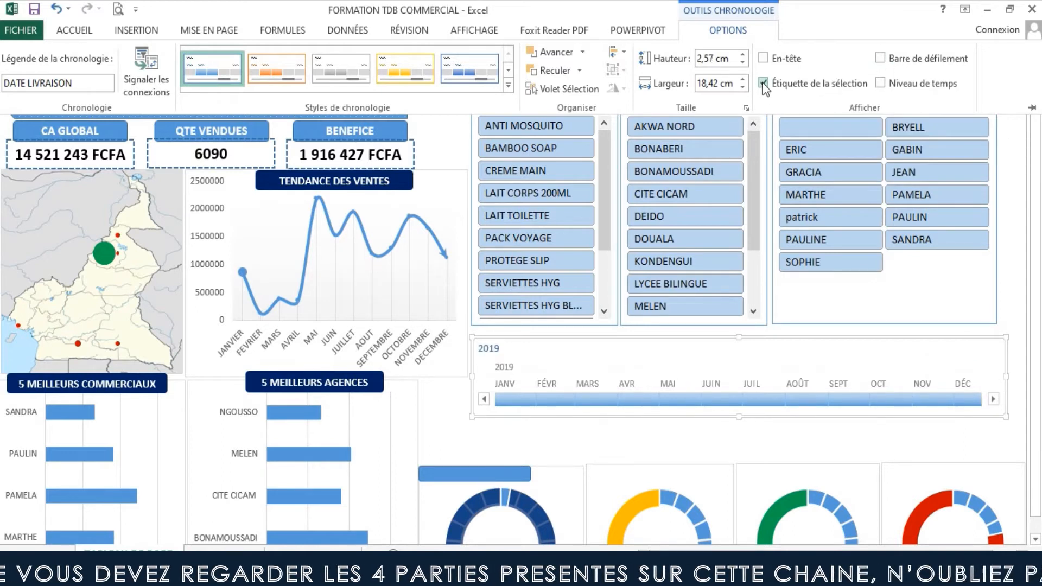
click(763, 83)
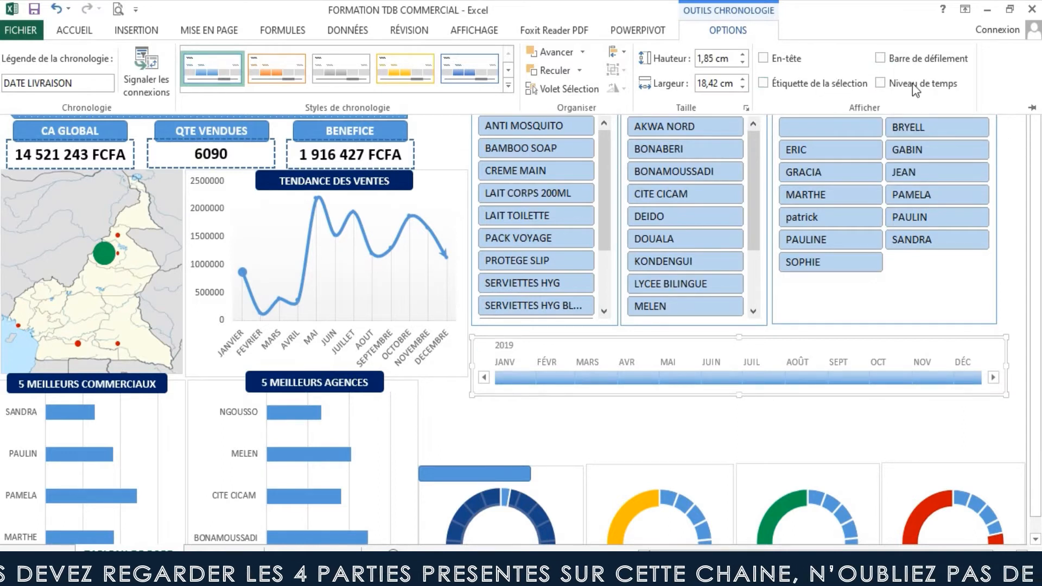
click(881, 85)
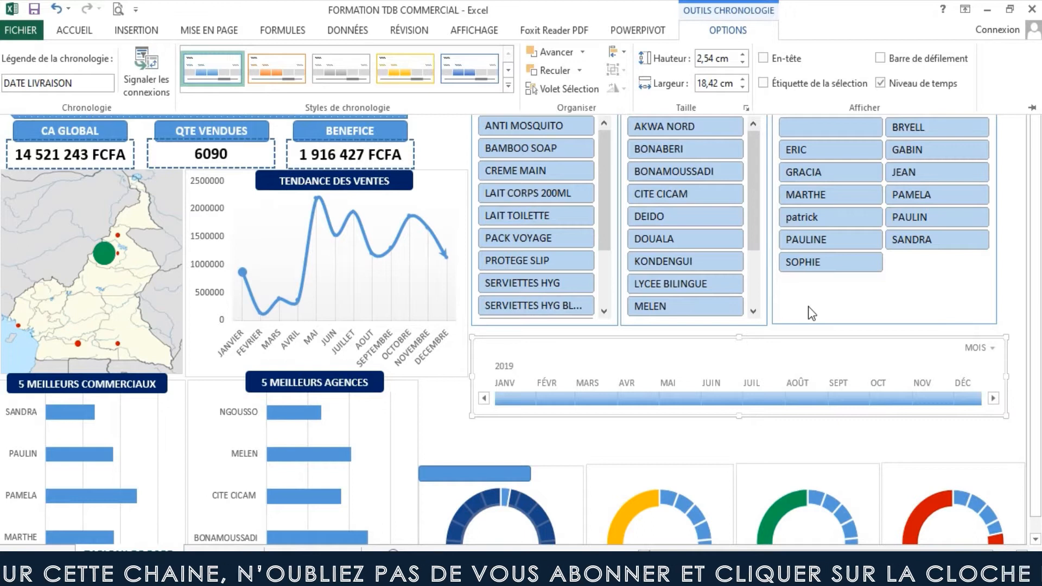
click(445, 154)
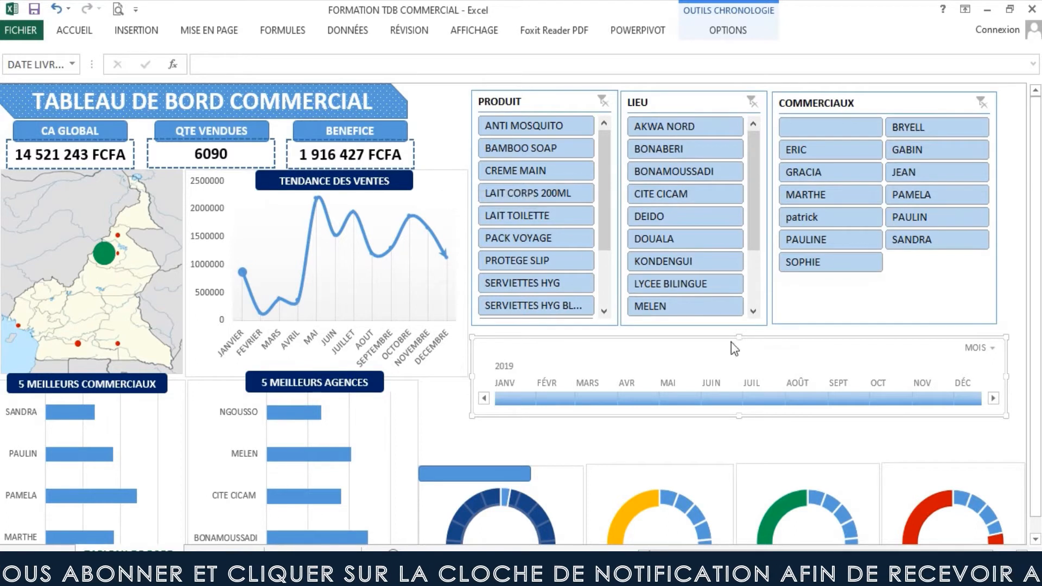
- Link the empty title box above the dark blue doughnut chart to the product name with =TRAITEMENT!F3
scroll(447, 406, down, 3)
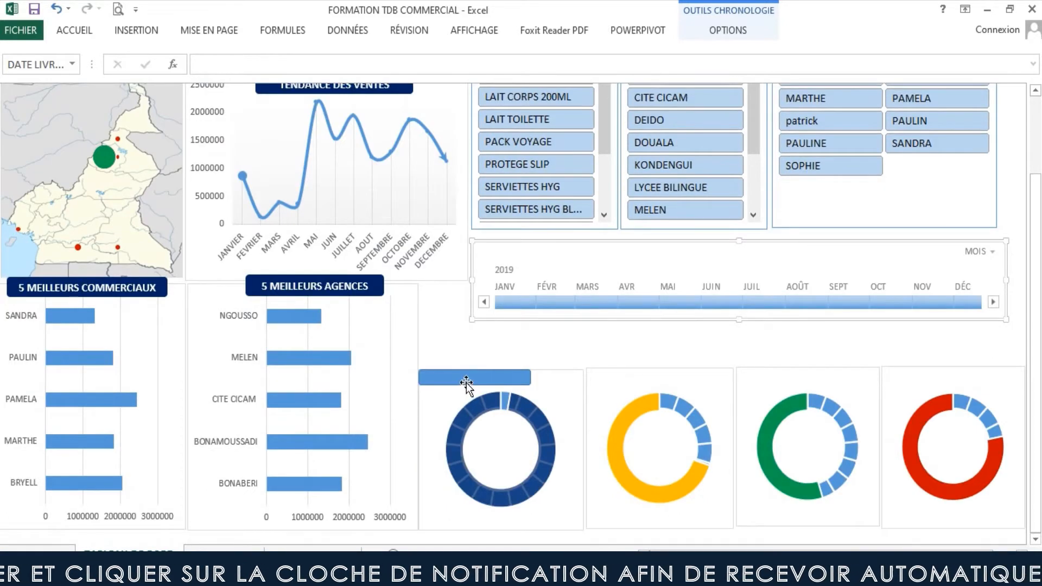
click(466, 383)
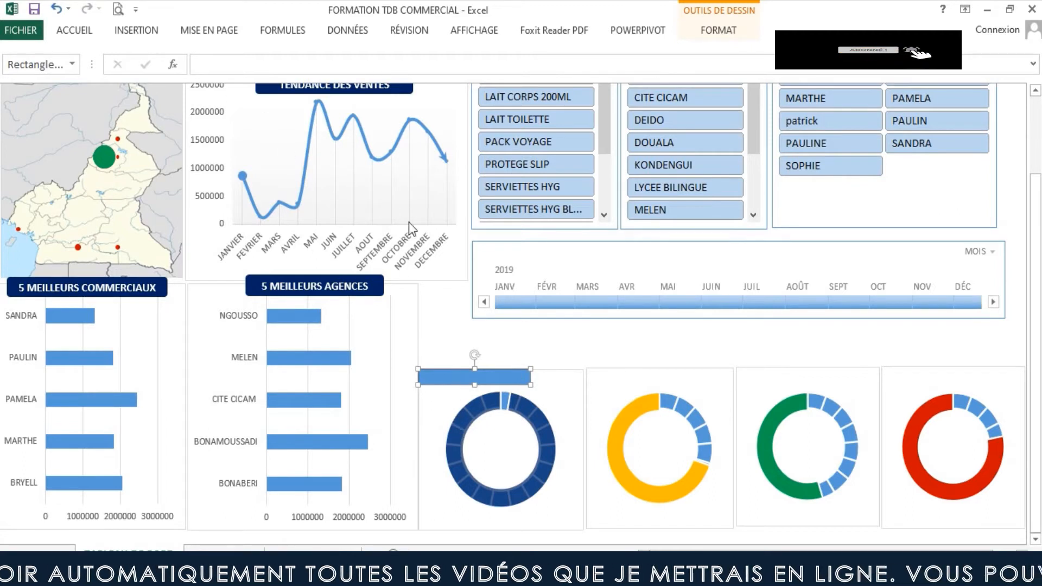
click(259, 63)
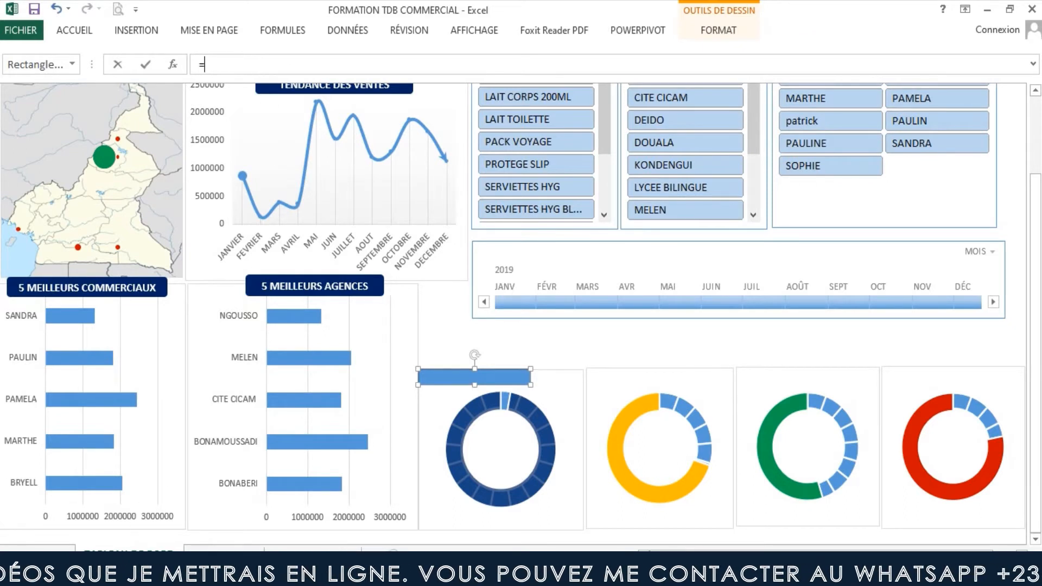
click(225, 548)
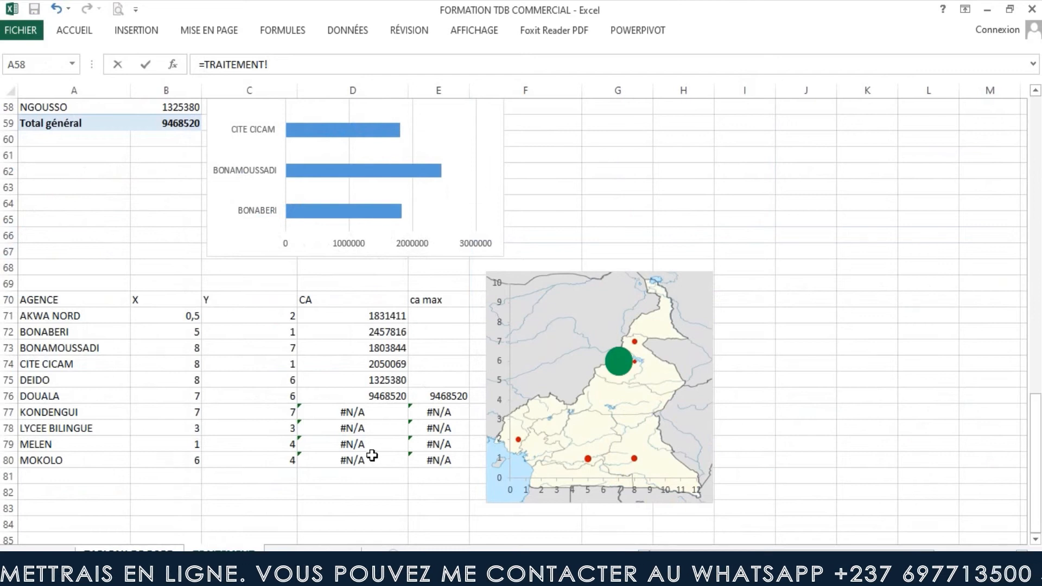
drag(1035, 443, 1034, 152)
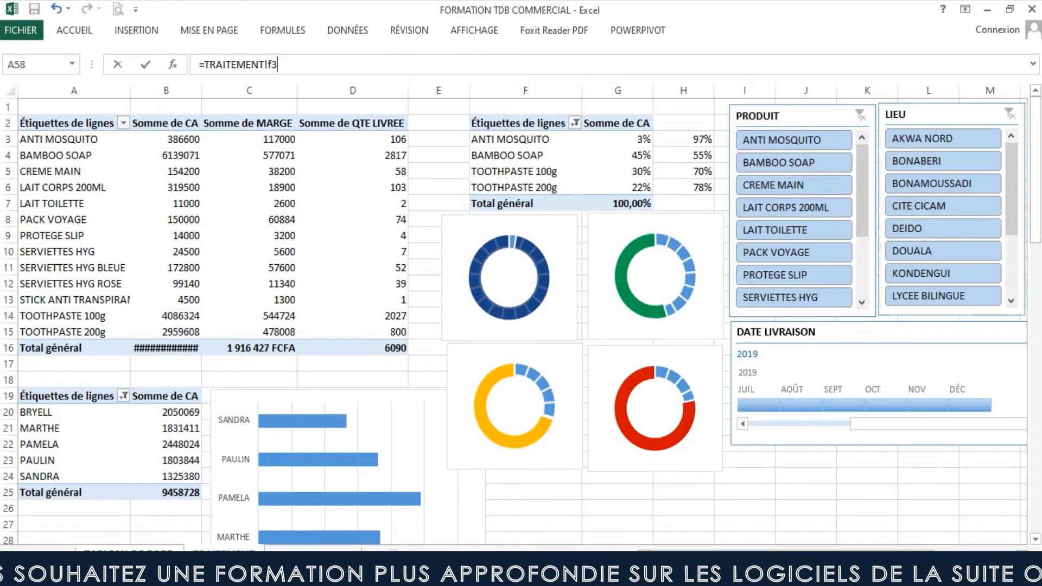
key(Return)
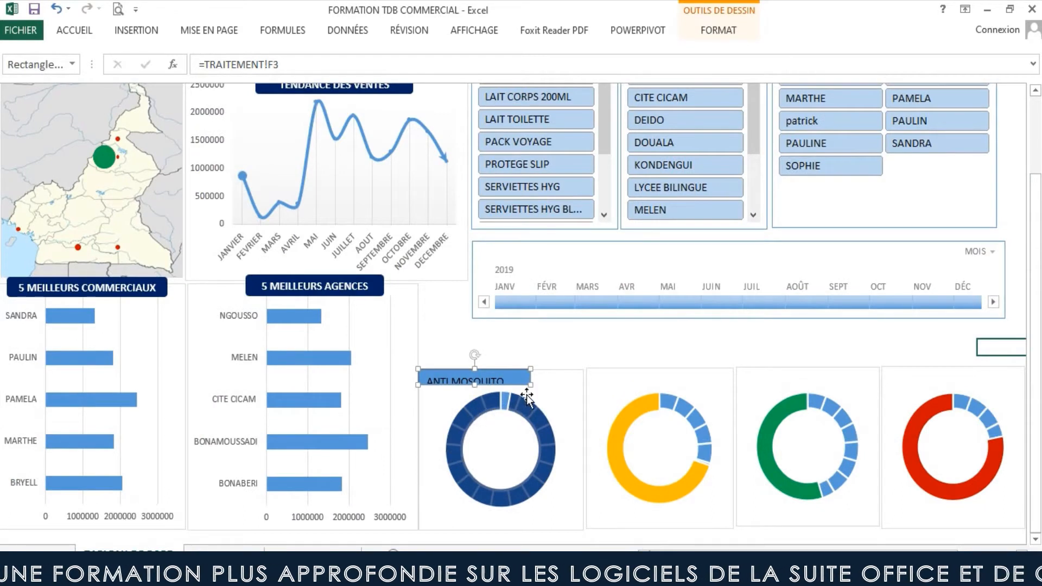
- Enlarge the linked title box slightly so its text fits and duplicate it three times
drag(530, 385, 533, 388)
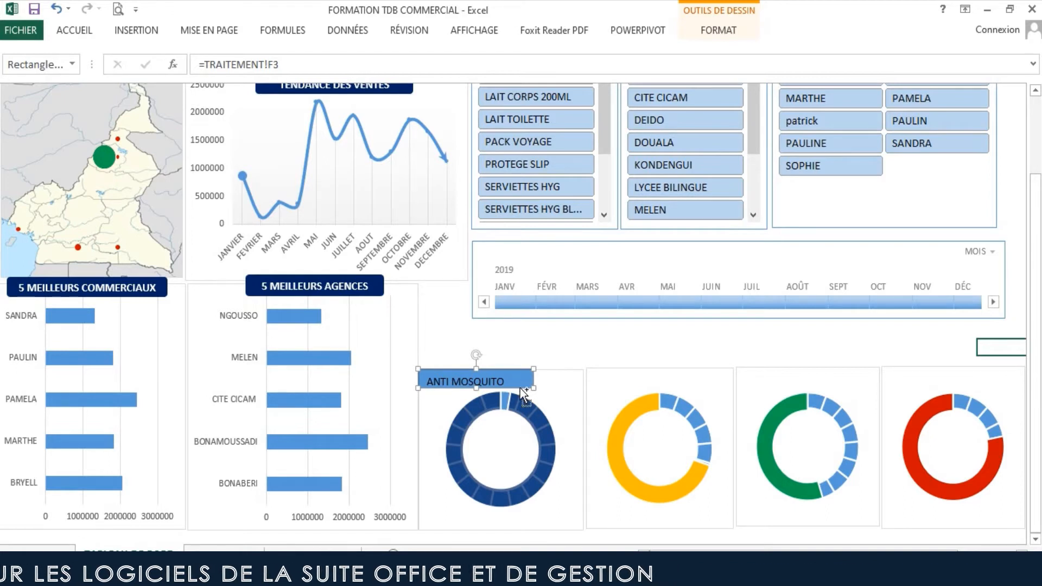
key(ctrl+d)
key(ctrl+d)
key(ctrl+d)
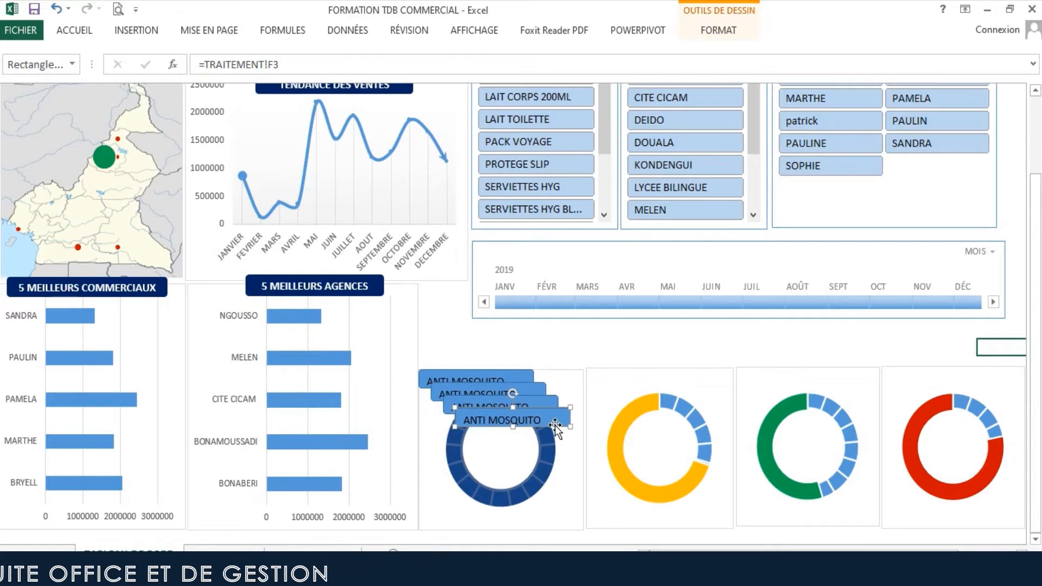
- Place the three duplicated title boxes above the yellow, green and red doughnut charts
drag(554, 426, 686, 387)
drag(554, 414, 847, 385)
mouse_move(667, 386)
mouse_down()
mouse_move(855, 377)
mouse_move(640, 385)
mouse_move(677, 385)
mouse_move(669, 381)
mouse_up()
drag(540, 402, 993, 386)
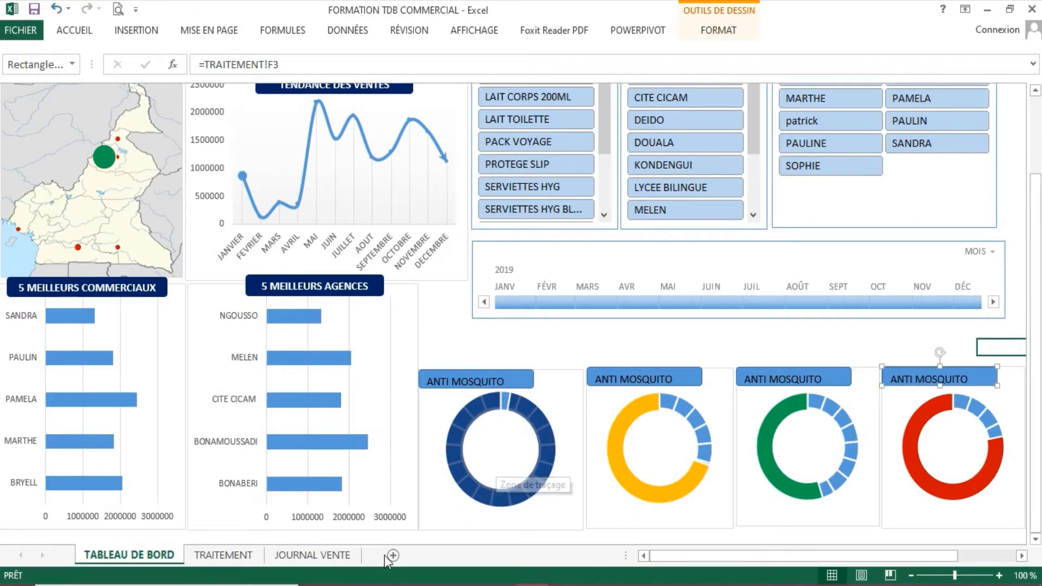
- Check on the TRAITEMENT sheet which product rows feed the dark blue and yellow doughnut charts
click(259, 561)
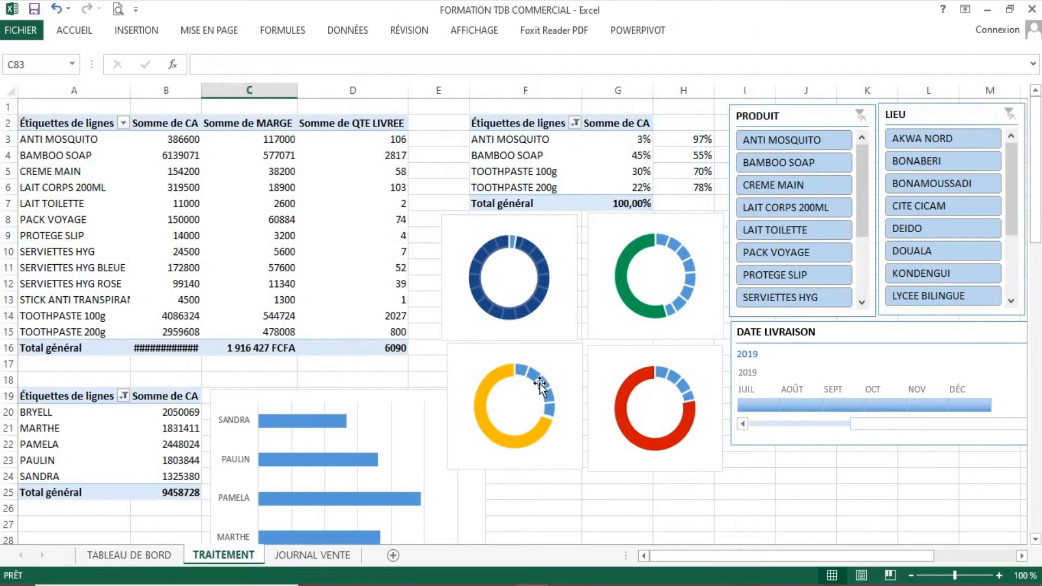
click(530, 142)
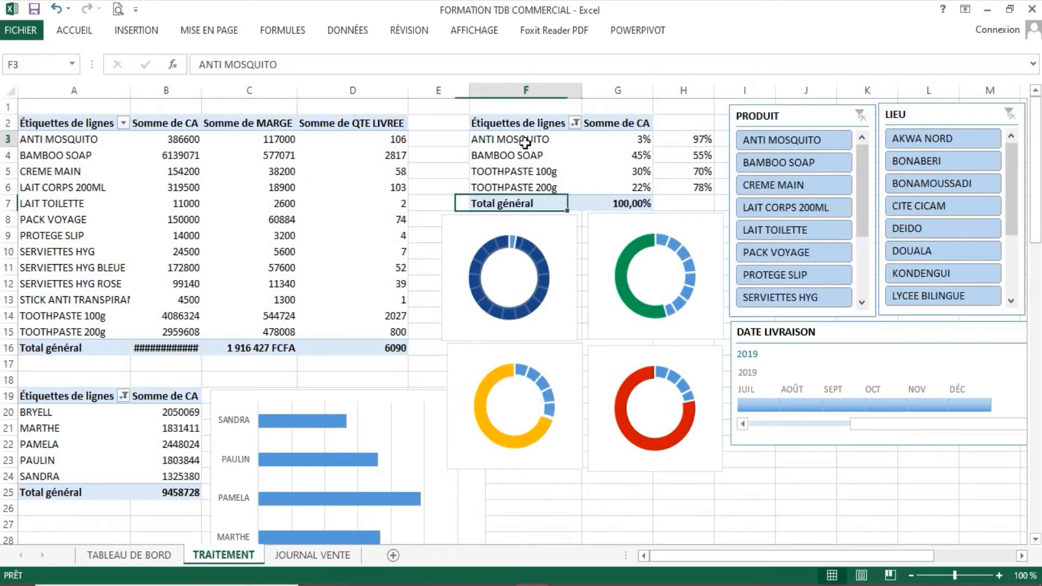
click(506, 270)
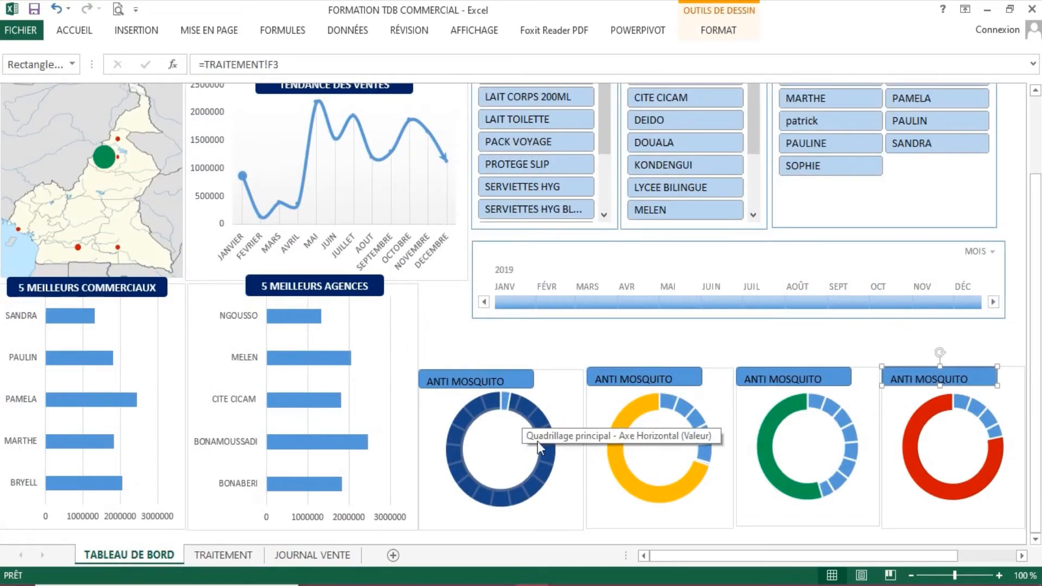
click(233, 554)
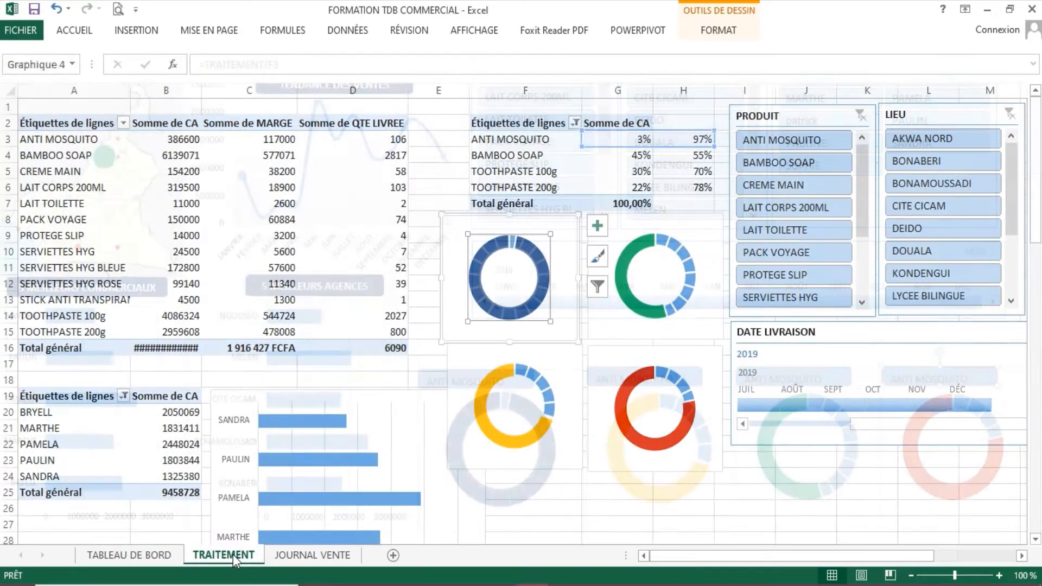
click(517, 414)
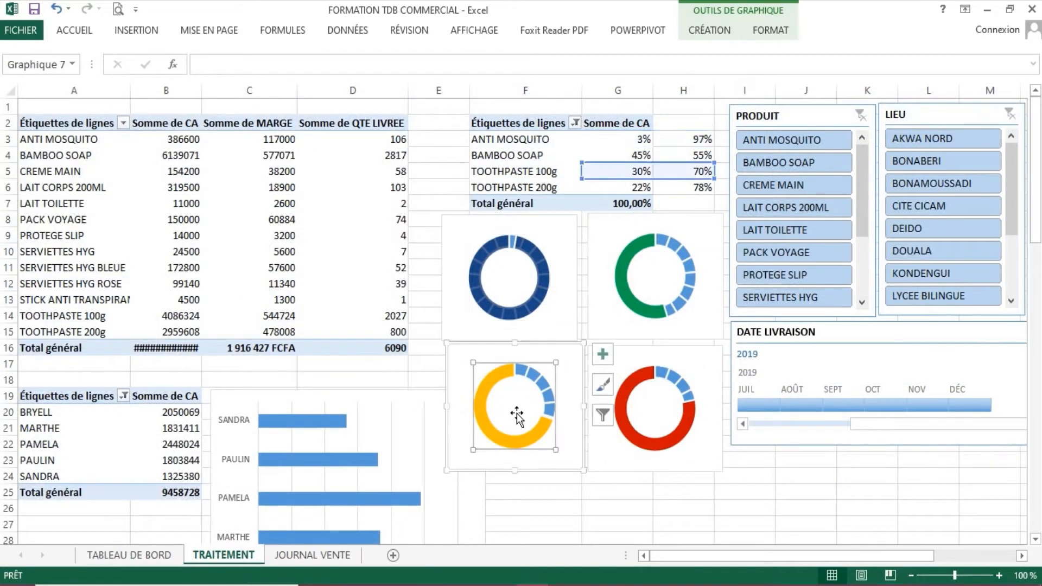
- Link the title box above the yellow doughnut chart on TABLEAU DE BORD to its product name with =TRAITEMENT!F5
click(129, 555)
click(669, 382)
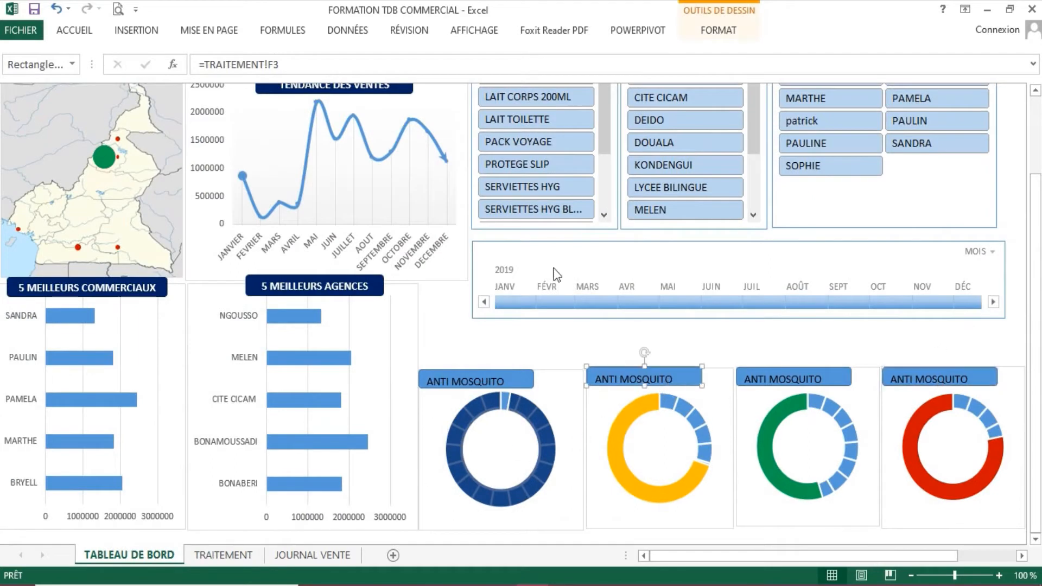
click(279, 64)
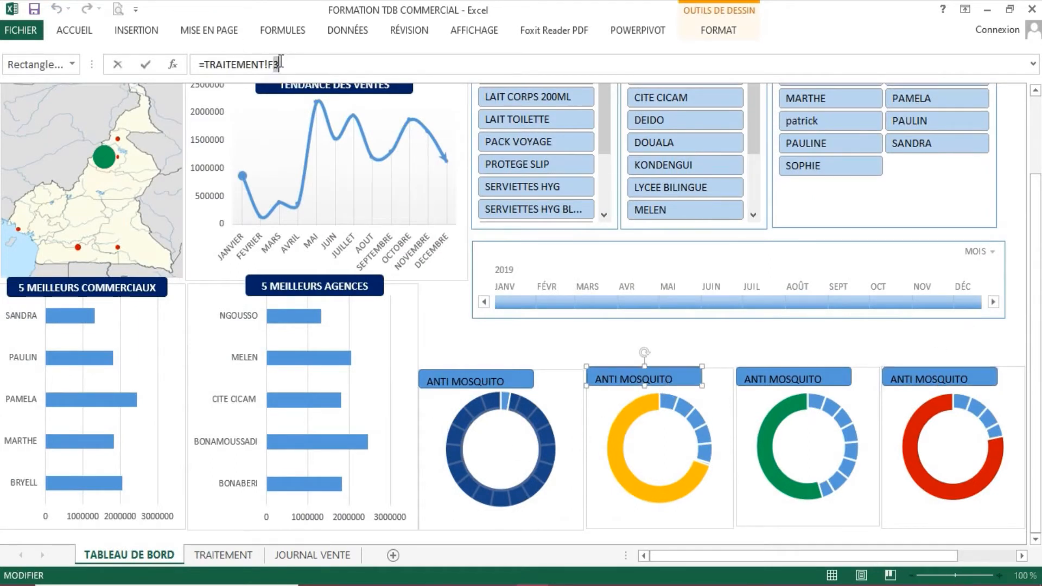
text(5)
key(Return)
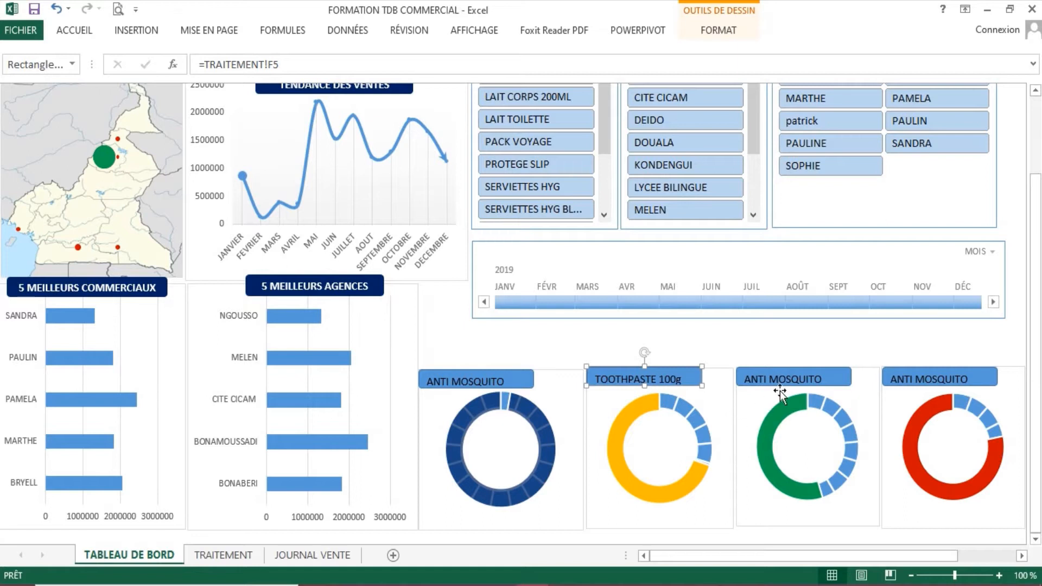
- Check the green doughnut chart's source row on TRAITEMENT and link its dashboard title box with =TRAITEMENT!F4
click(223, 554)
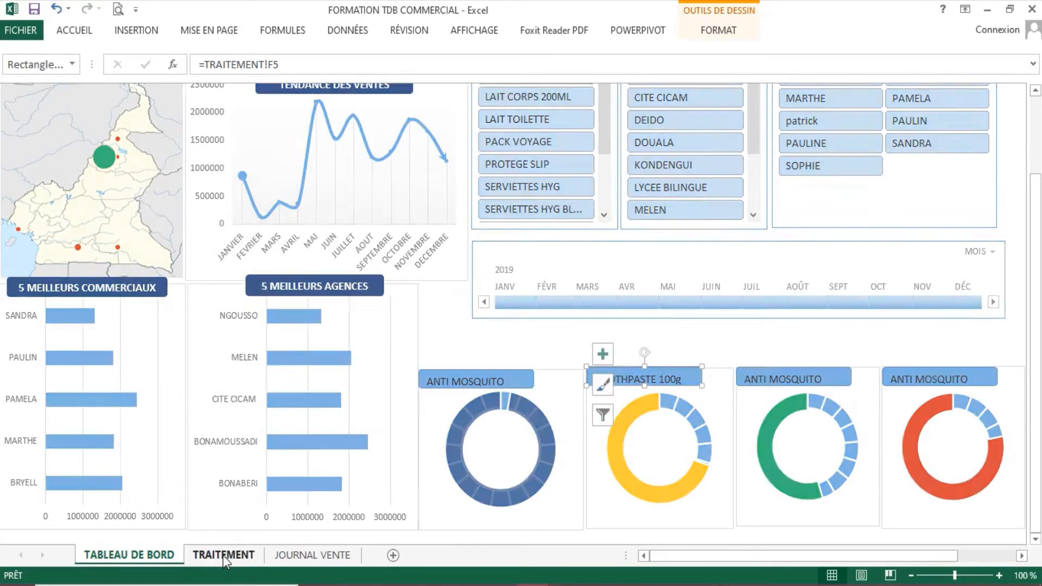
click(669, 279)
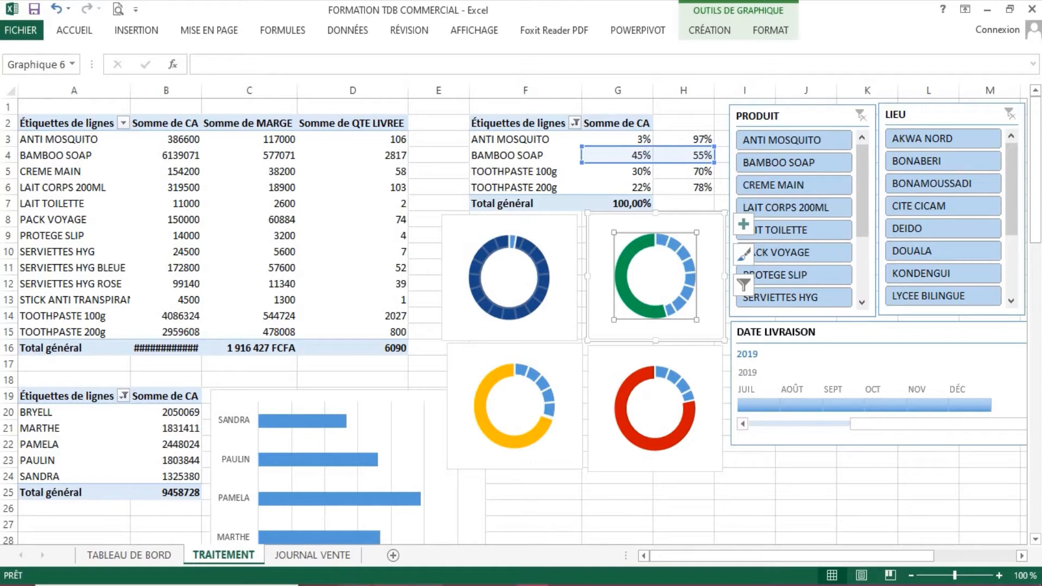
click(168, 555)
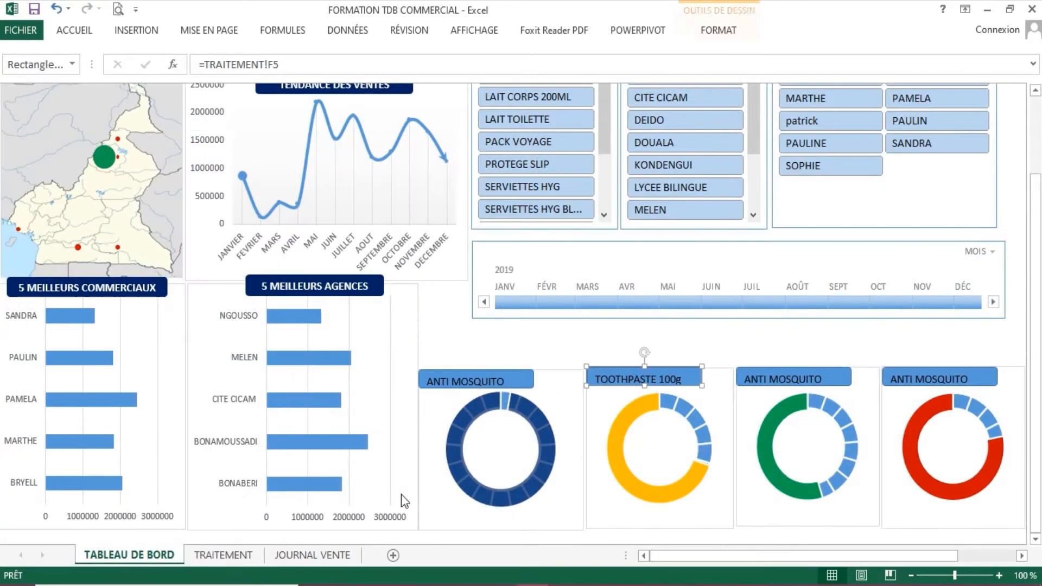
click(801, 377)
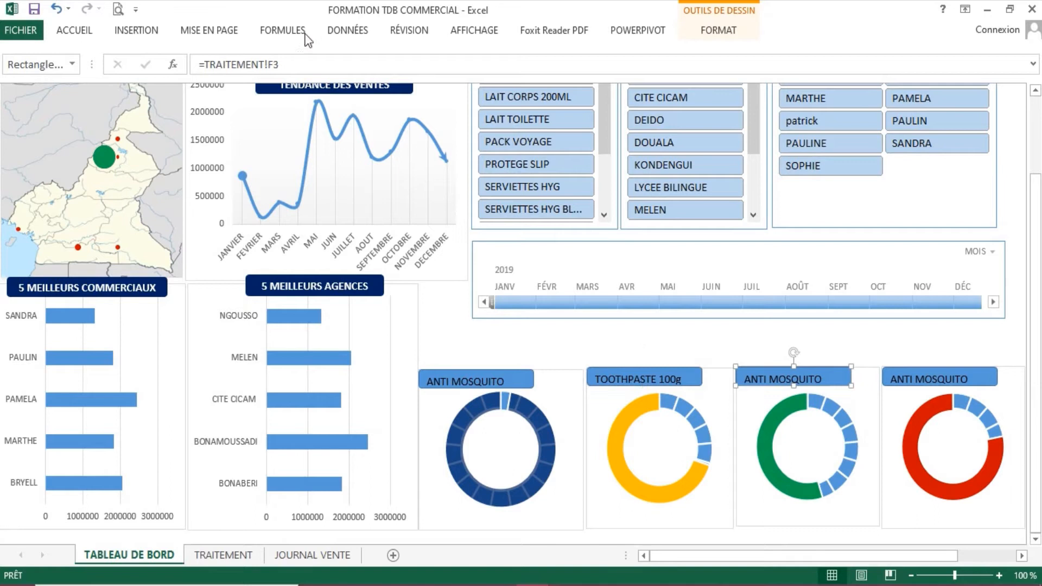
click(289, 64)
text(4)
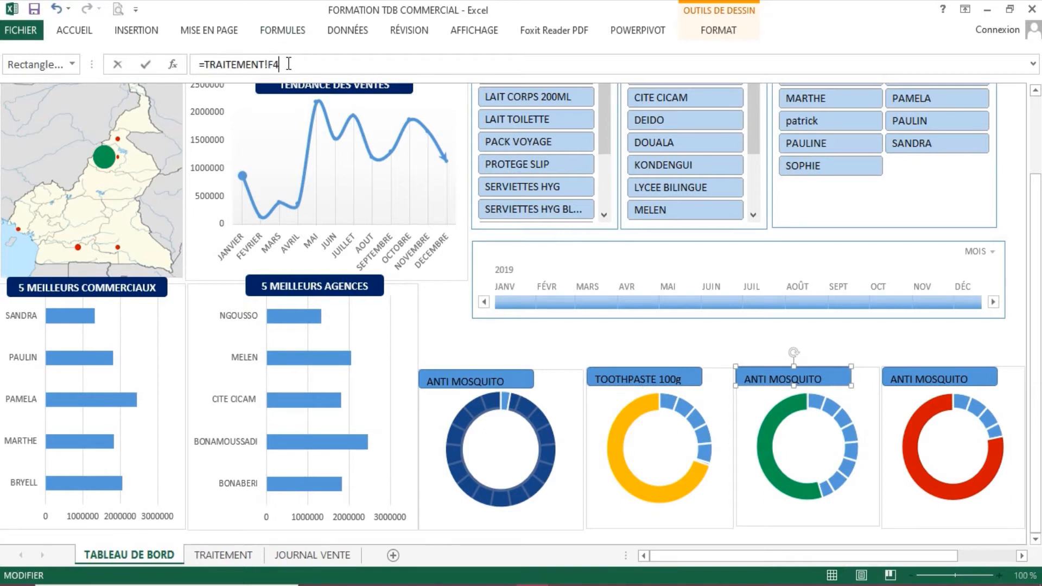
key(Return)
- Link the title box above the red doughnut chart to its product name with =TRAITEMENT!F6
click(944, 379)
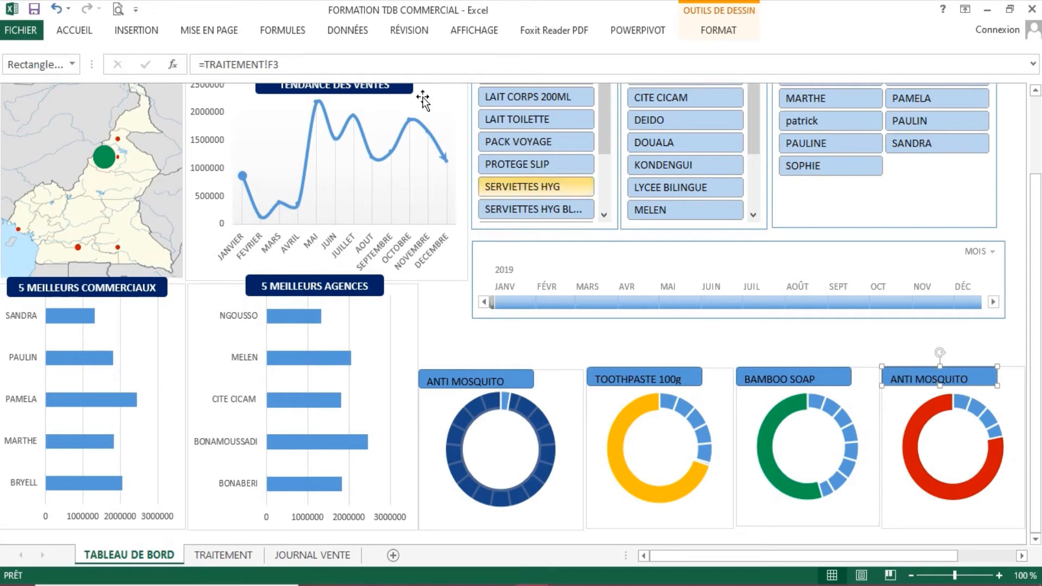
drag(273, 66, 281, 65)
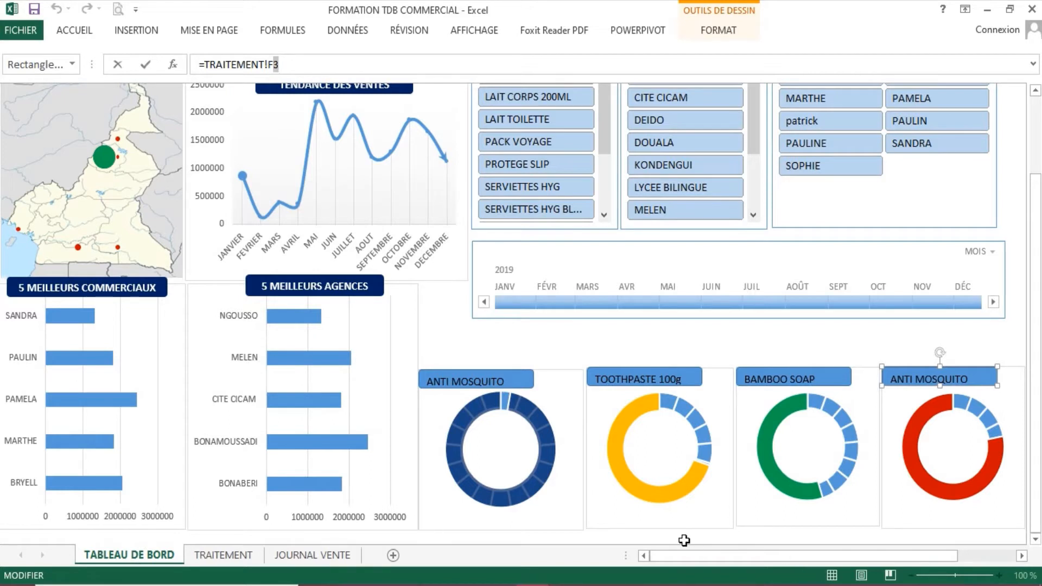
text(6)
key(Return)
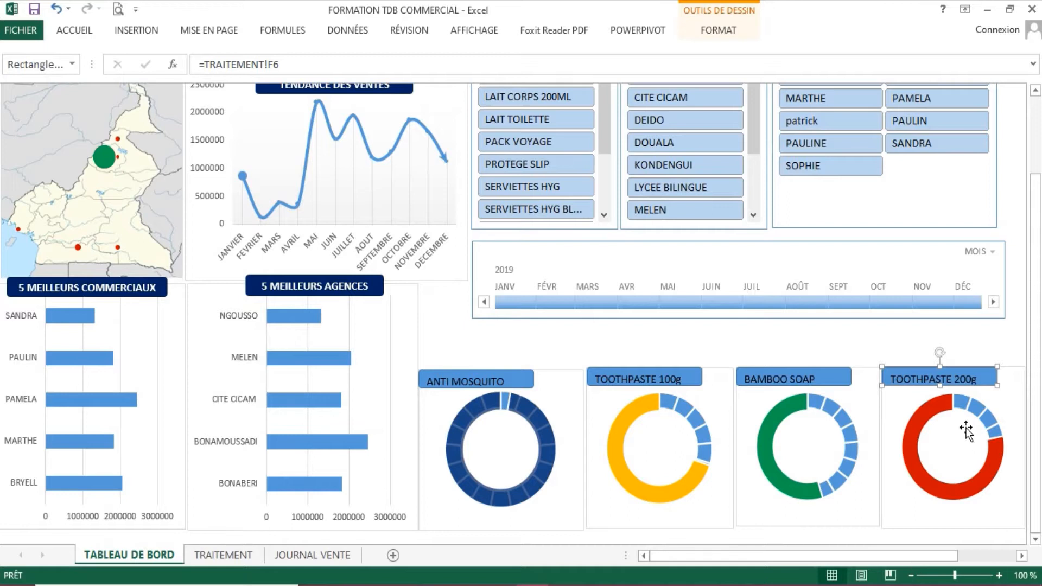
- Widen the four product title boxes above the doughnut charts slightly, extending the ANTI MOSQUITO box the most
drag(996, 382, 1002, 386)
click(831, 384)
drag(850, 377, 856, 379)
click(701, 386)
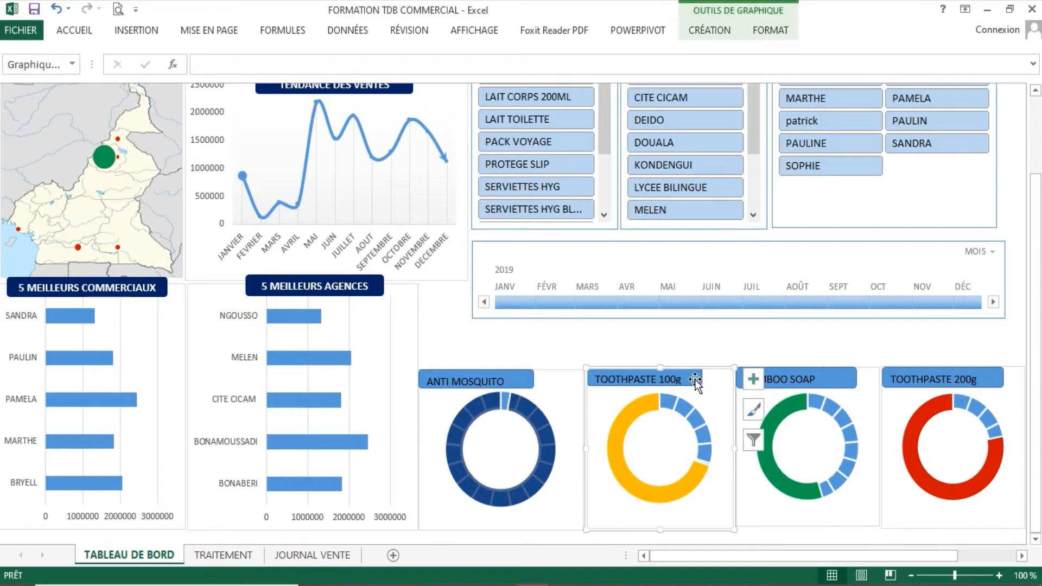
click(695, 379)
drag(701, 385, 706, 386)
click(532, 387)
drag(533, 387, 557, 388)
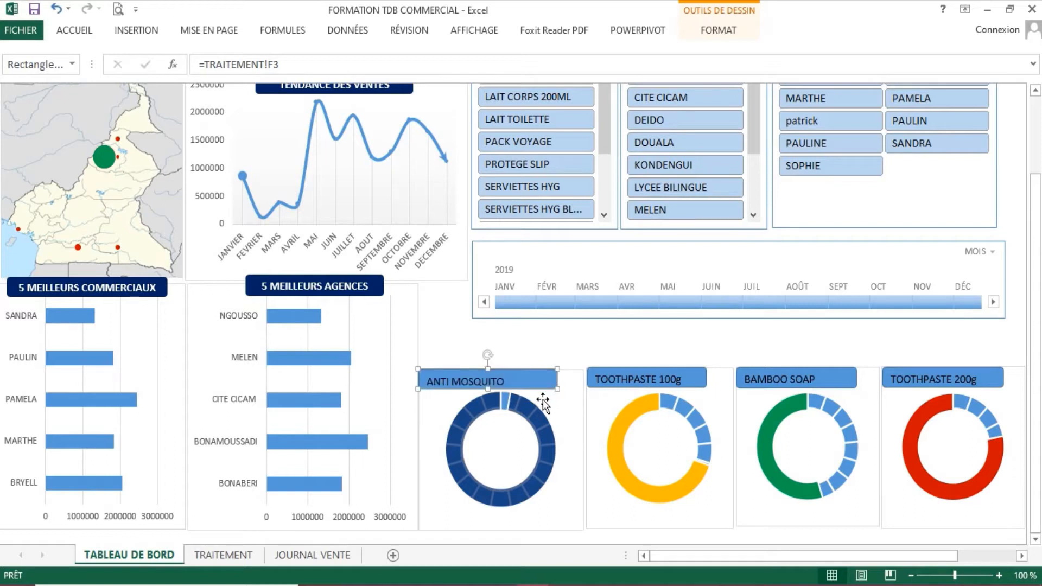
click(504, 458)
click(633, 455)
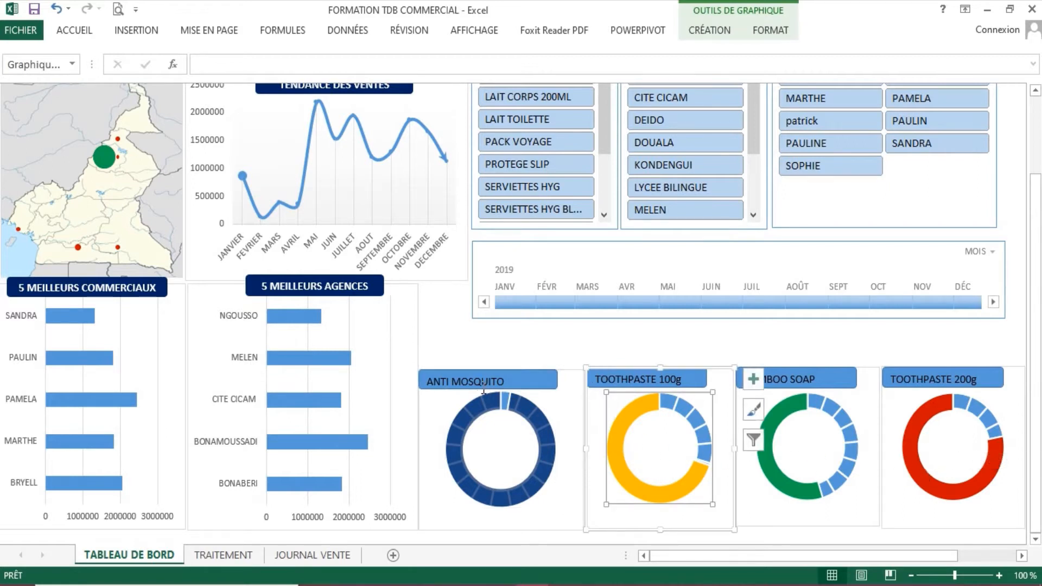
click(537, 380)
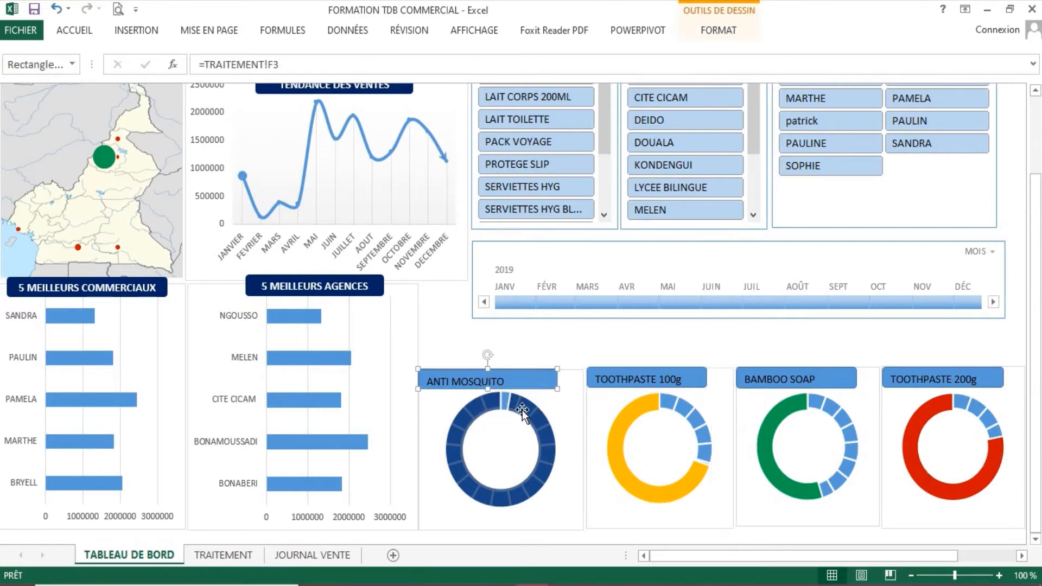
click(505, 448)
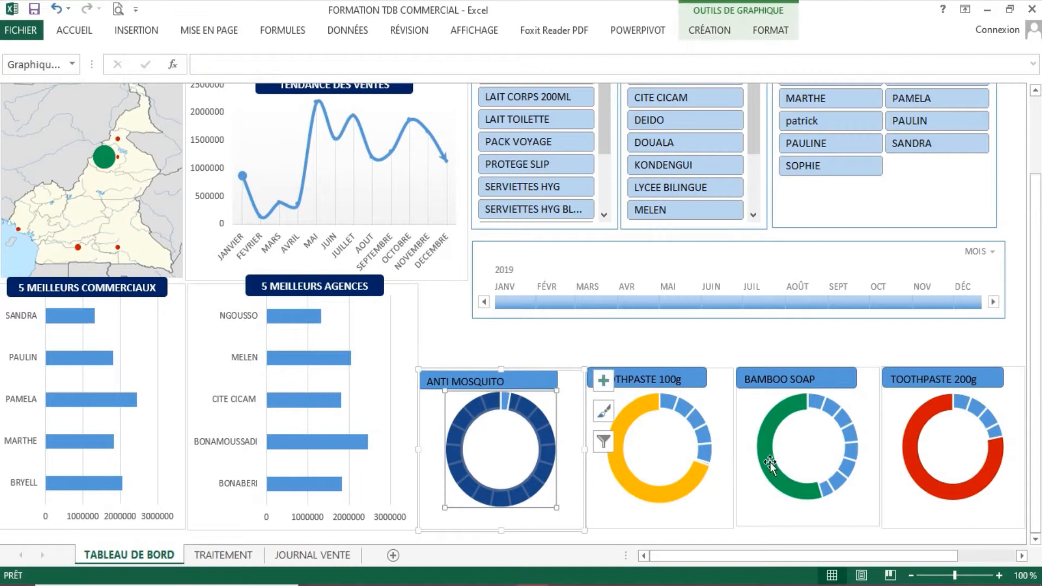
click(684, 347)
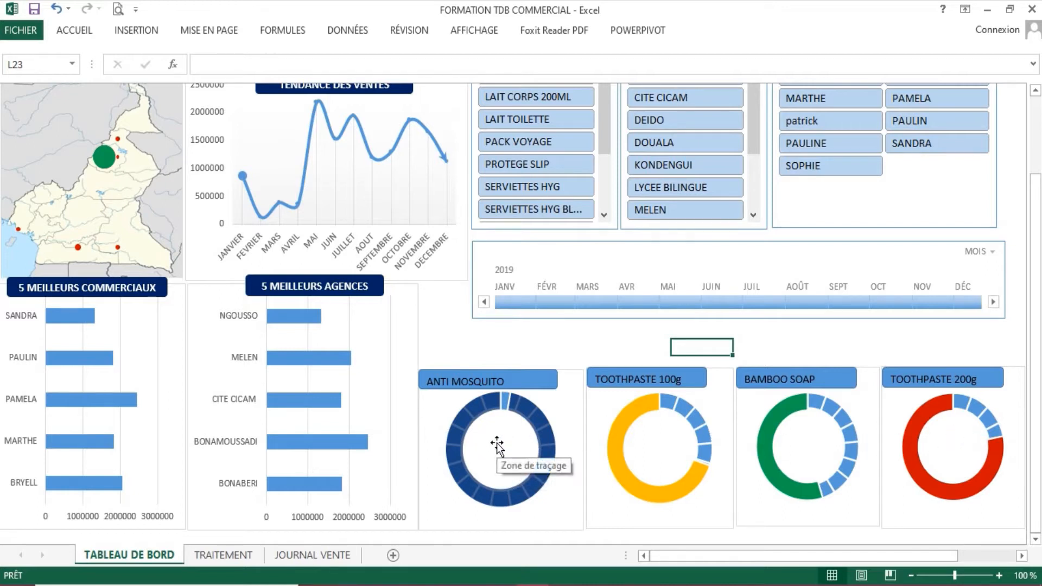
click(539, 384)
- Draw a small rectangle inside the dark blue ANTI MOSQUITO doughnut chart, in the centre of its ring
click(500, 439)
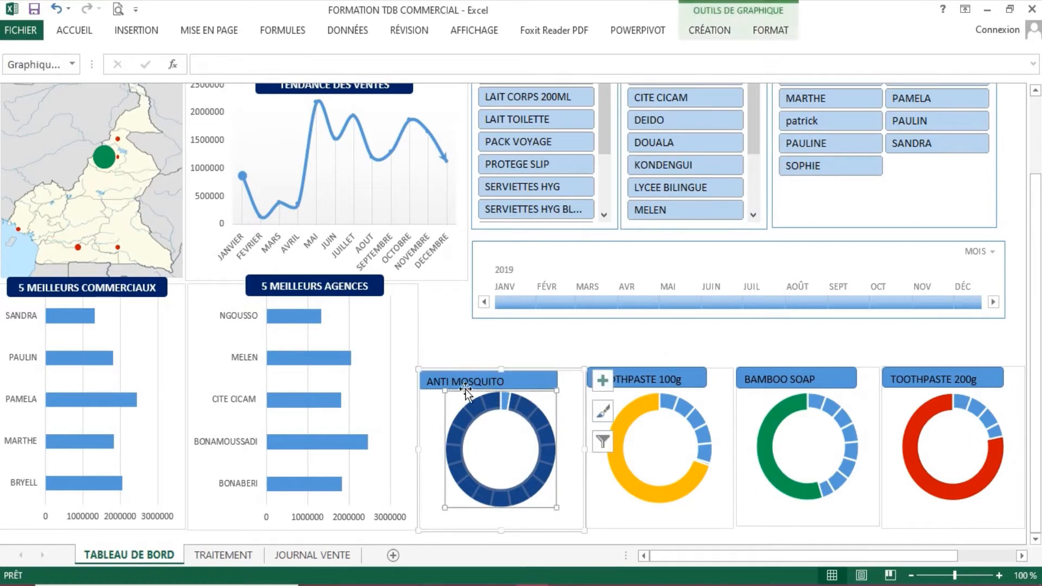
click(131, 28)
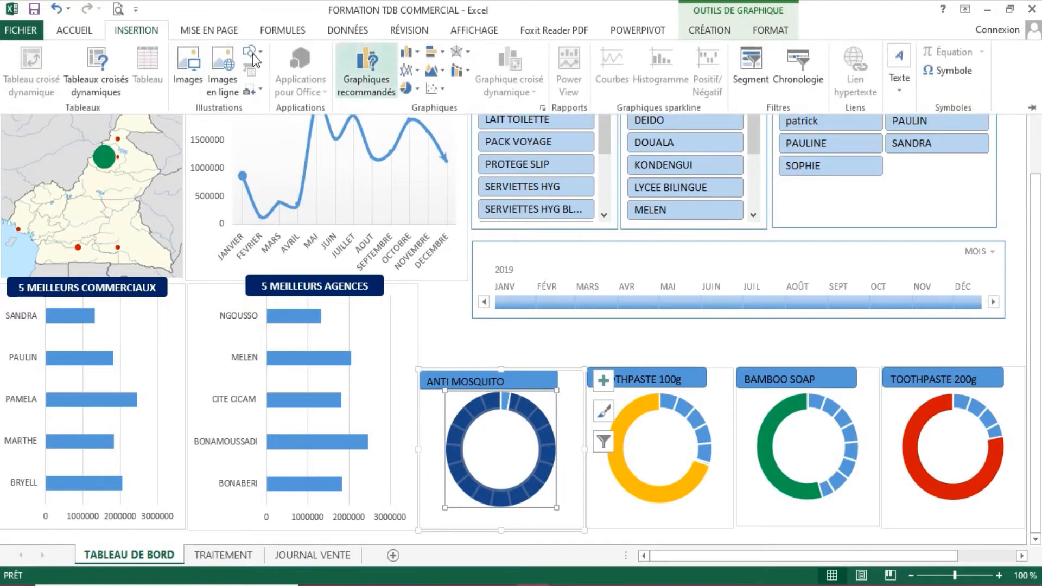
click(74, 32)
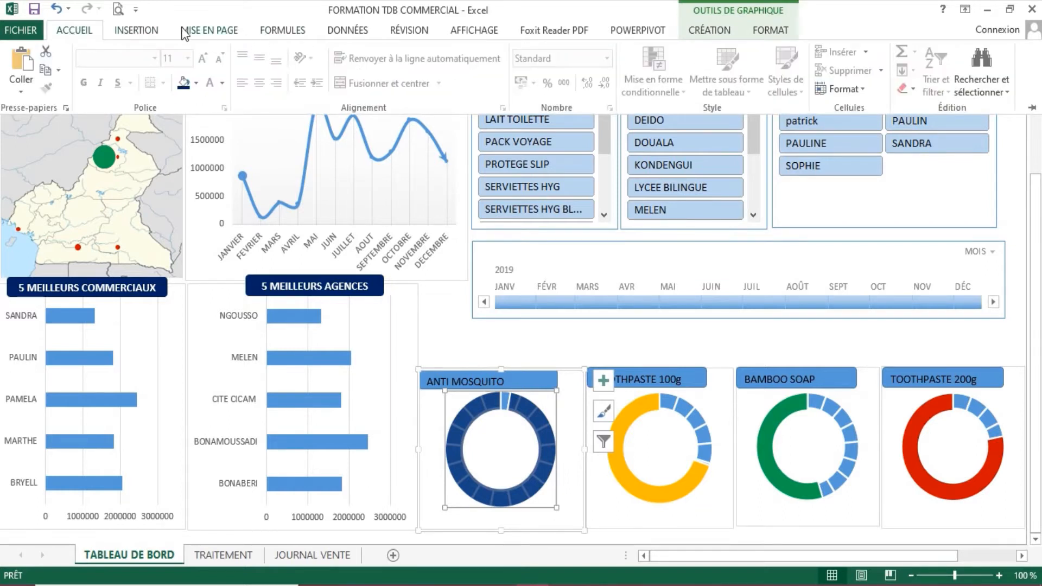
click(138, 30)
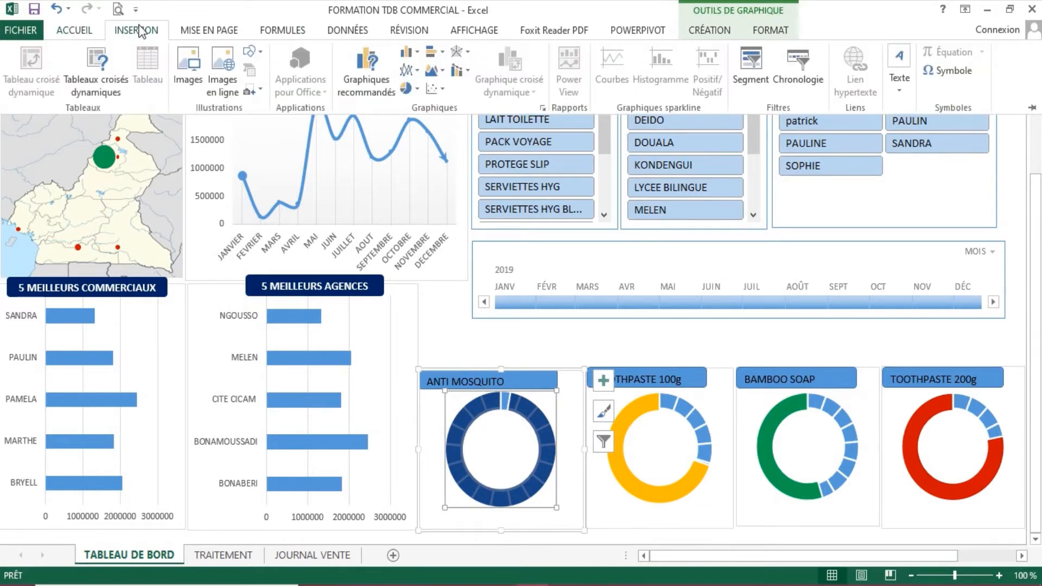
click(252, 52)
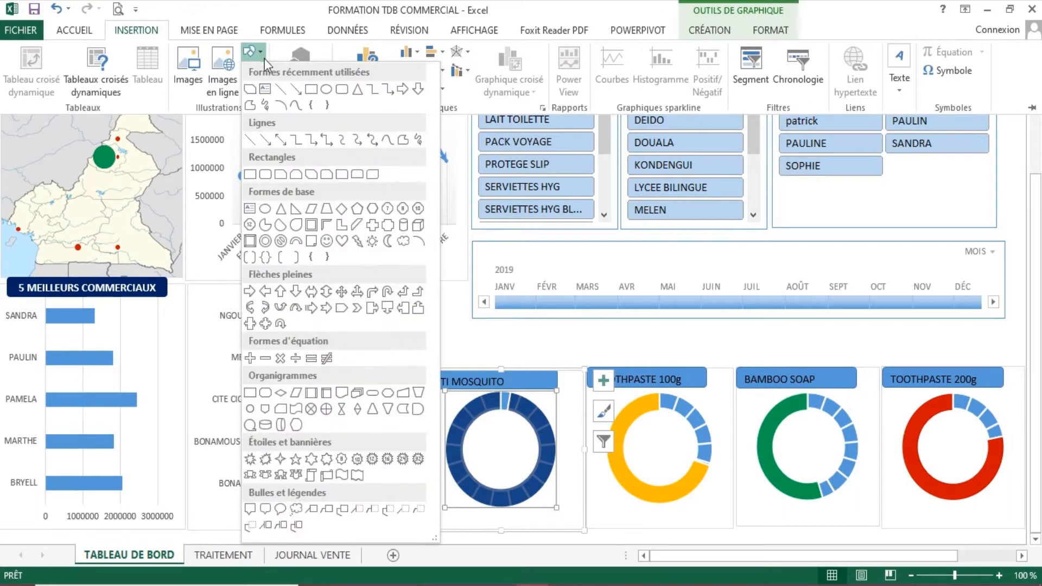
click(327, 89)
drag(484, 440, 504, 461)
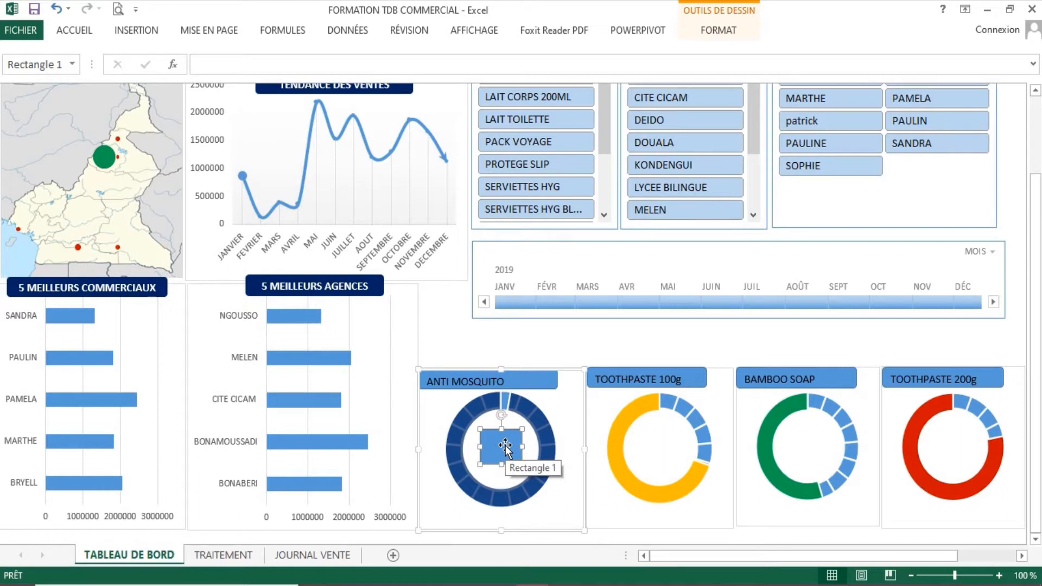
- Try to link the rectangle in the dark blue doughnut to a cell on the TRAITEMENT sheet
click(384, 61)
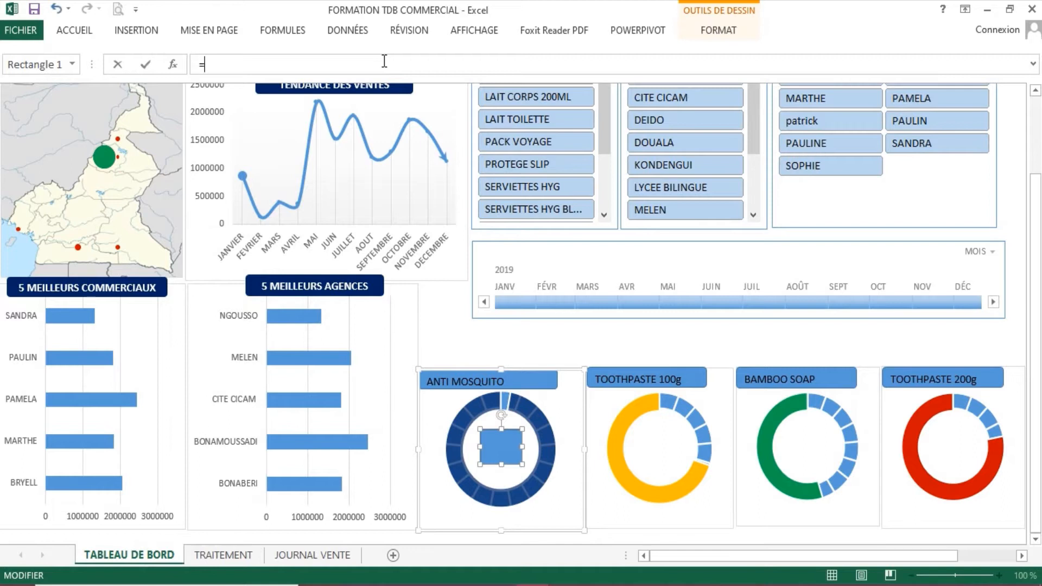
click(224, 554)
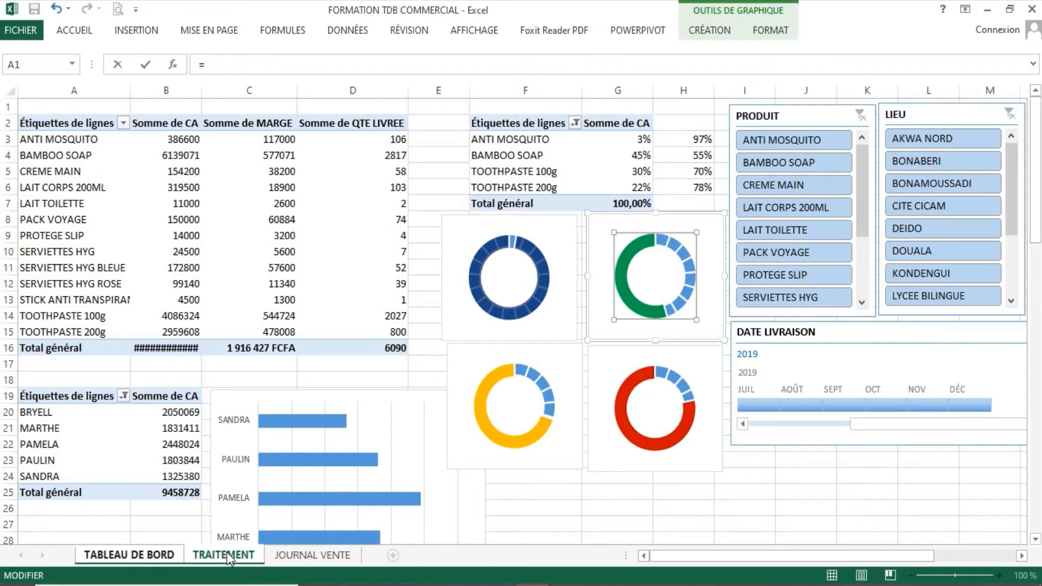
click(158, 556)
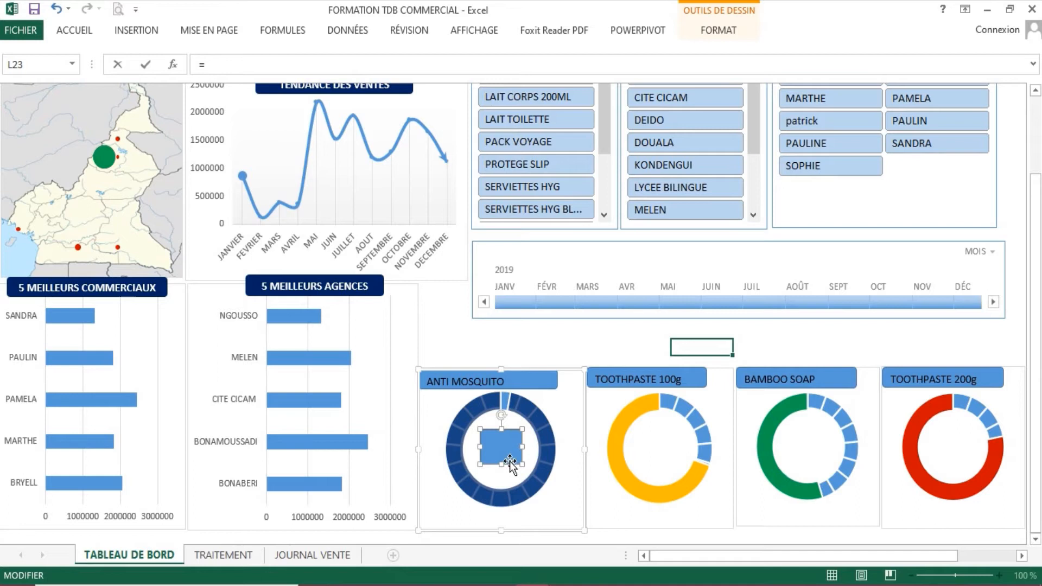
text(=)
key(Return)
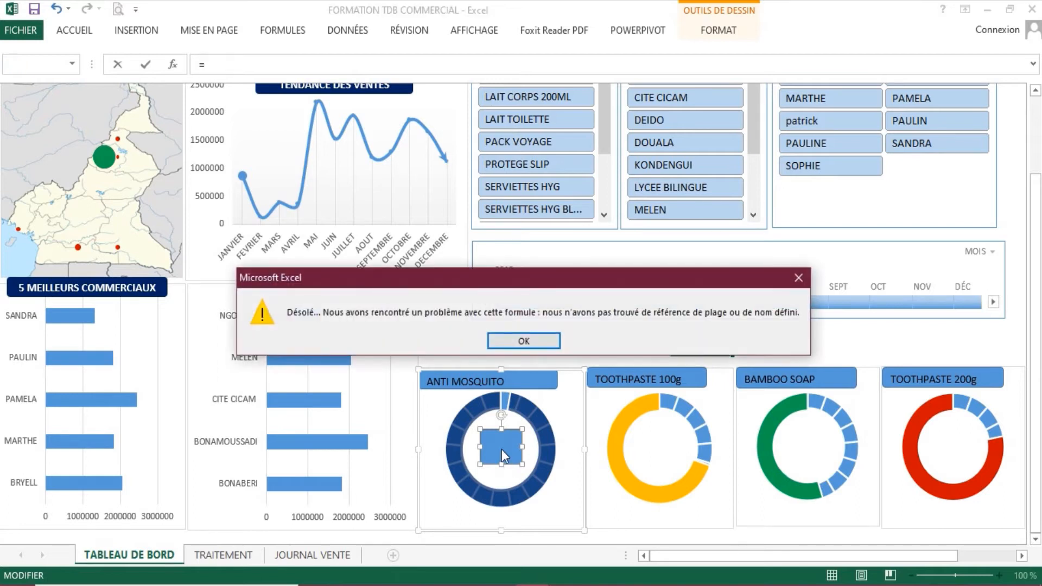
click(532, 337)
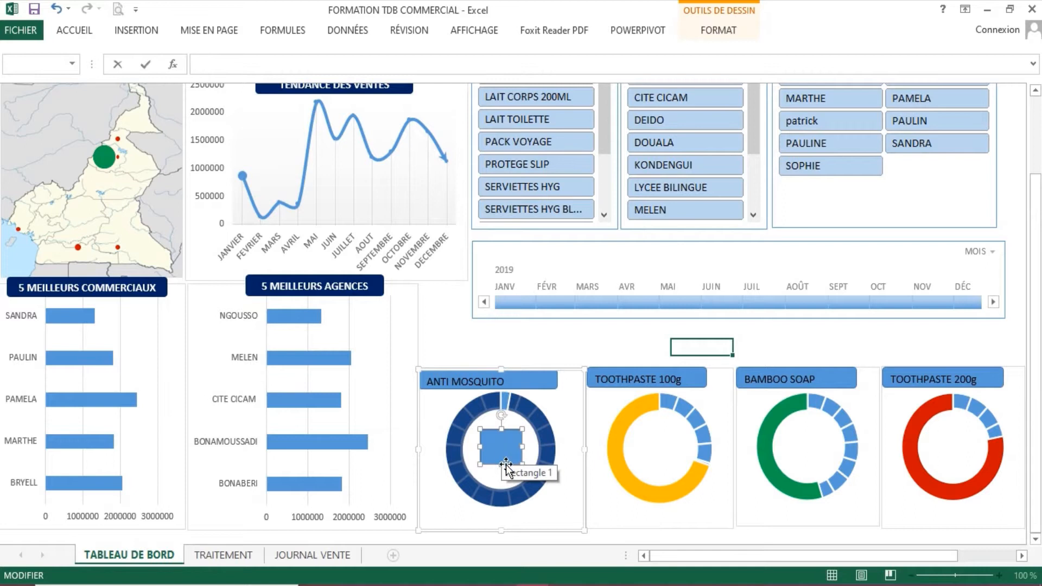
key(Escape)
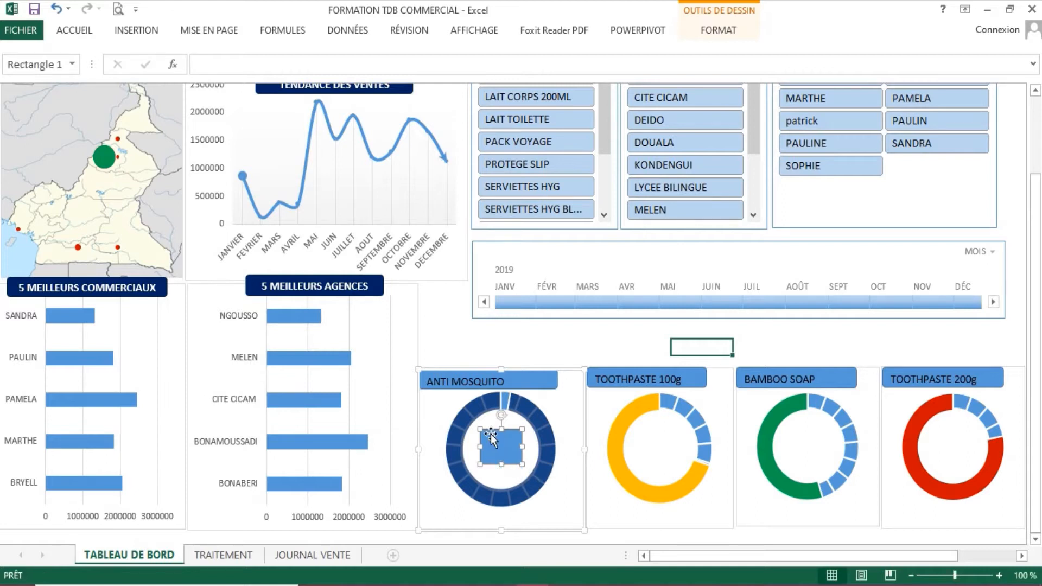
- Retry the = formula linking the dark blue doughnut's centre rectangle to TRAITEMENT, and clear the unfinished formula
click(223, 65)
text(=)
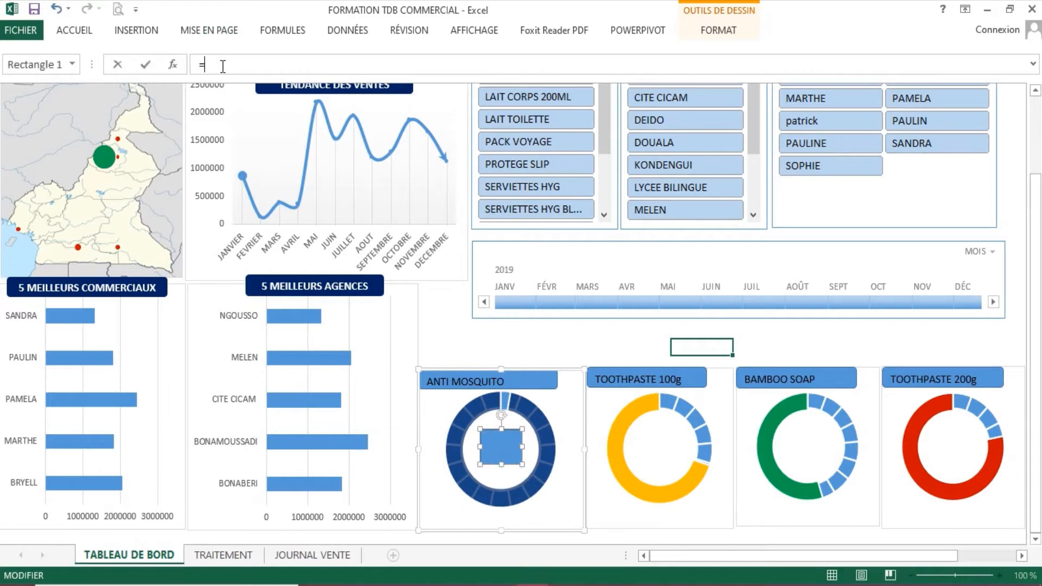
click(230, 554)
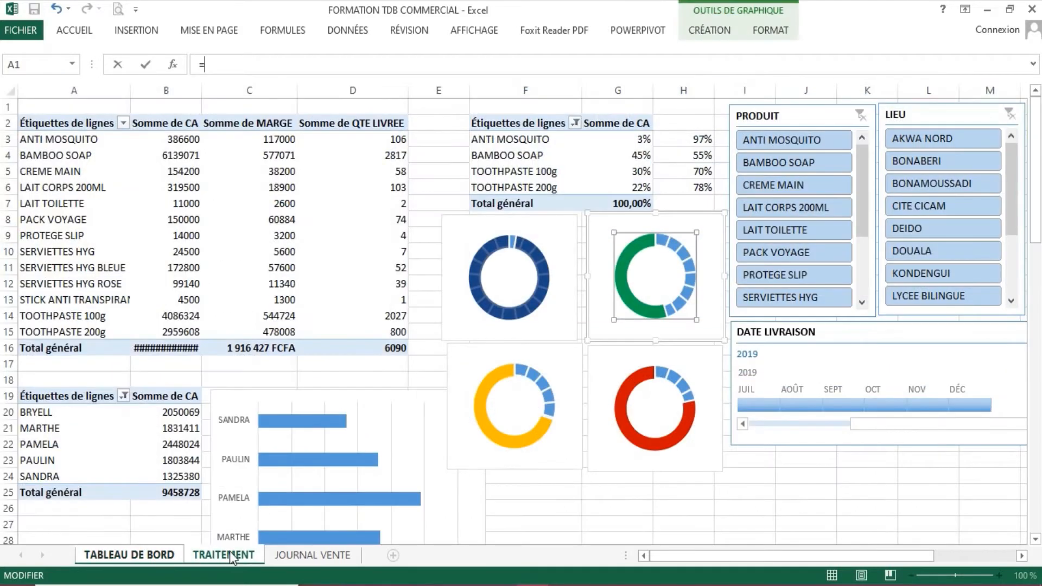
click(134, 554)
click(493, 457)
key(BackSpace)
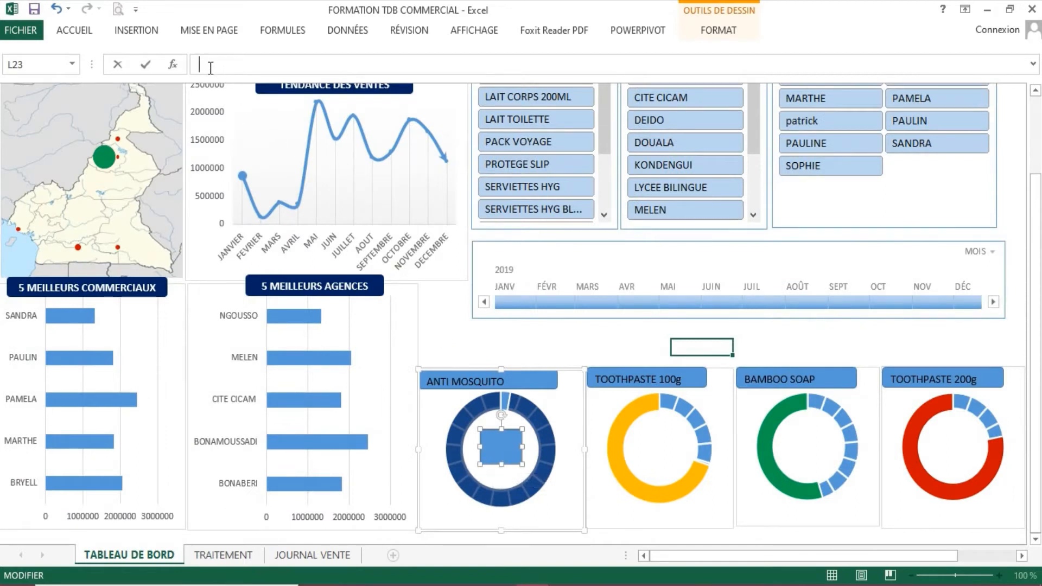
- Try to start a formula with = directly in the text of the rectangle inside the dark blue doughnut
right_click(490, 458)
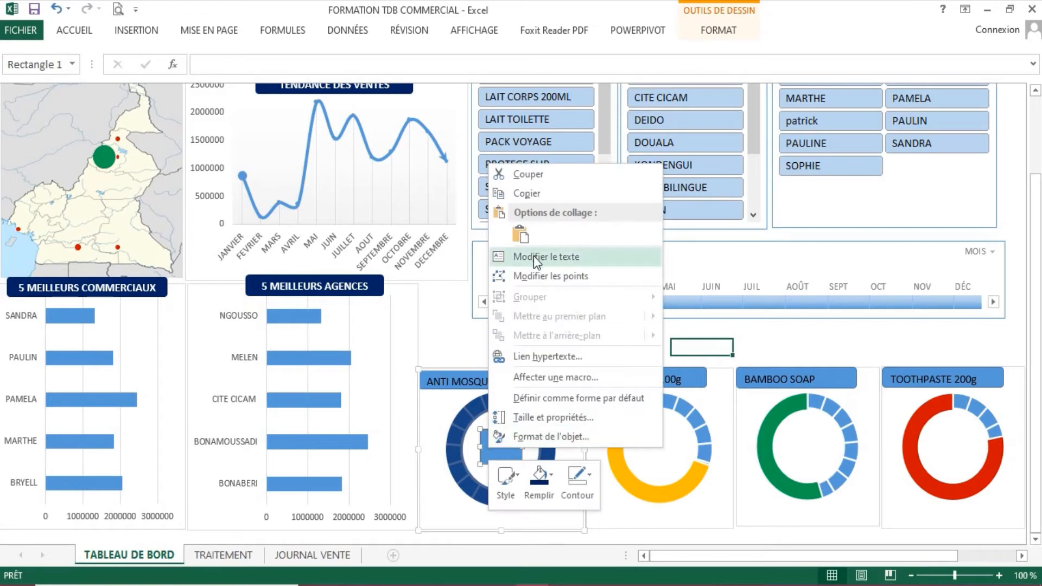
click(533, 257)
text(=)
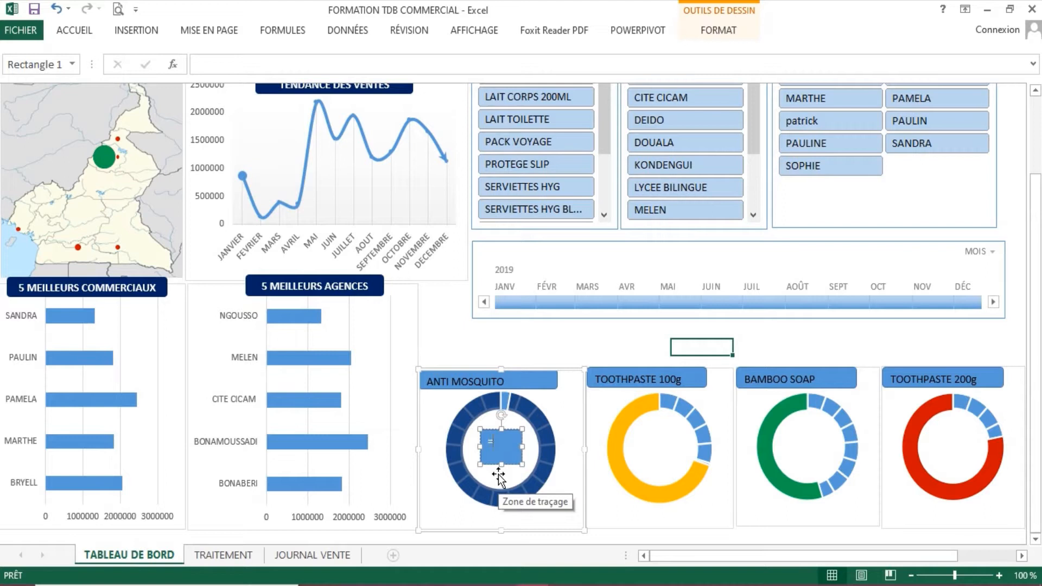
click(496, 465)
click(552, 500)
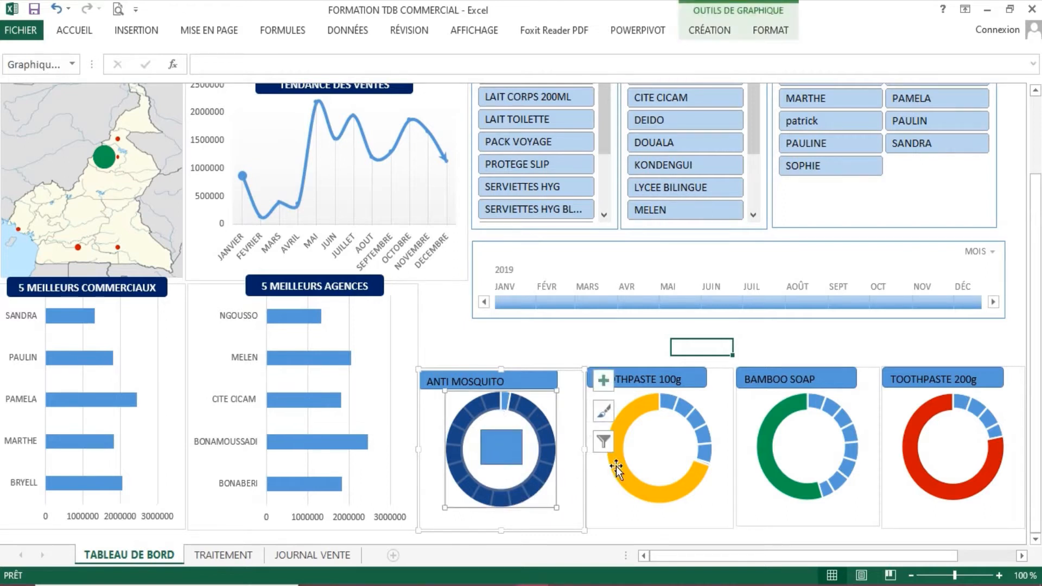
- Delete the rectangle in the centre of the dark blue ANTI MOSQUITO doughnut
click(508, 455)
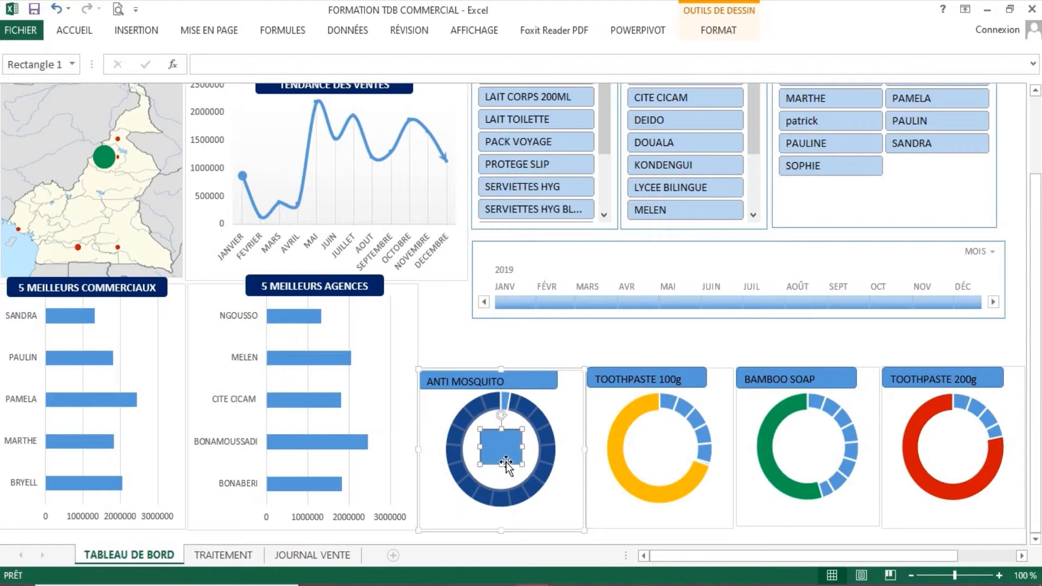
mouse_move(509, 463)
mouse_down()
mouse_move(605, 467)
mouse_move(516, 471)
mouse_move(576, 465)
mouse_move(505, 462)
mouse_up()
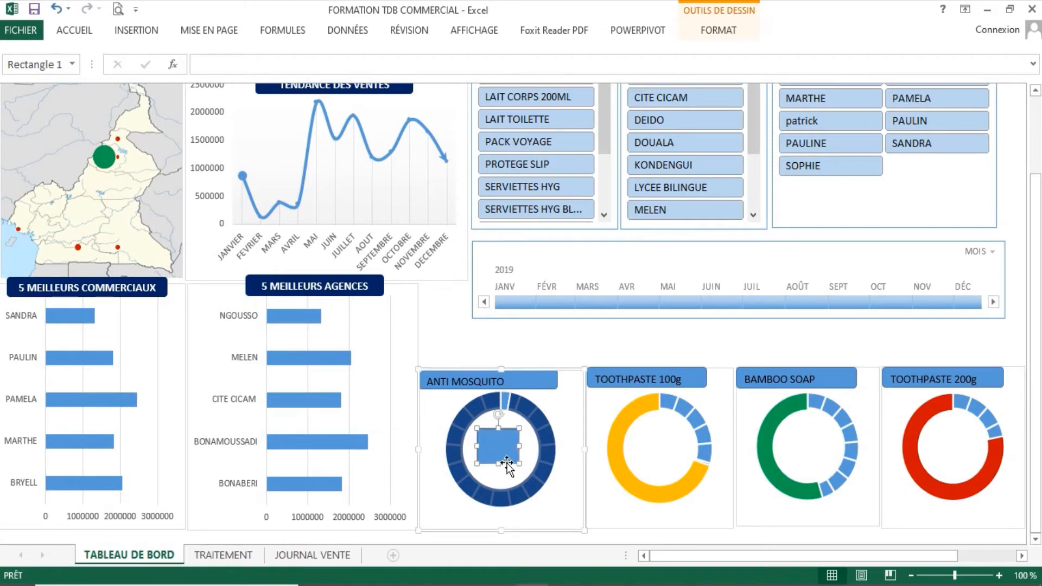
key(Delete)
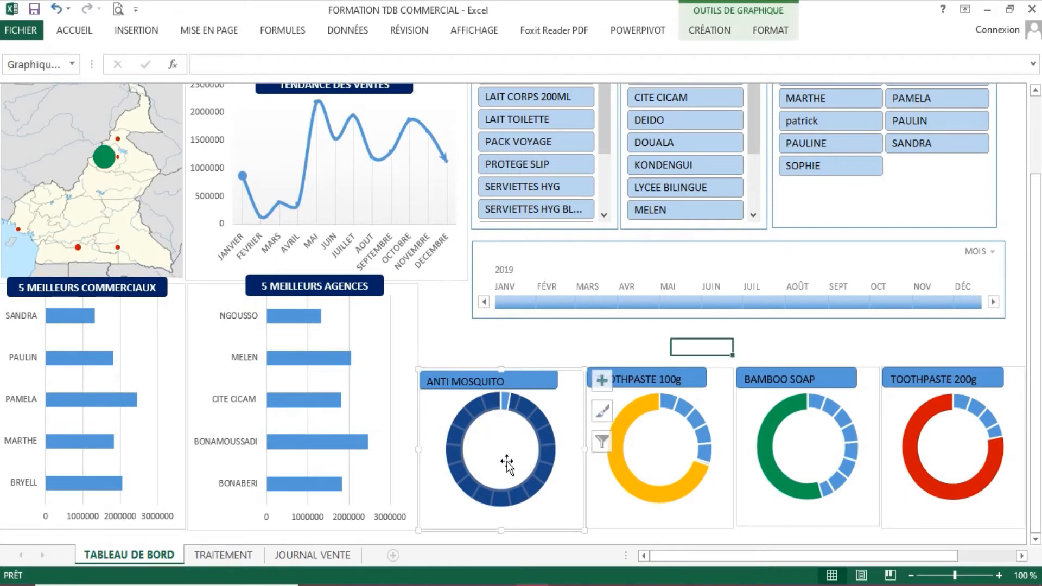
- Draw a new rectangle in the centre of the dark blue ANTI MOSQUITO doughnut on the dashboard
click(147, 36)
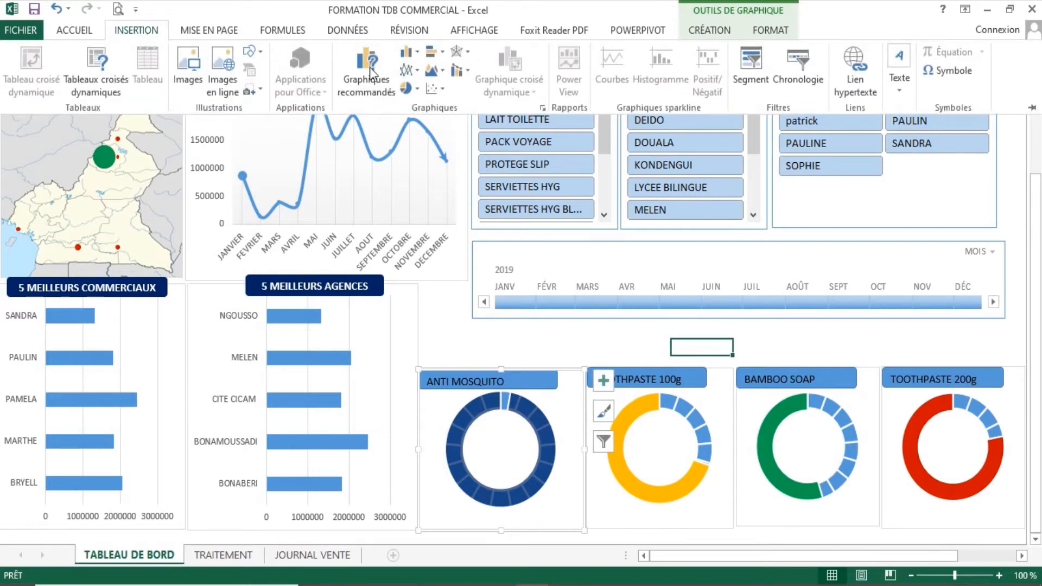
click(254, 55)
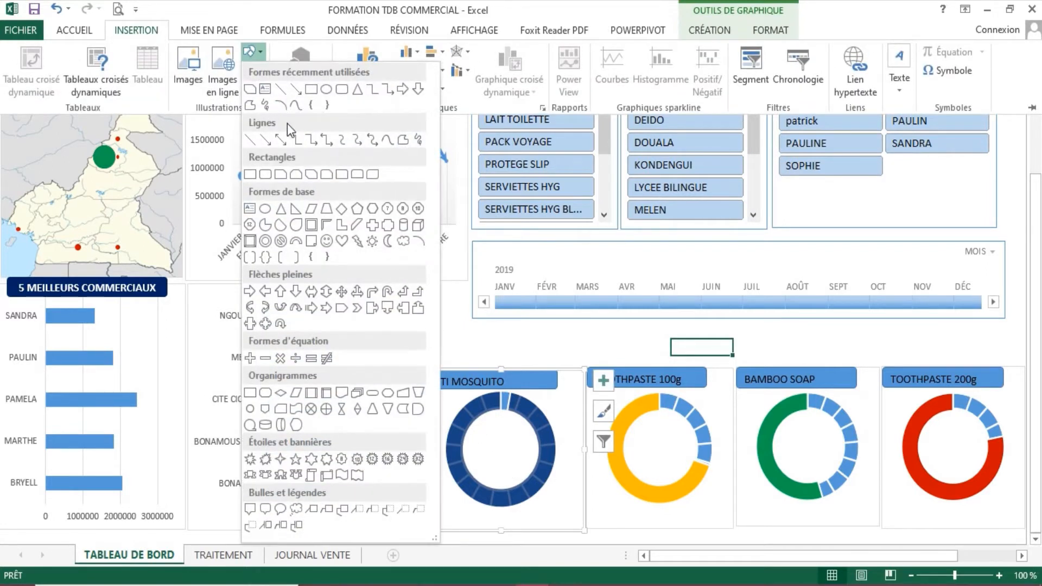
click(312, 89)
mouse_move(433, 324)
mouse_down()
mouse_move(462, 361)
mouse_move(498, 362)
mouse_move(482, 358)
mouse_move(480, 410)
mouse_move(565, 461)
mouse_move(492, 459)
mouse_move(618, 468)
mouse_move(516, 461)
mouse_up()
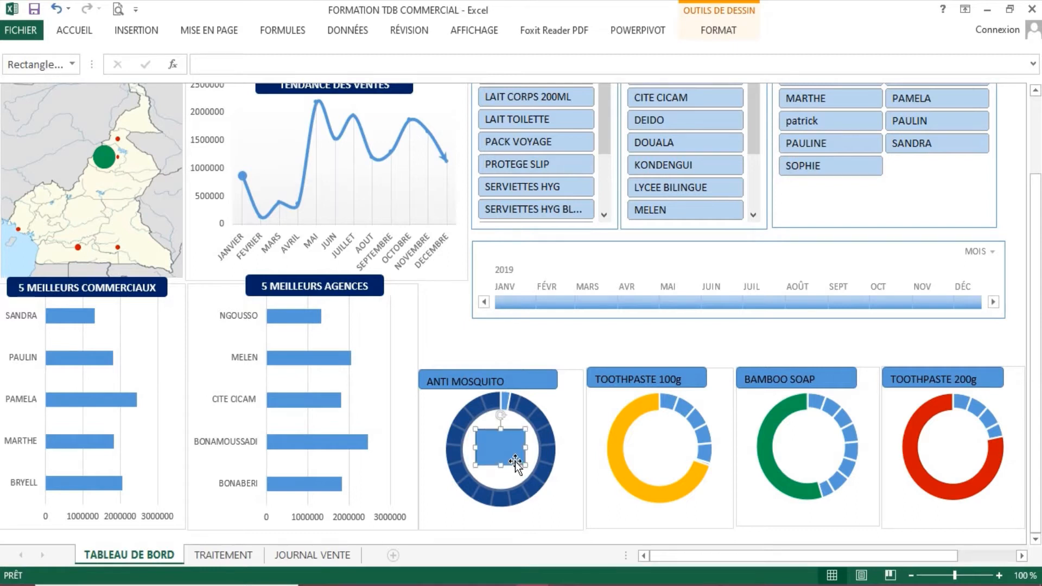
- Try to link the new centre rectangle to a cell on the TRAITEMENT sheet with an = formula, and return to TABLEAU DE BORD
click(232, 66)
text(=)
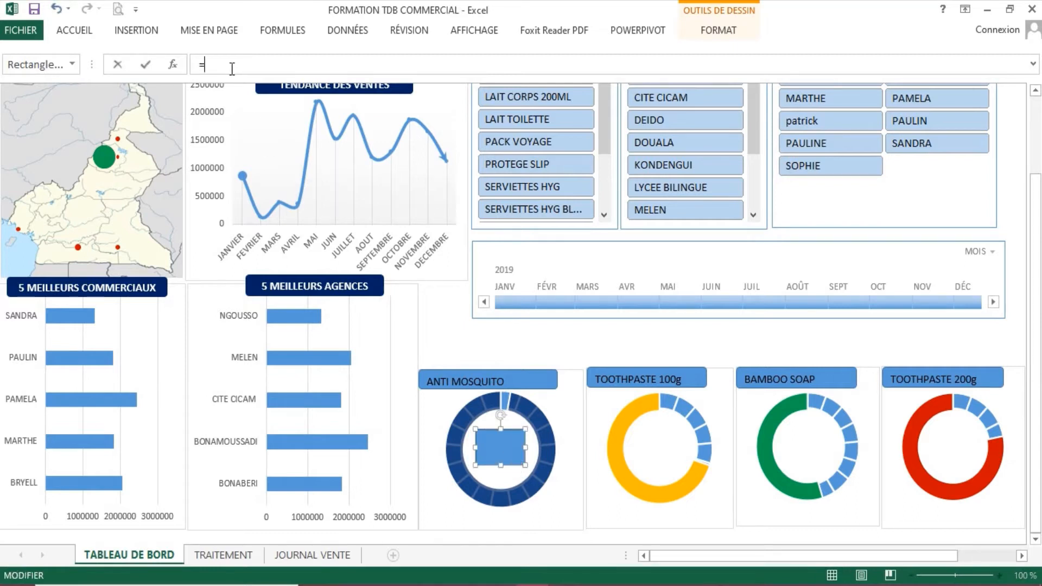
click(226, 556)
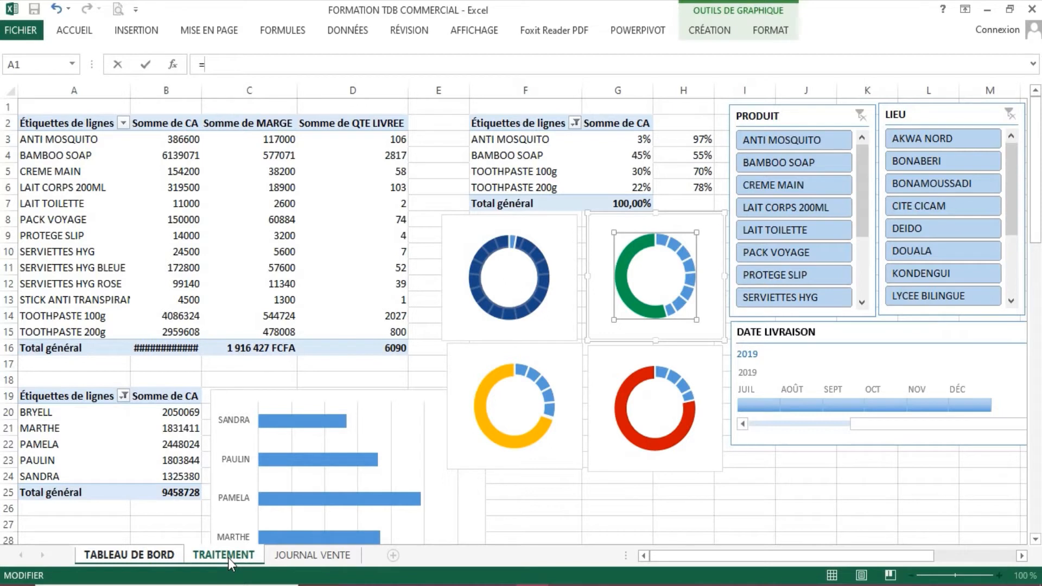
click(158, 553)
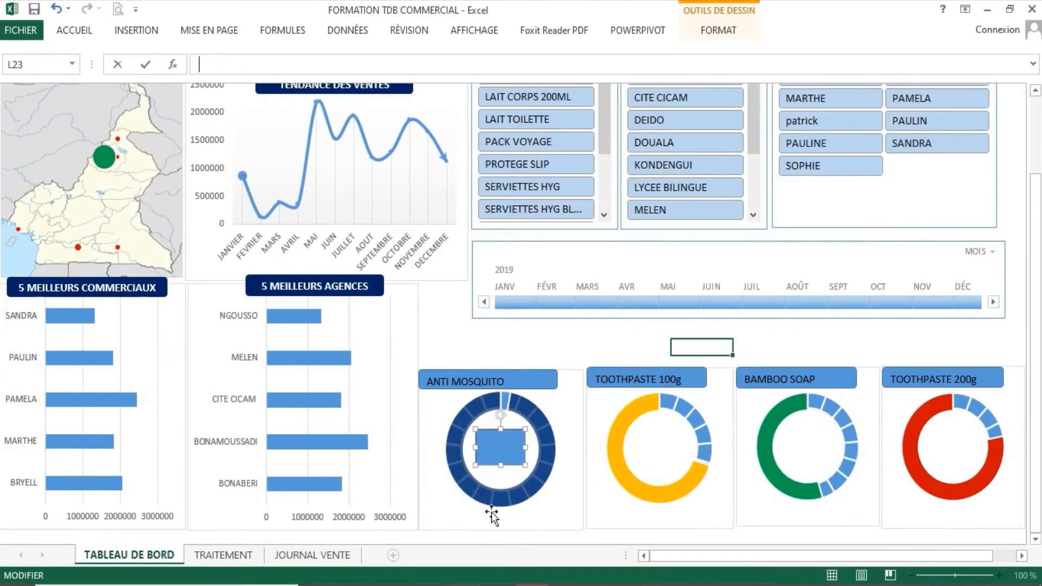
- Move the rectangle out of the doughnut to just above the ANTI MOSQUITO title and try to start a formula in it
drag(509, 463, 459, 363)
text(=)
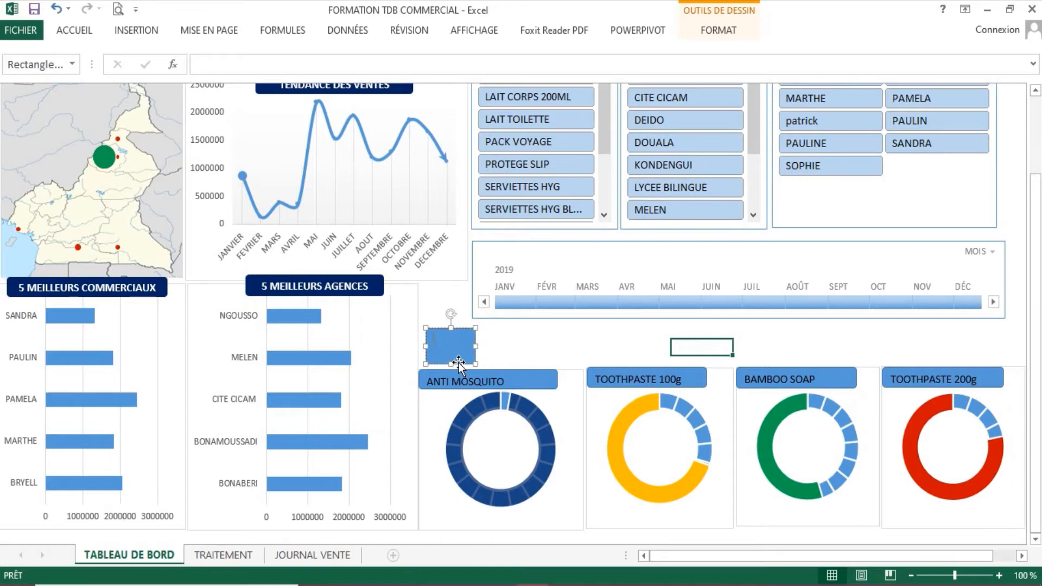
click(521, 352)
- Try to link the rectangle above the ANTI MOSQUITO title with the formula =TRAINTEMENT!g3
click(462, 349)
click(263, 64)
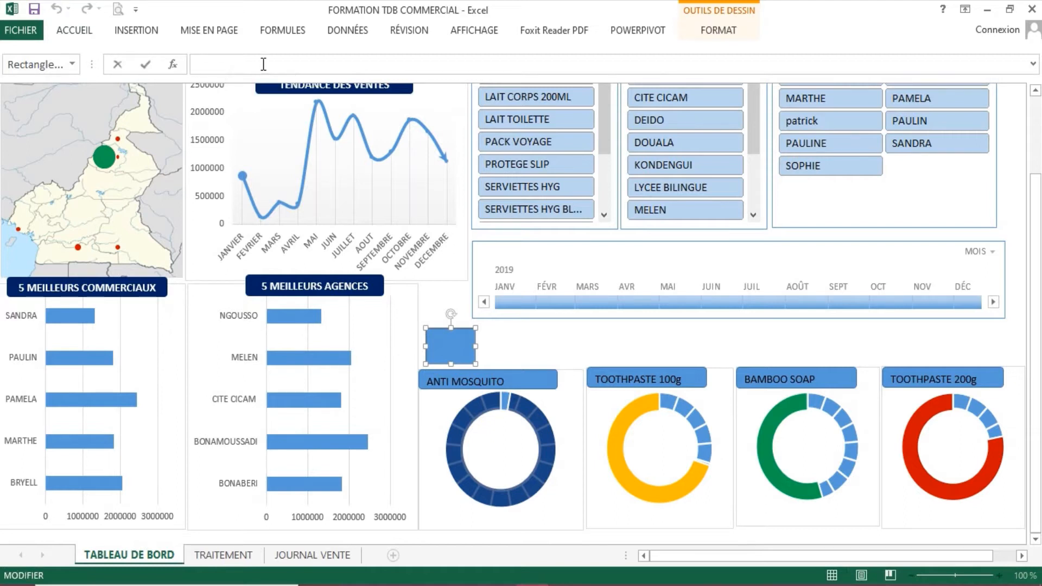
text(=)
click(223, 556)
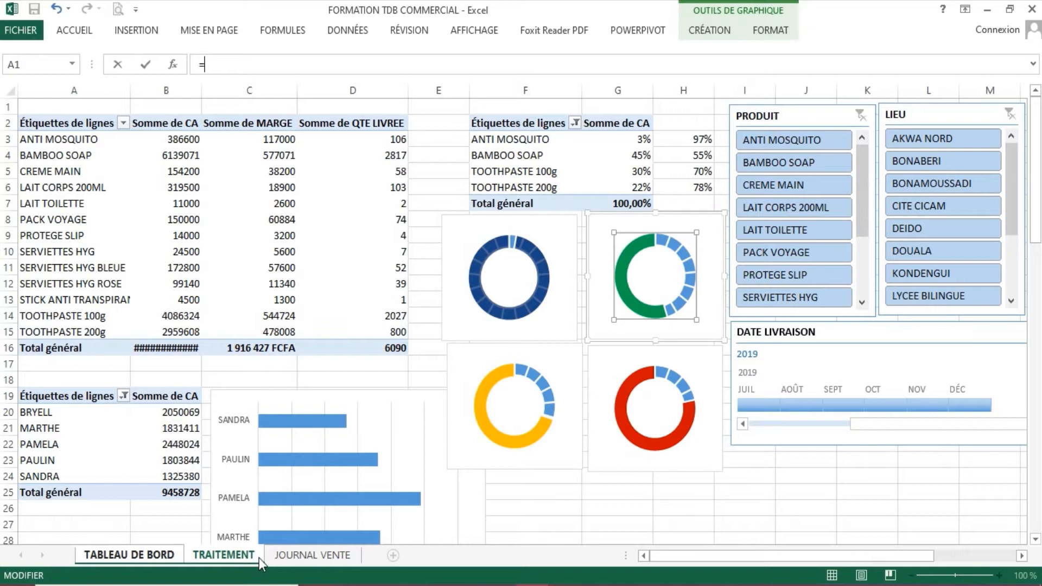
text(g)
key(BackSpace)
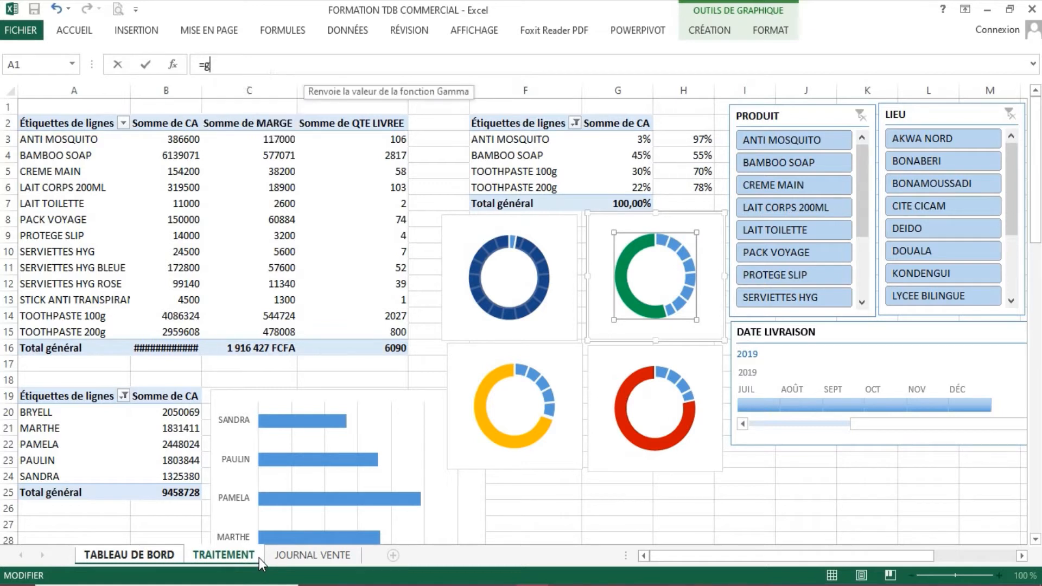
text(TRA)
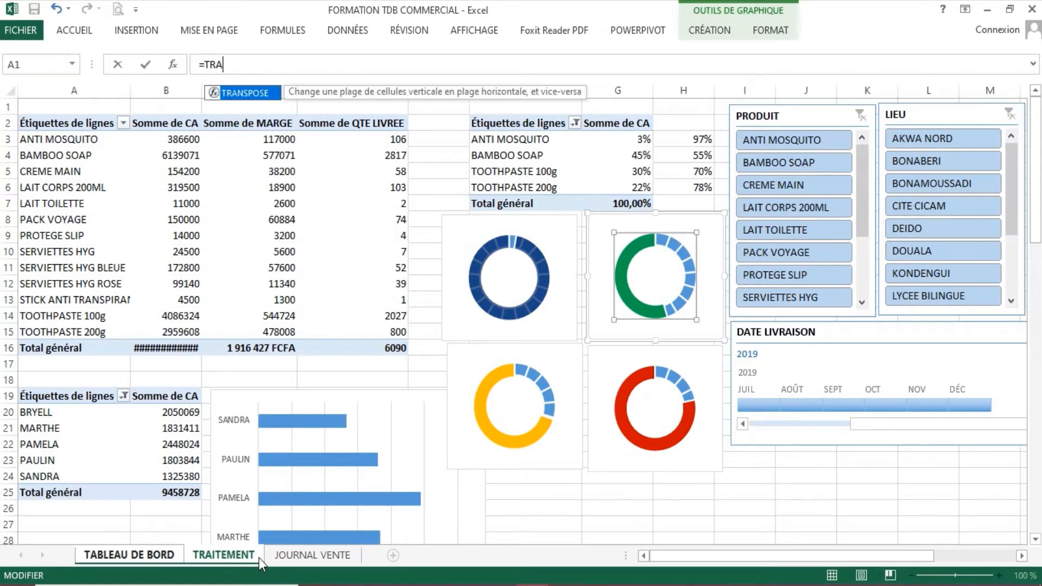
text(INTR)
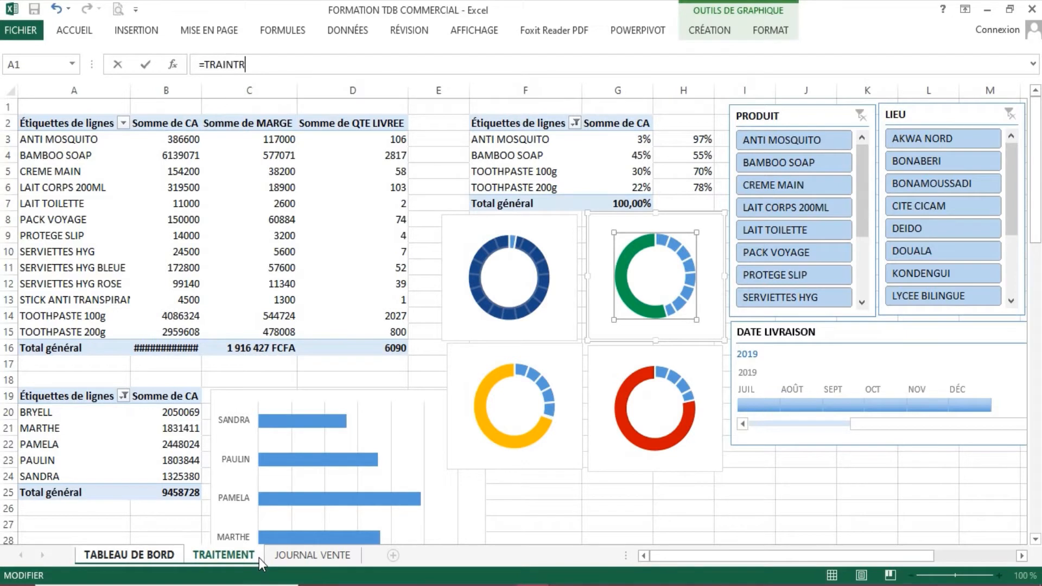
key(BackSpace)
text(EMENT§)
key(BackSpace)
text(!ge)
key(BackSpace)
text(3)
key(Return)
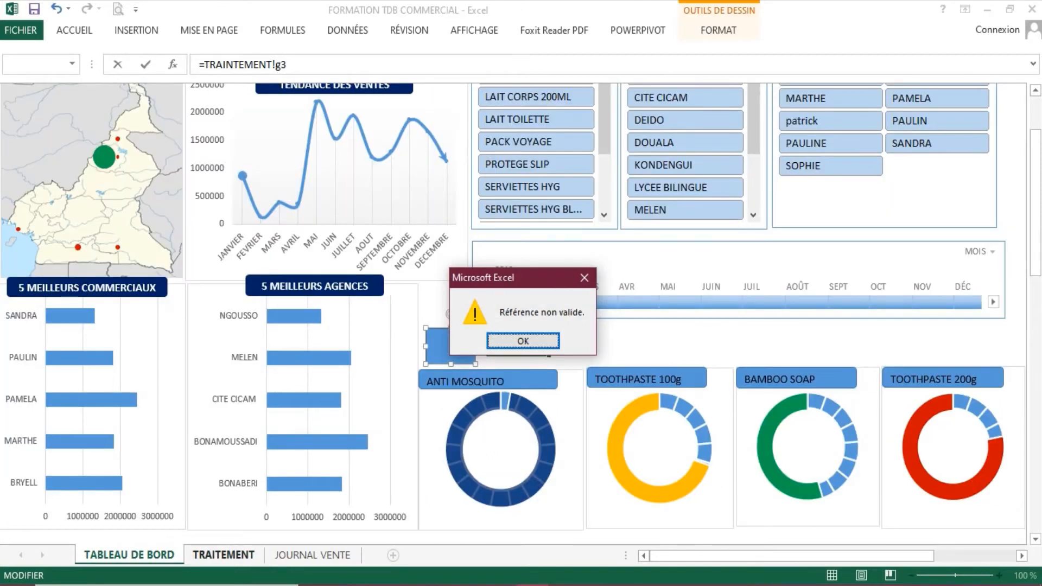
- Abandon the =TRAINTEMENT!g3 link and delete the rectangle above the ANTI MOSQUITO title
click(525, 342)
key(Return)
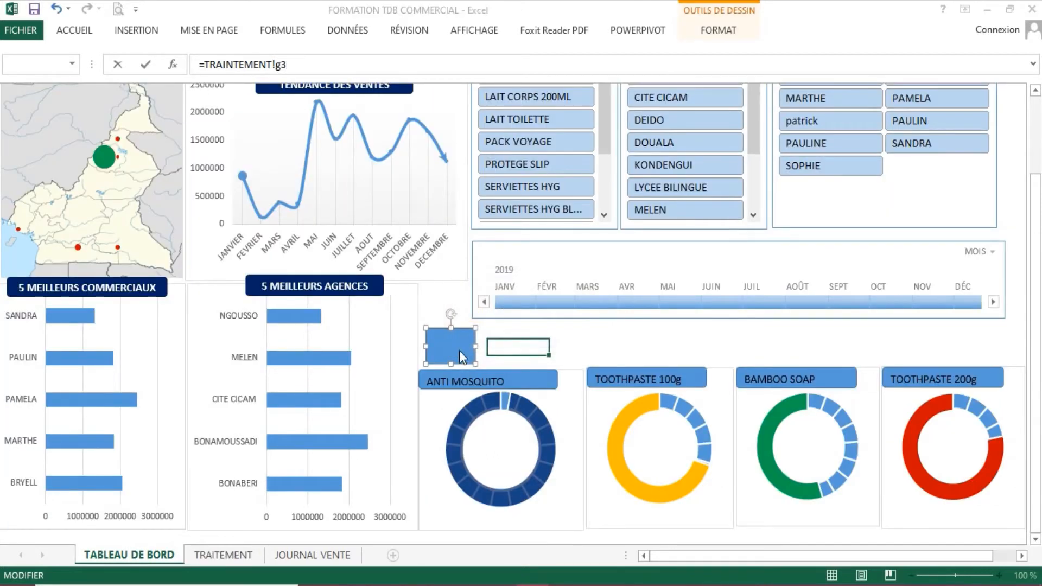
click(525, 341)
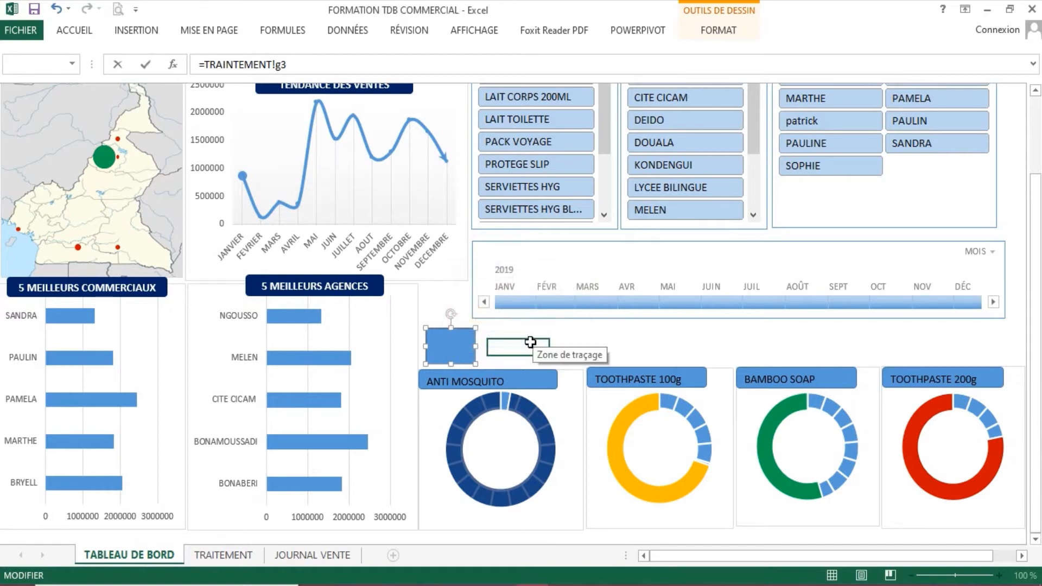
key(Return)
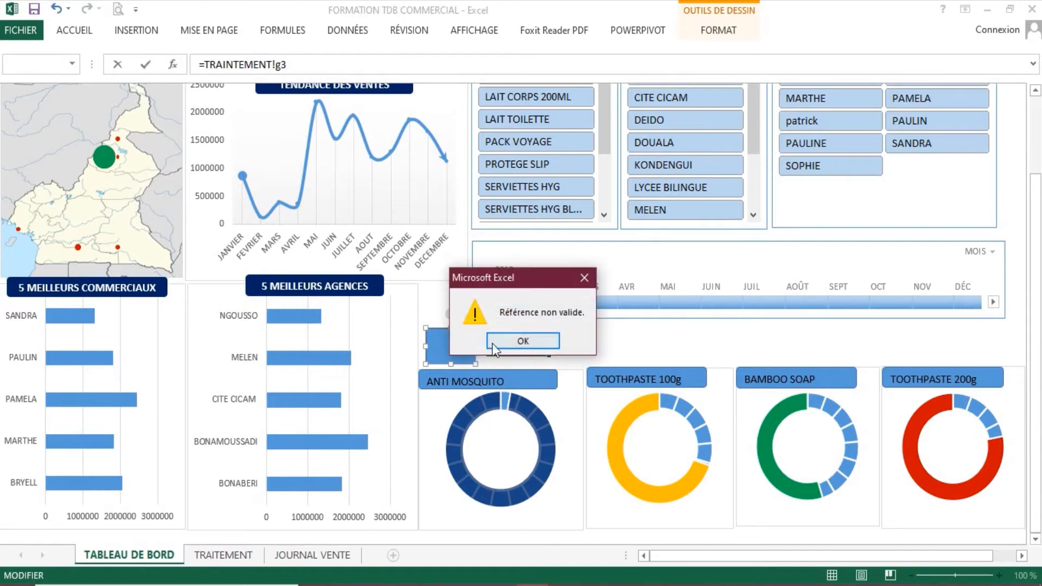
click(492, 343)
key(Escape)
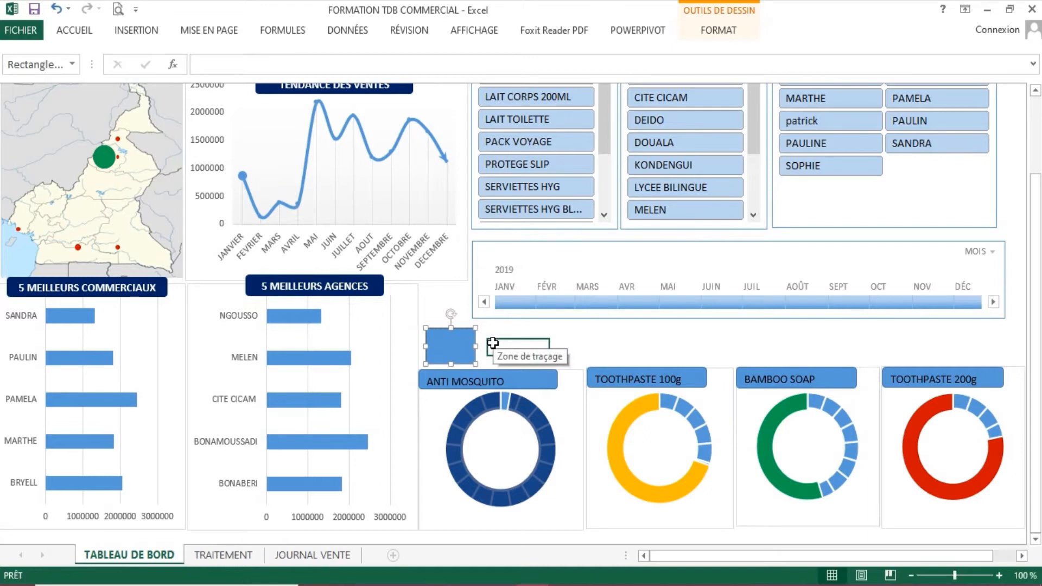
key(Delete)
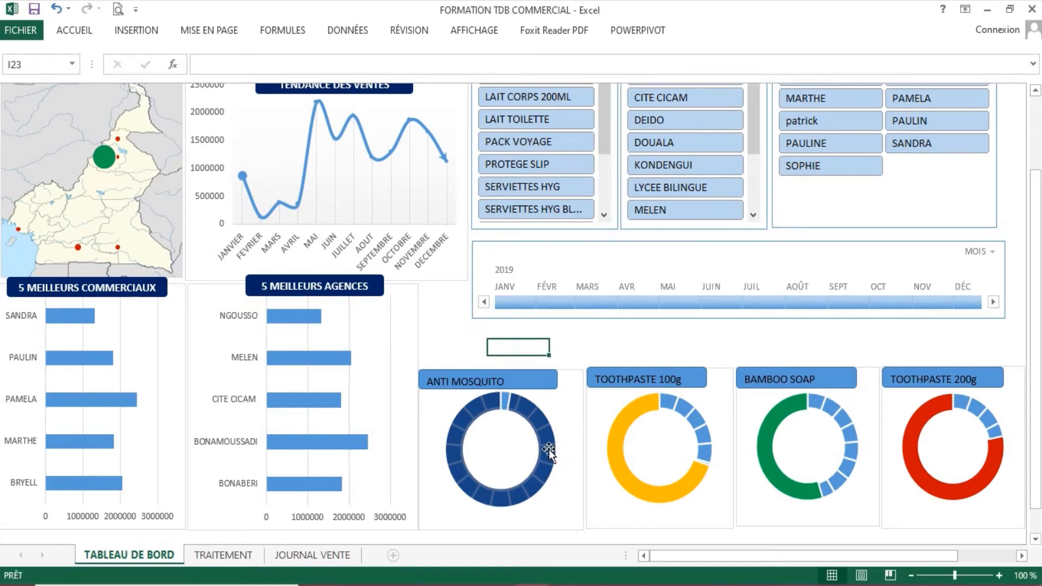
- Draw a small rectangle in the centre of the yellow doughnut on the TRAITEMENT sheet
click(569, 420)
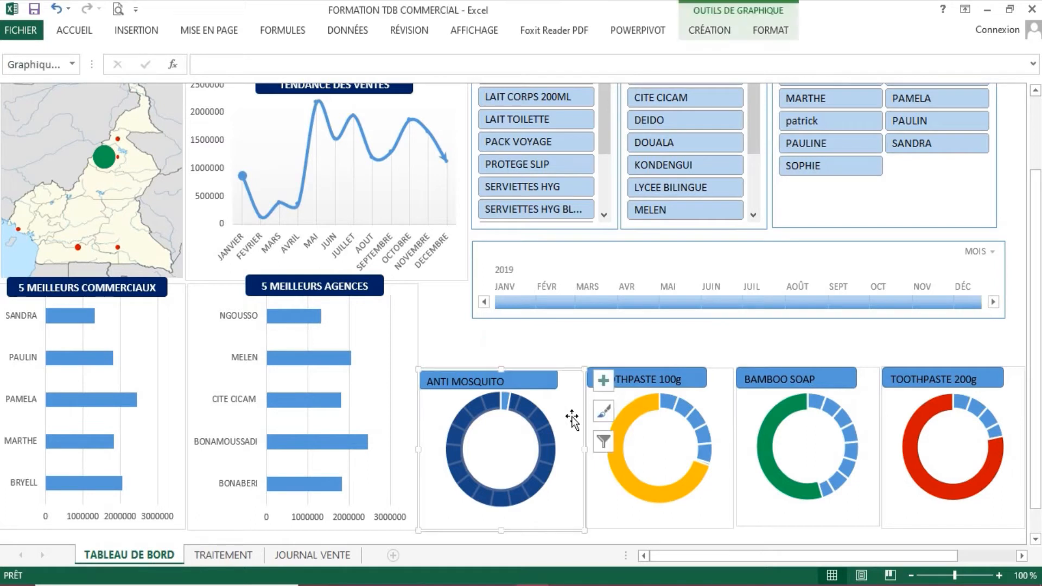
click(554, 389)
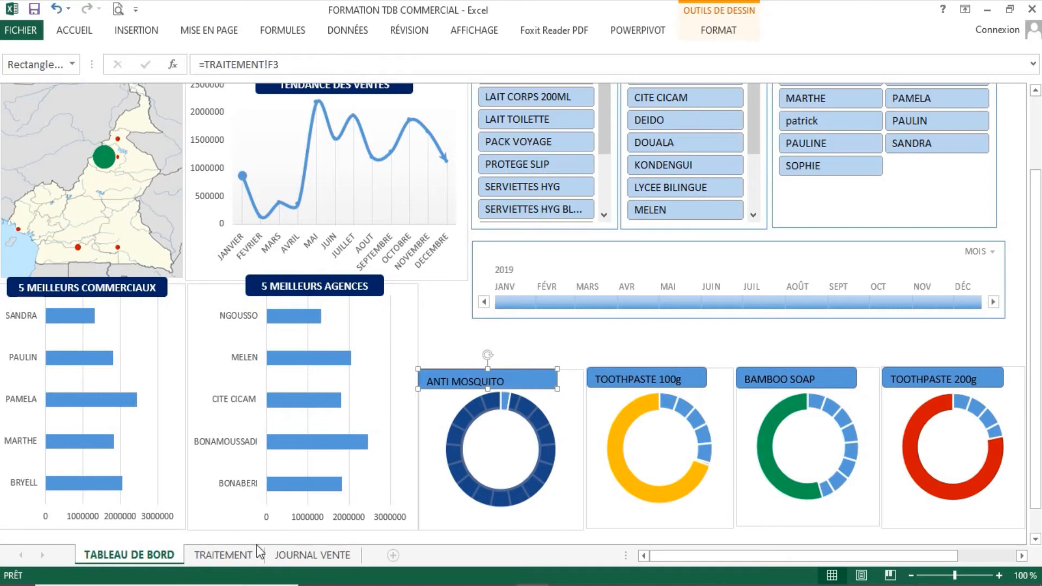
click(220, 559)
click(500, 421)
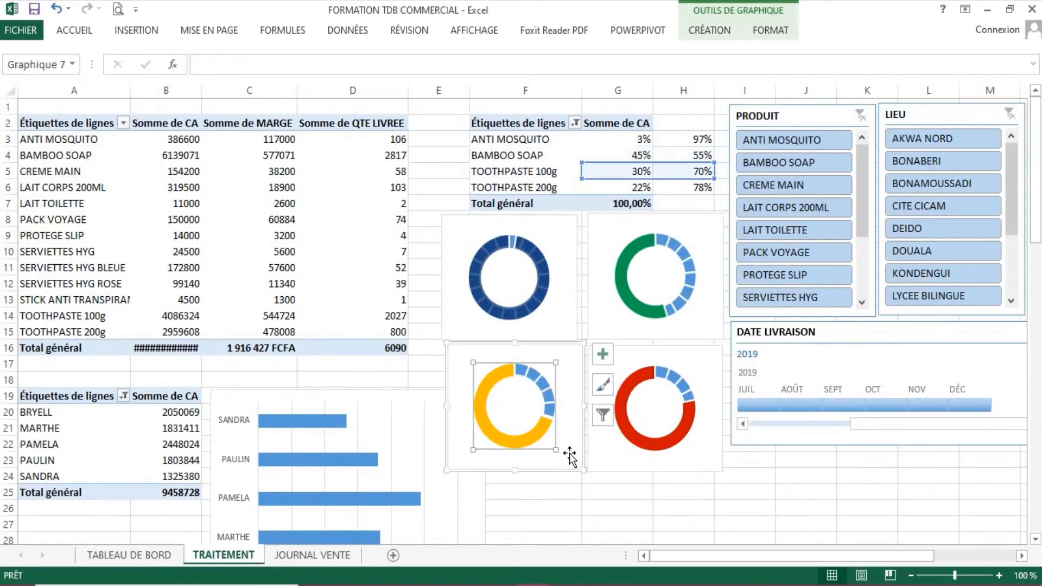
click(629, 524)
click(136, 29)
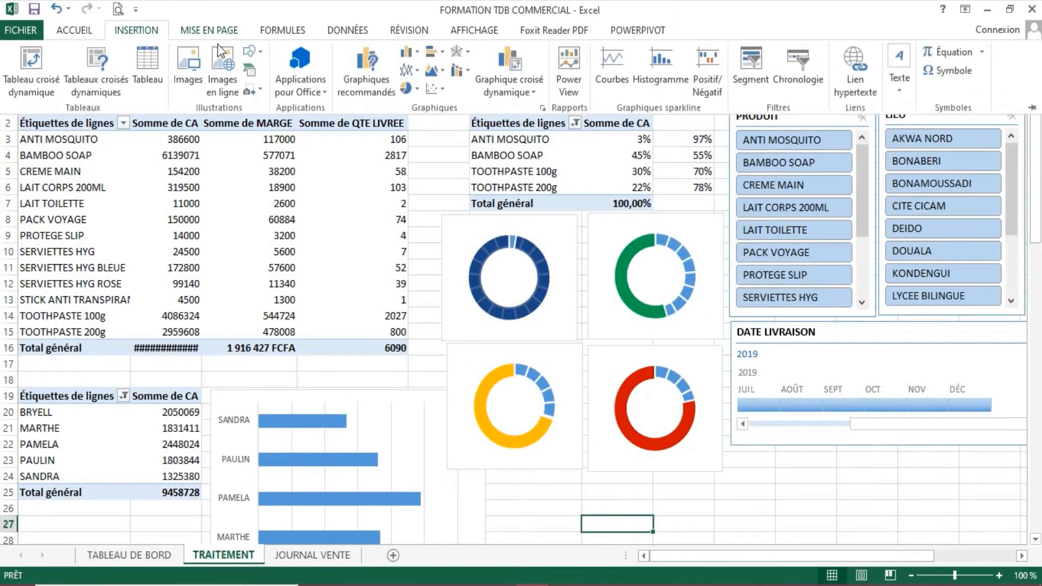
click(258, 54)
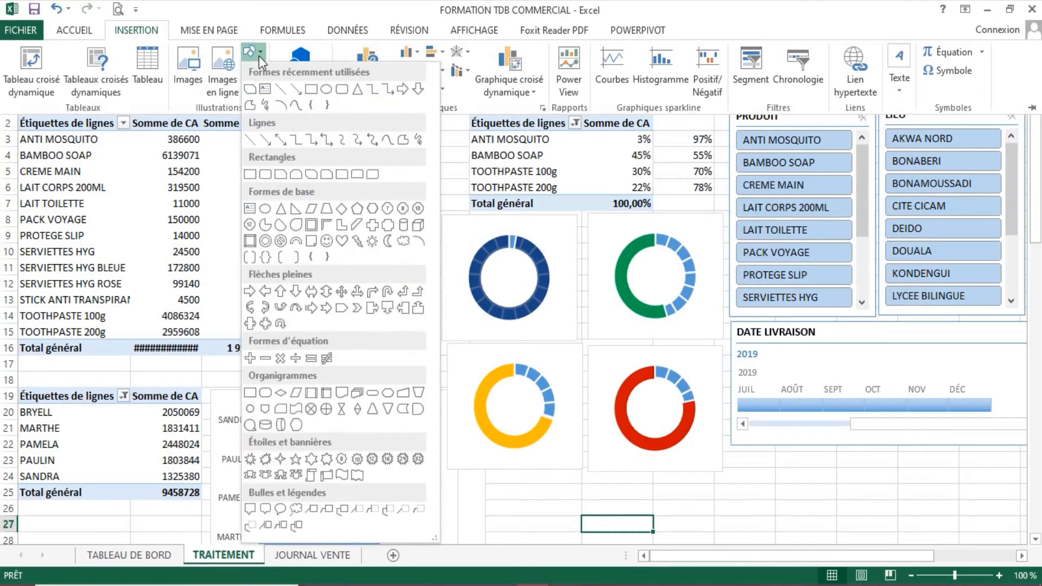
click(308, 88)
drag(501, 391, 530, 421)
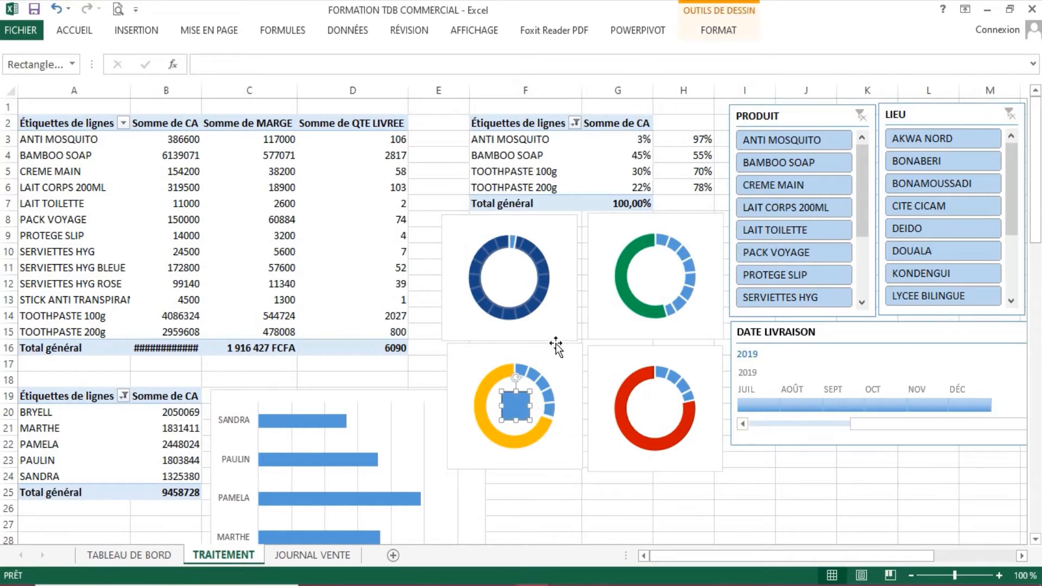
- Move the small rectangle into the dark blue doughnut on the TRAITEMENT sheet, and delete it
click(564, 507)
drag(518, 414, 507, 286)
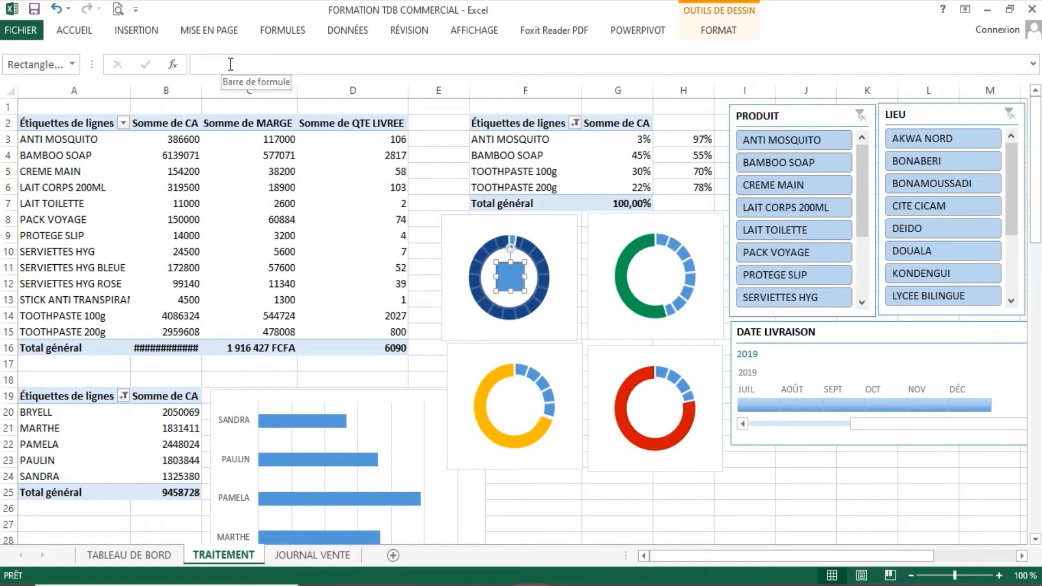
key(Delete)
click(510, 510)
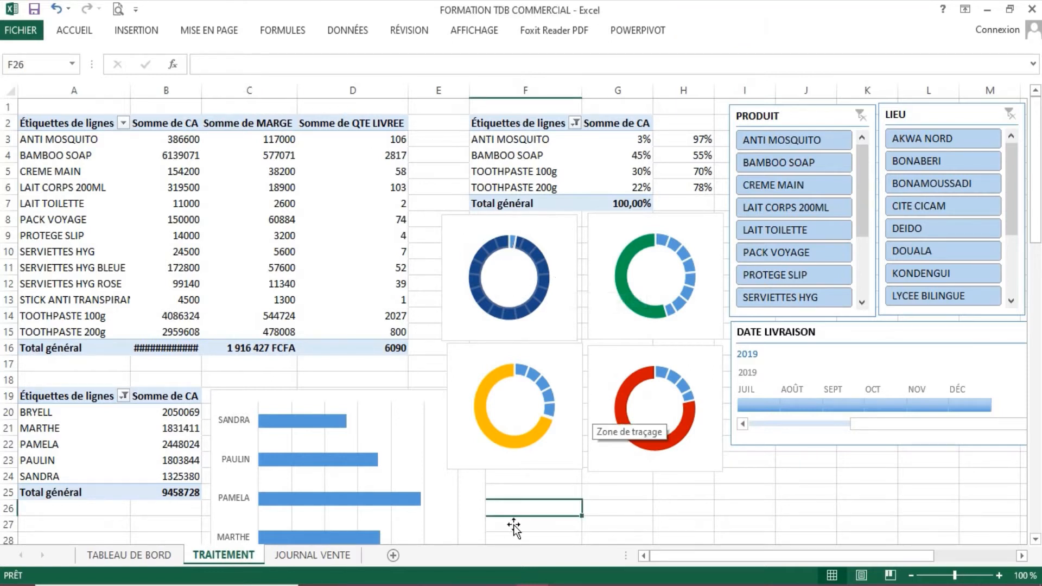
- On TABLEAU DE BORD, copy the ANTI MOSQUITO title box into the centre of the dark blue doughnut and resize it to fit inside the ring
click(151, 555)
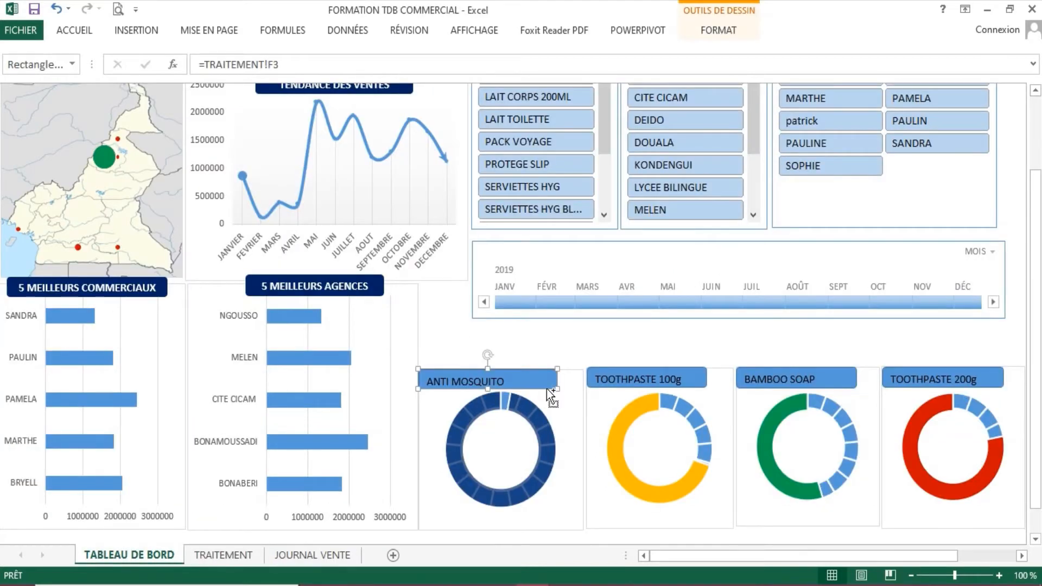
drag(546, 388, 489, 448)
drag(483, 444, 506, 460)
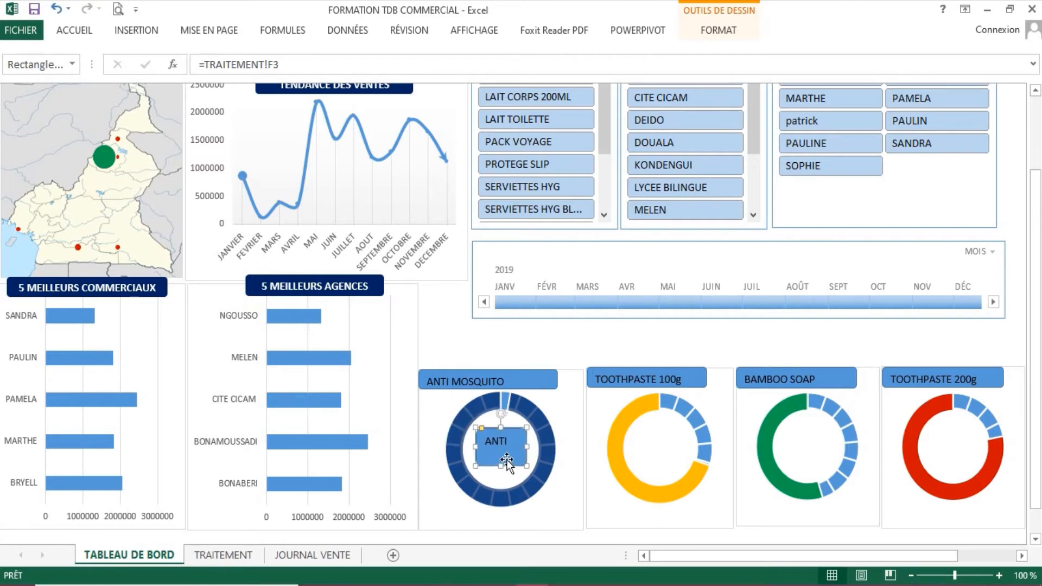
- Link the dark blue doughnut's centre box to =TRAITEMENT!G3 and shrink the box slightly
click(271, 64)
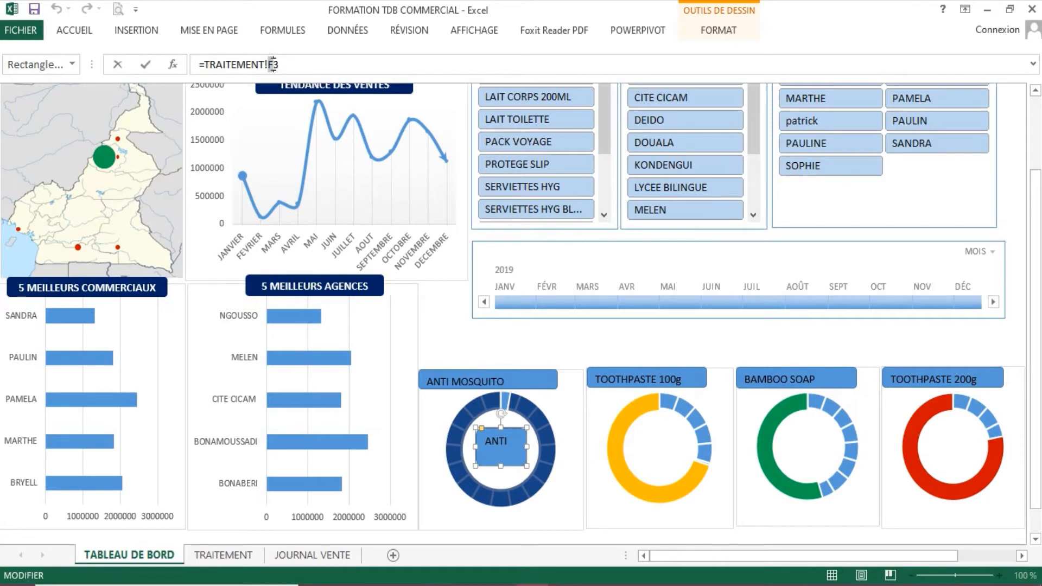
text(g)
key(Return)
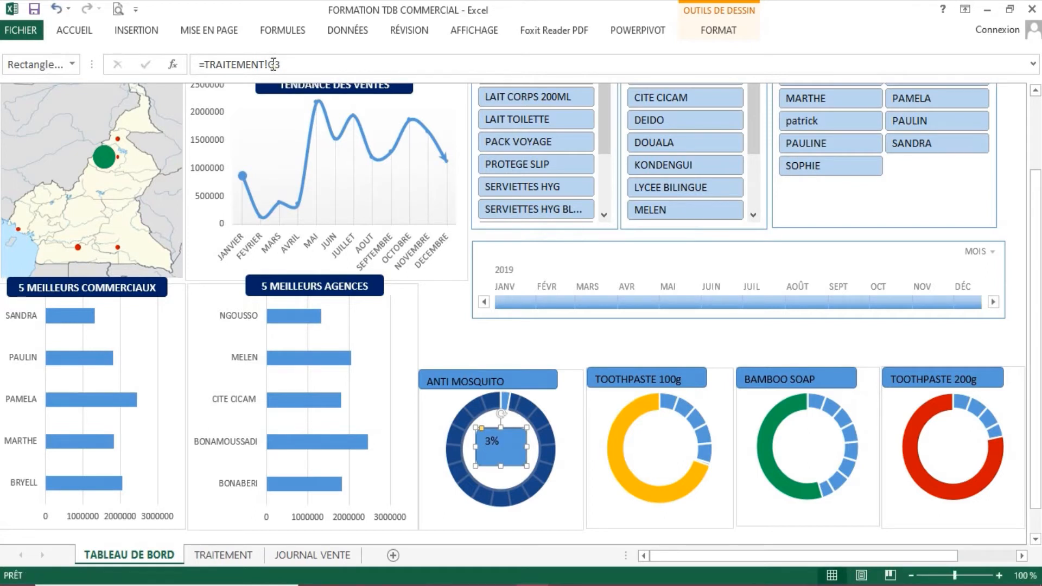
drag(527, 465, 515, 461)
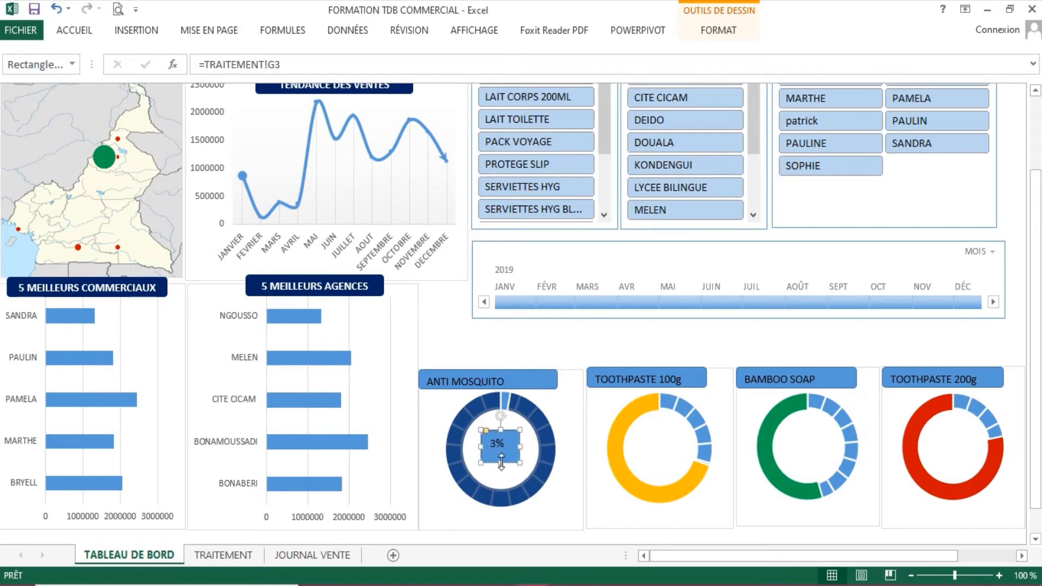
- Copy the TOOTHPASTE 100g title box into the centre of the yellow doughnut and resize it to fit inside the ring
click(628, 384)
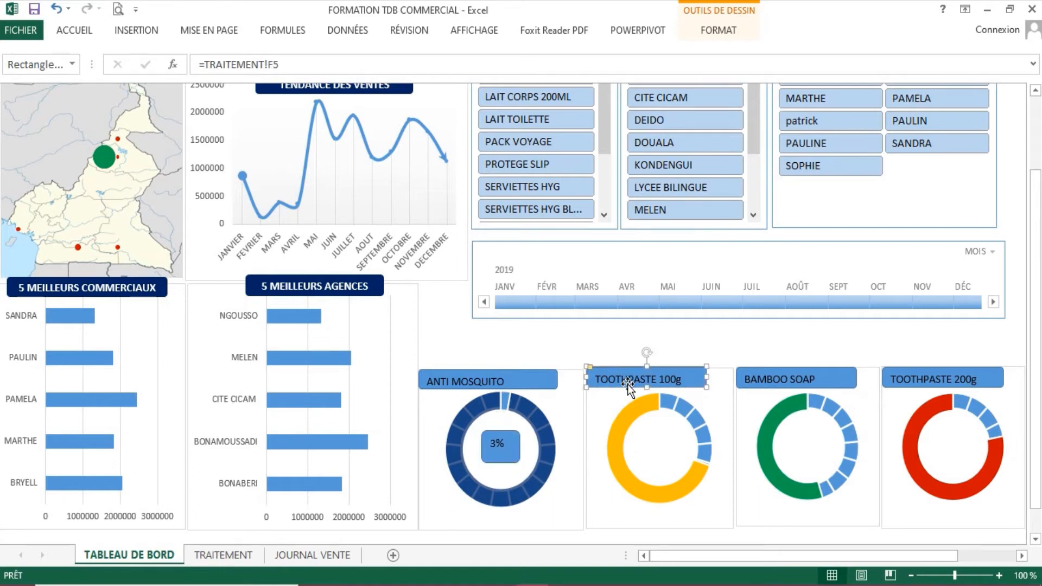
key(ctrl+d)
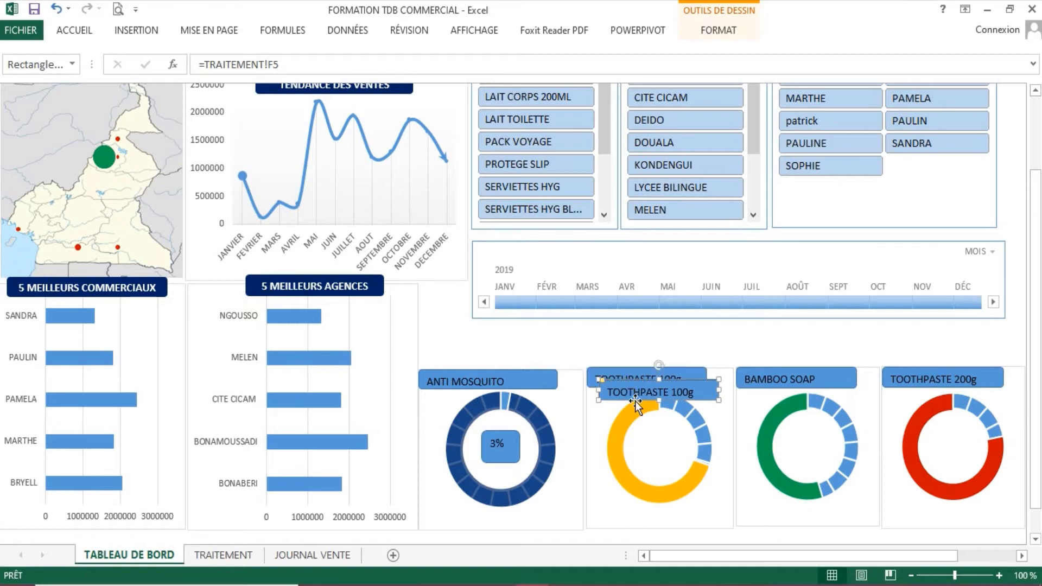
drag(636, 396, 649, 449)
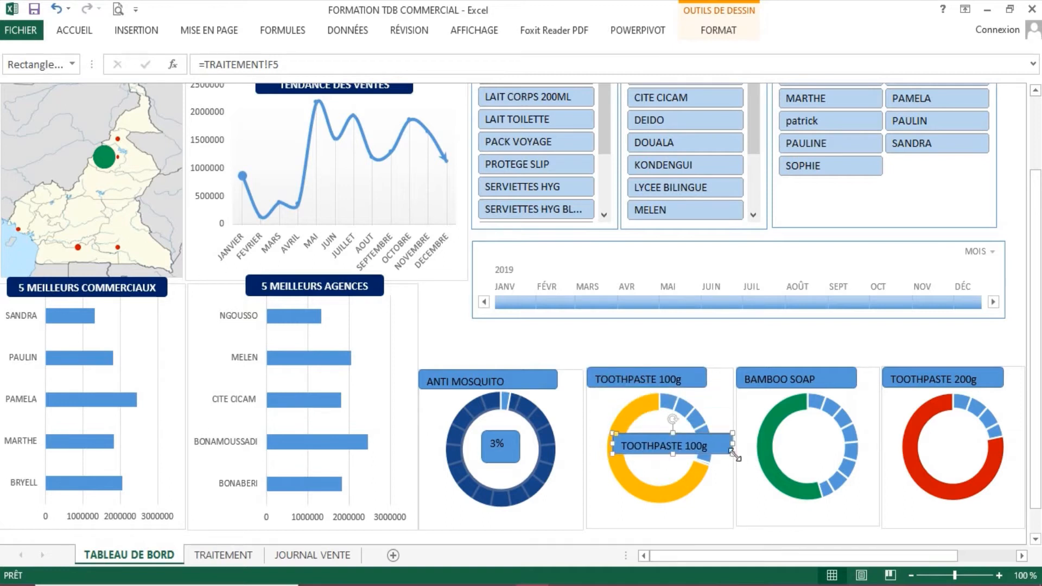
drag(732, 454, 679, 461)
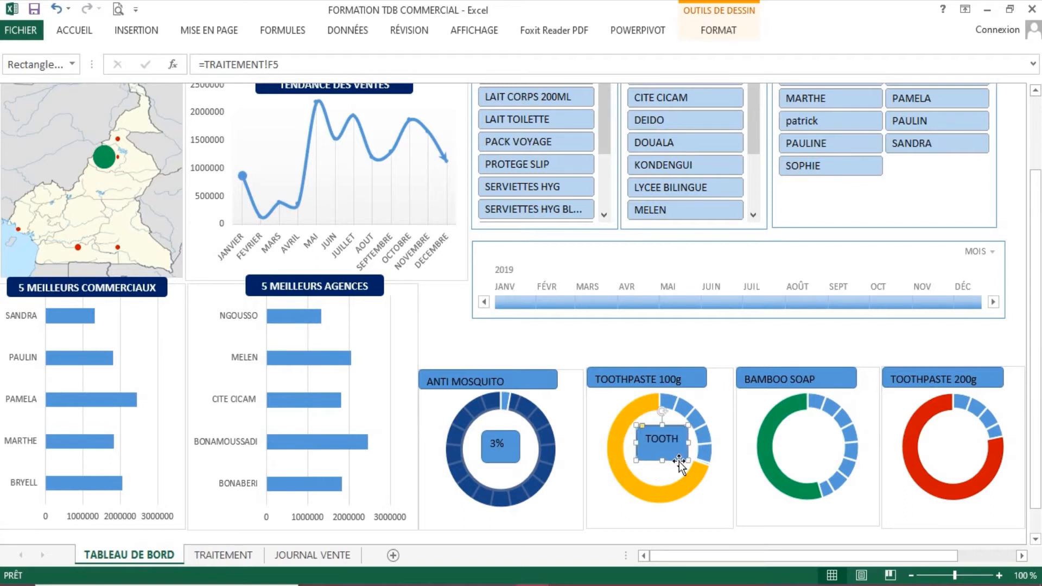
- Link the yellow doughnut's centre box to =TRAITEMENT!G5
click(269, 64)
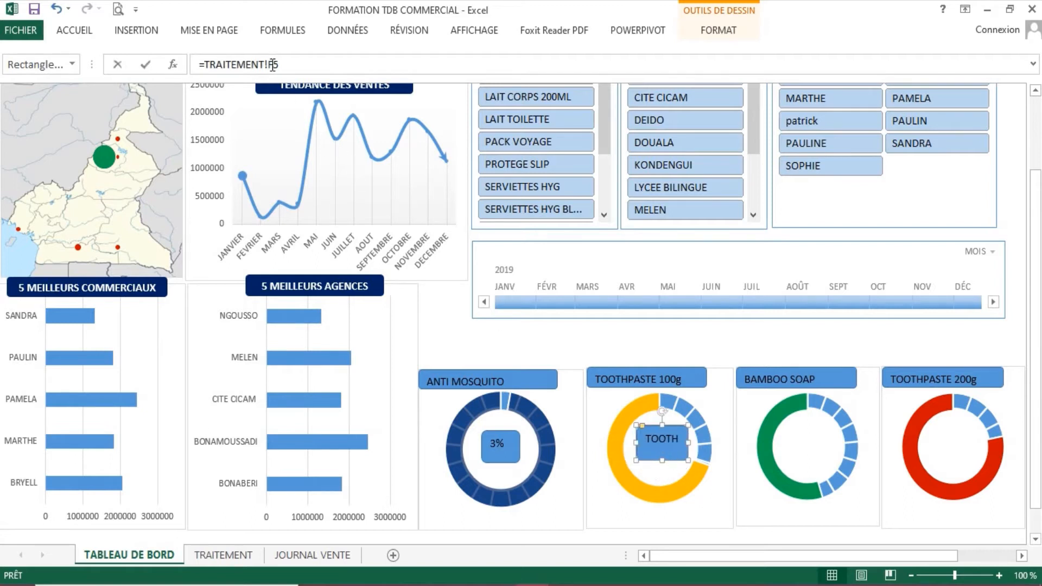
key(Delete)
text(G)
key(Return)
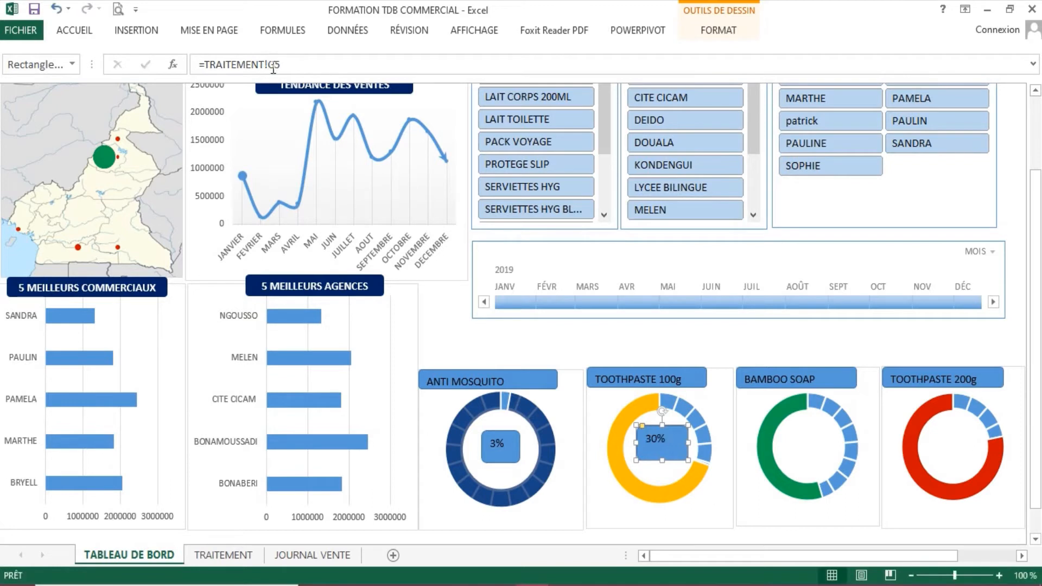
- Copy the BAMBOO SOAP title box into the green doughnut's centre, resized to fit, and link the copy to =TRAITEMENT!G4
click(817, 384)
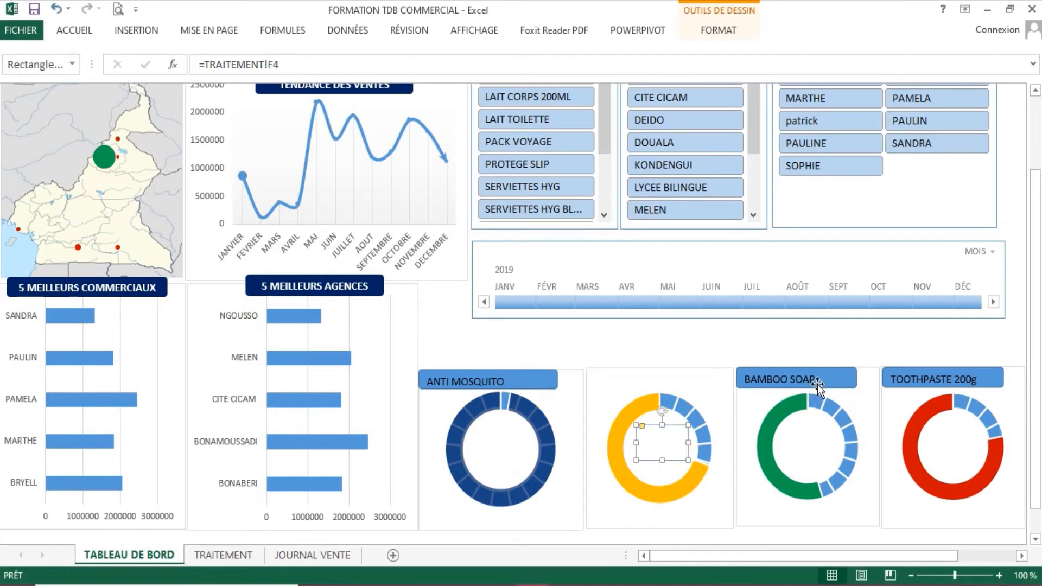
key(ctrl+c)
key(ctrl+v)
drag(849, 397, 821, 465)
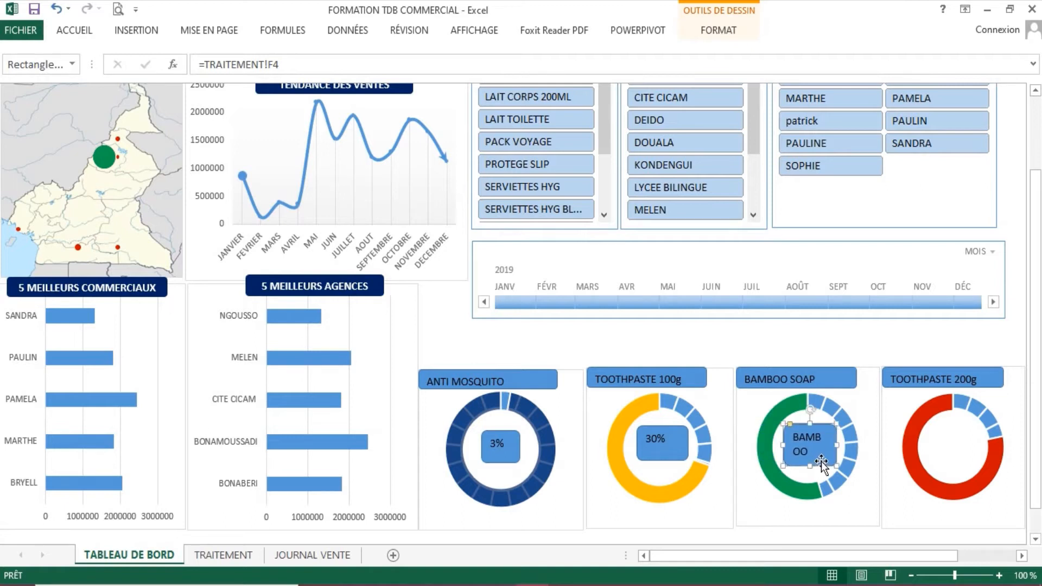
click(271, 64)
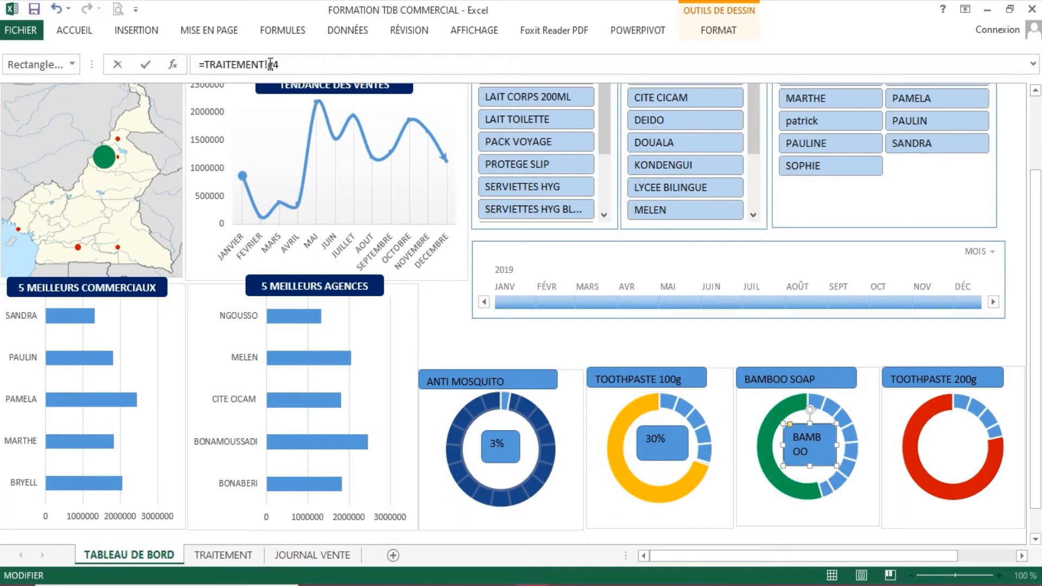
key(Return)
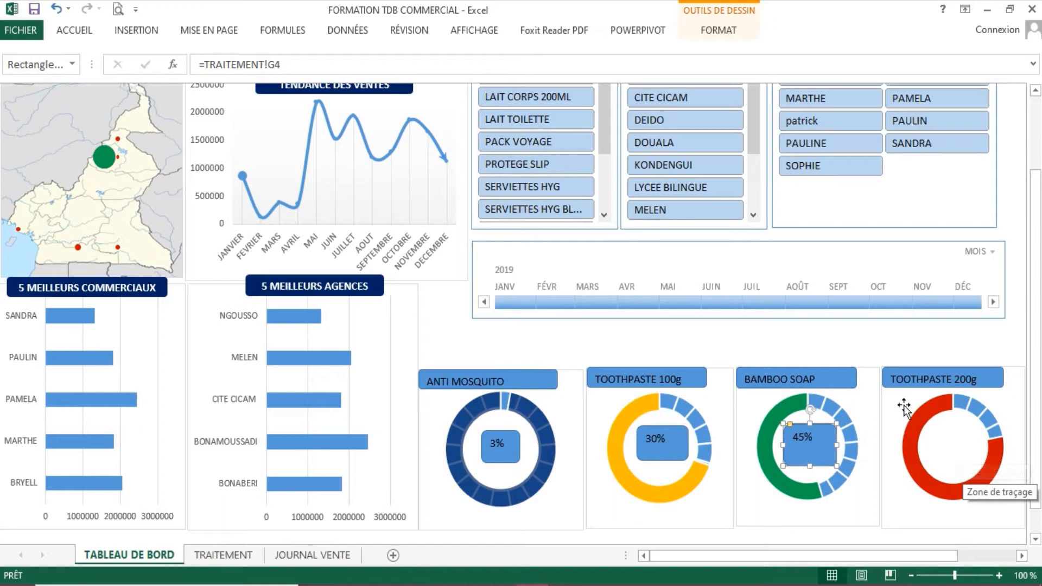
- Copy the TOOTHPASTE 200g title box into the centre of the red doughnut and resize it to fit inside the ring
click(906, 384)
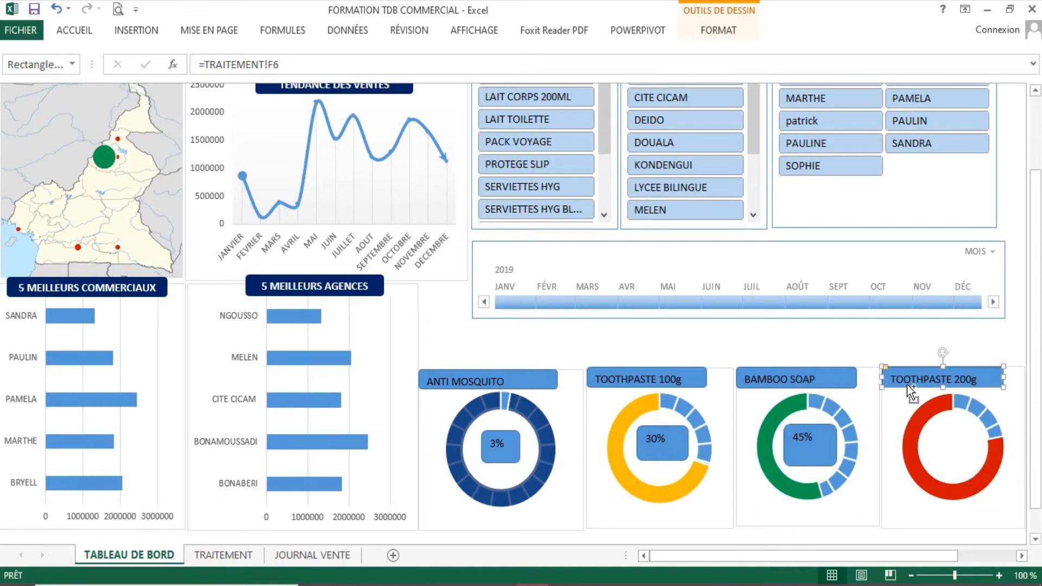
drag(907, 385, 893, 442)
drag(1005, 447, 975, 462)
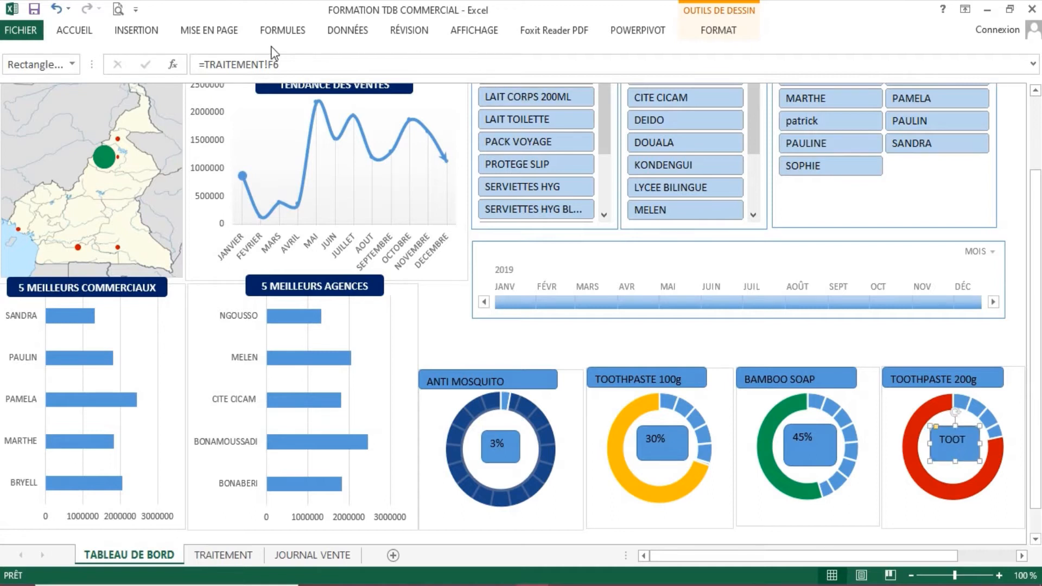
- Link the red doughnut's centre box to =TRAITEMENT!G6
click(266, 65)
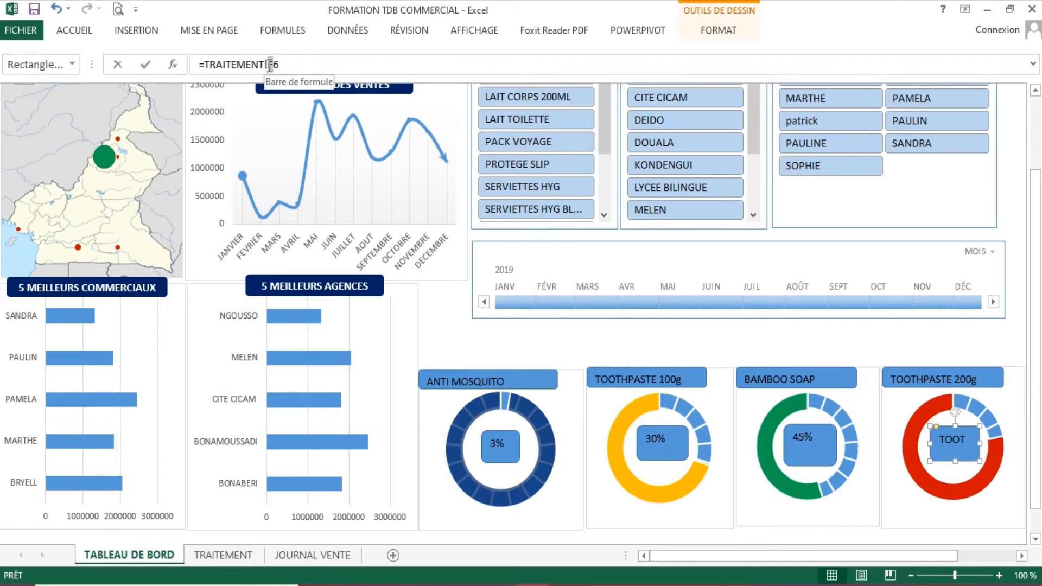
click(270, 65)
key(Delete)
text(G)
key(Return)
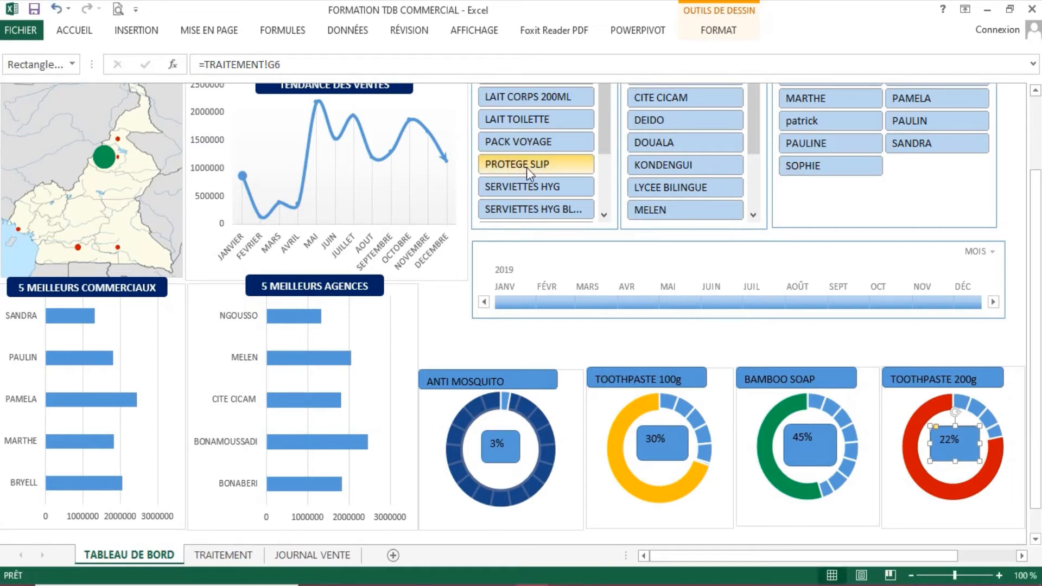
- Make the text of the four percentage boxes in the doughnut centres bold with font size 16
click(491, 449)
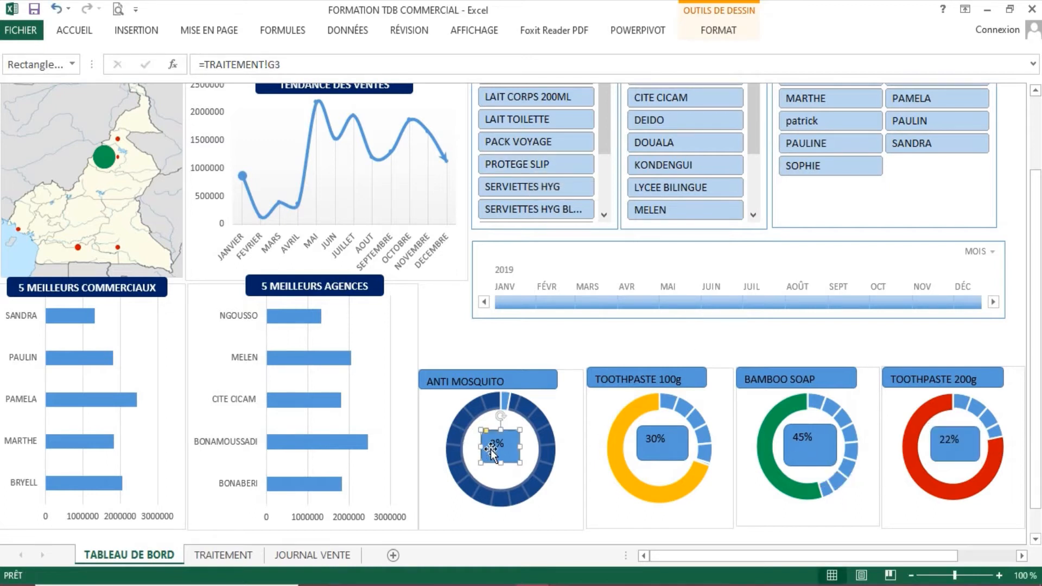
ctrl+click(656, 454)
ctrl+click(823, 456)
ctrl+click(942, 450)
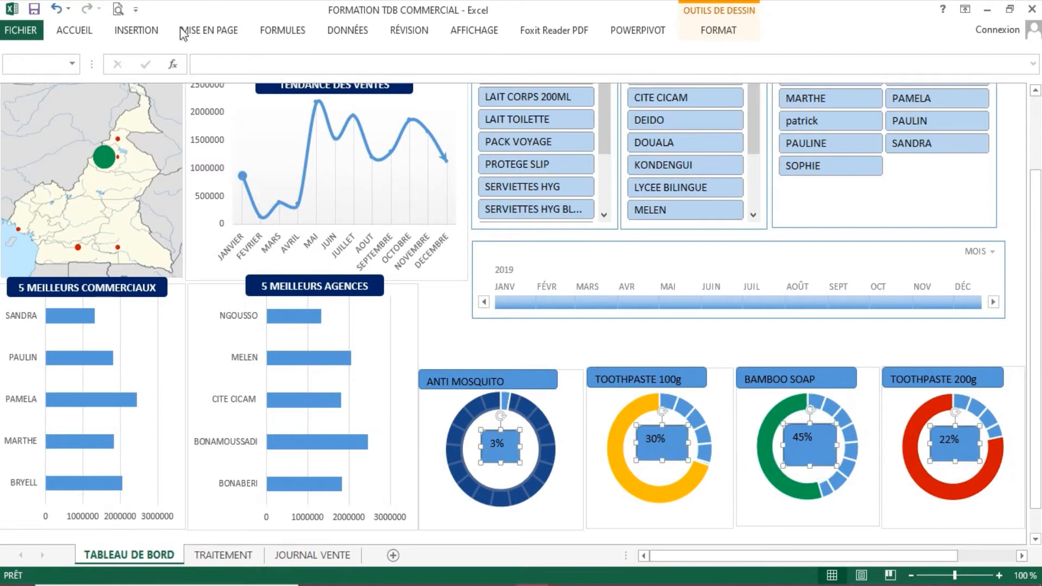
click(87, 34)
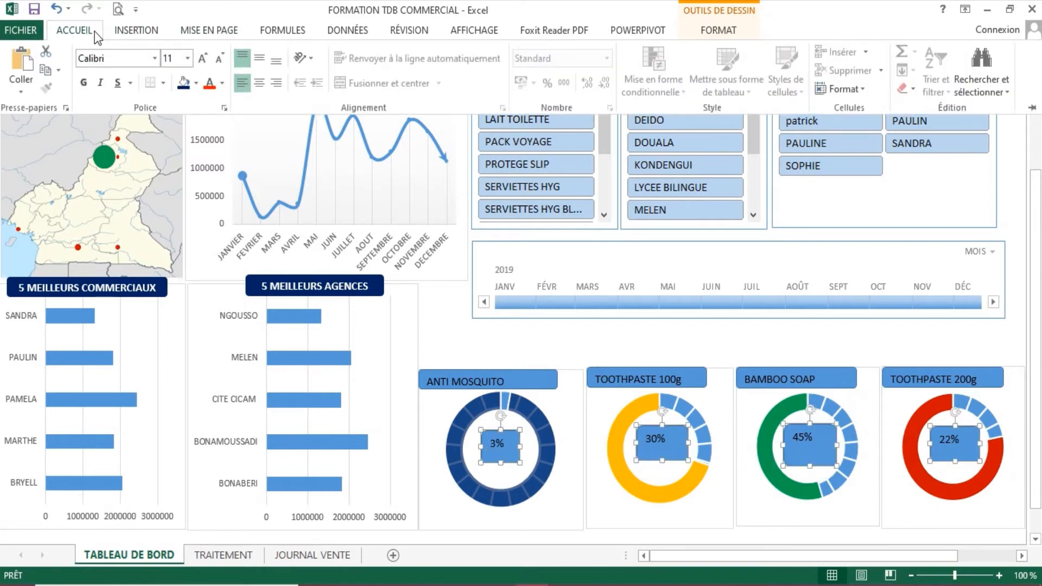
click(83, 83)
click(203, 58)
click(203, 59)
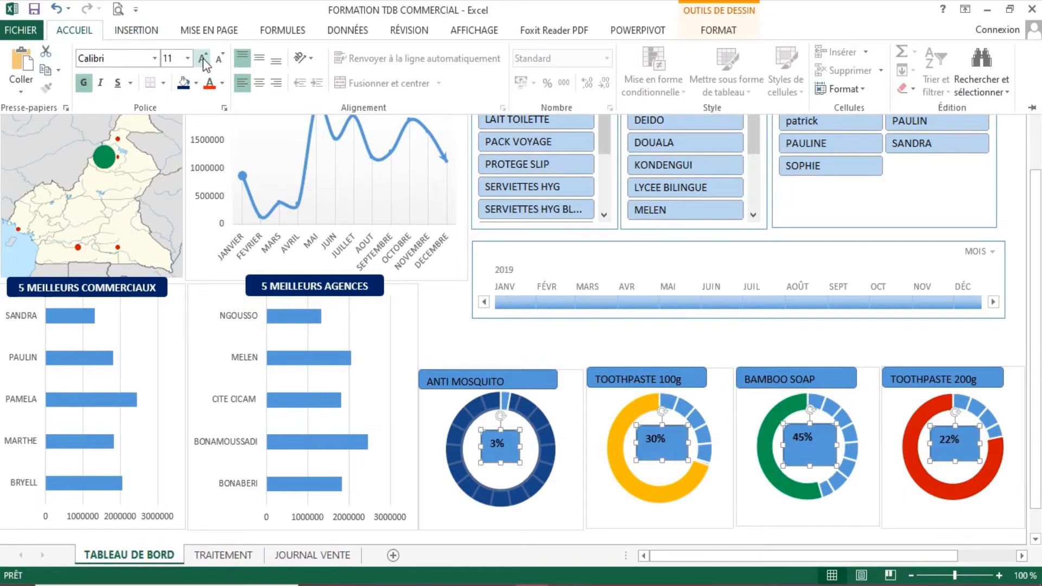
click(203, 59)
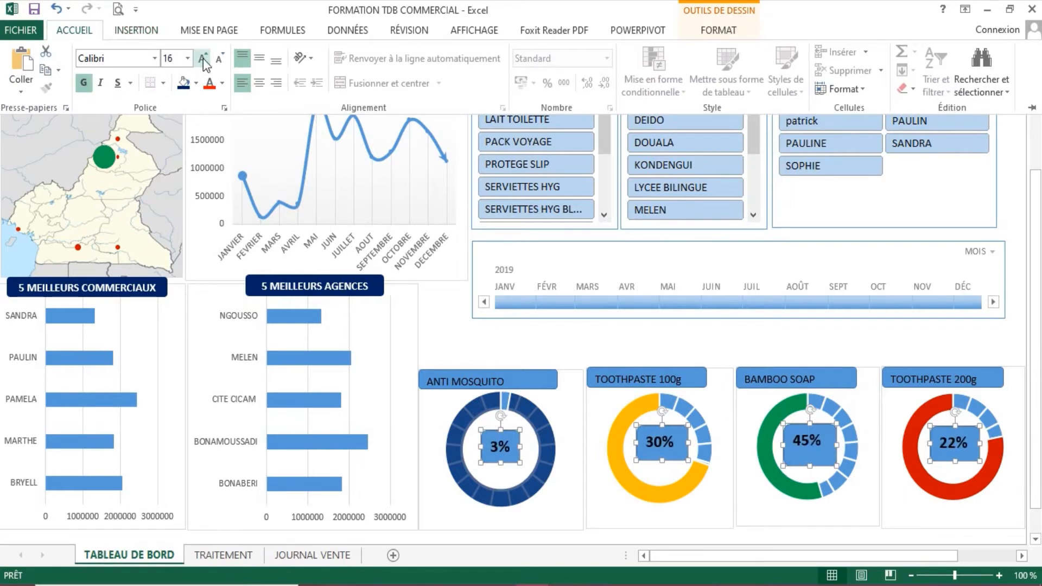
click(203, 58)
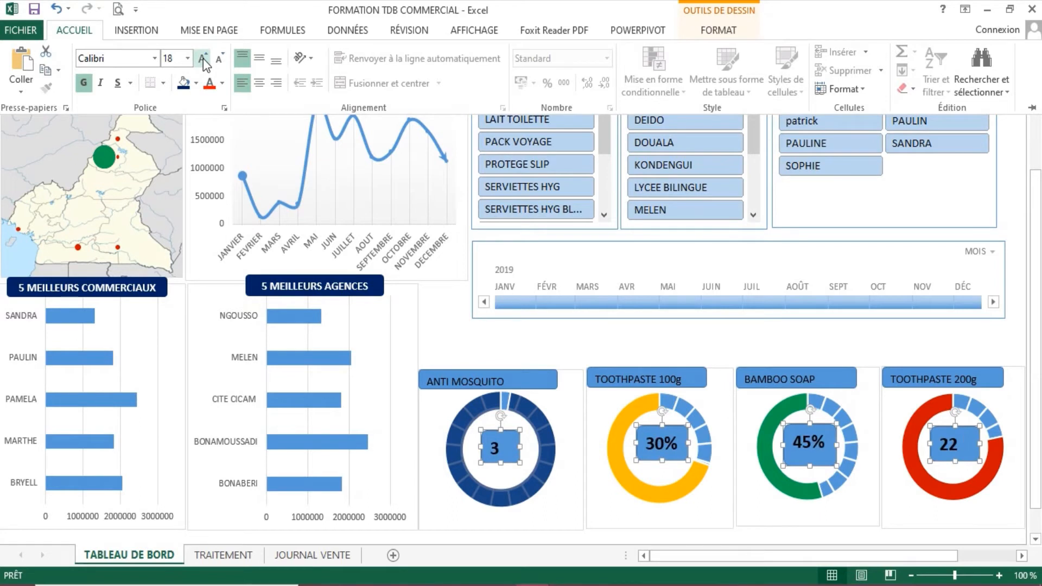
click(219, 59)
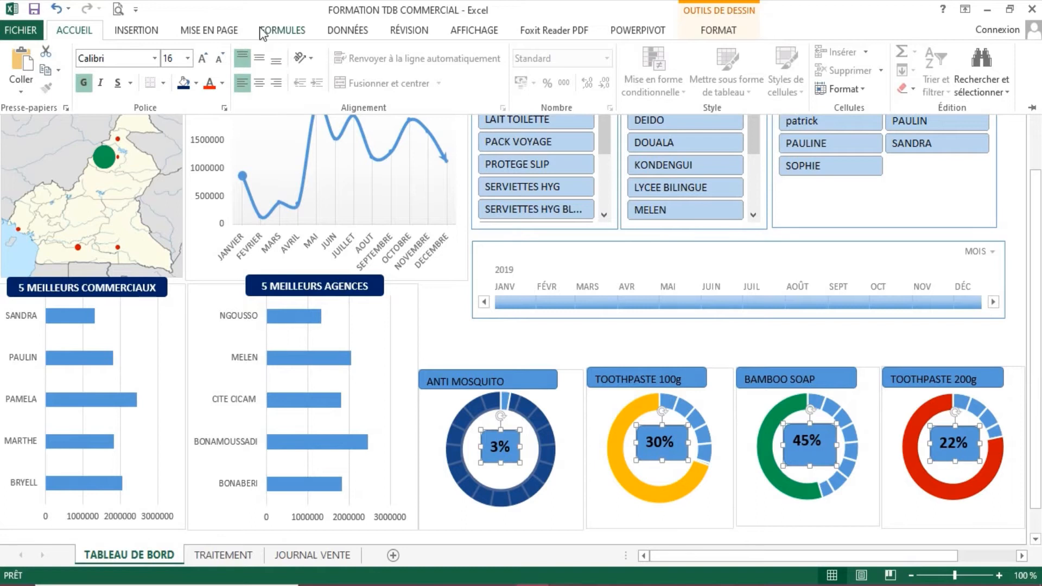
- Remove the fill and the outline from the four percentage boxes
click(720, 31)
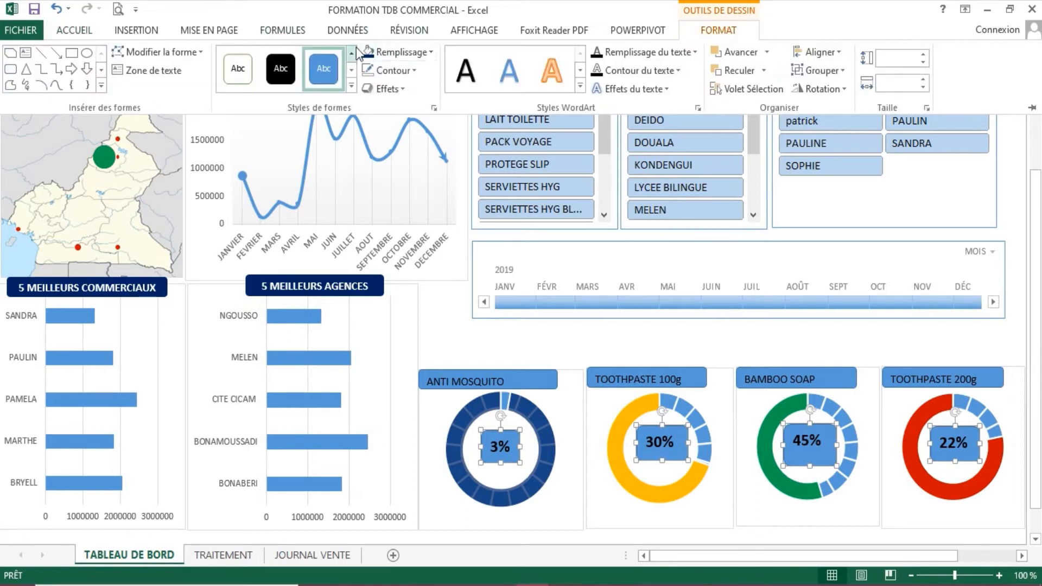
click(424, 50)
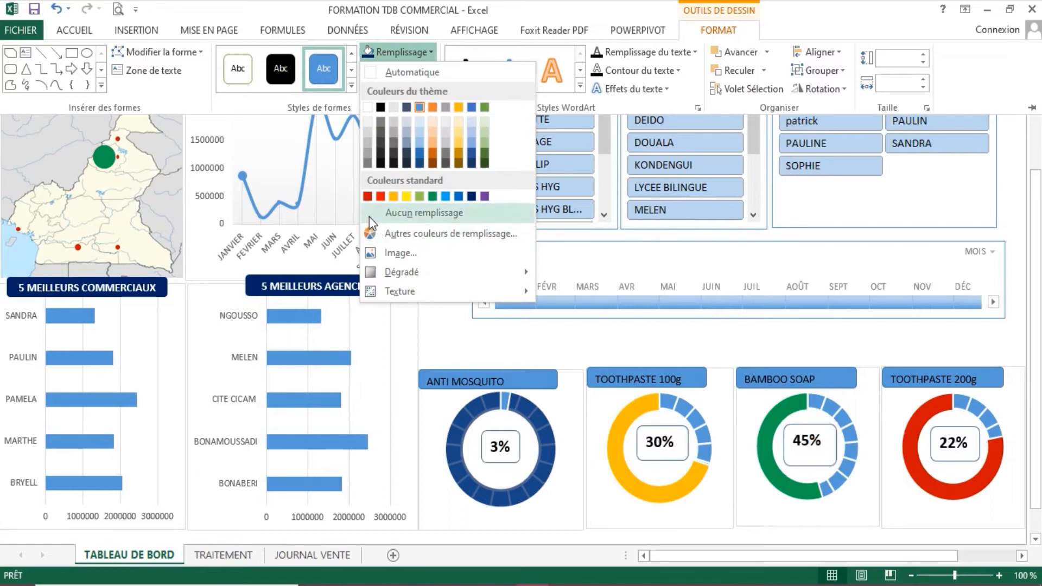
click(369, 217)
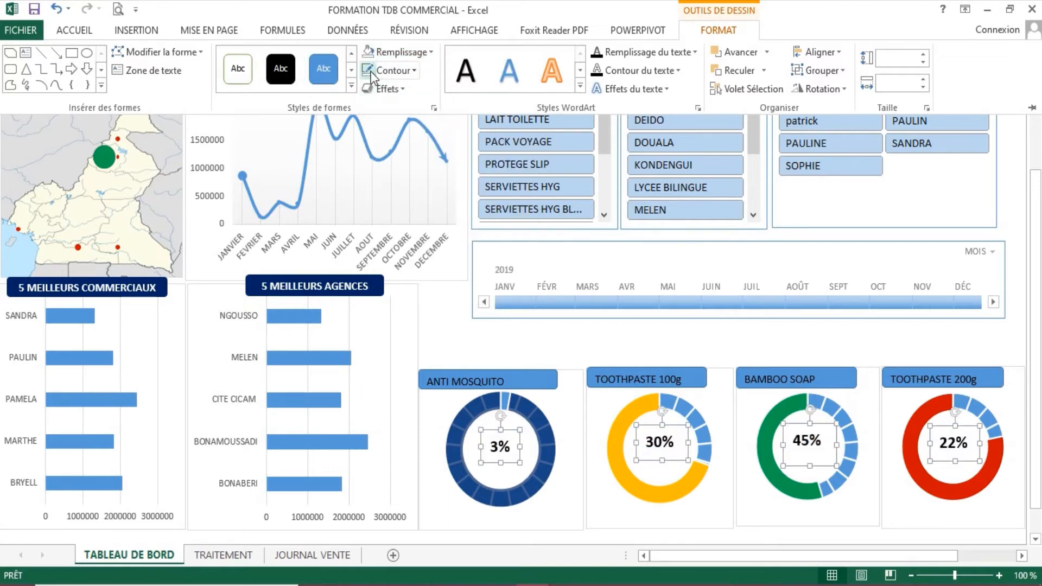
click(514, 454)
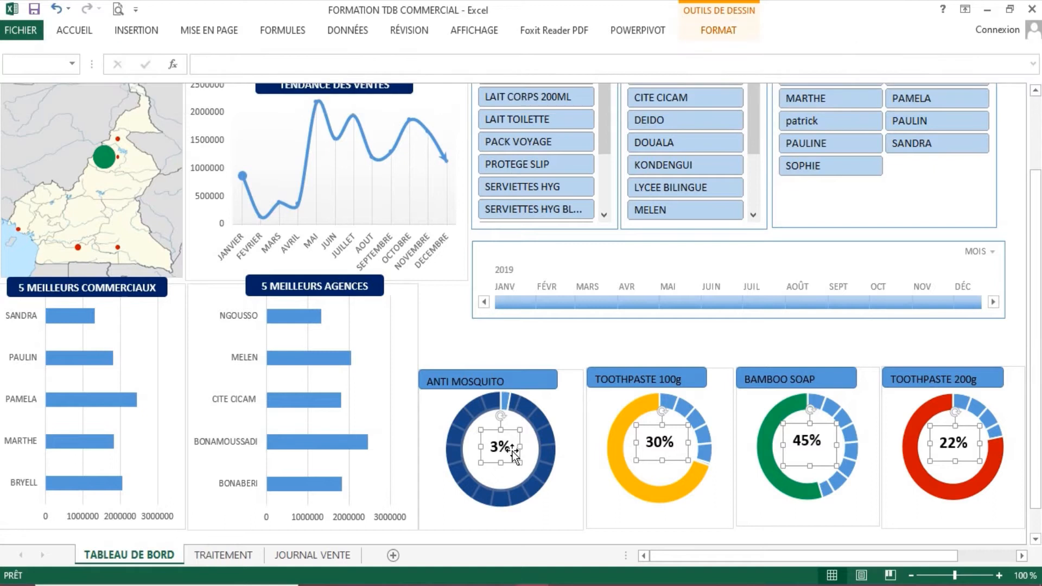
- Make the four product title boxes above the doughnuts bold with font size 12
click(441, 386)
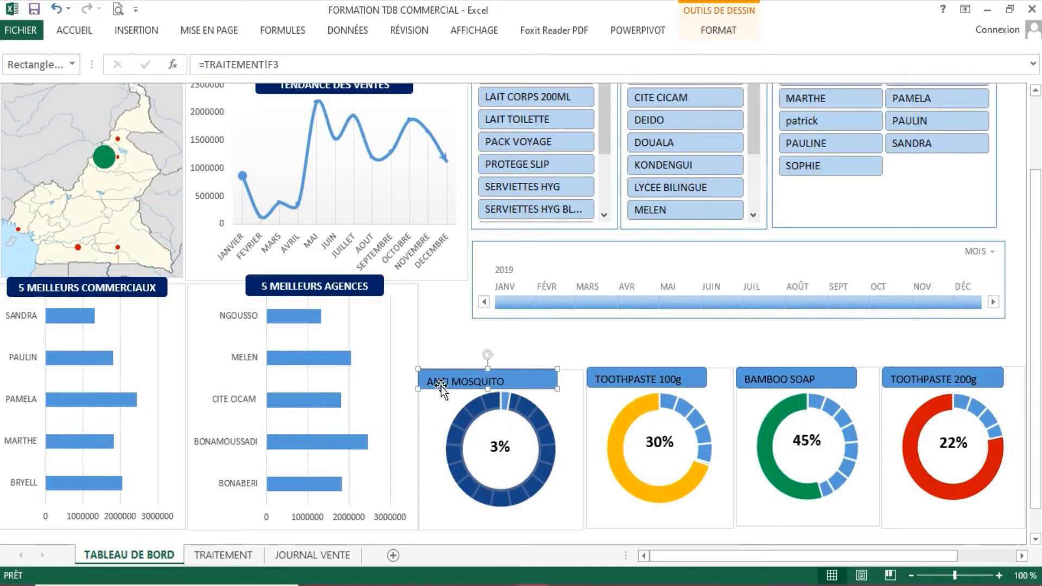
shift+click(600, 383)
shift+click(806, 383)
shift+click(914, 379)
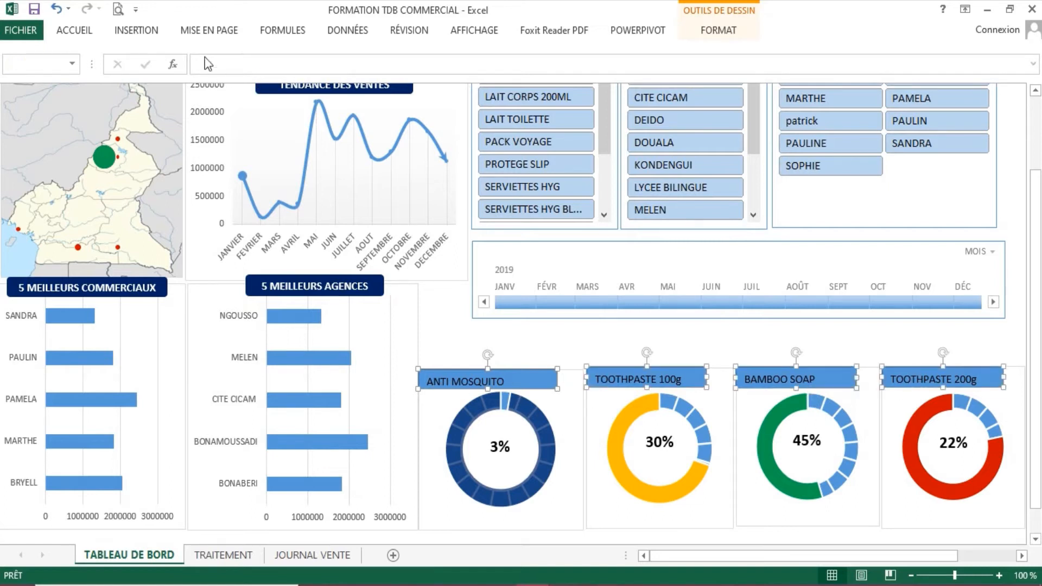
click(83, 36)
click(83, 81)
click(203, 58)
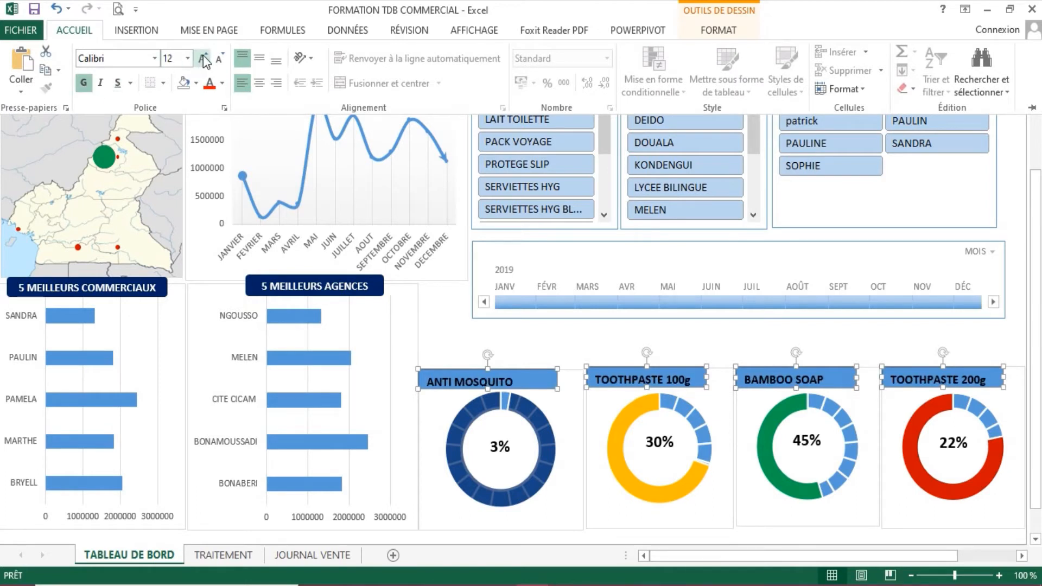
click(196, 83)
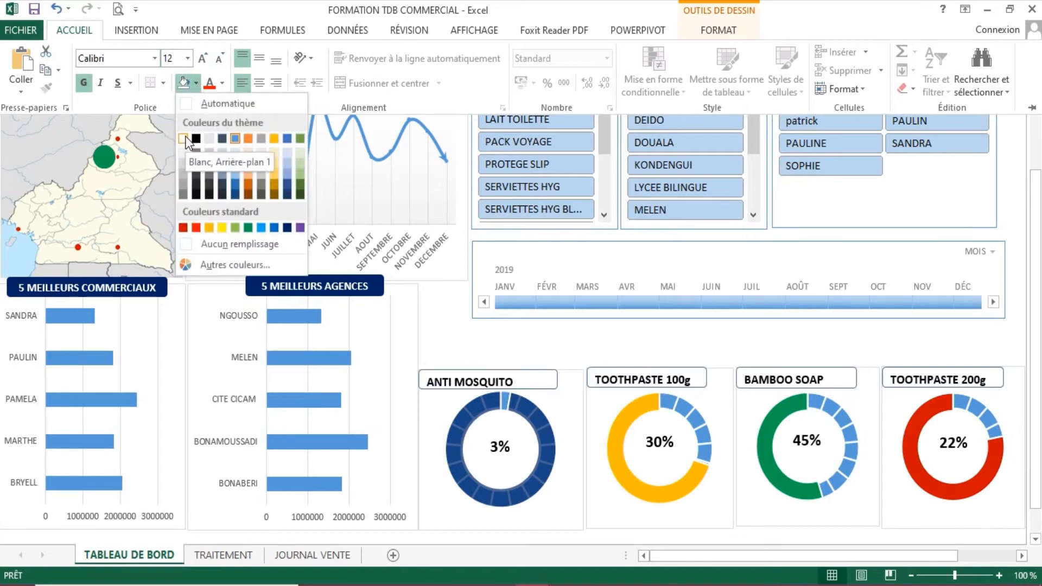
click(197, 102)
click(222, 83)
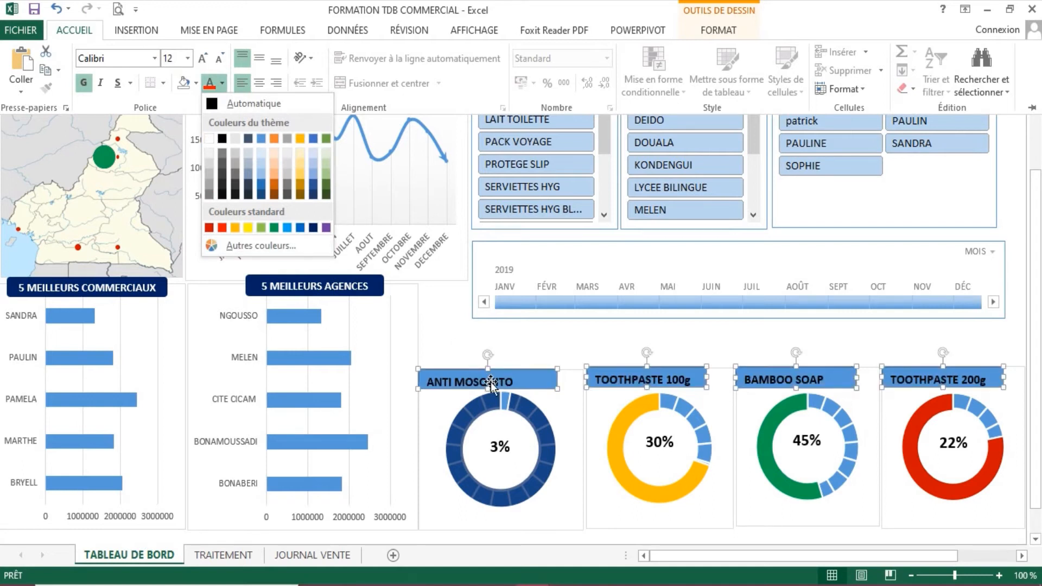
key(Escape)
key(ctrl+F1)
click(559, 327)
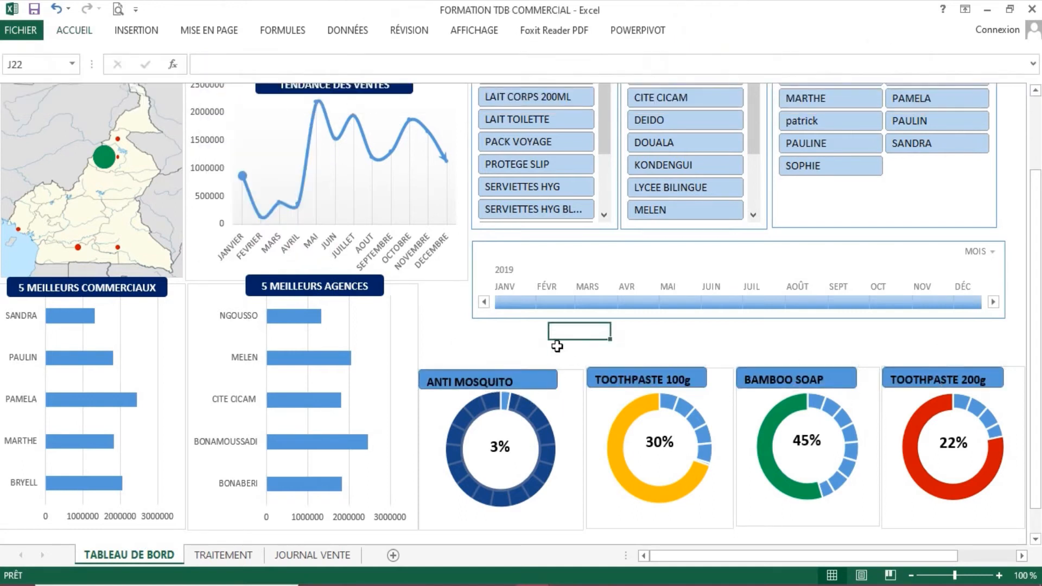
- Fill the ANTI MOSQUITO title box with standard dark blue and make its text white
click(547, 386)
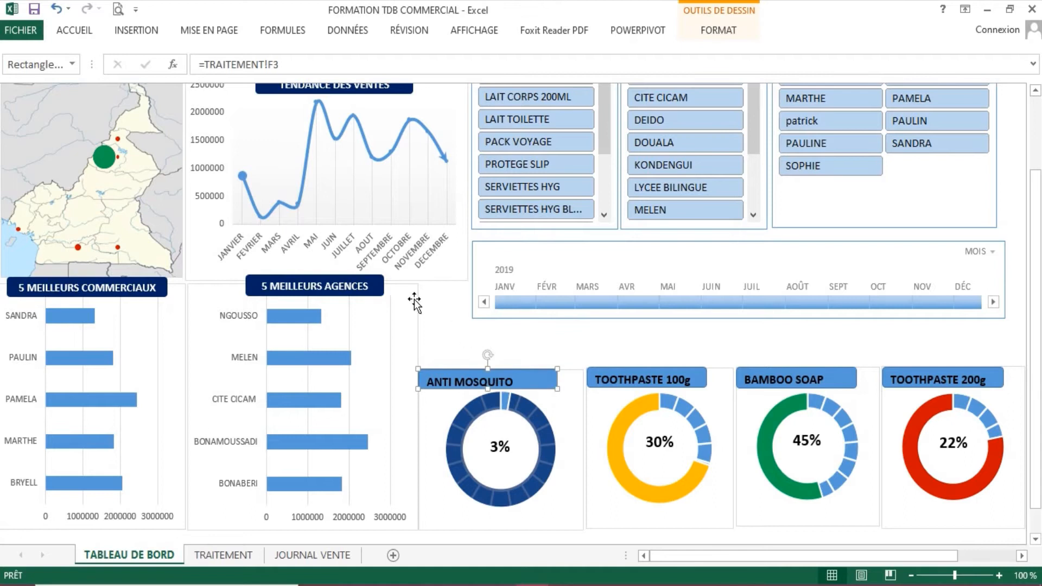
click(56, 30)
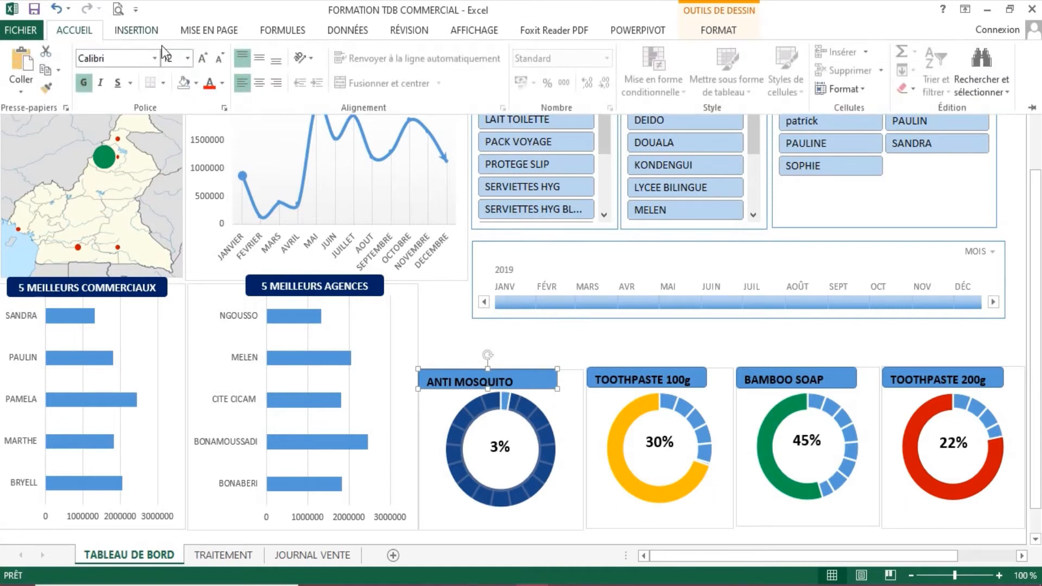
click(719, 30)
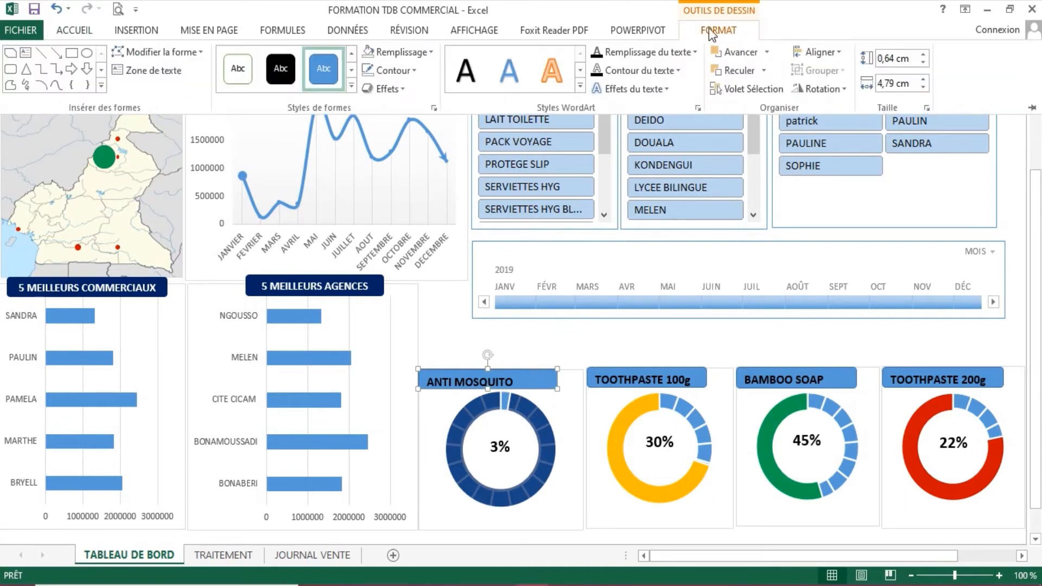
click(433, 53)
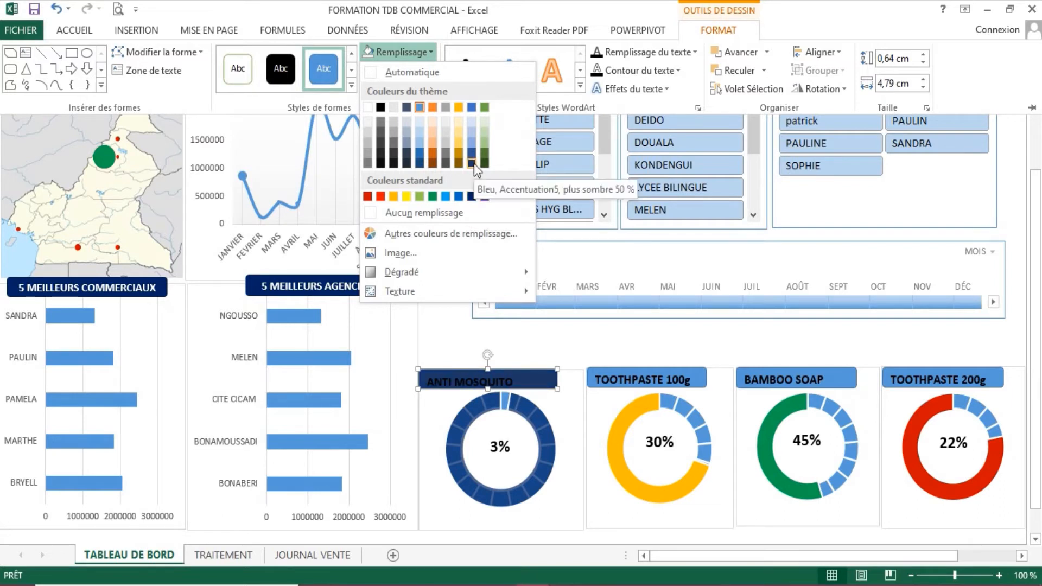
click(471, 196)
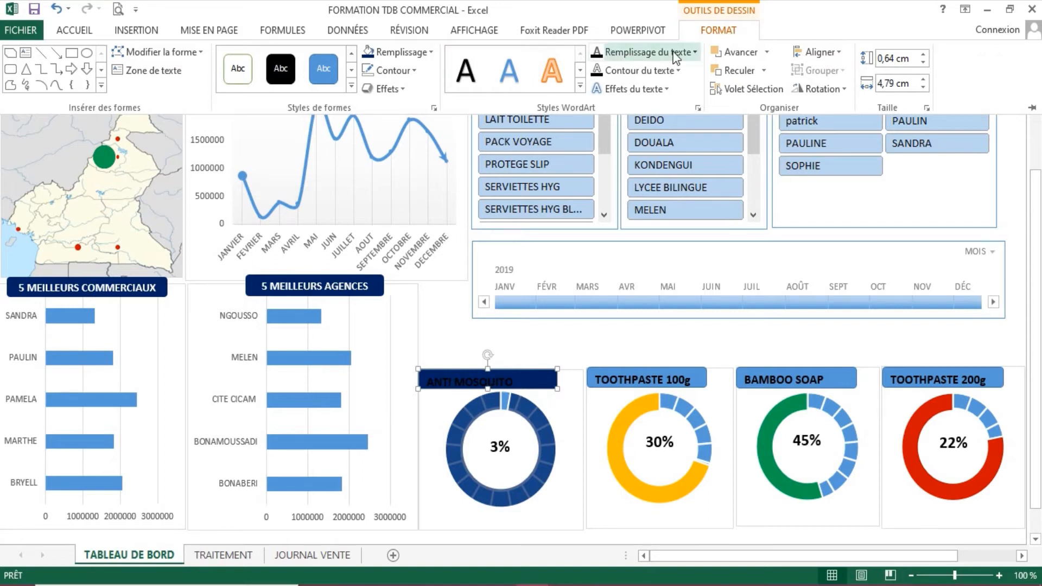
click(76, 32)
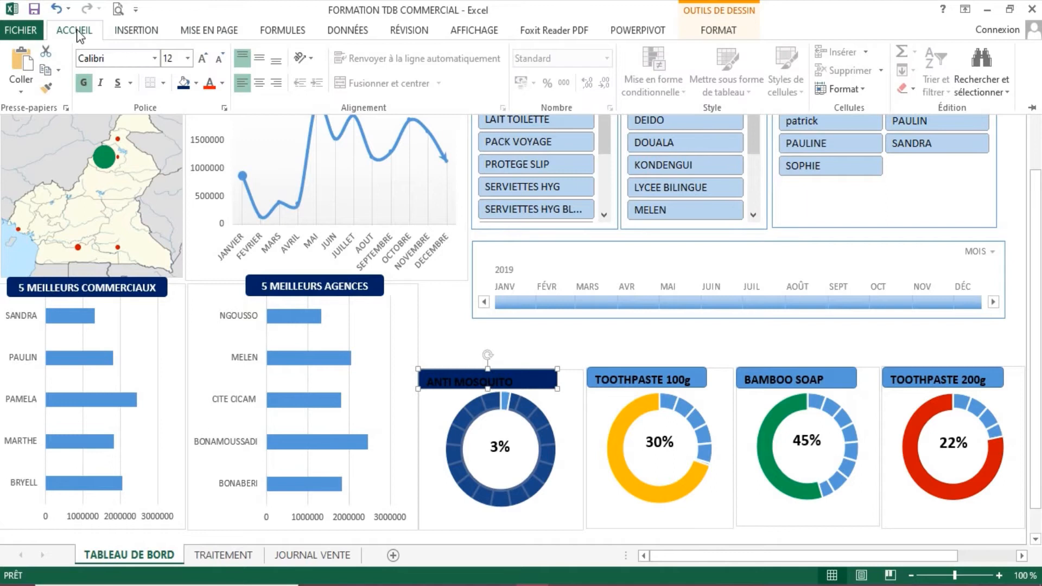
click(223, 85)
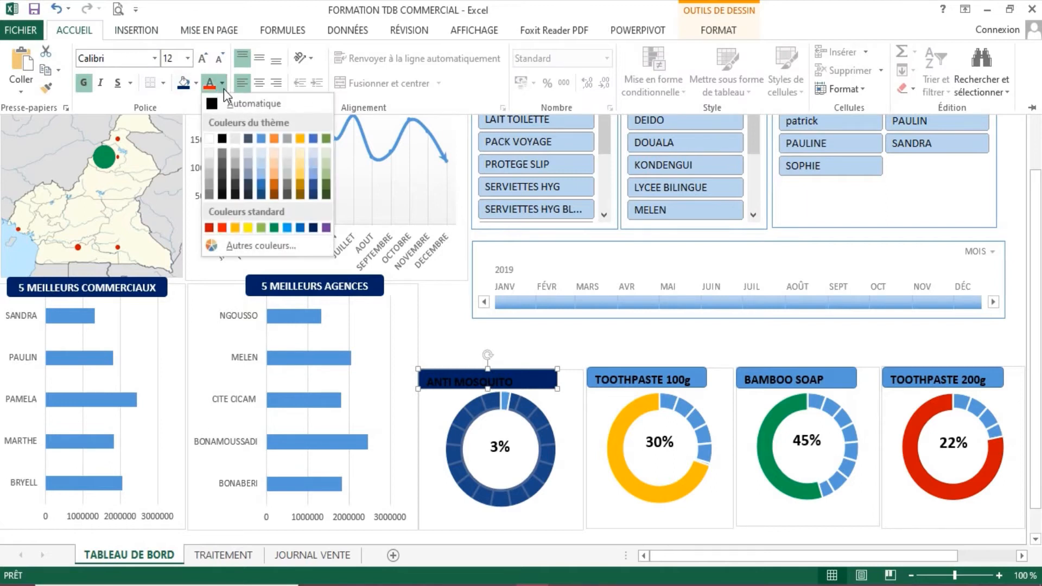
click(209, 139)
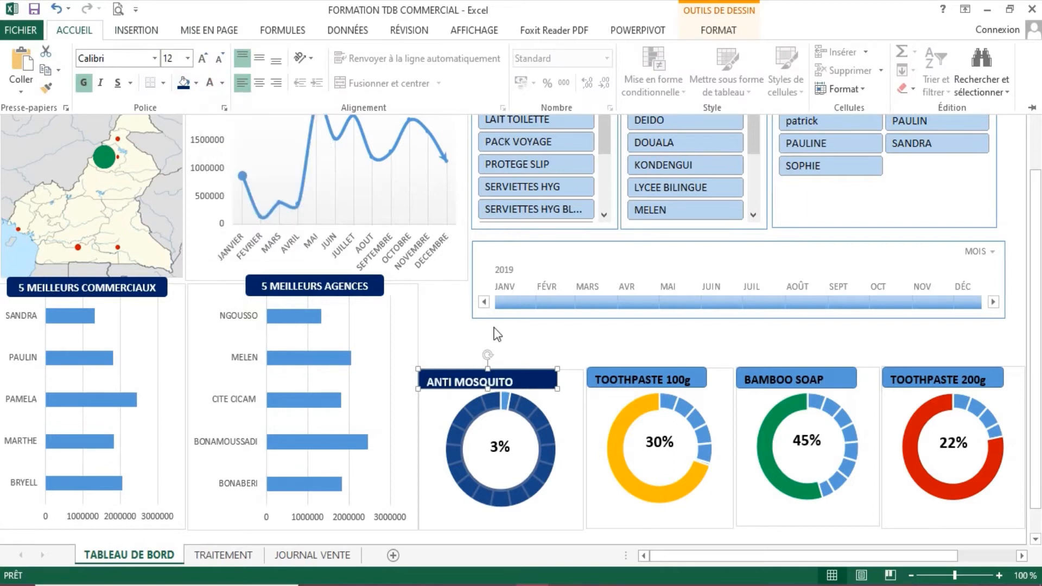
- Centre the ANTI MOSQUITO title vertically in its box and keep it left-aligned
click(260, 83)
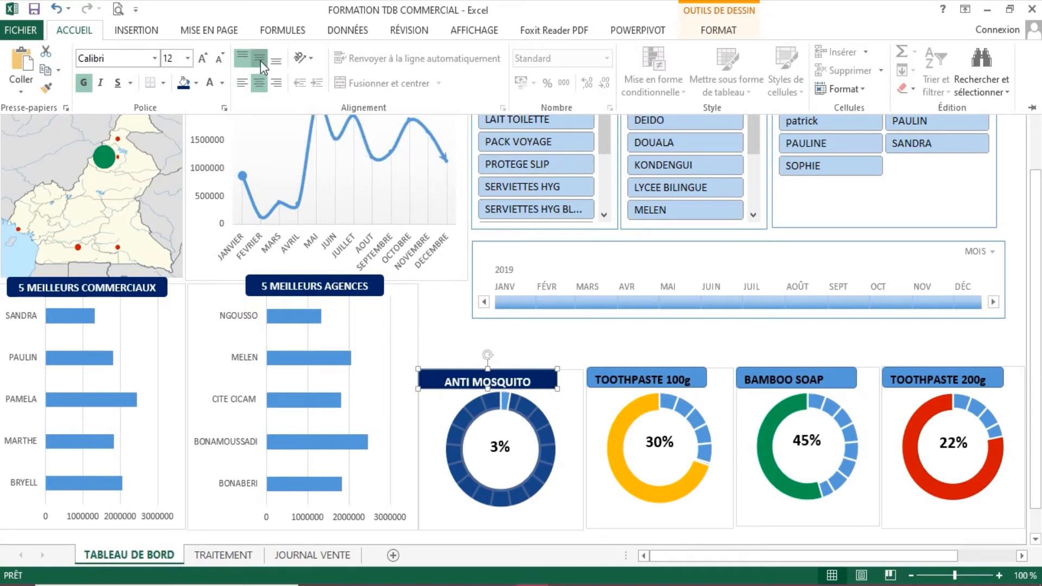
click(260, 61)
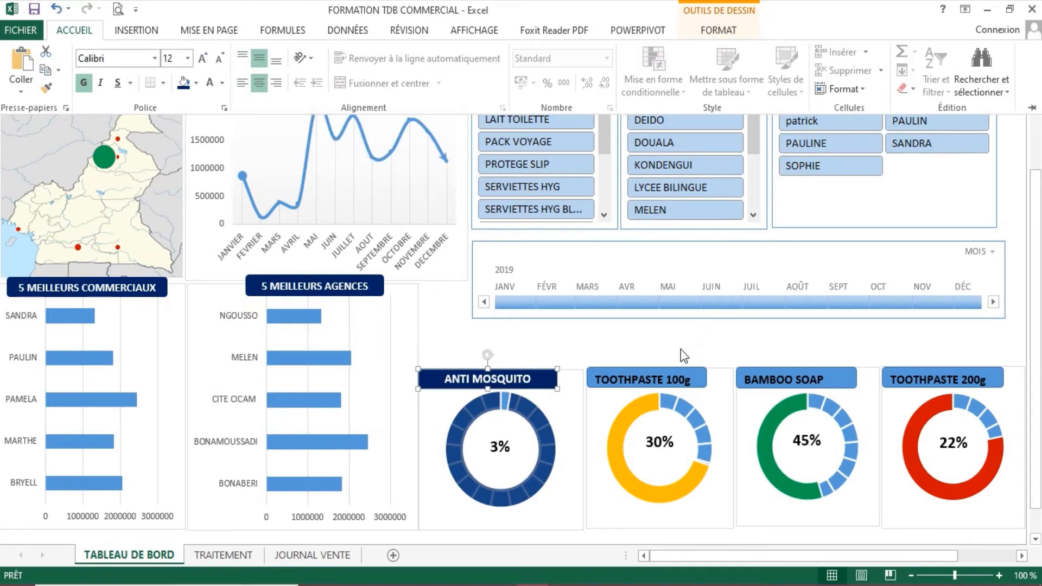
click(242, 83)
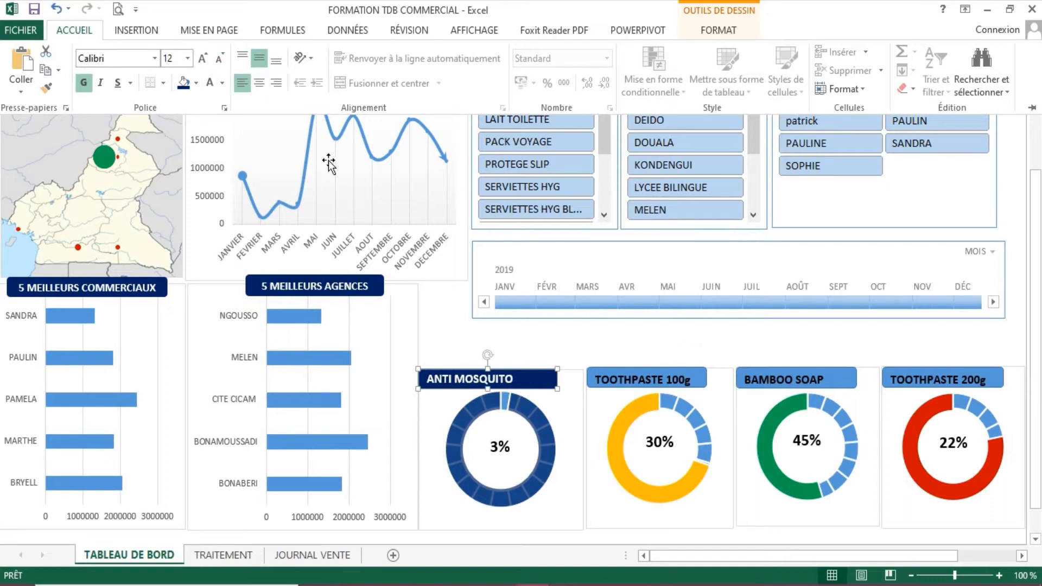
key(ctrl+F1)
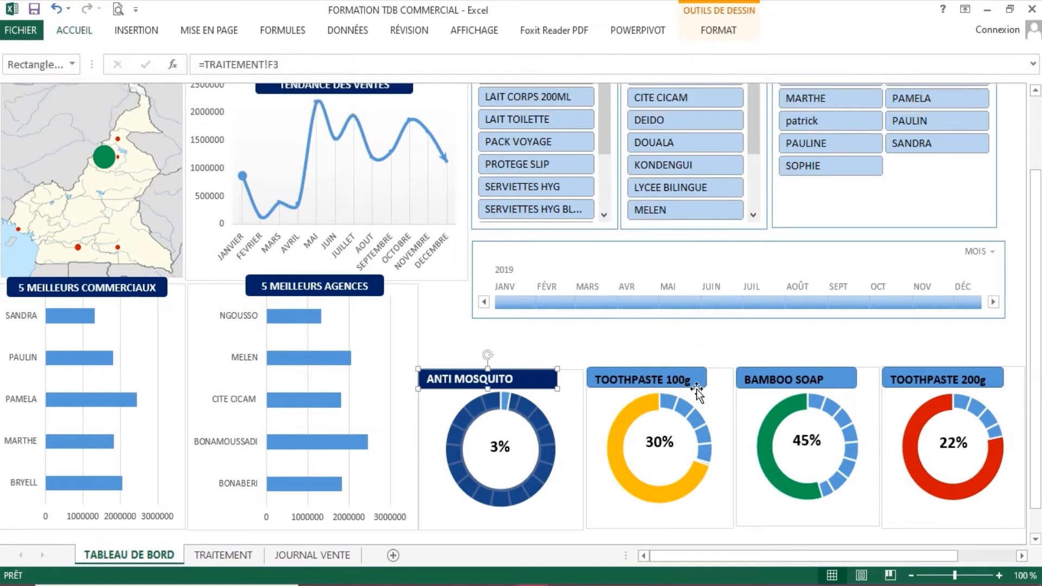
- Colour the percentage text inside the ANTI MOSQUITO doughnut standard dark blue
click(700, 388)
click(698, 385)
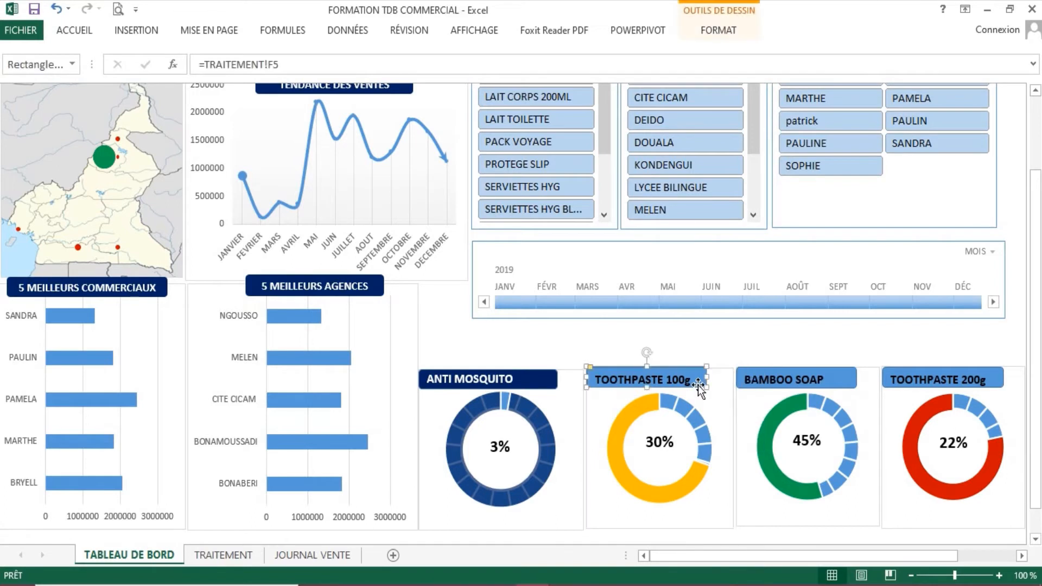
click(504, 456)
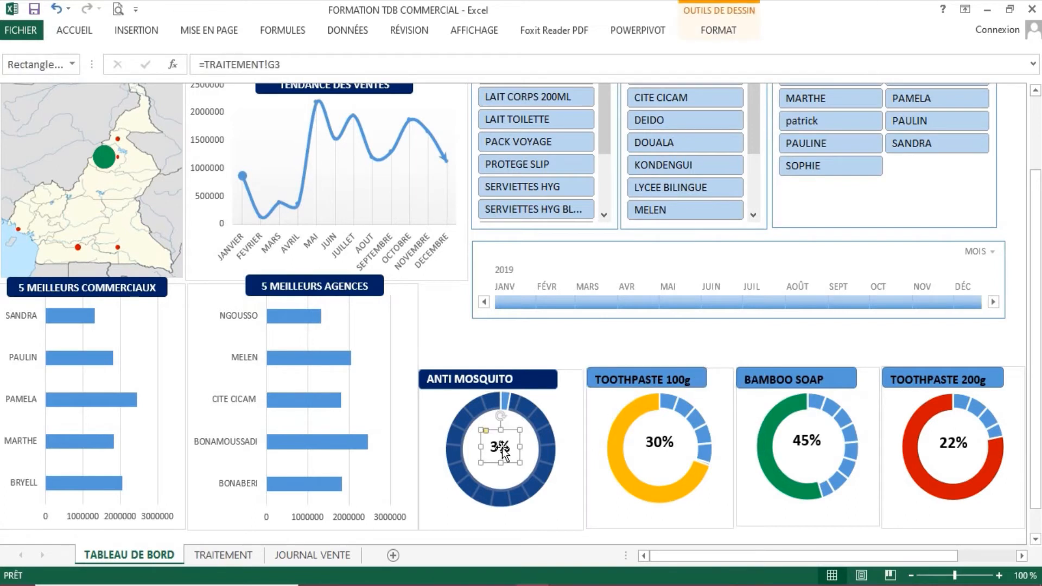
click(70, 35)
click(221, 85)
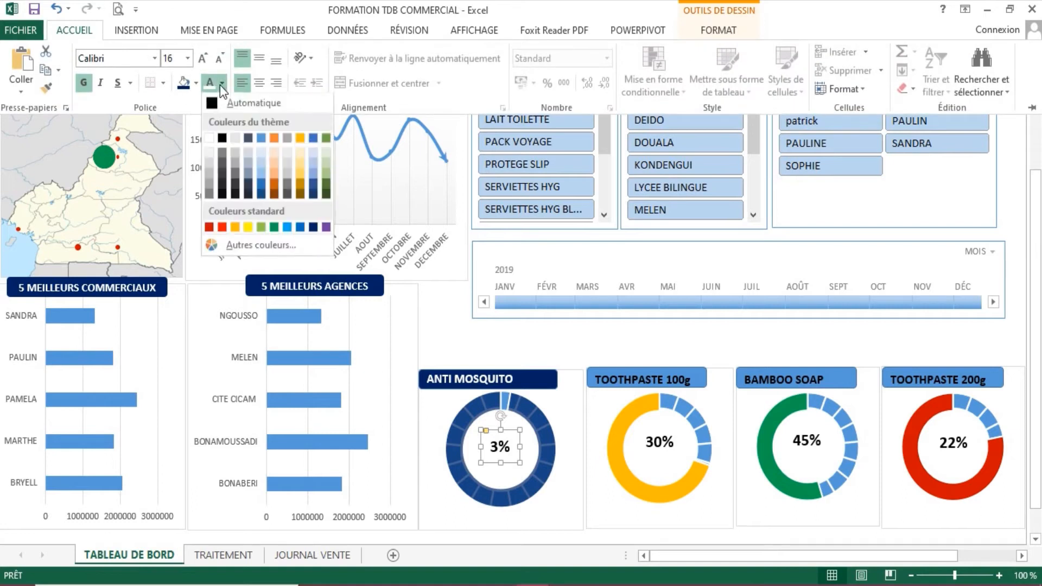
click(314, 228)
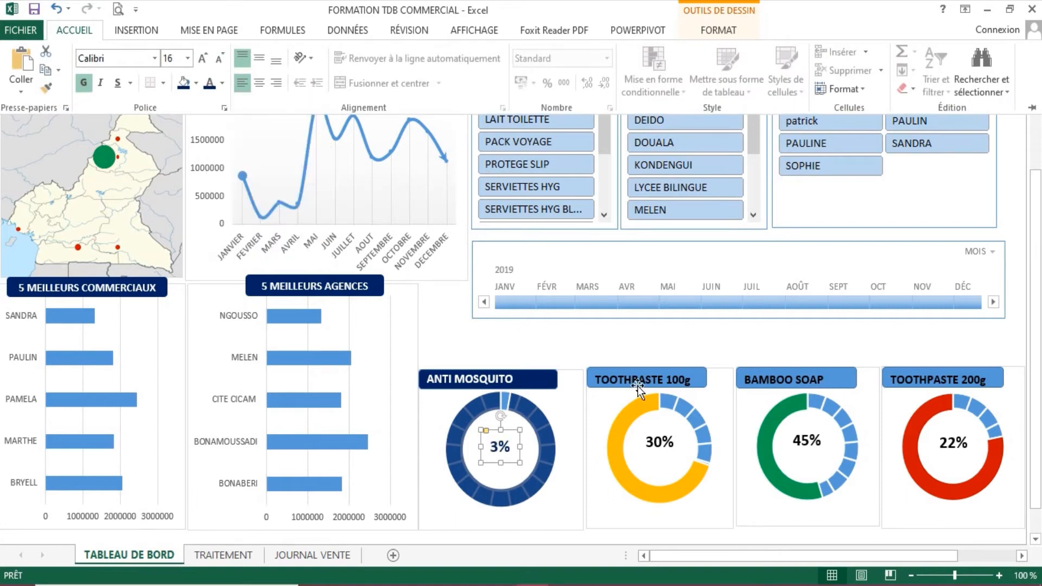
- Fill the TOOTHPASTE 100g title box with standard orange and make its text white
click(704, 382)
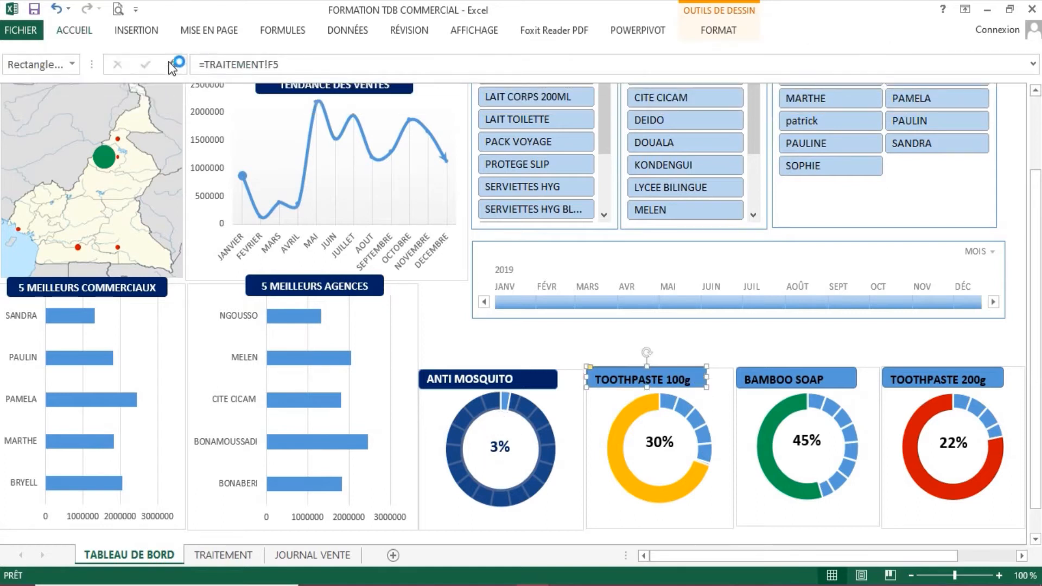
click(75, 31)
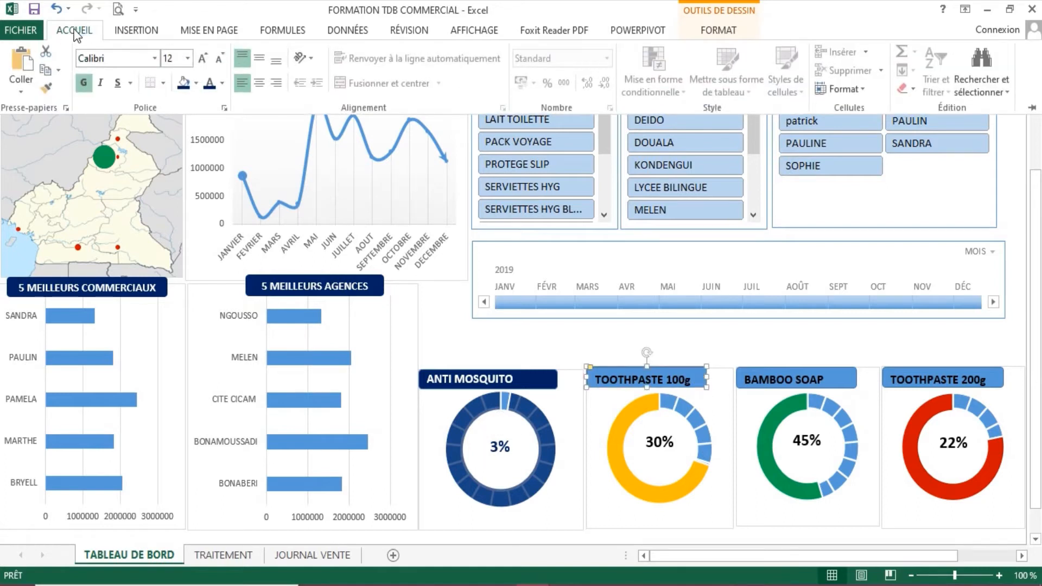
click(194, 85)
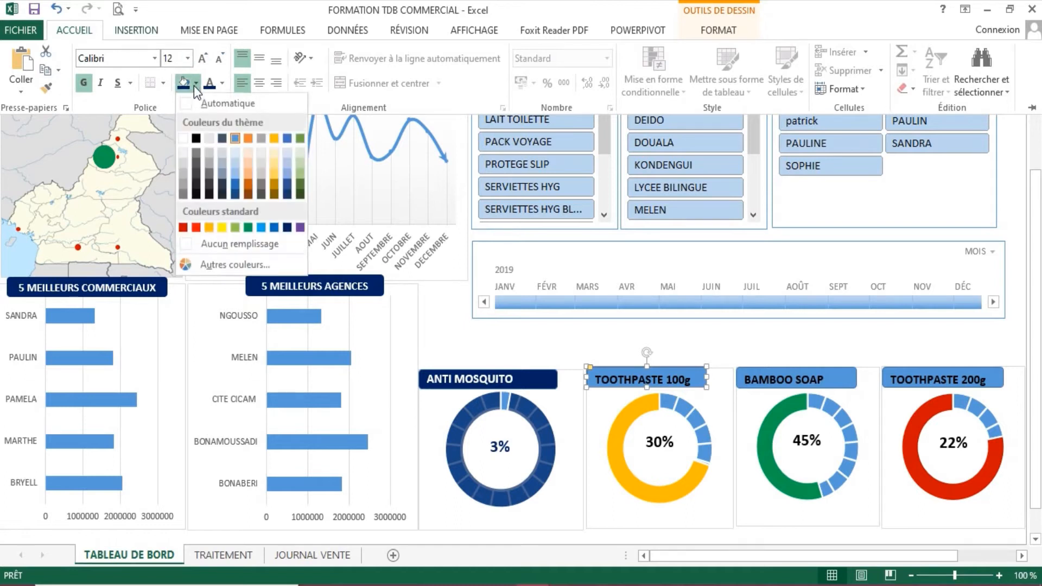
click(210, 226)
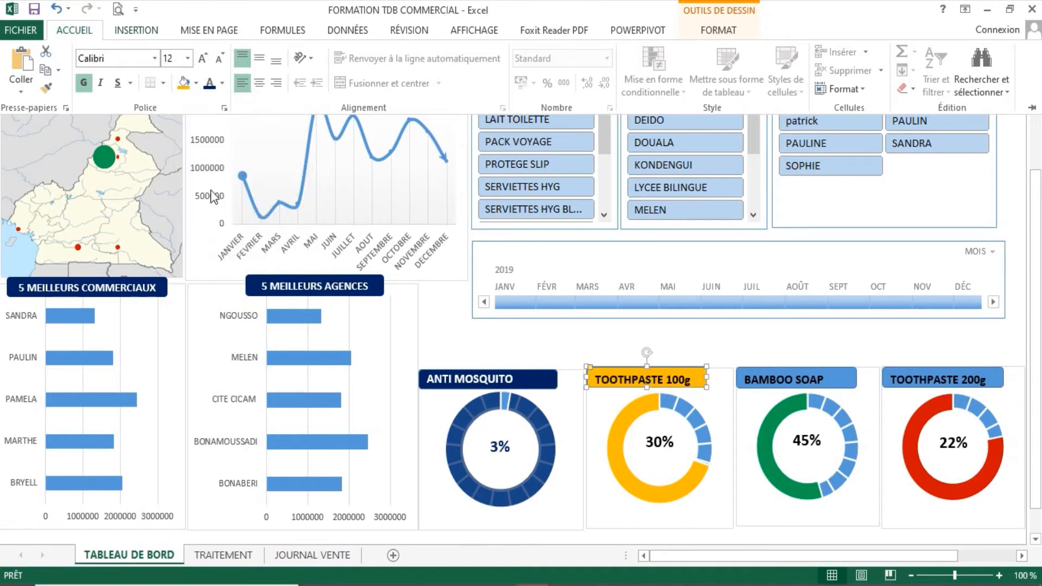
click(223, 85)
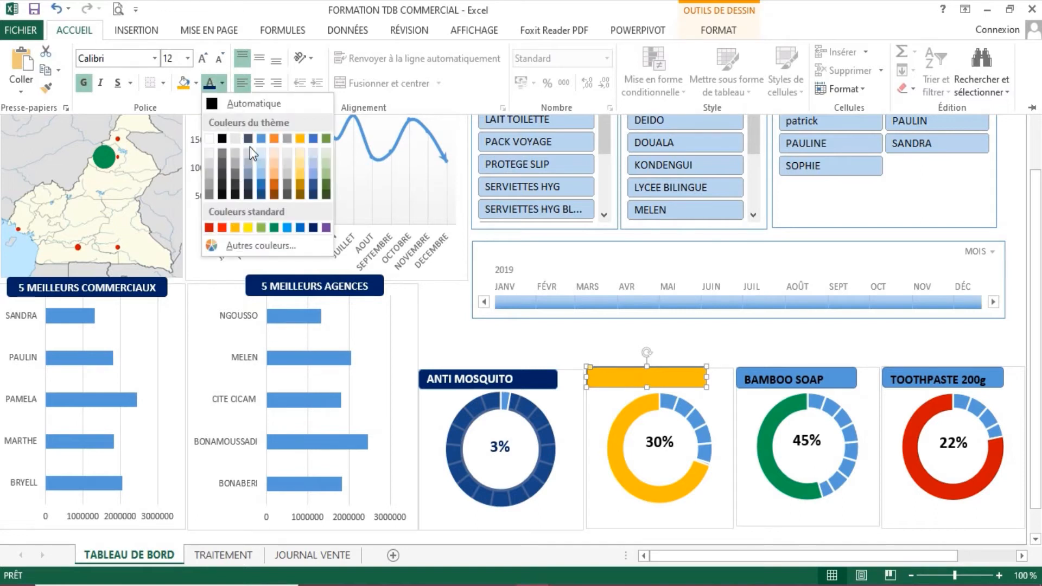
click(210, 141)
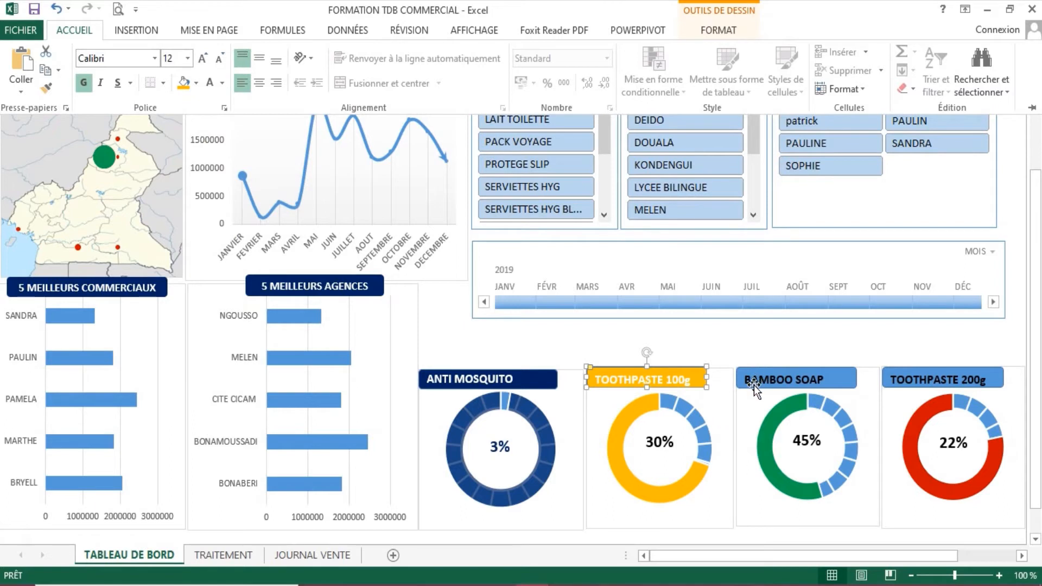
key(ctrl+F1)
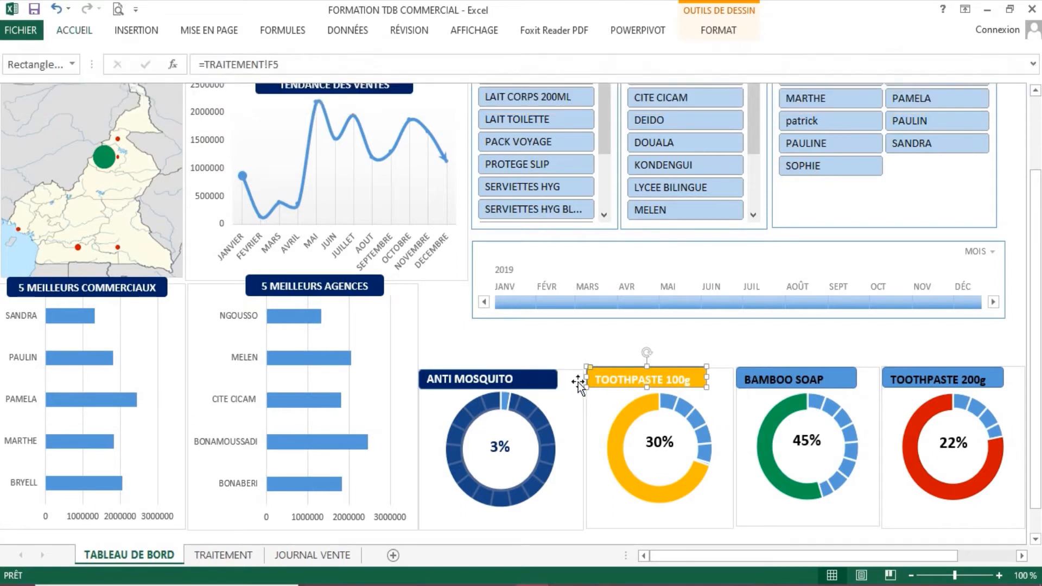
- Centre the TOOTHPASTE 100g title vertically in its box
click(748, 386)
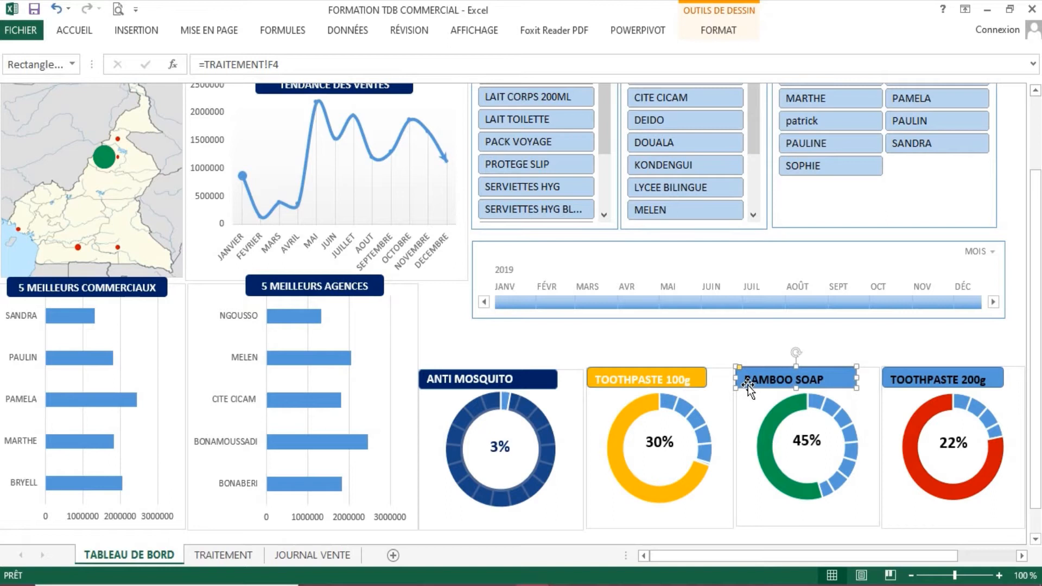
click(700, 386)
click(73, 30)
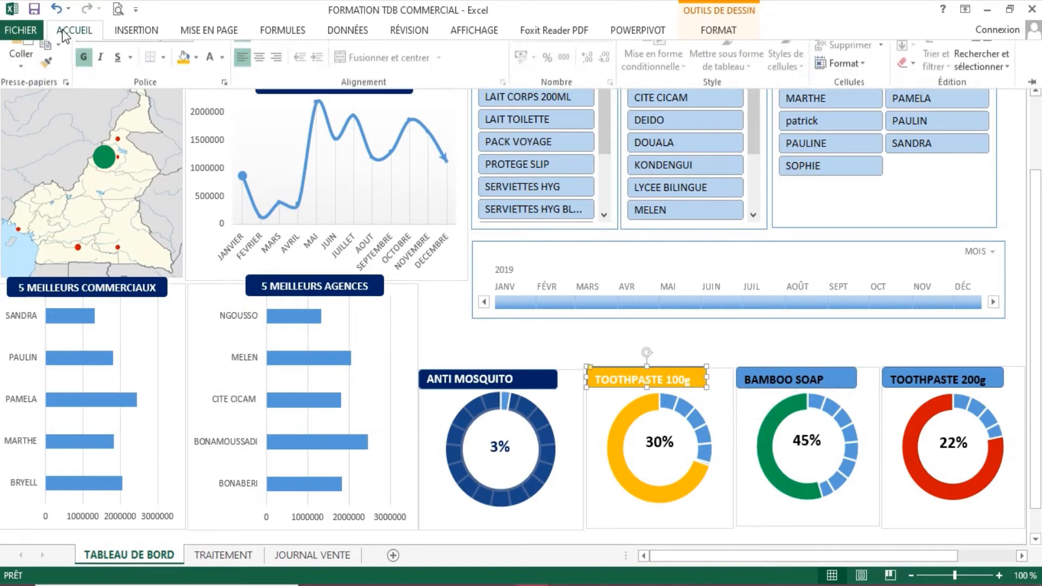
click(259, 59)
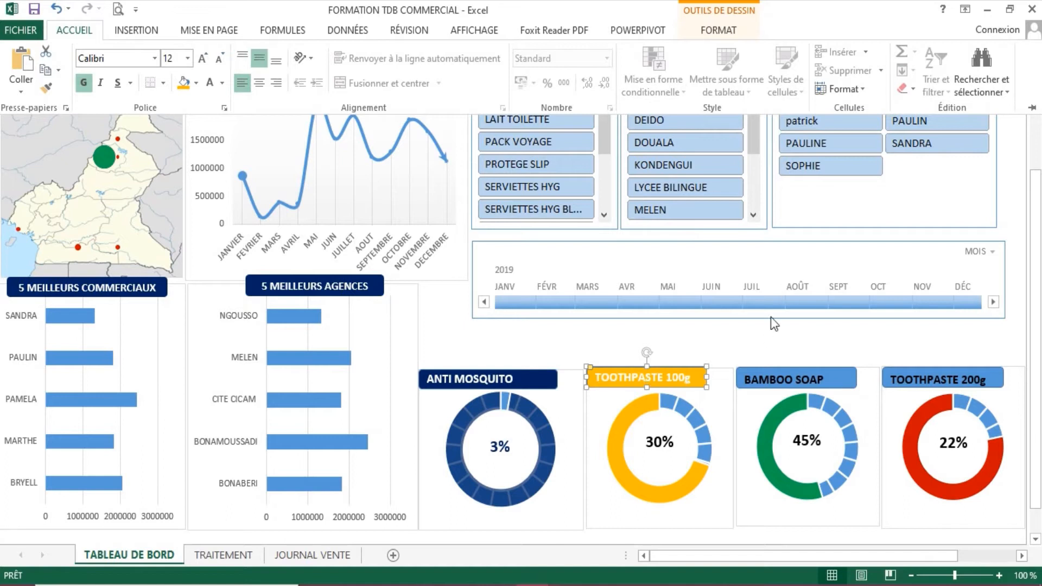
- Give the BAMBOO SOAP title box a standard green fill with white, vertically centred text
click(760, 387)
click(760, 388)
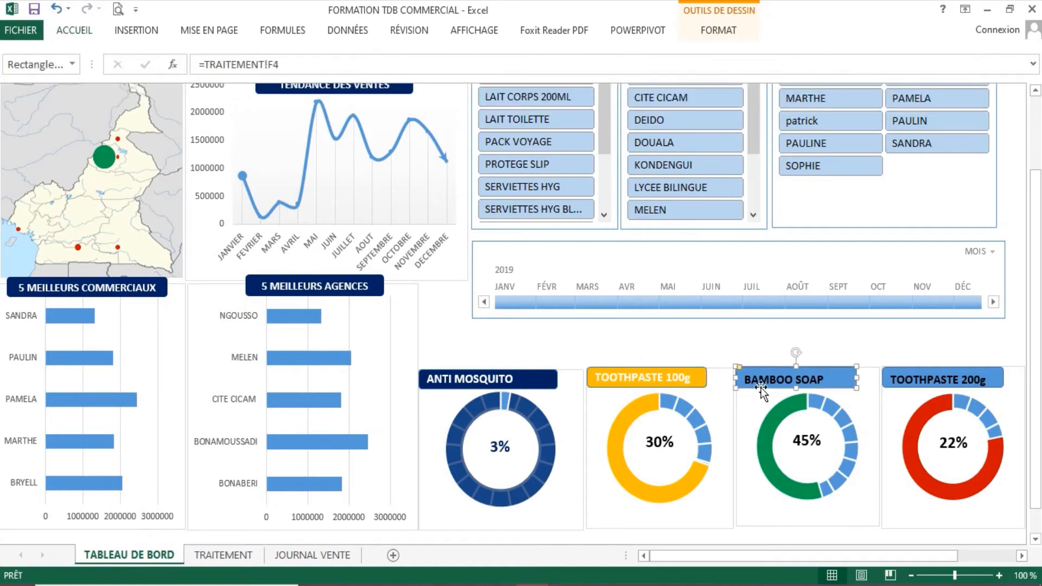
click(88, 37)
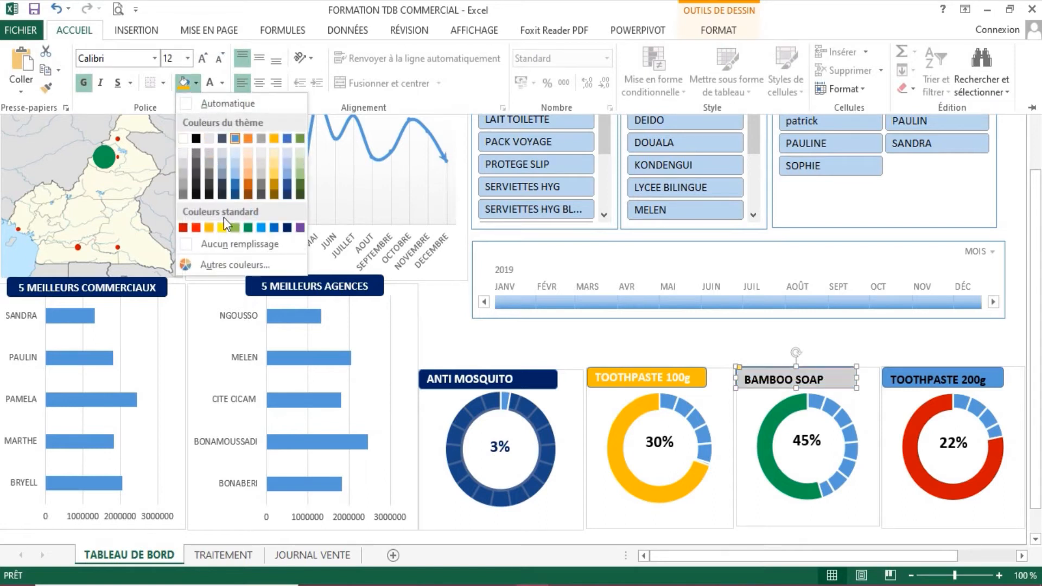
click(248, 227)
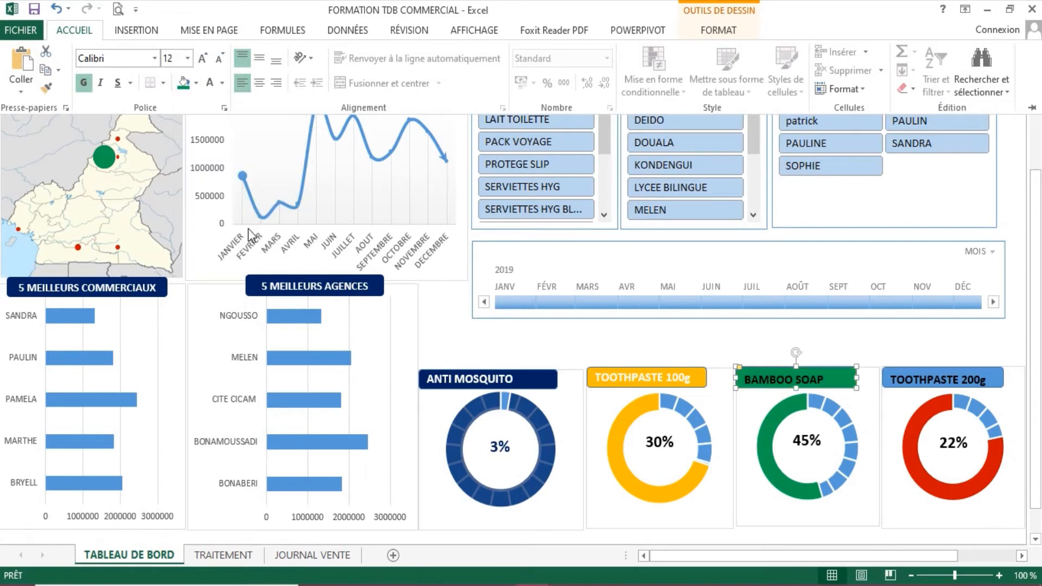
click(217, 89)
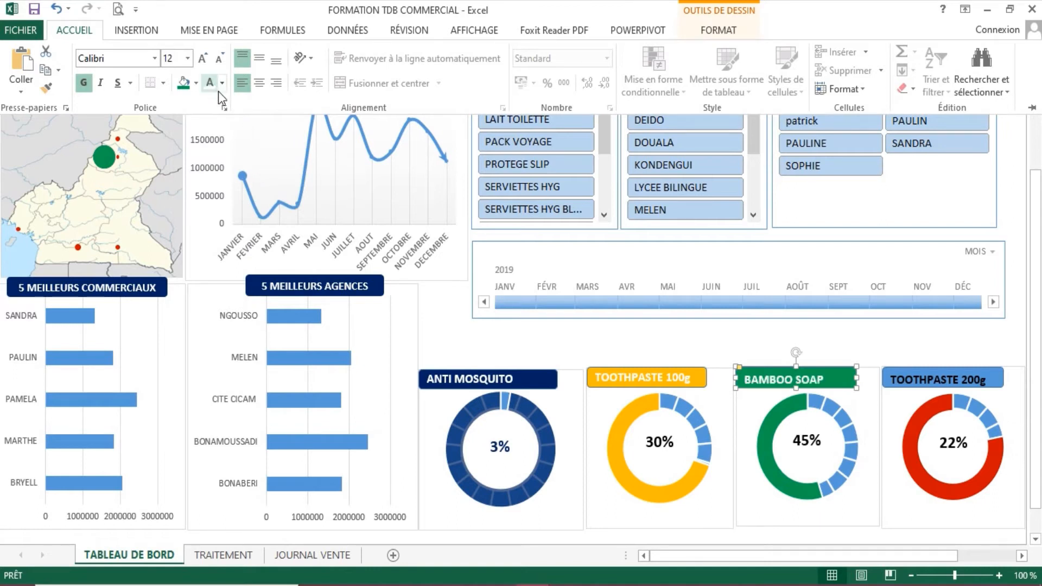
click(260, 56)
- Fill the TOOTHPASTE 200g title box with the darker standard red and make its text white
click(922, 383)
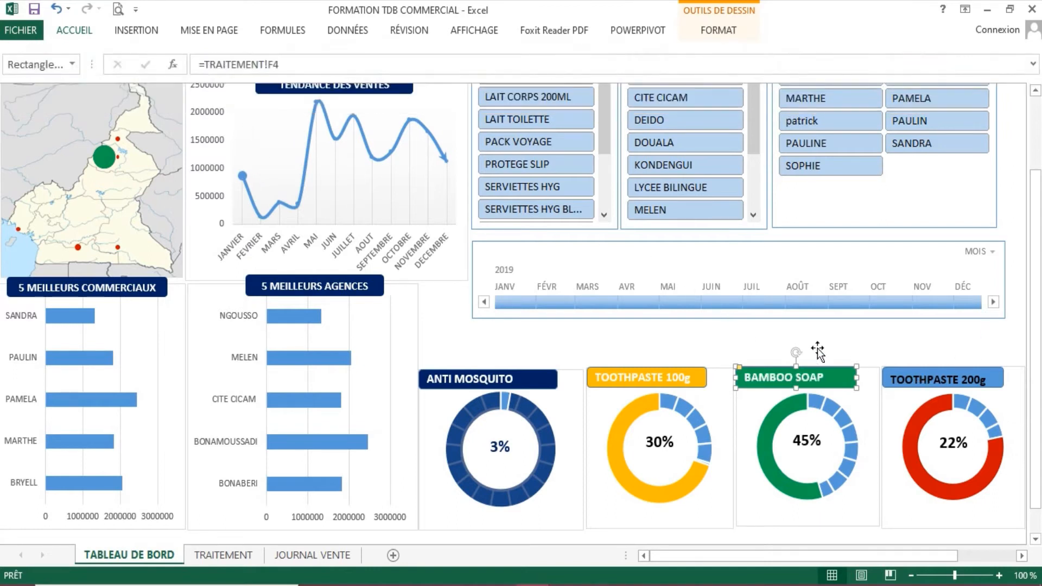
click(897, 383)
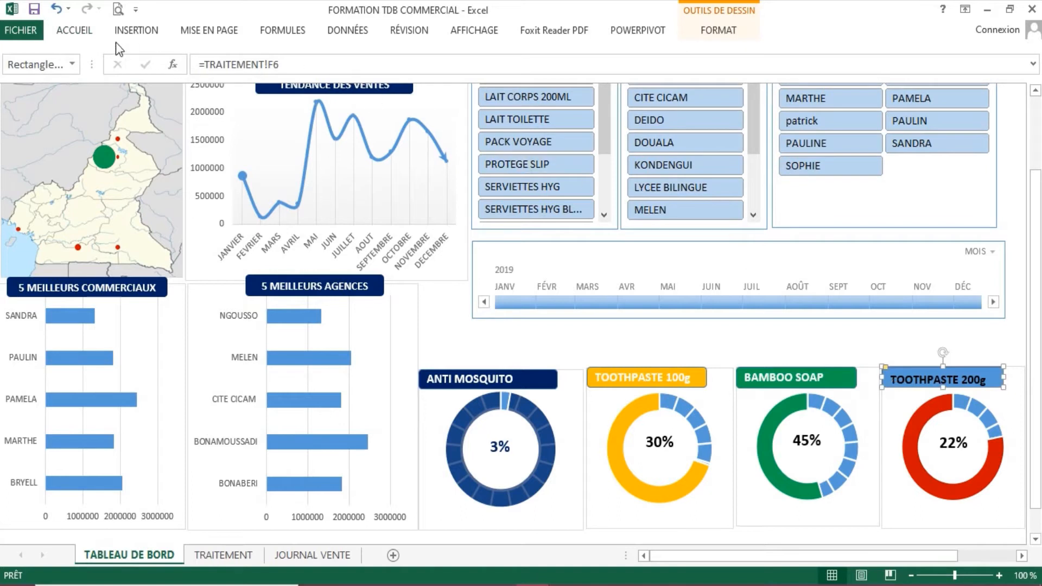
click(74, 31)
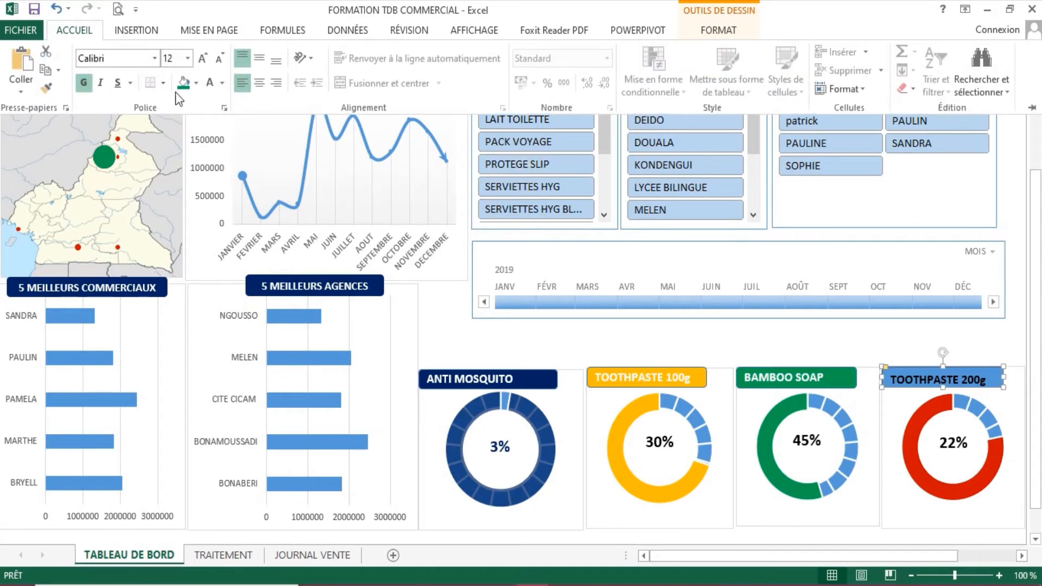
click(196, 84)
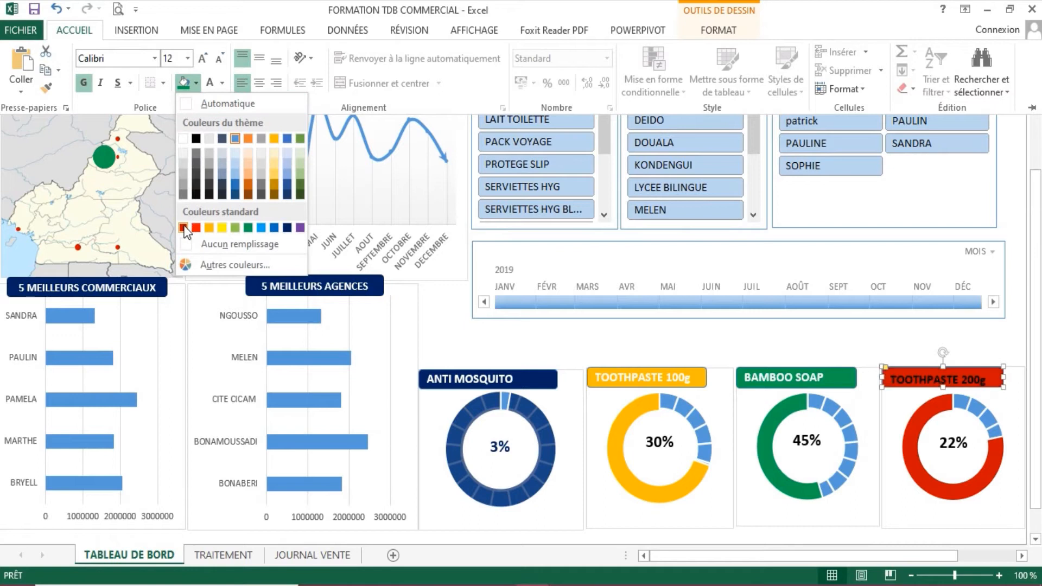
click(193, 207)
click(209, 81)
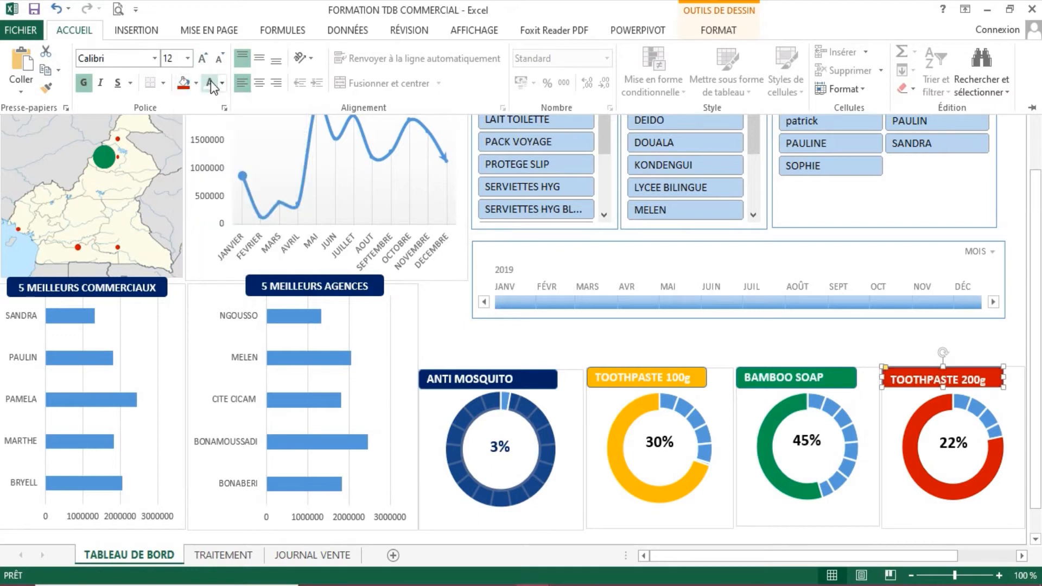
- Centre the TOOTHPASTE 200g title vertically in its box
click(261, 58)
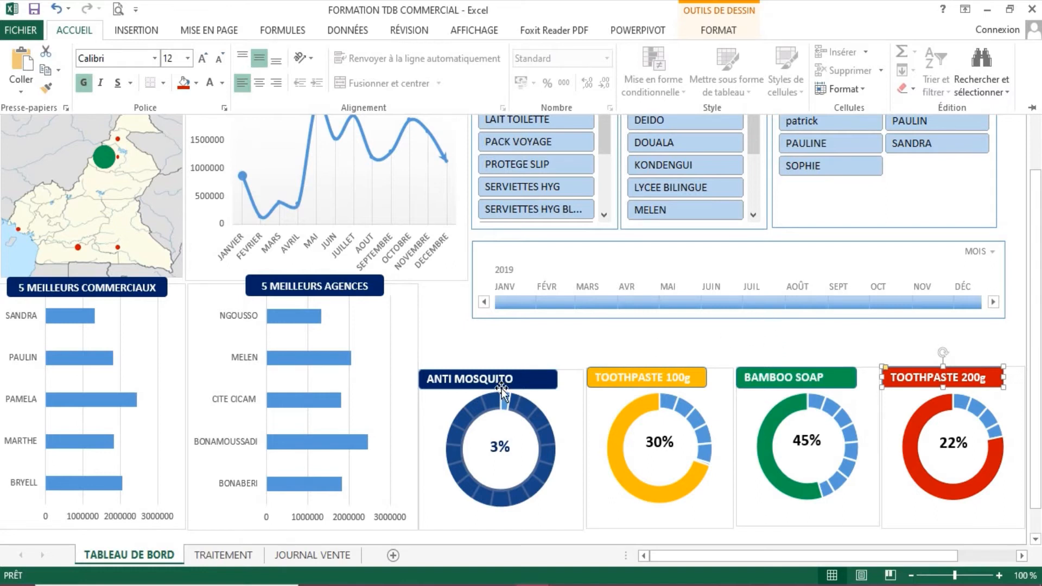
key(ctrl+F1)
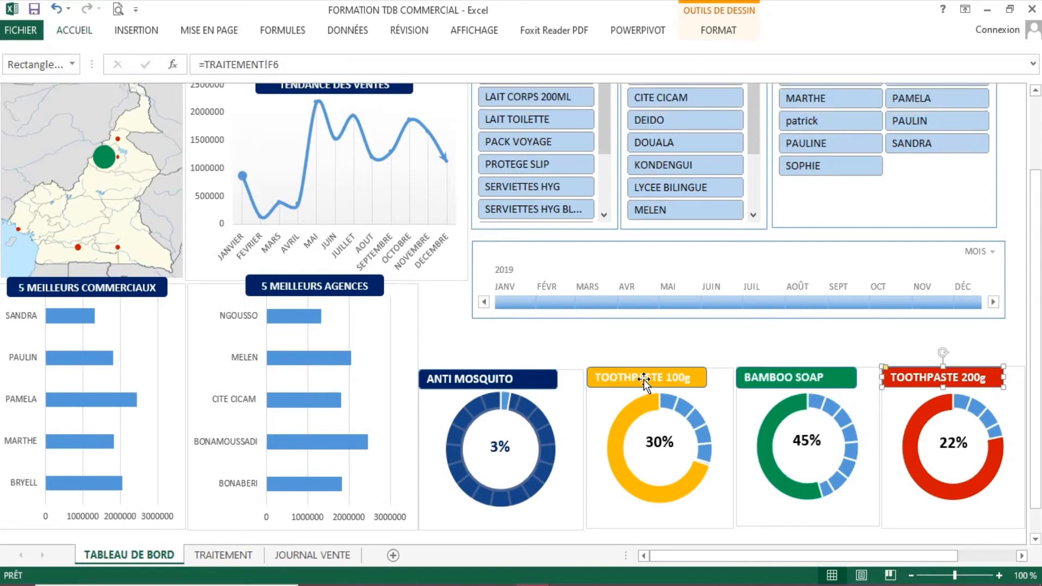
- Remove the outline from all four product title boxes above the doughnut charts at once
ctrl+click(643, 379)
ctrl+click(512, 383)
ctrl+click(785, 390)
click(722, 30)
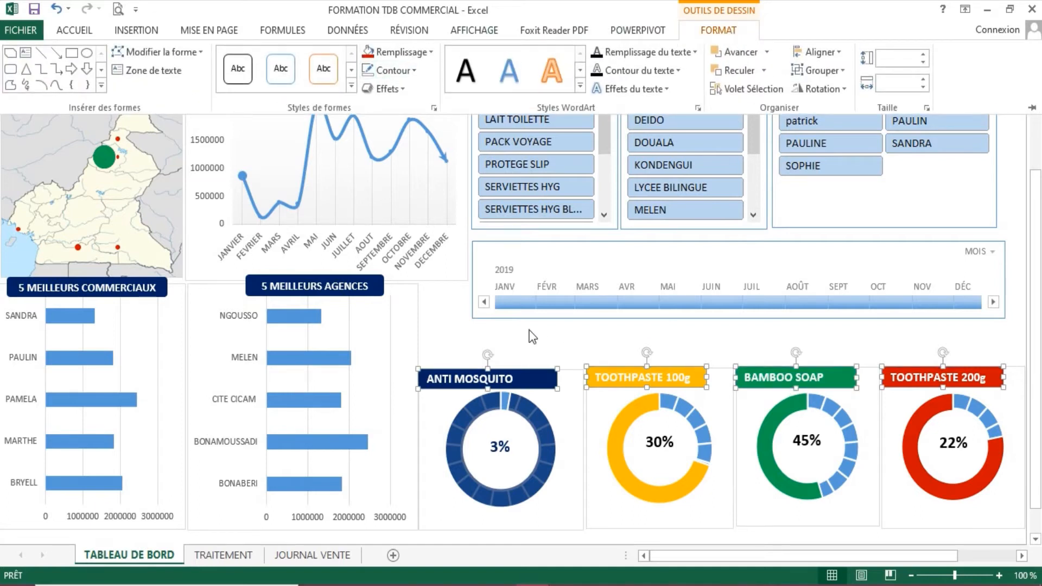
click(520, 342)
click(437, 328)
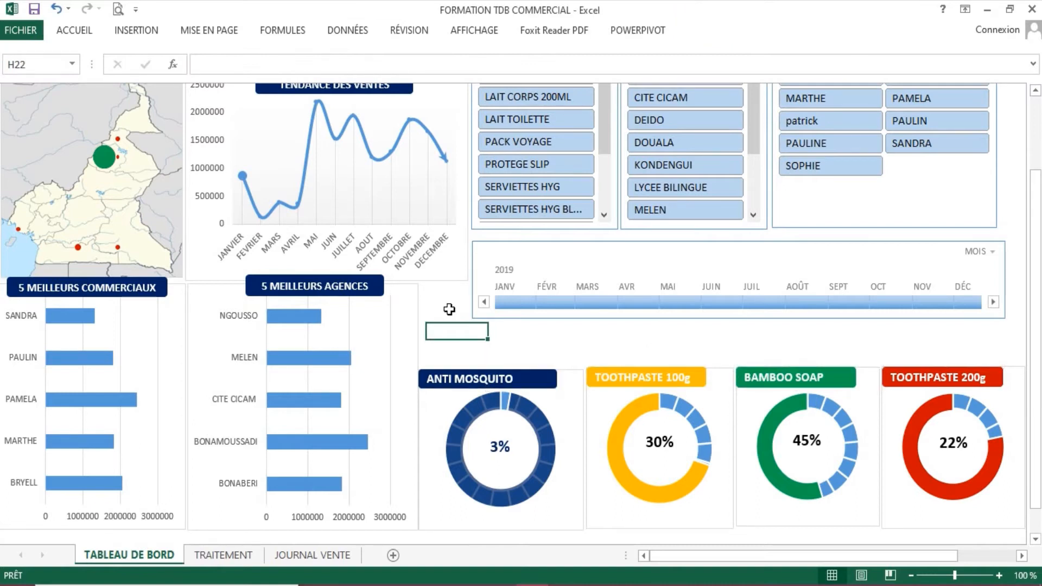
- Colour the percentage text inside the TOOTHPASTE 100g doughnut standard orange
click(650, 450)
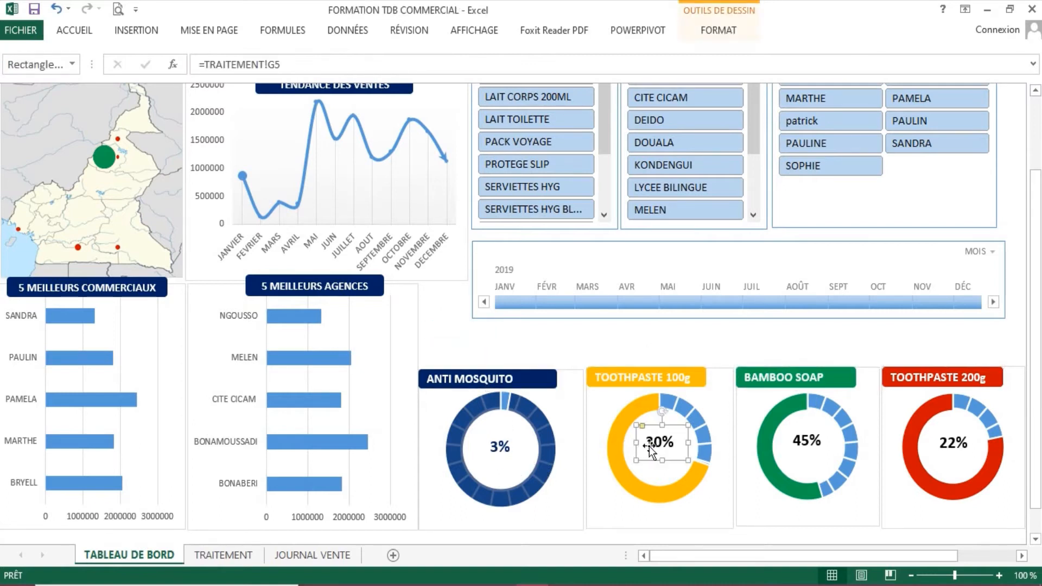
click(76, 35)
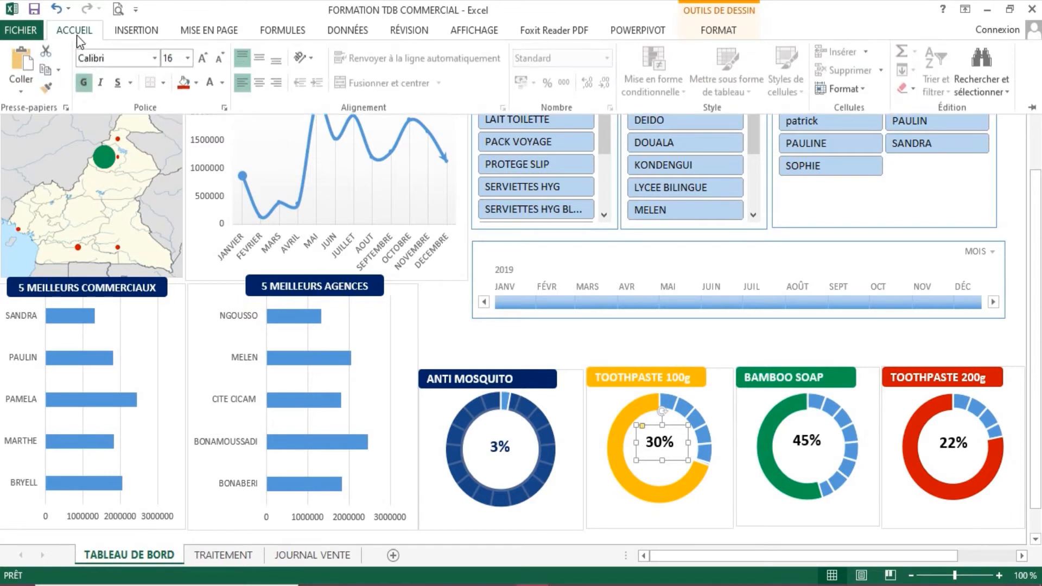
click(221, 83)
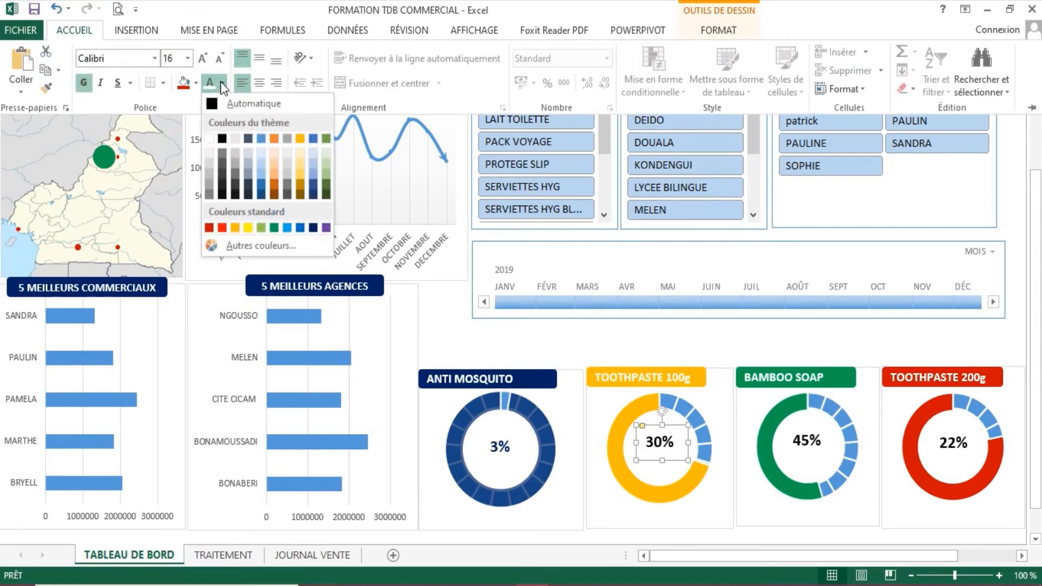
click(235, 228)
- Colour the percentage text inside the BAMBOO SOAP doughnut standard green
click(812, 439)
click(808, 444)
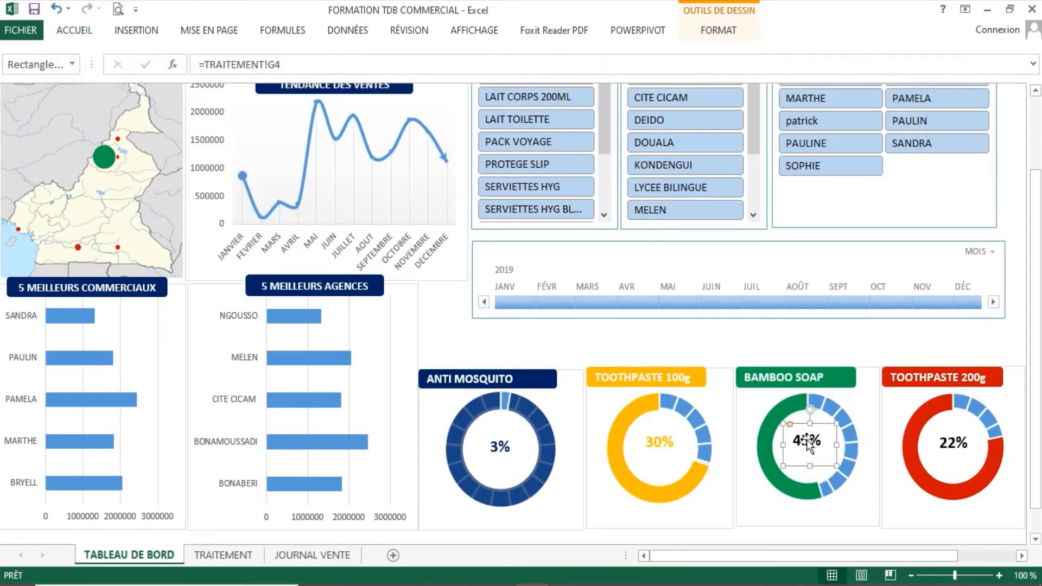
click(140, 31)
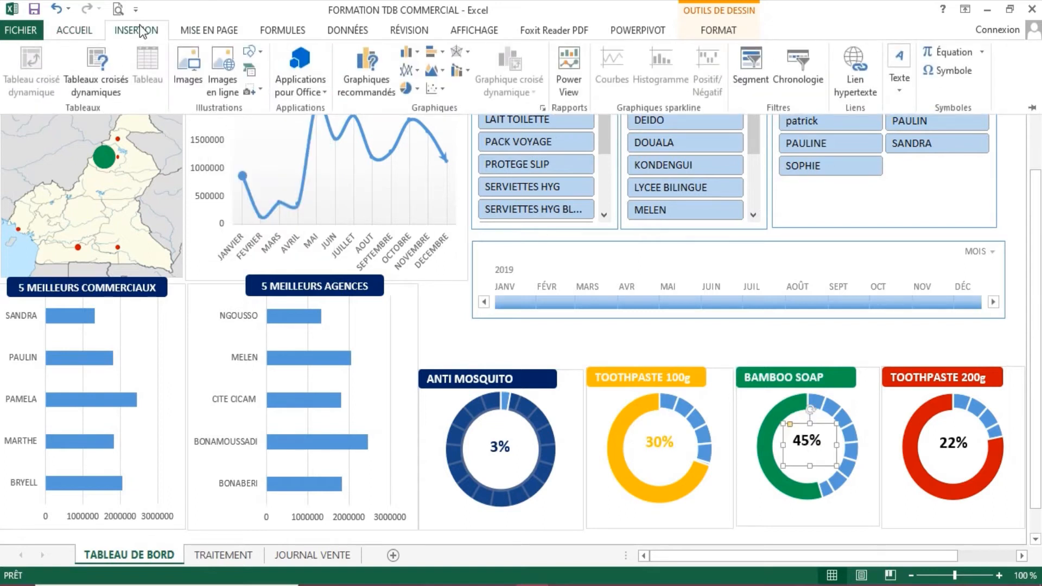
click(79, 31)
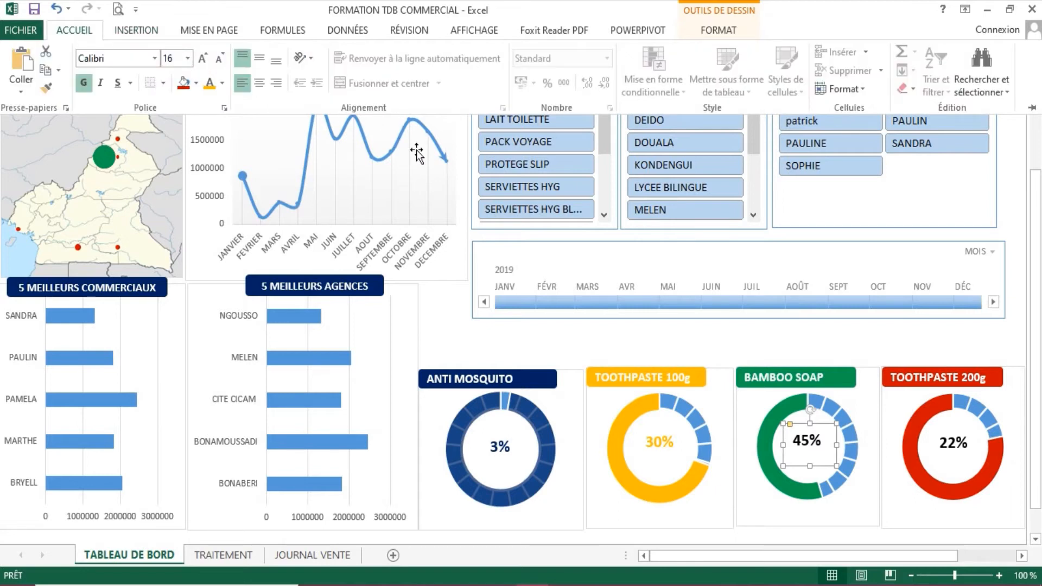
click(221, 84)
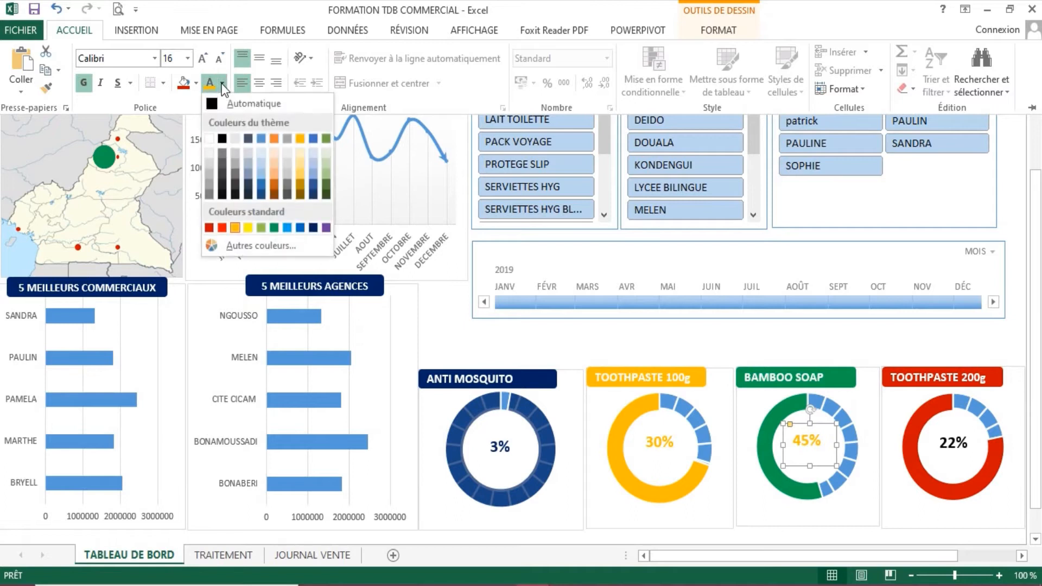
click(274, 228)
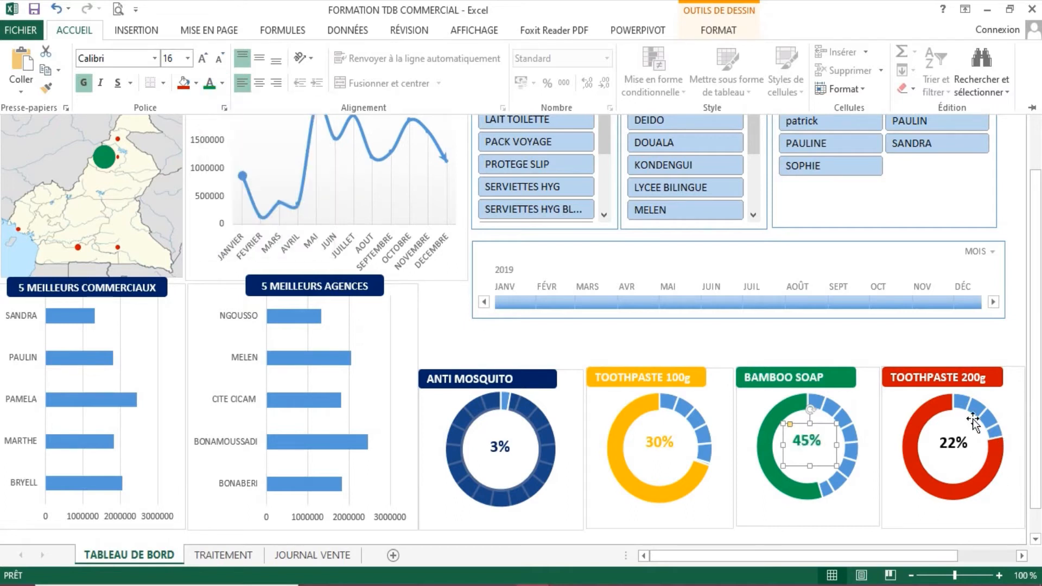
- Colour the percentage text inside the TOOTHPASTE 200g doughnut the darker standard red
click(951, 447)
click(952, 446)
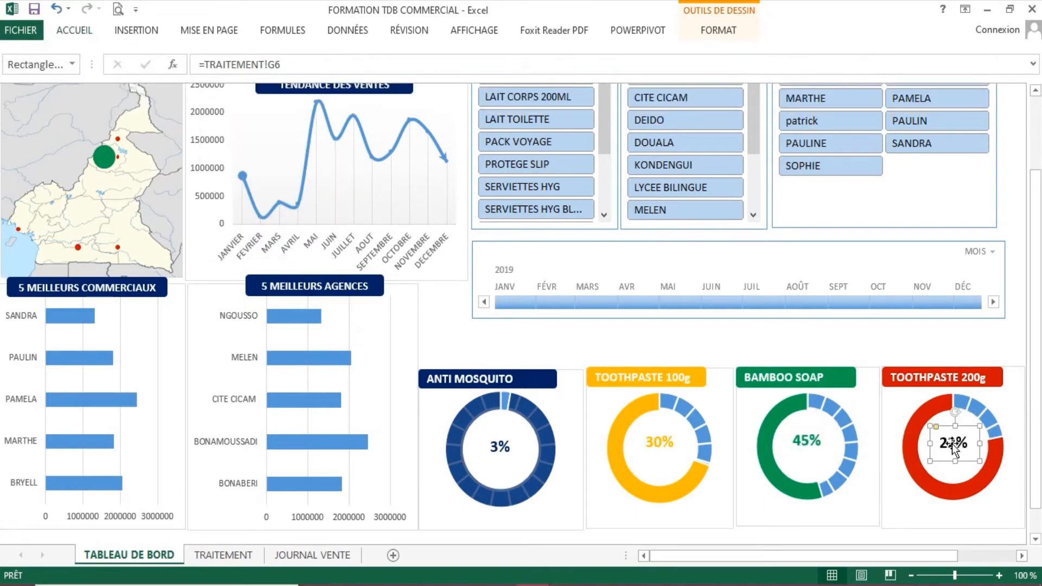
click(157, 32)
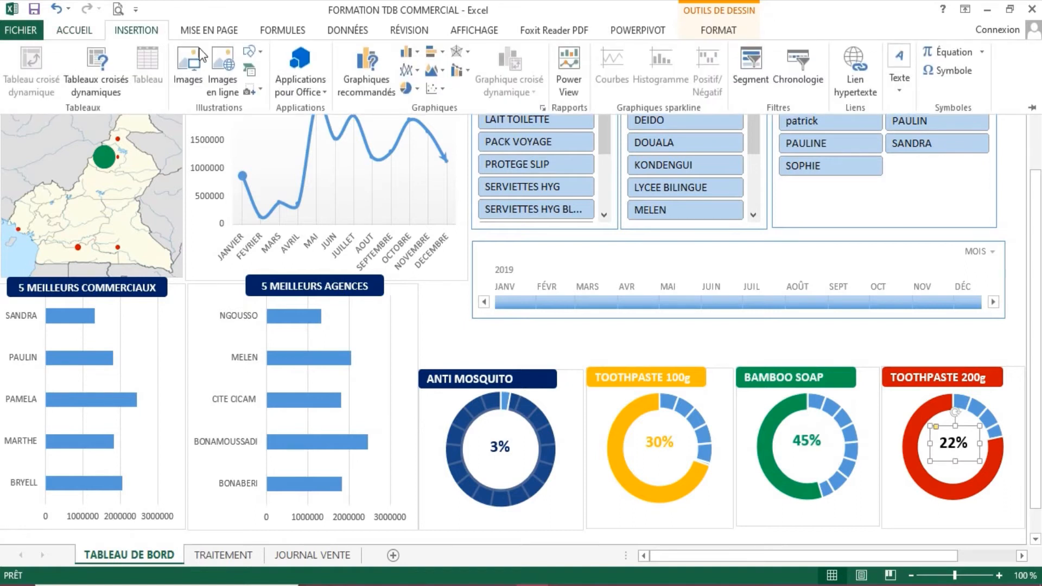
click(68, 30)
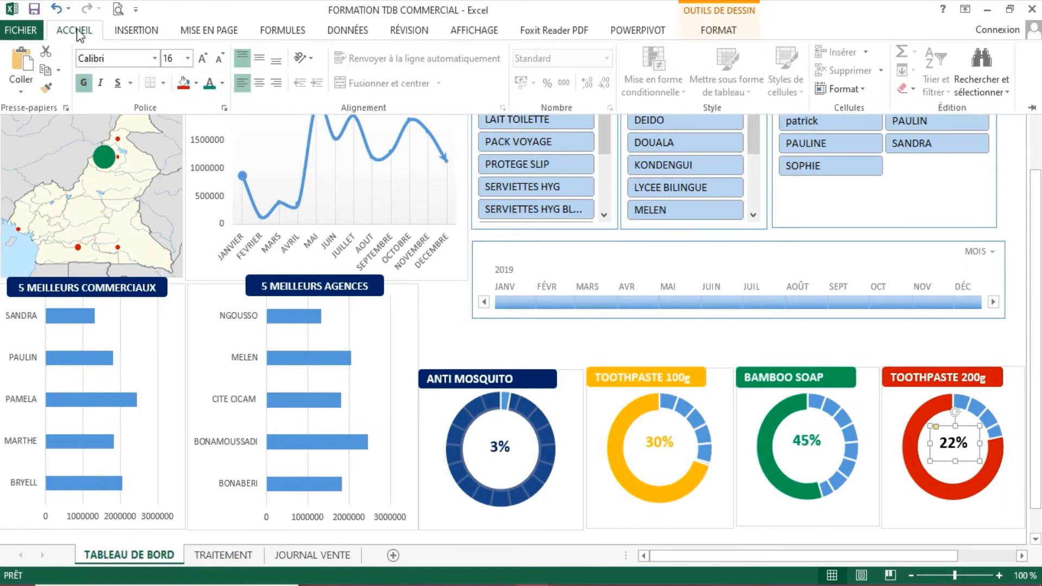
click(223, 83)
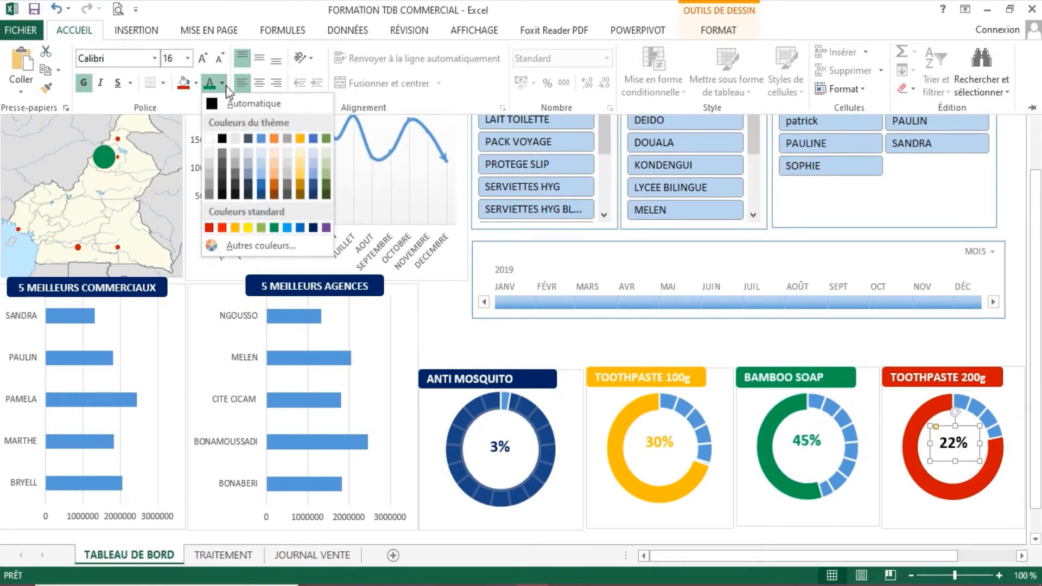
click(209, 227)
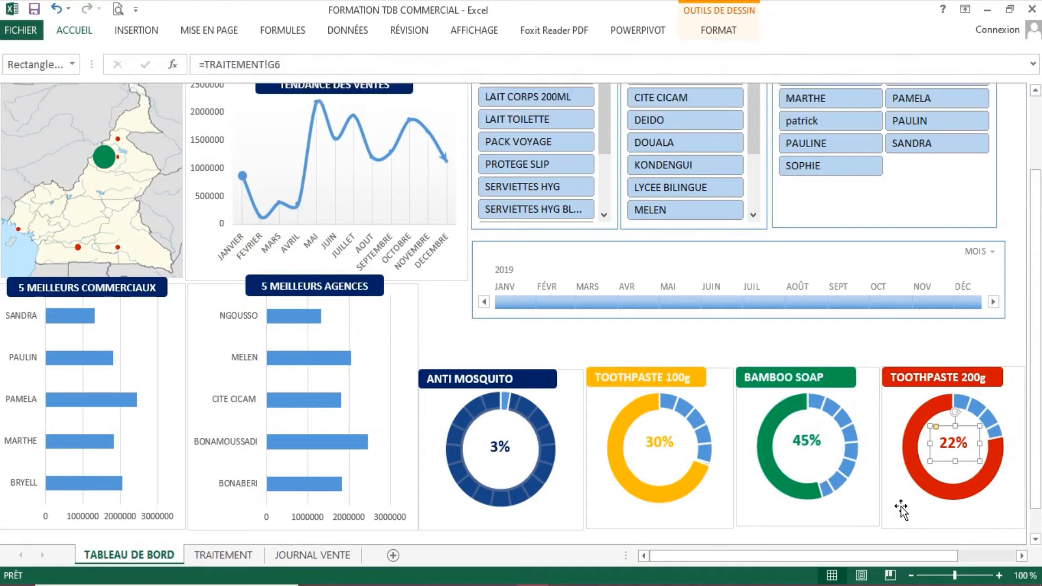
click(790, 345)
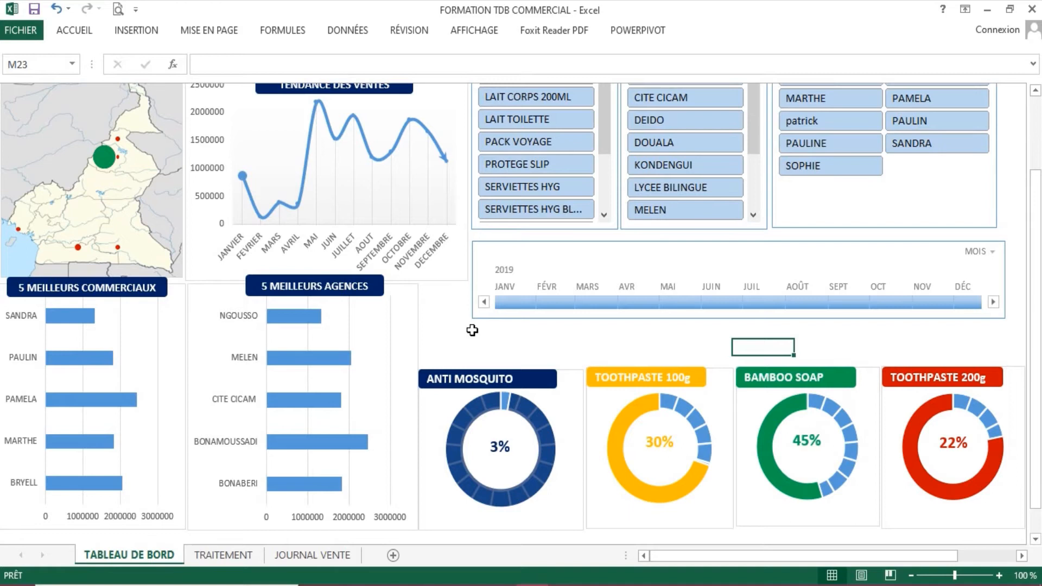
- Hide the formula bar to give the dashboard more room on screen
scroll(472, 330, up, 3)
scroll(475, 337, down, 3)
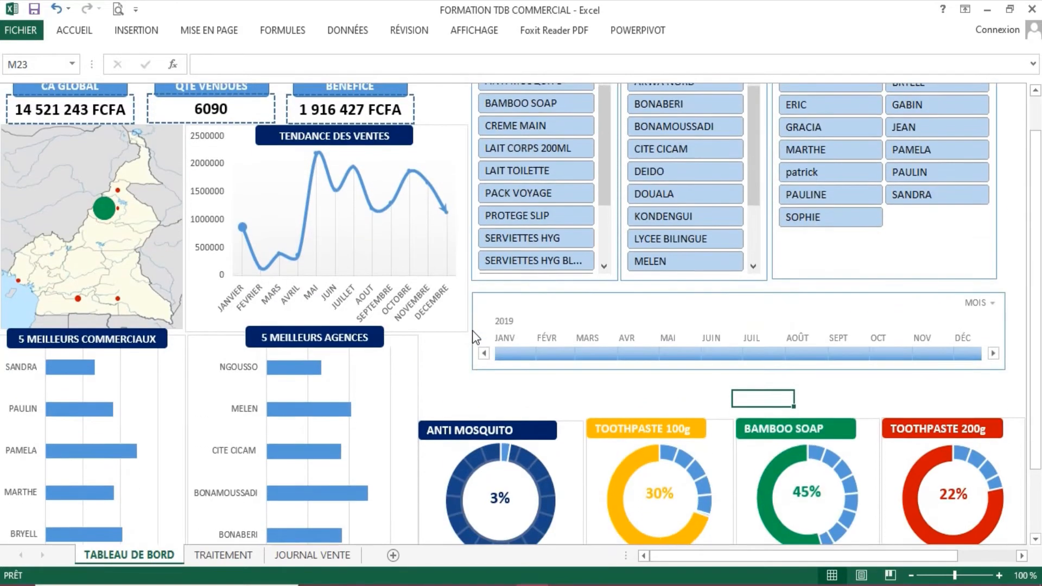
scroll(475, 336, up, 3)
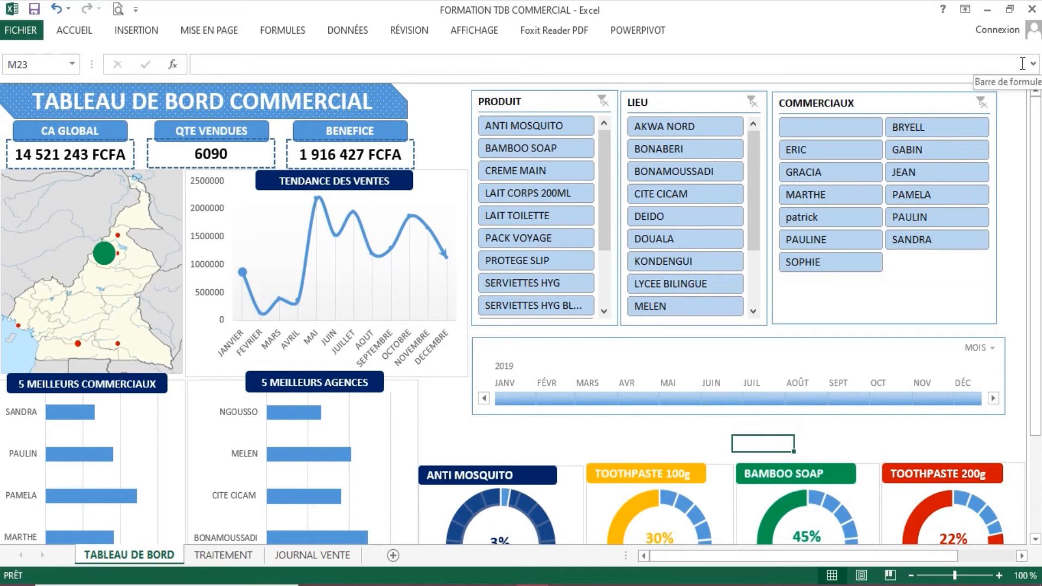
click(473, 30)
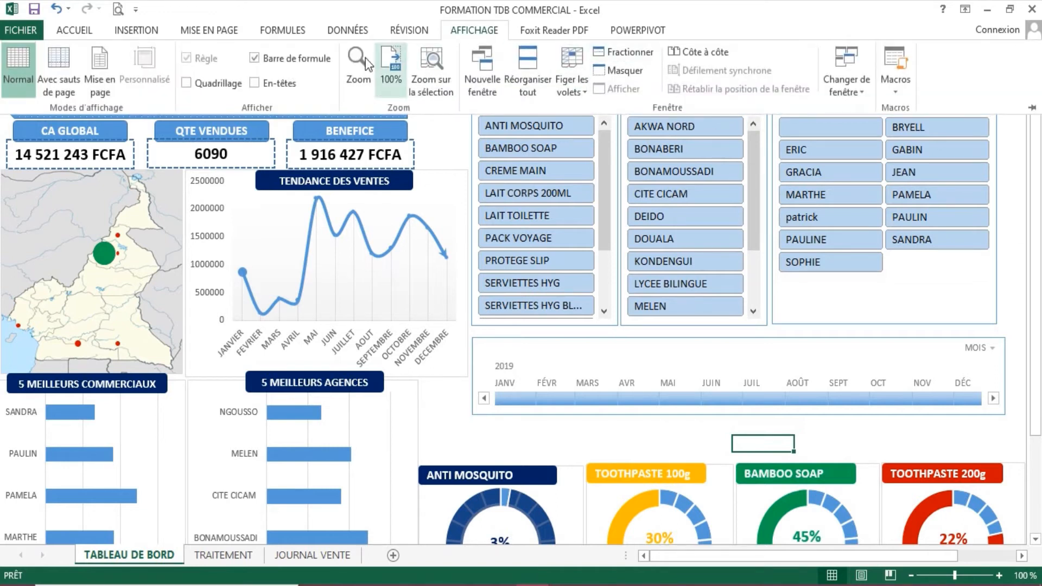
click(255, 58)
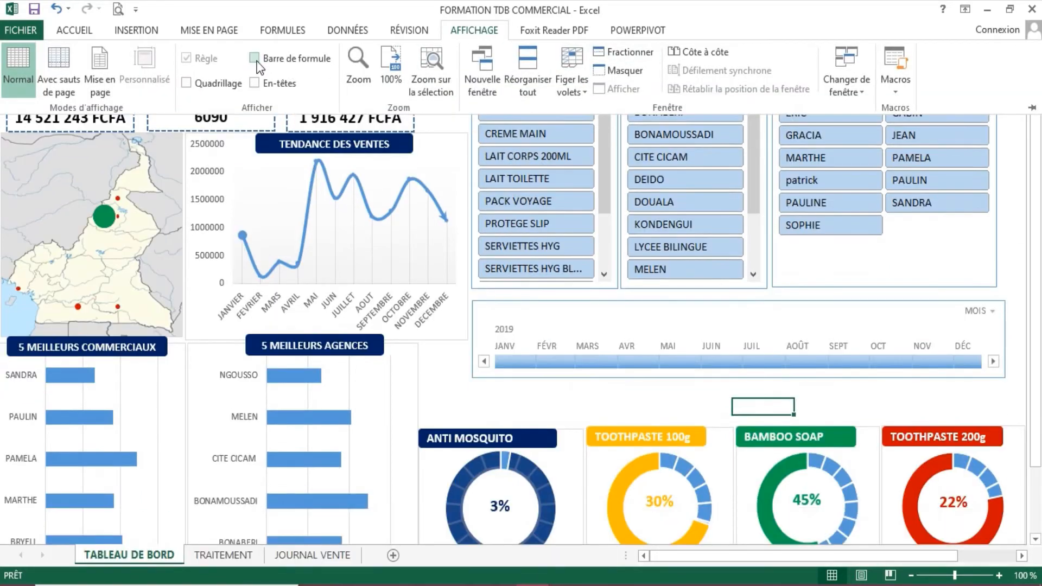
click(762, 15)
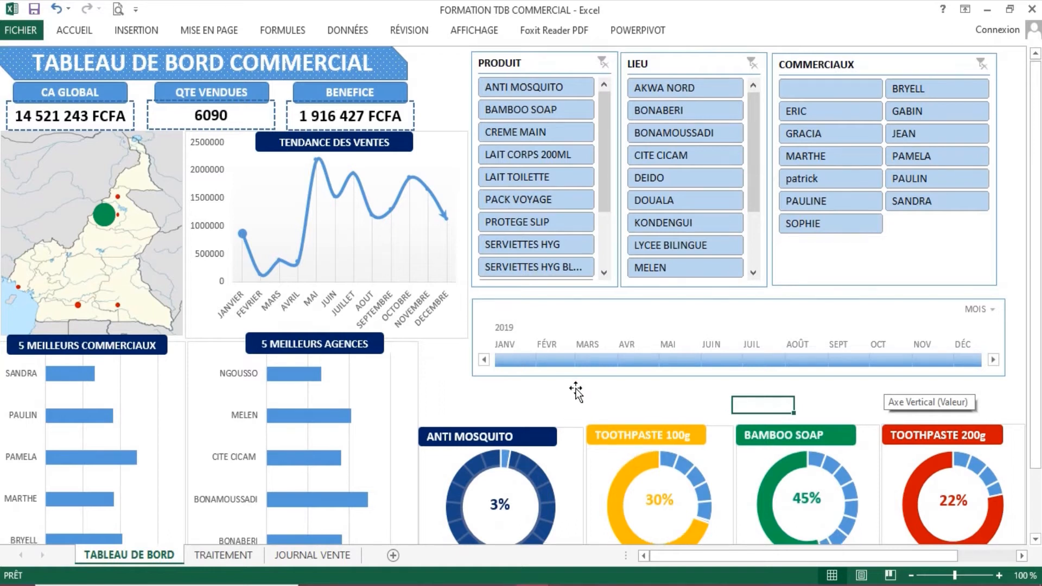
- Select the four doughnut charts with their title boxes and percentage texts and move them together up to just below the timeline
scroll(575, 388, down, 1)
scroll(575, 388, down, 1)
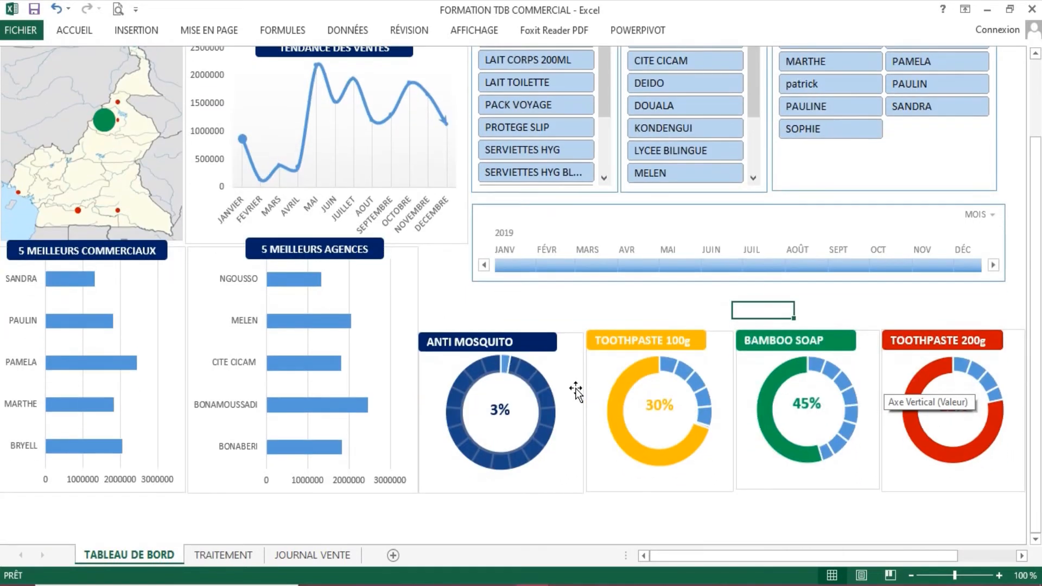
click(498, 490)
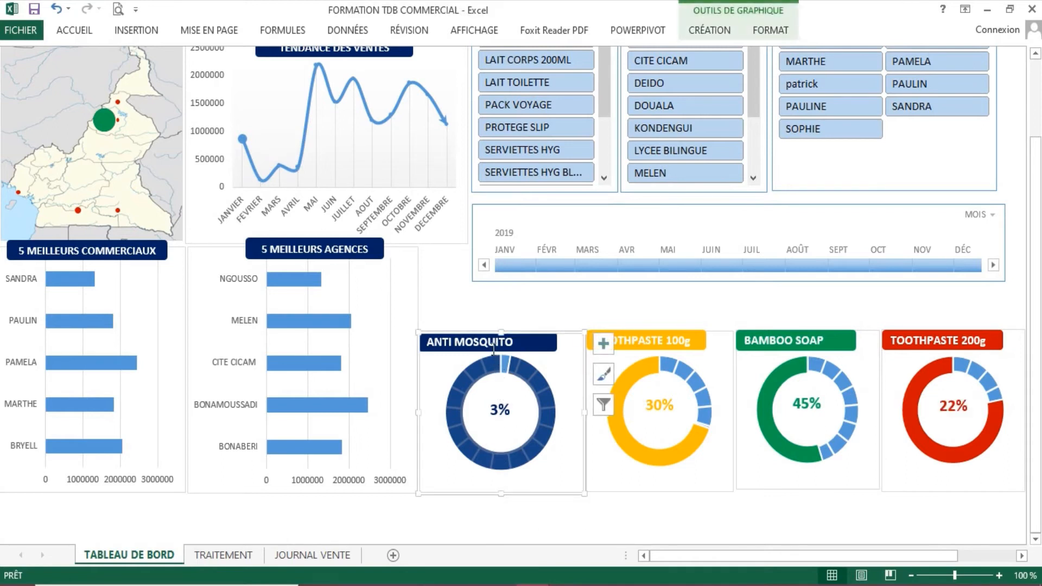
click(520, 342)
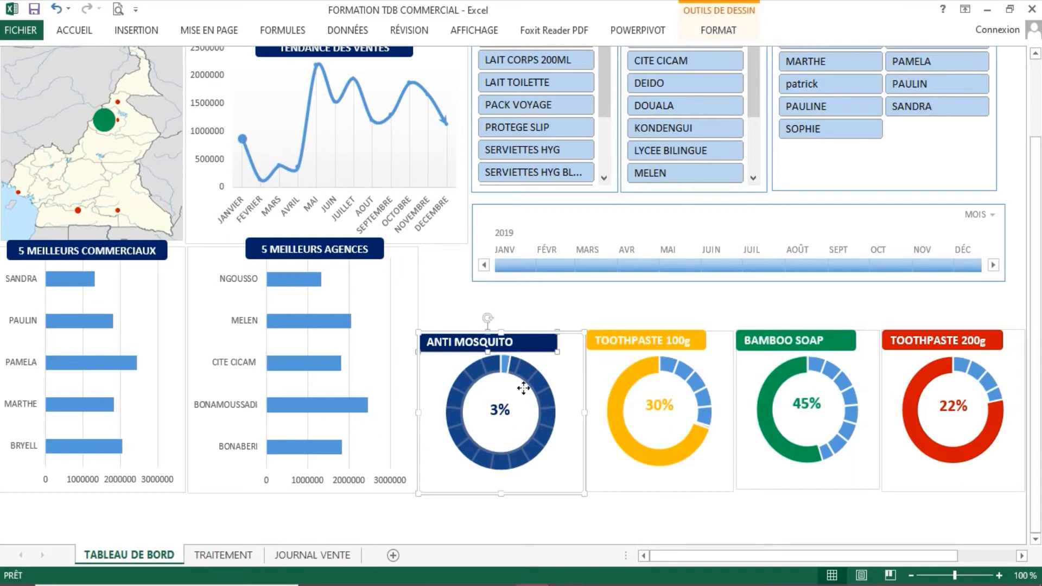
shift+click(500, 410)
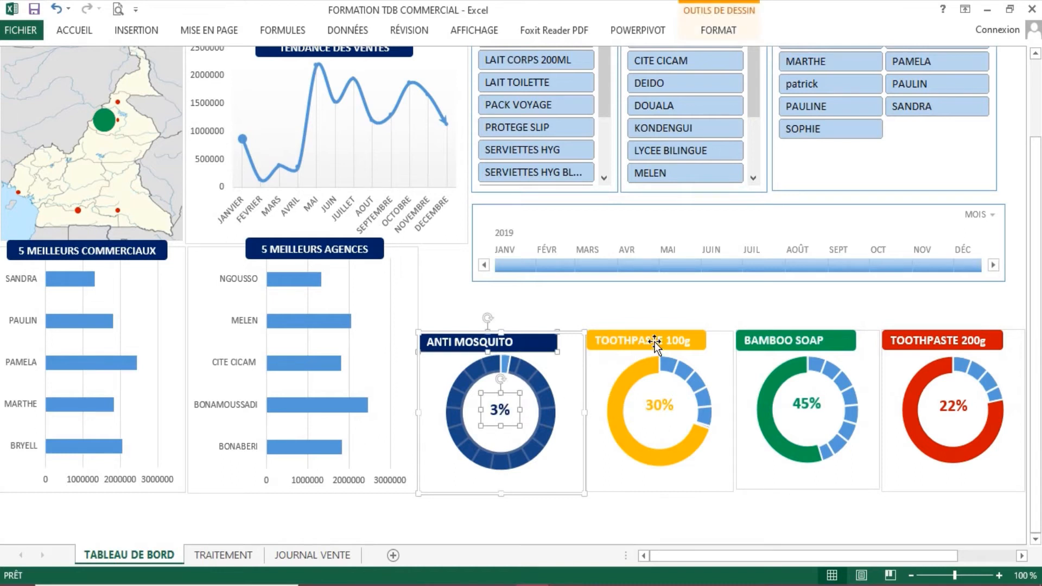
shift+click(689, 344)
shift+click(661, 408)
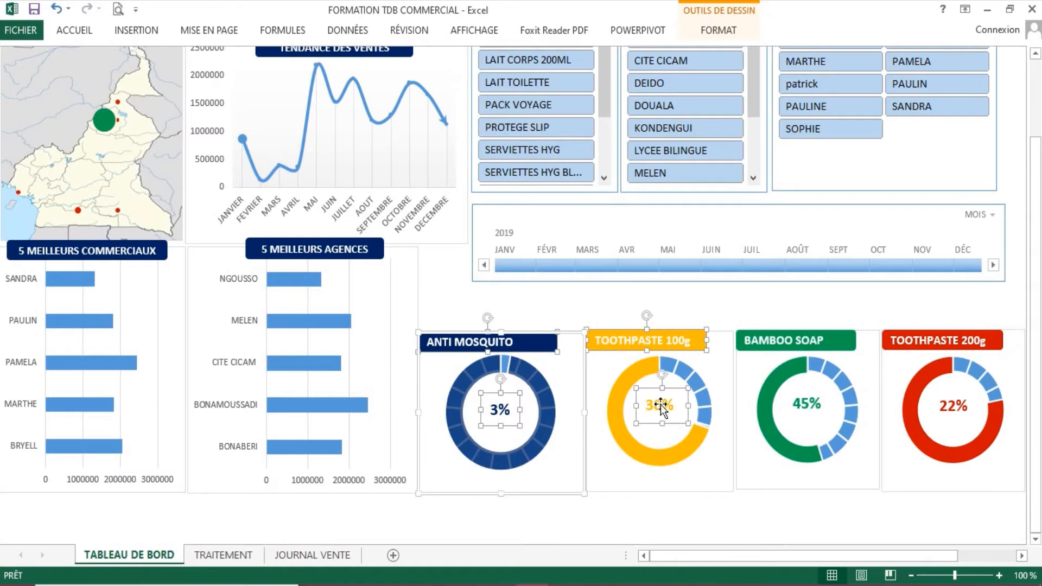
shift+click(669, 487)
shift+click(807, 438)
shift+click(808, 410)
shift+click(792, 346)
shift+click(959, 343)
shift+click(954, 408)
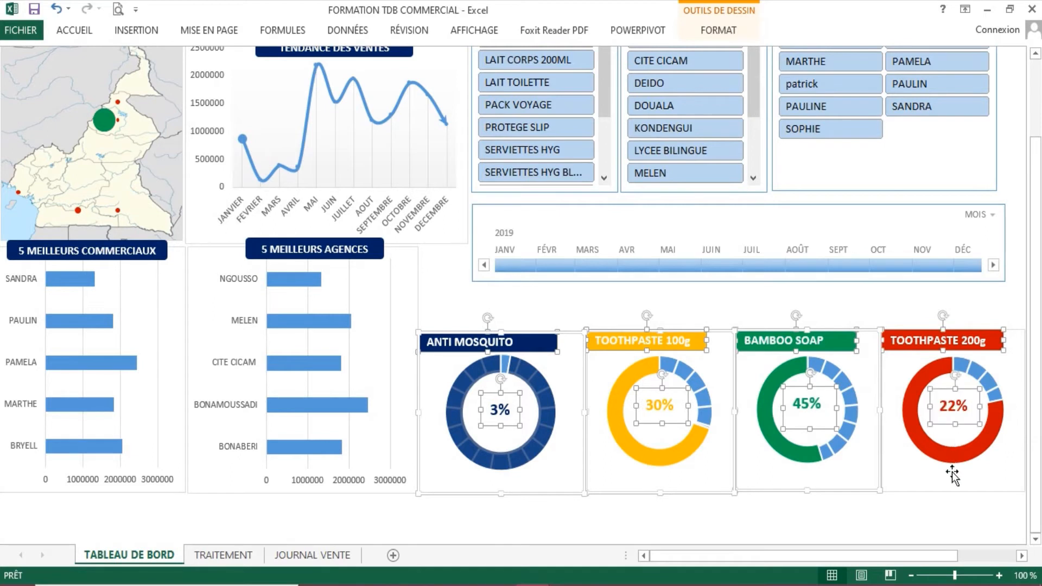
shift+click(950, 493)
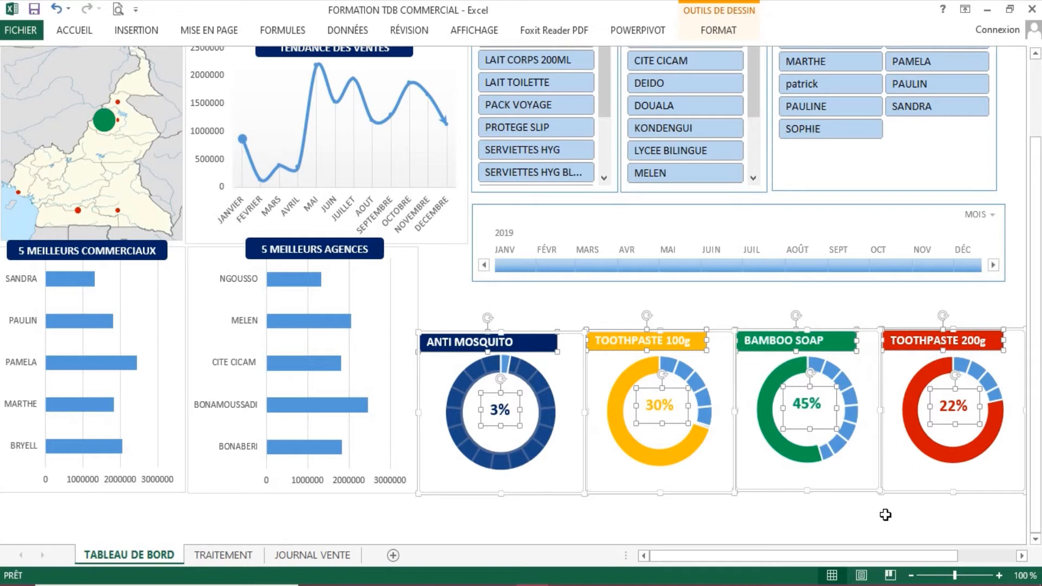
drag(714, 491, 713, 452)
scroll(714, 452, up, 3)
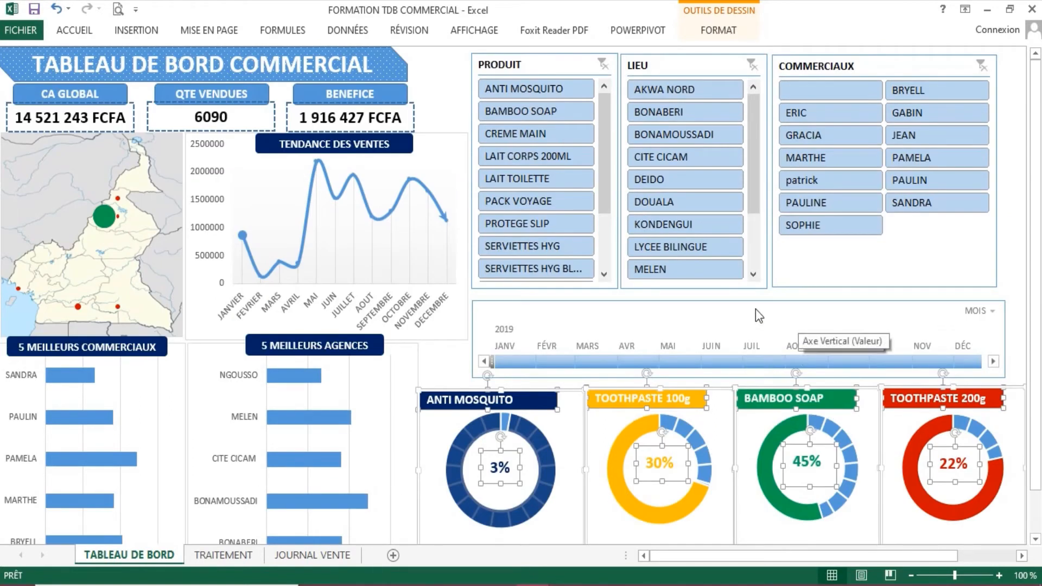
- Reduce the height of the 5 MEILLEURS AGENCES chart so its lower edge aligns with the doughnut charts
scroll(360, 414, down, 4)
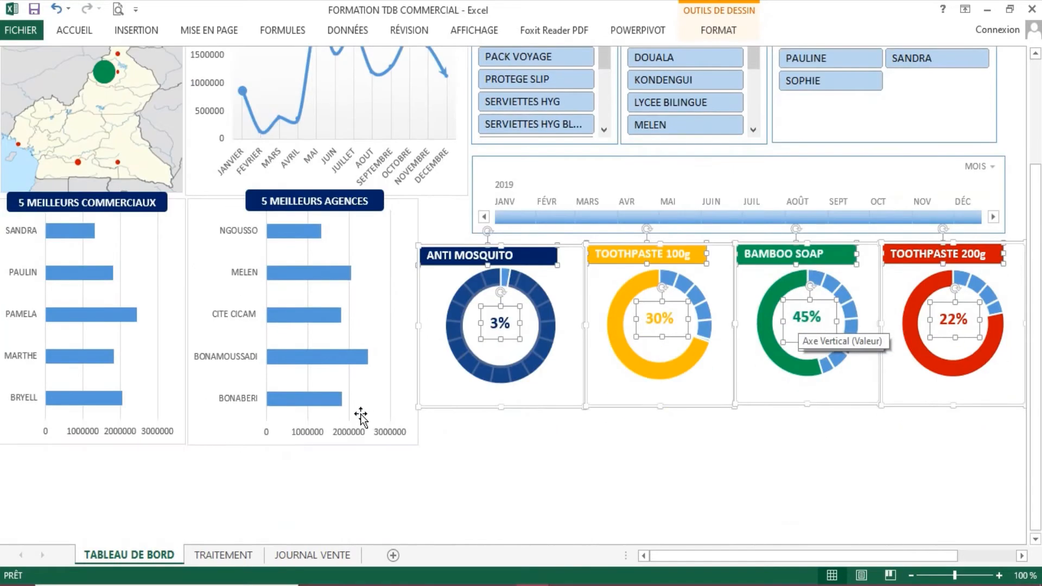
click(307, 444)
click(415, 442)
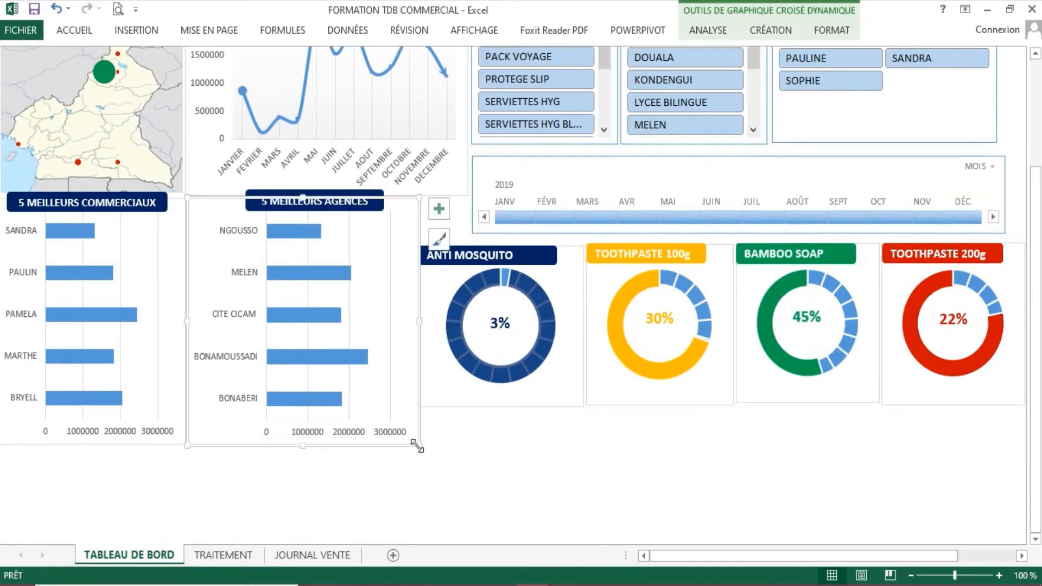
drag(304, 445, 310, 408)
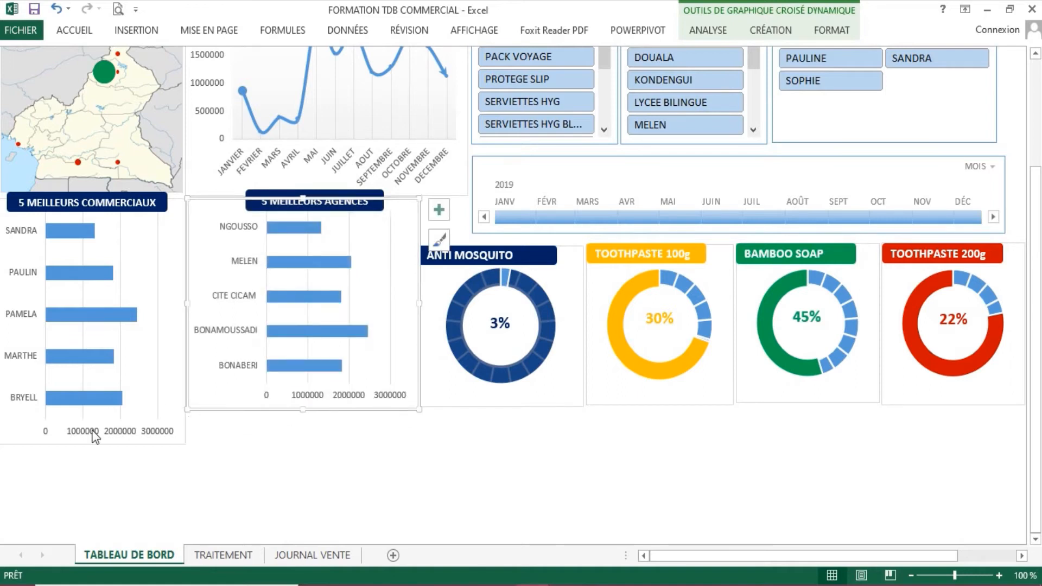
- Shorten the 5 MEILLEURS COMMERCIAUX chart to match the height of the neighbouring agencies chart
click(90, 445)
drag(93, 444, 95, 411)
scroll(246, 501, up, 5)
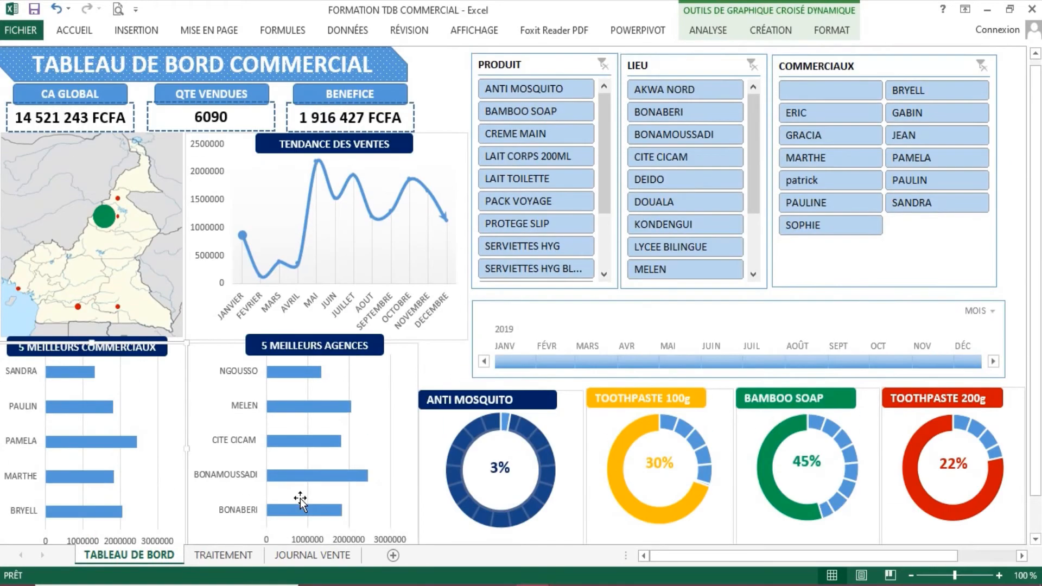
click(444, 356)
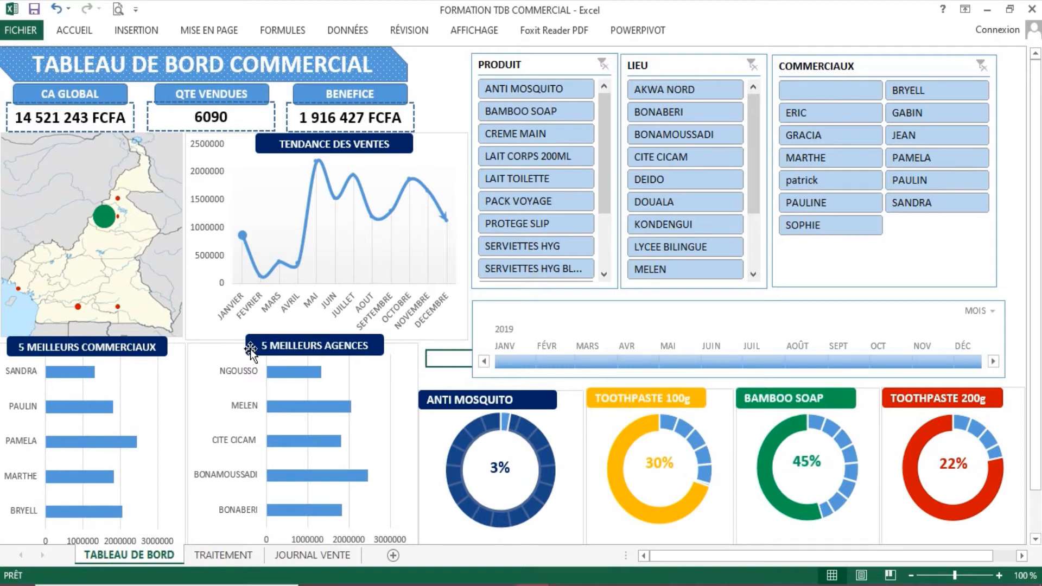
click(128, 282)
click(119, 218)
click(119, 199)
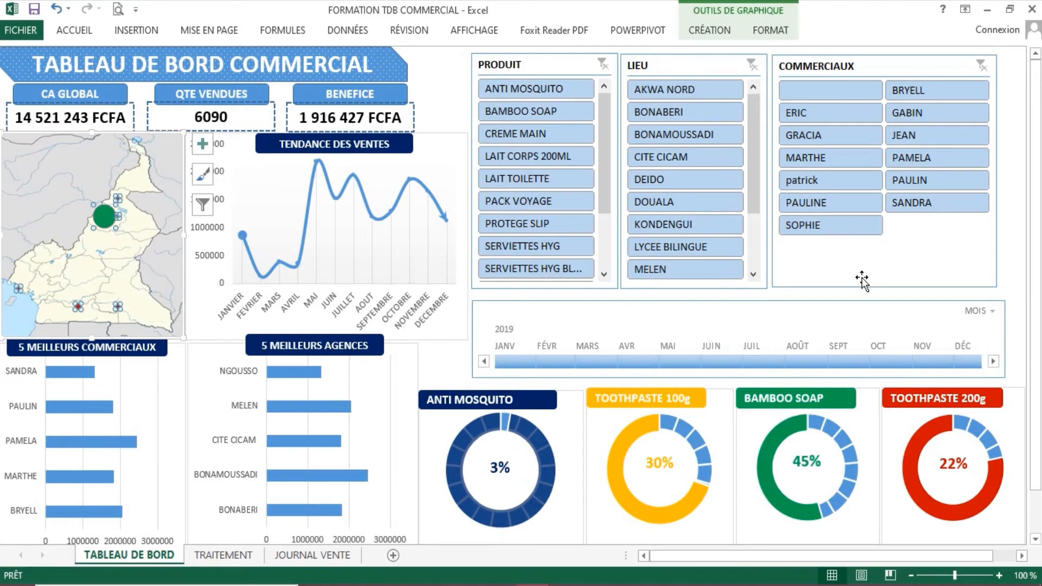
click(217, 556)
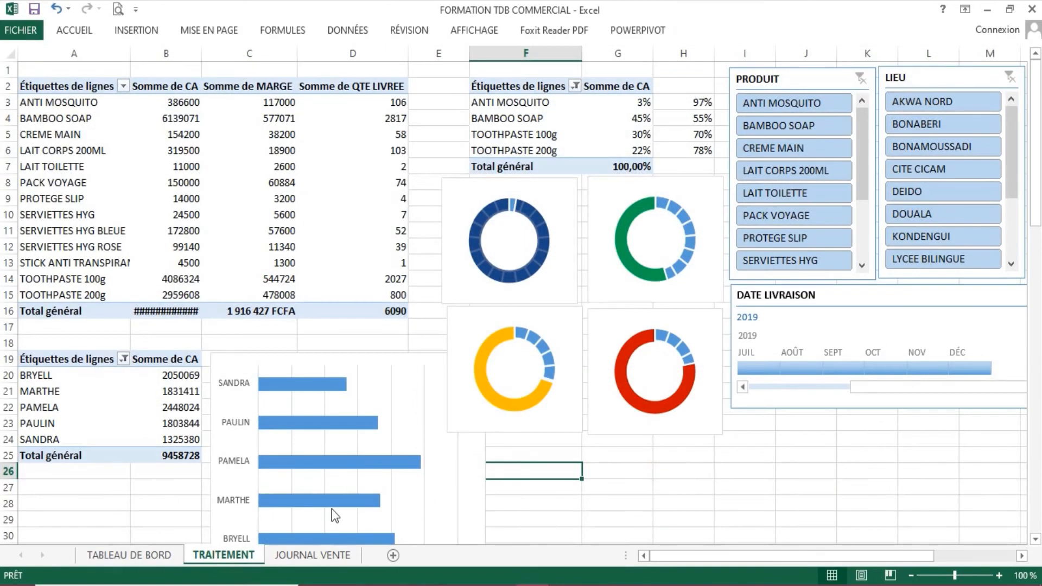
click(125, 555)
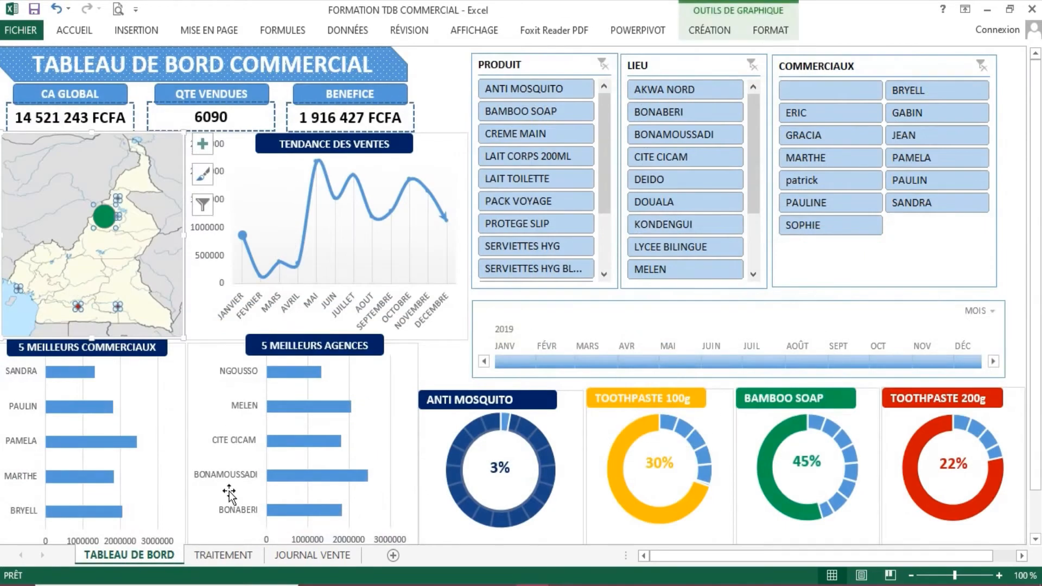
- Open the data series formatting options for the red bubbles (Série1) on the map chart
right_click(113, 217)
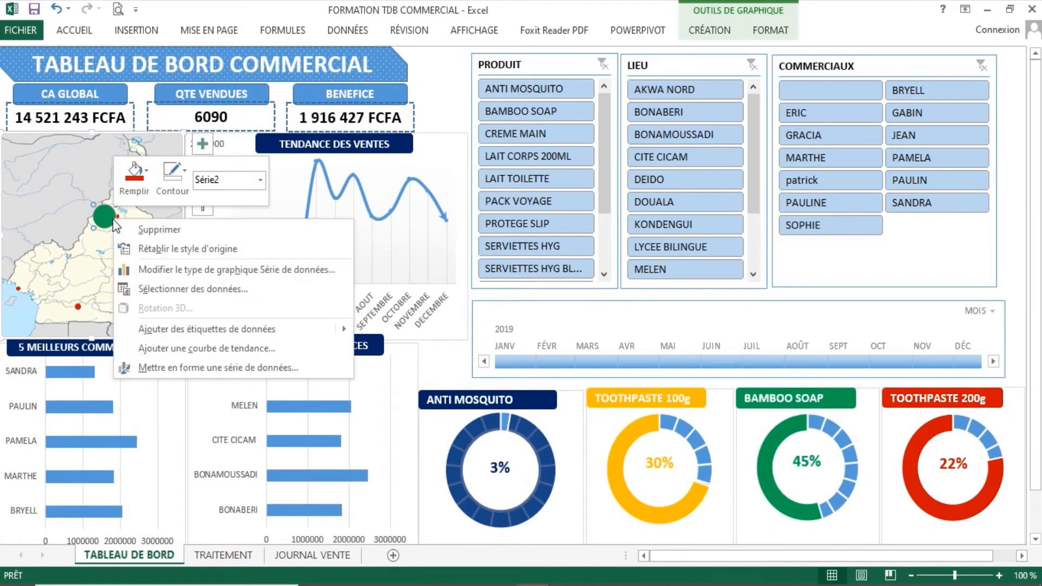
click(20, 293)
right_click(20, 293)
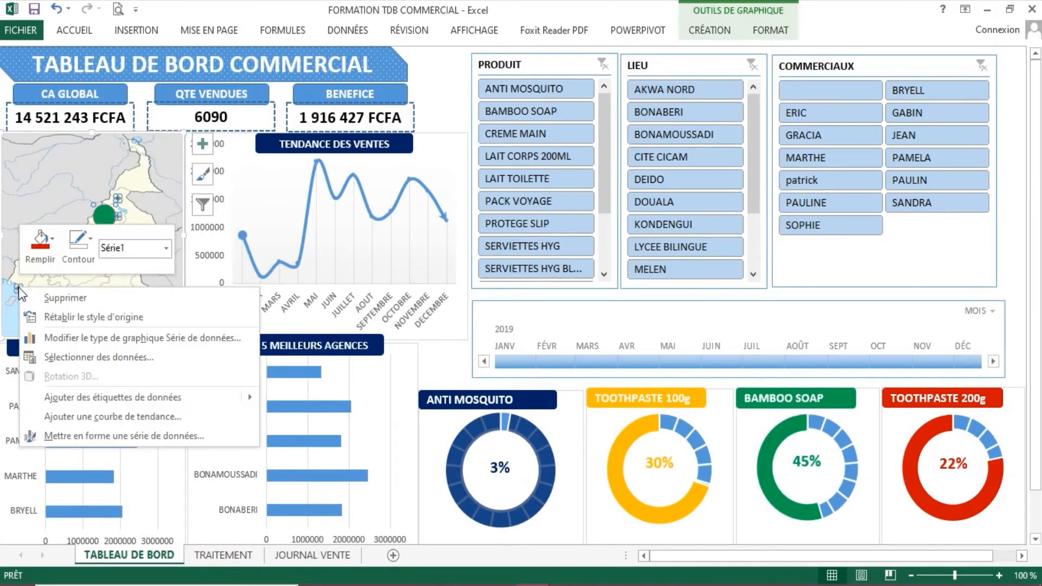
click(106, 436)
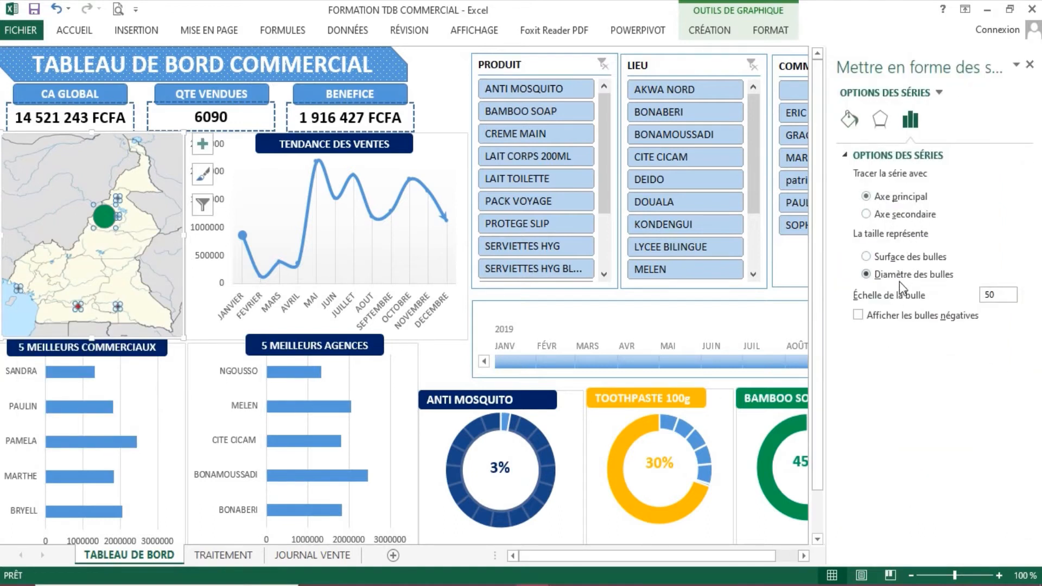
- Try a bubble scale of 100 on the map, sizing the bubbles by surface and by diameter
double_click(994, 295)
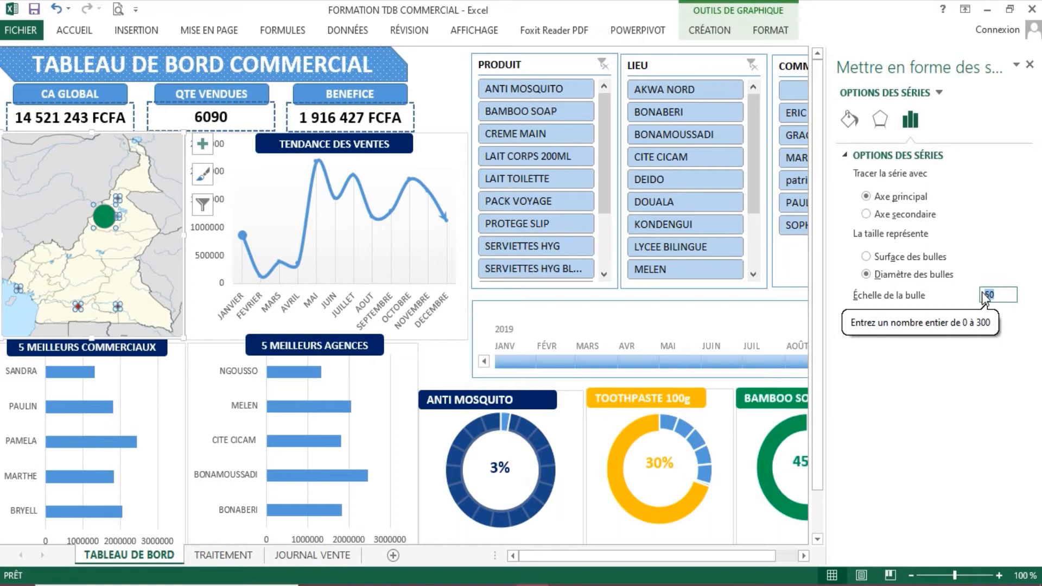
text(100)
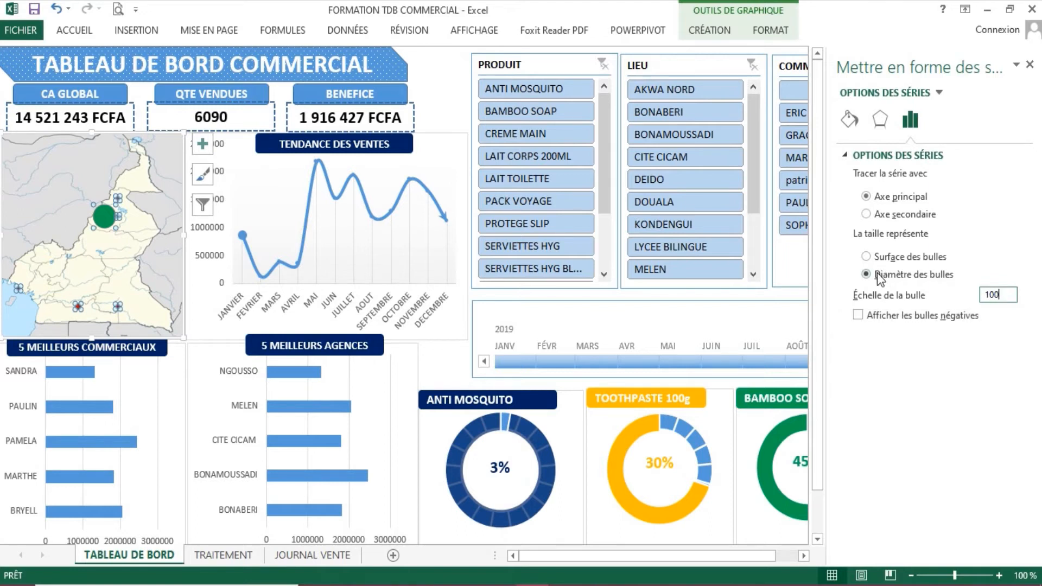
click(866, 257)
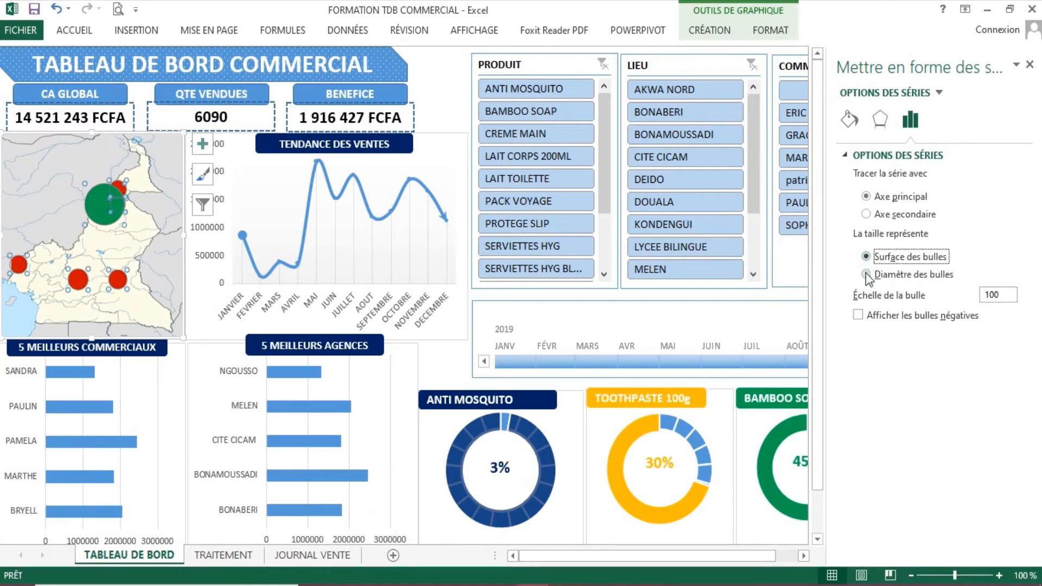
click(865, 274)
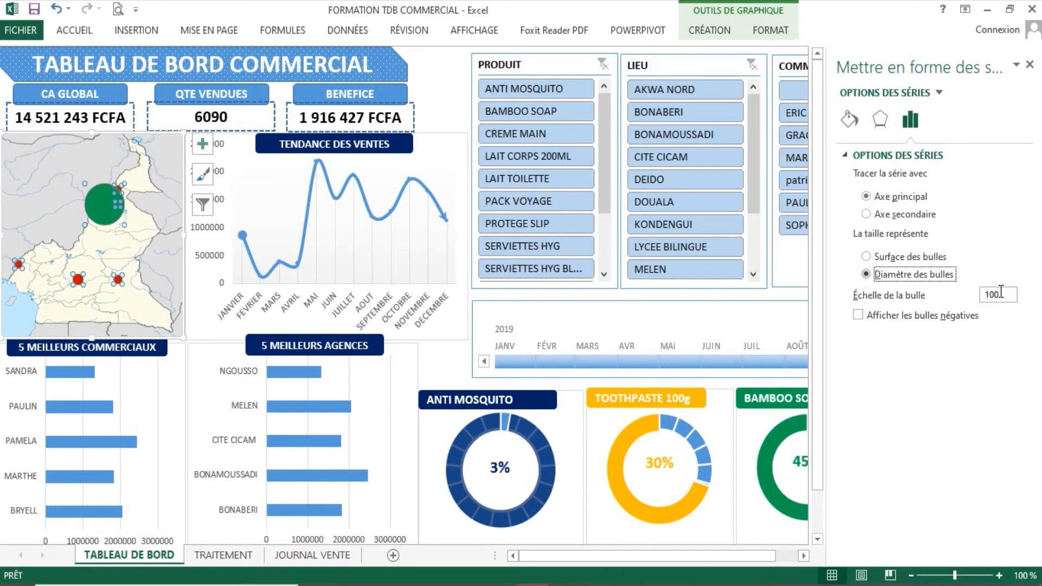
- Set the map's bubble scale to 75, with the size representing the bubble diameter
drag(1001, 292, 987, 294)
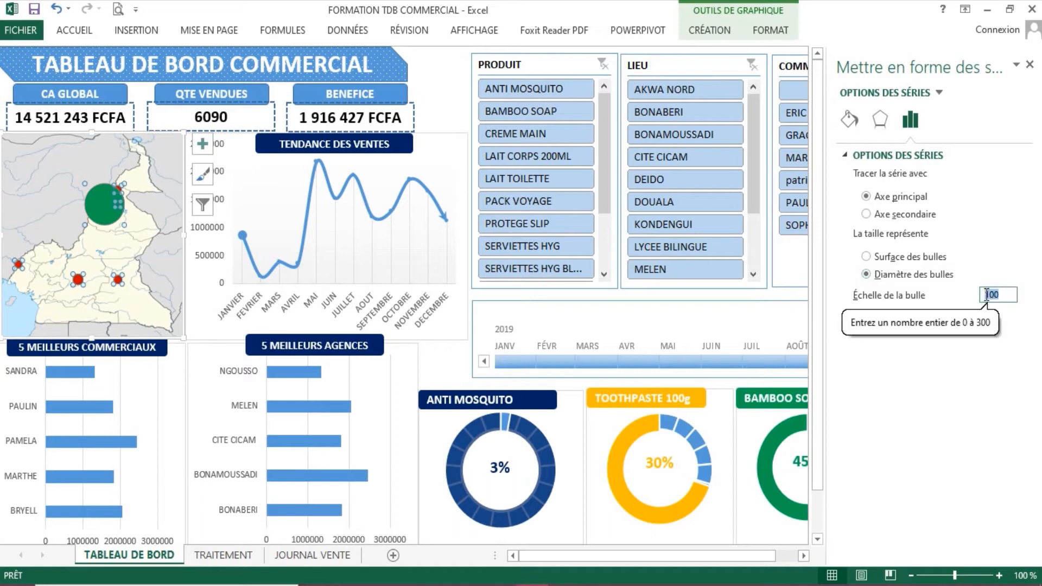
text(75)
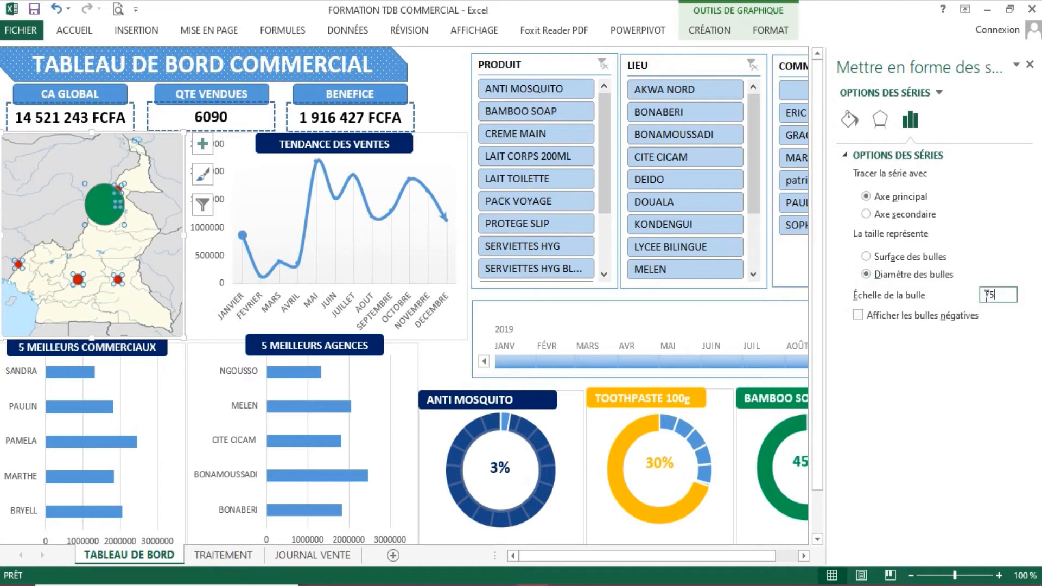
click(867, 274)
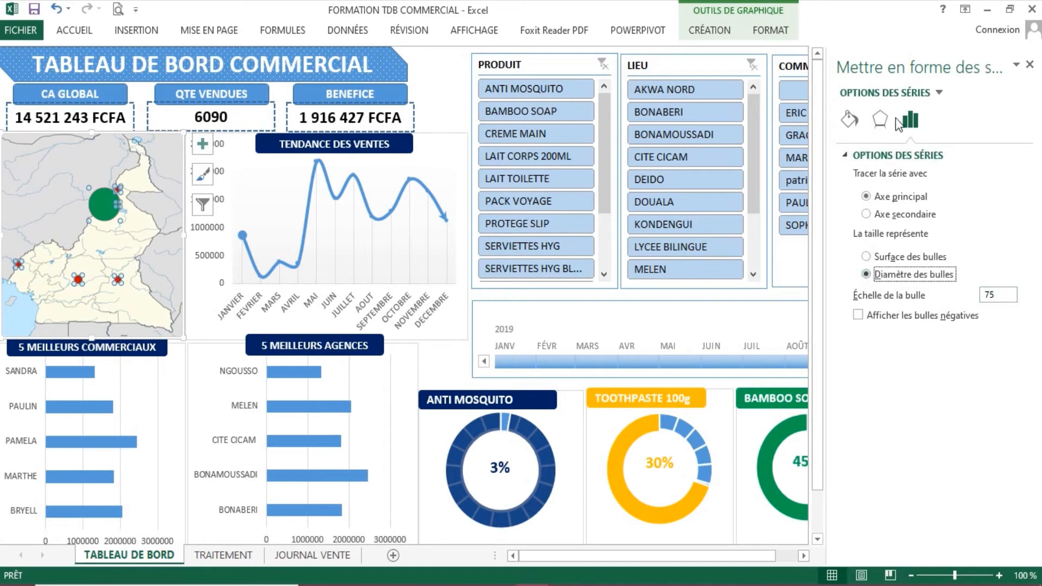
click(848, 117)
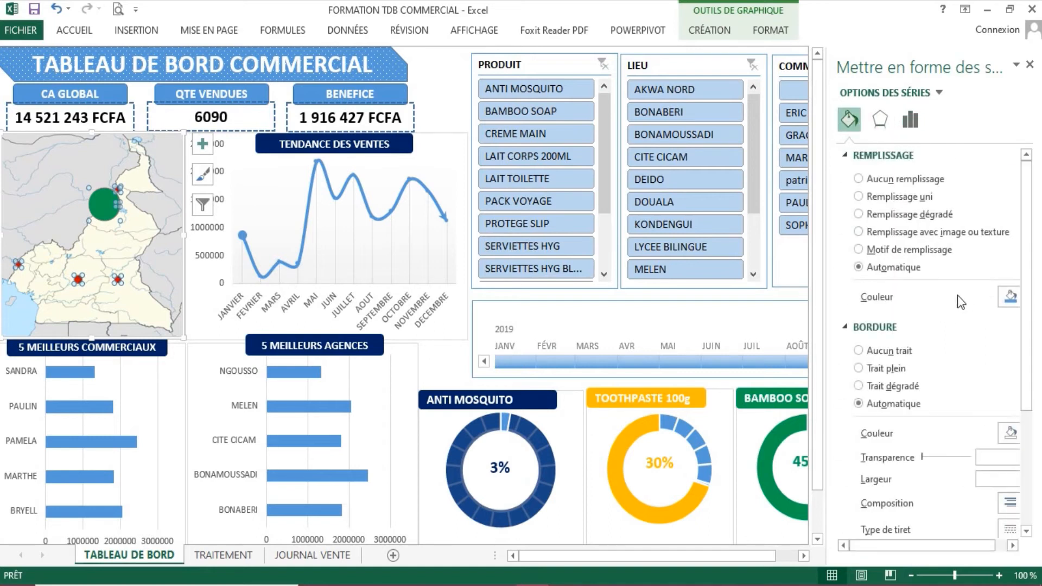
scroll(957, 295, down, 5)
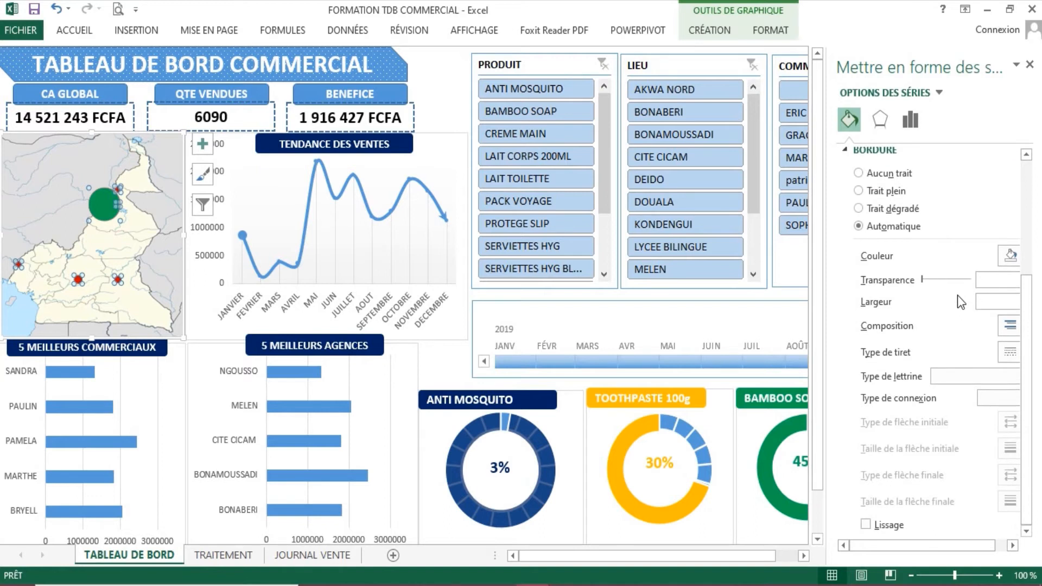
scroll(956, 295, up, 4)
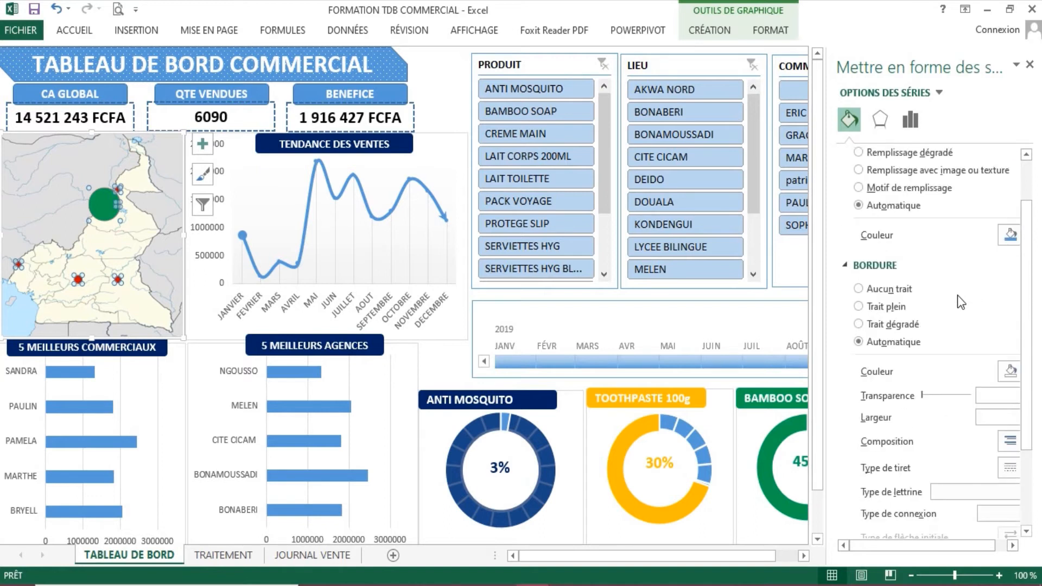
click(181, 305)
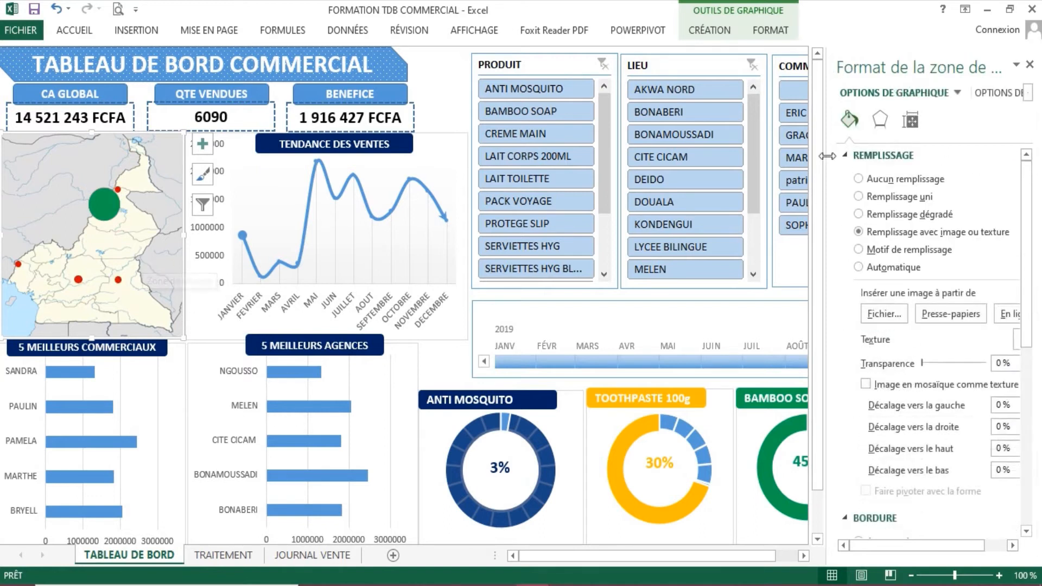
- Close the chart formatting pane and look over the whole dashboard layout
click(1029, 64)
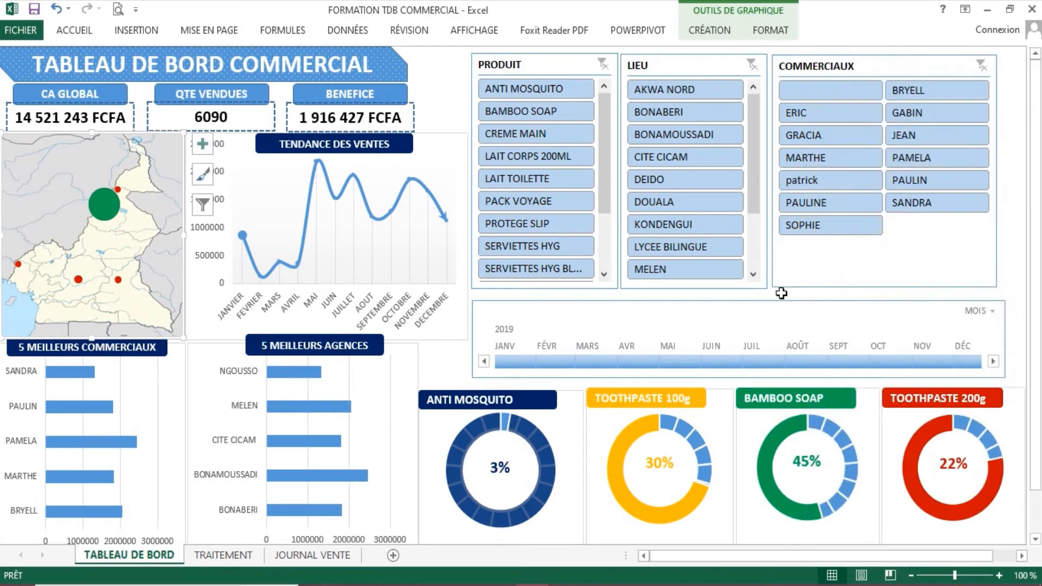
scroll(637, 357, down, 7)
scroll(638, 356, up, 6)
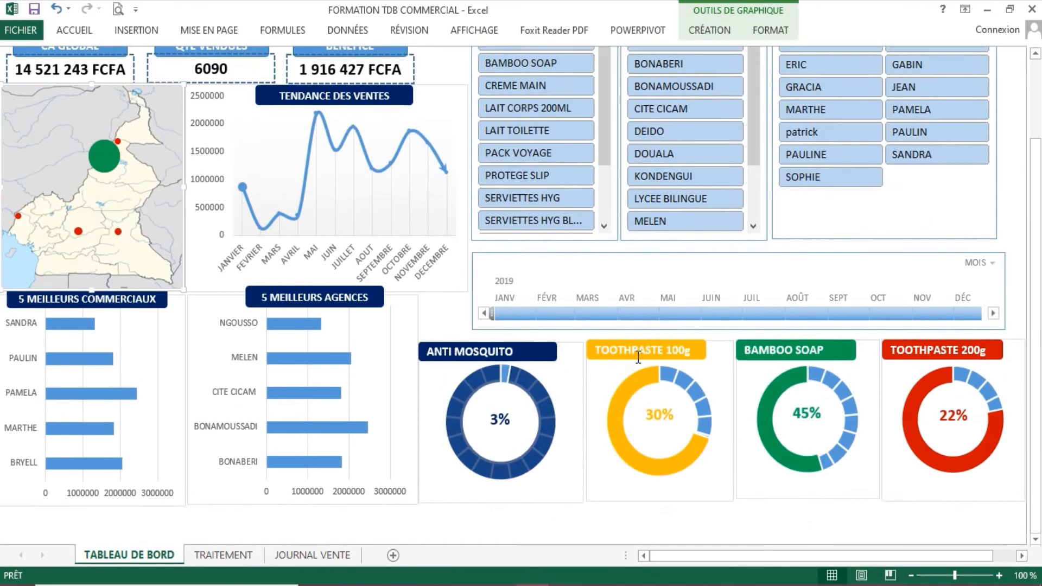
scroll(638, 357, up, 1)
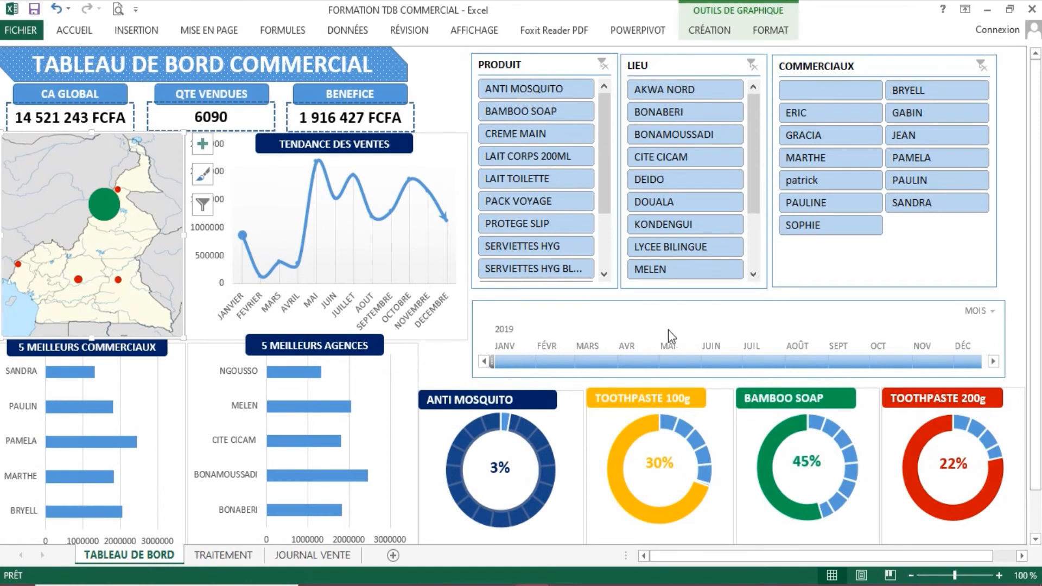
- Check which pivot tables are listed in the PRODUIT slicer's report connections, leaving them as they are
click(478, 296)
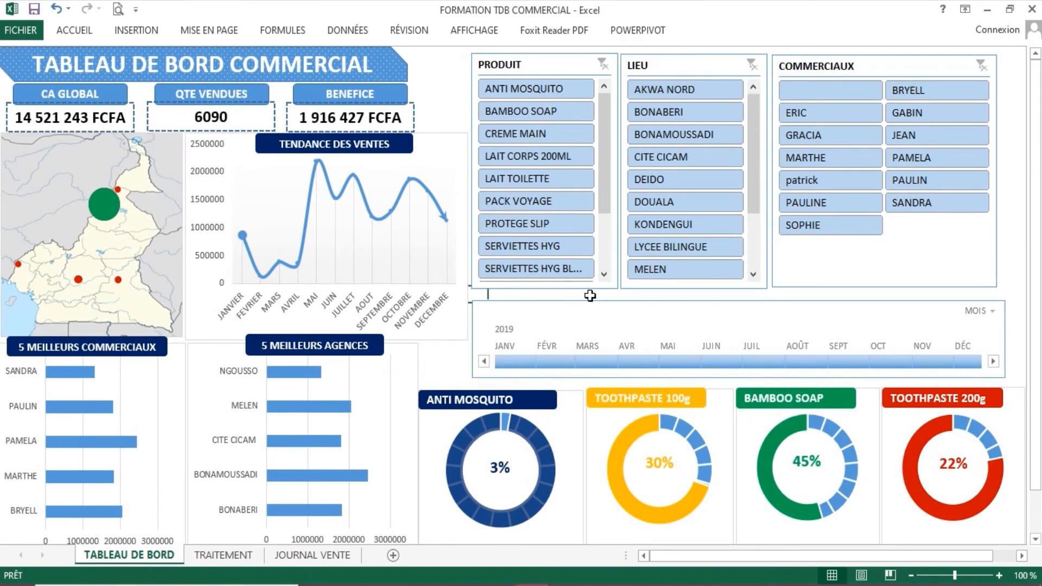
click(550, 60)
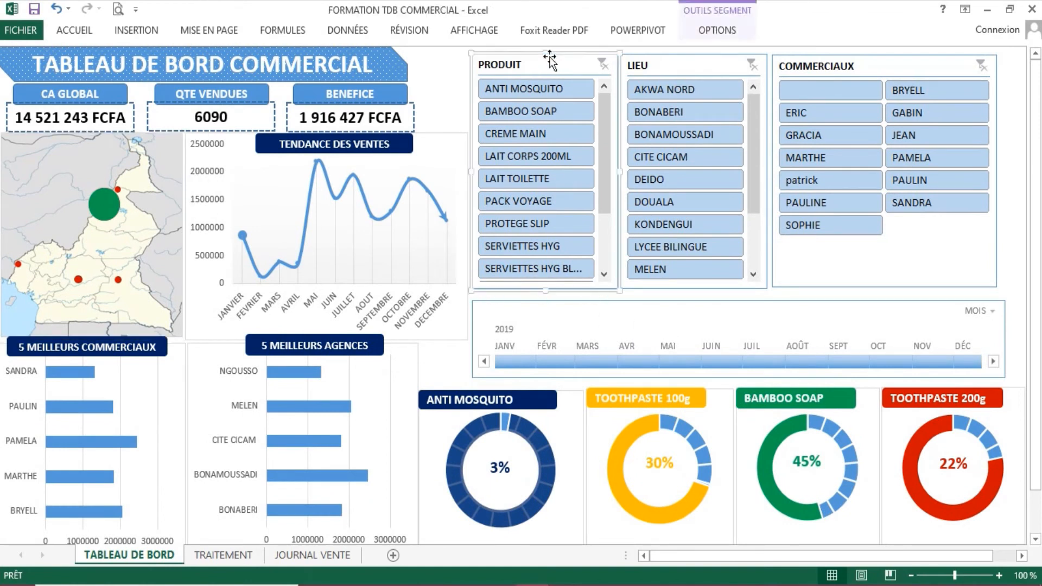
click(439, 65)
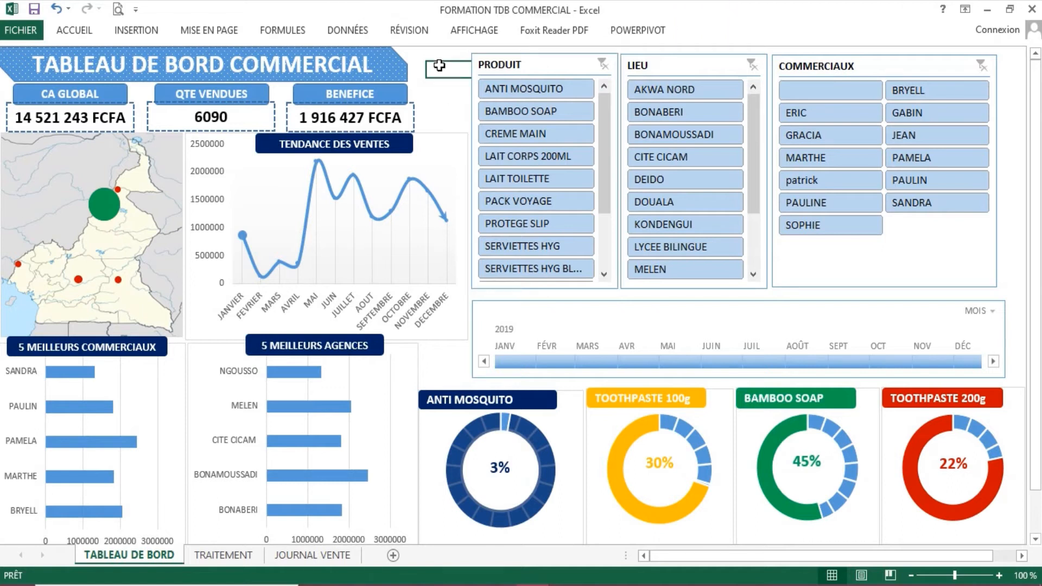
click(539, 64)
click(716, 30)
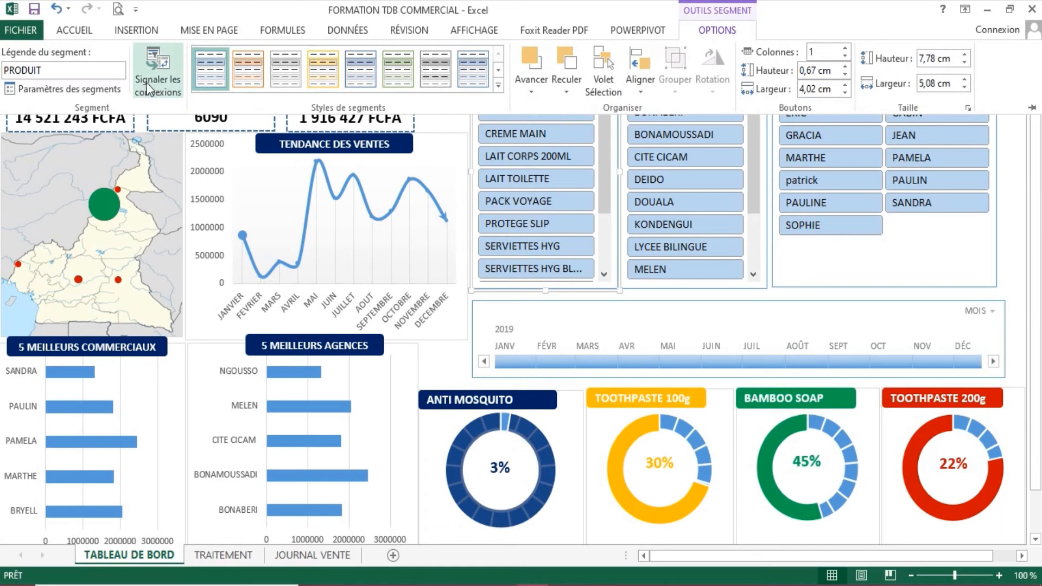
click(147, 87)
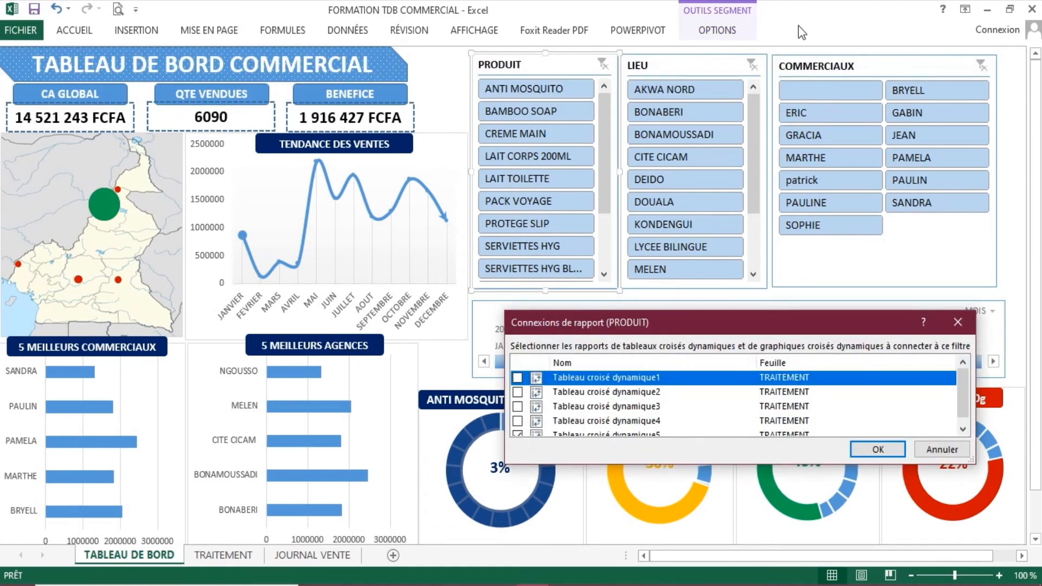
click(937, 450)
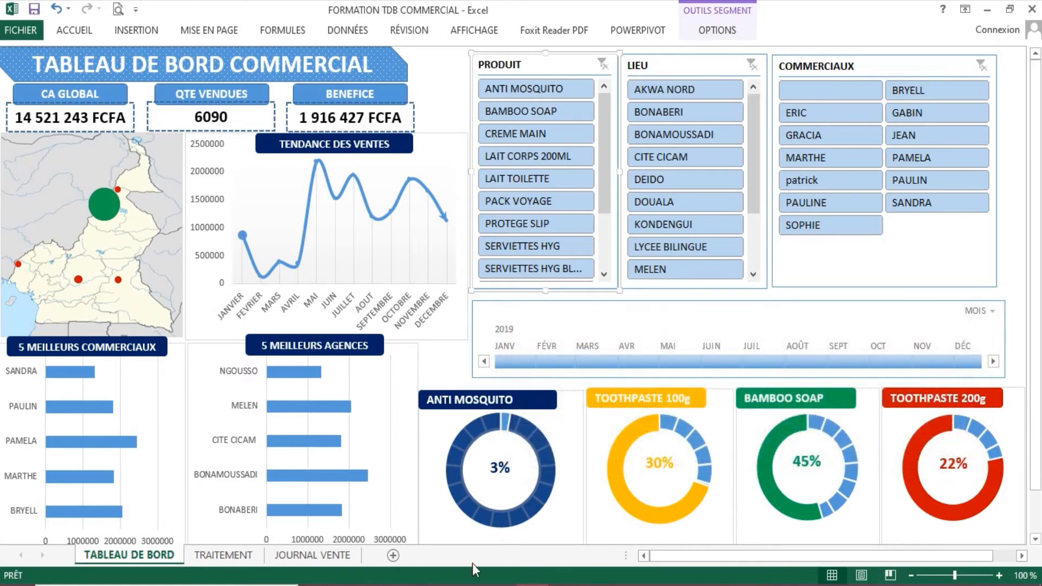
- Rename the pivot table with CA, MARGE and QTE LIVREE per product on the TRAITEMENT sheet to "ca global"
click(222, 556)
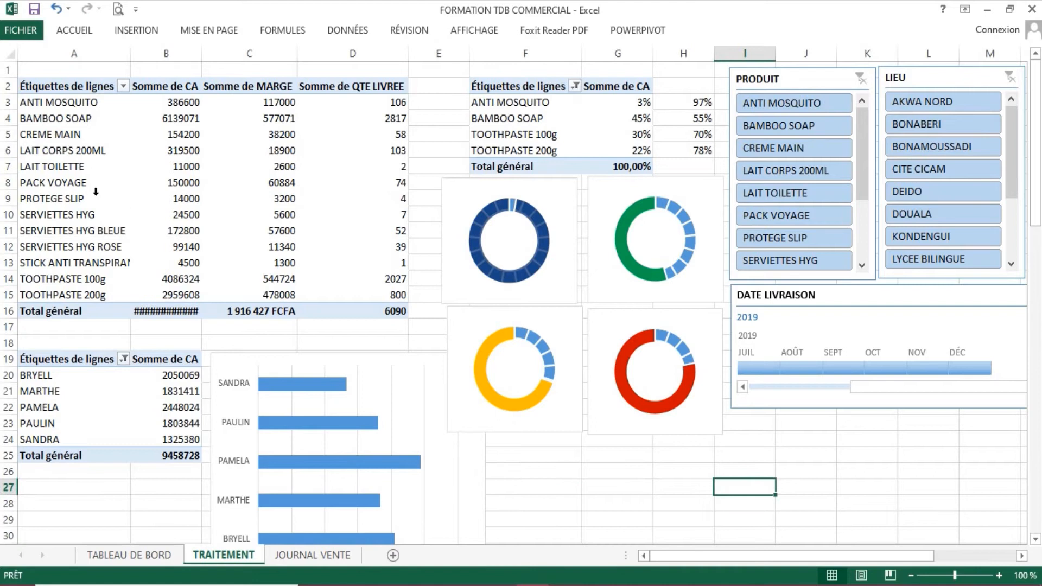
click(95, 191)
click(169, 220)
click(67, 217)
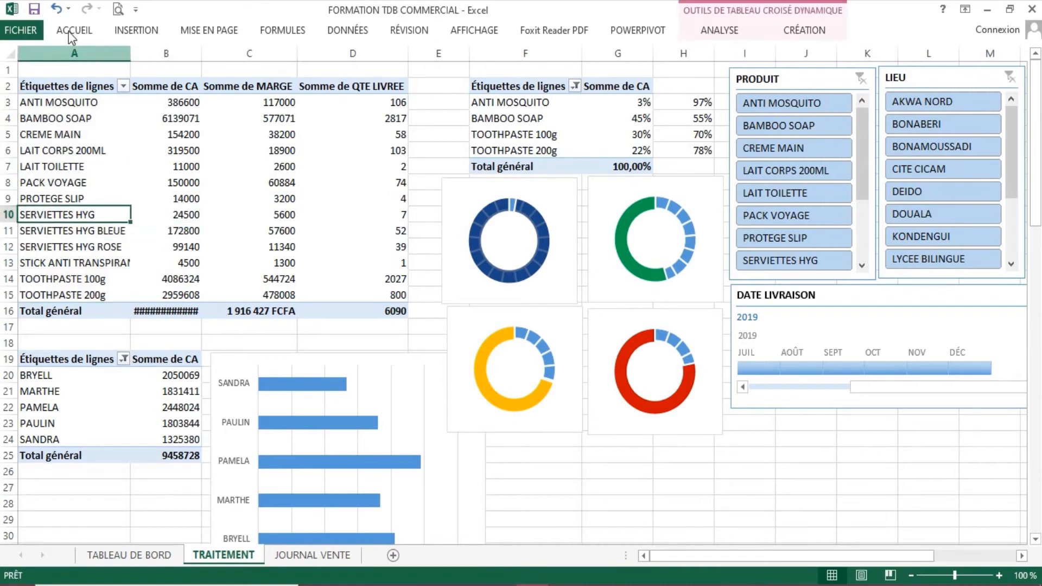
click(735, 30)
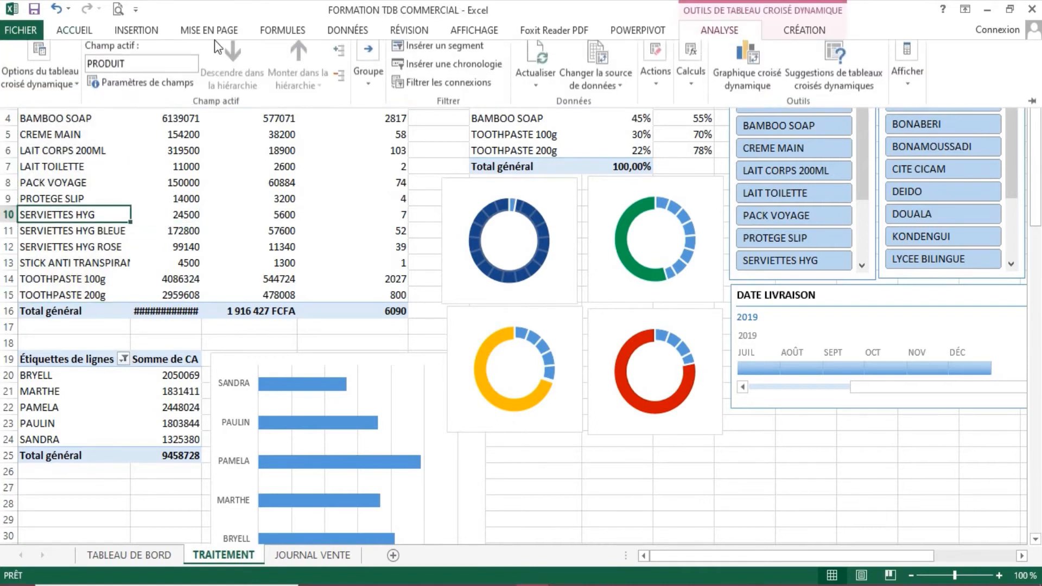
click(47, 84)
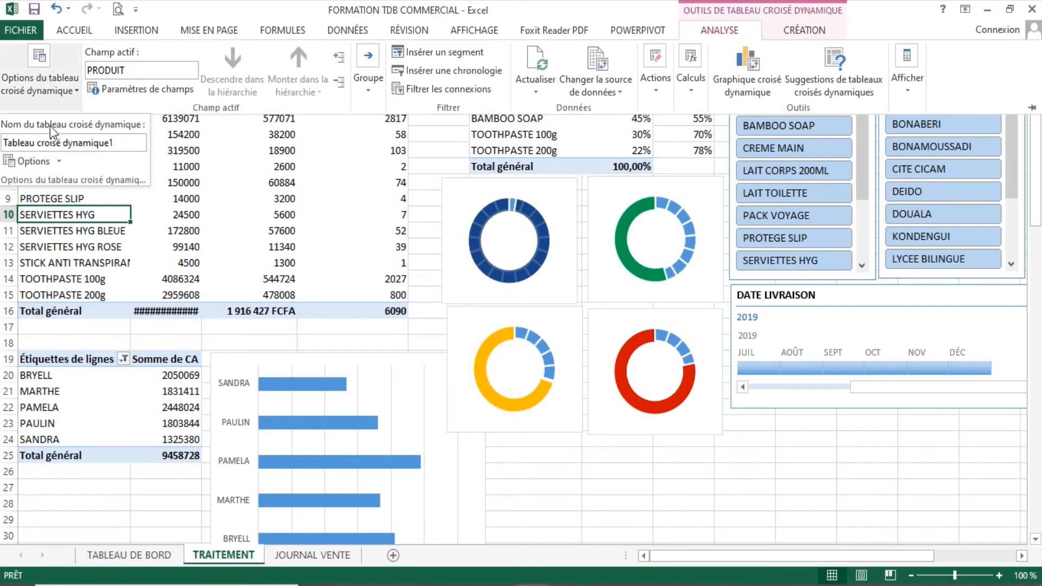
drag(116, 142, 3, 142)
text(ca global)
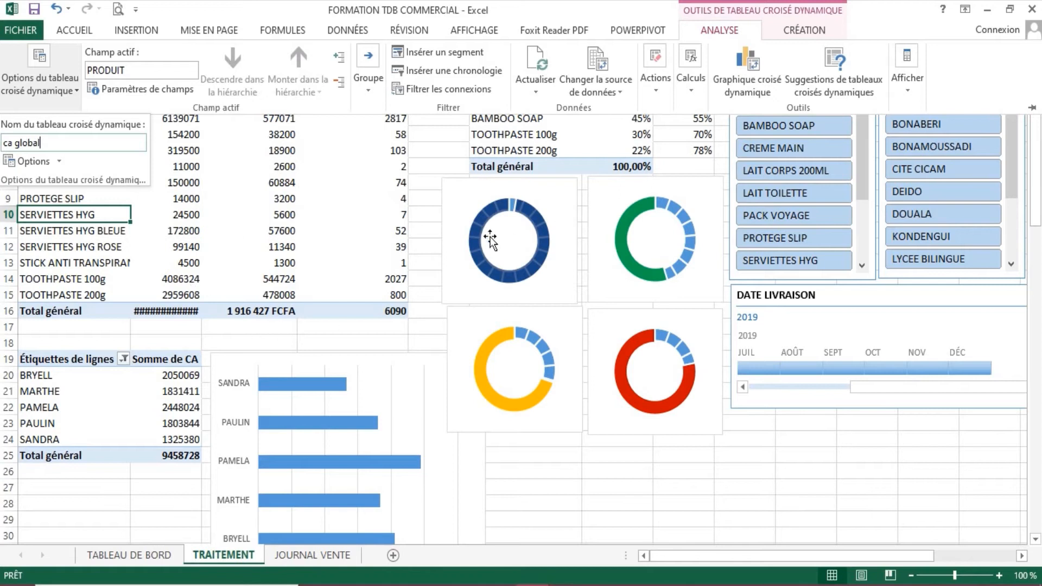
key(Return)
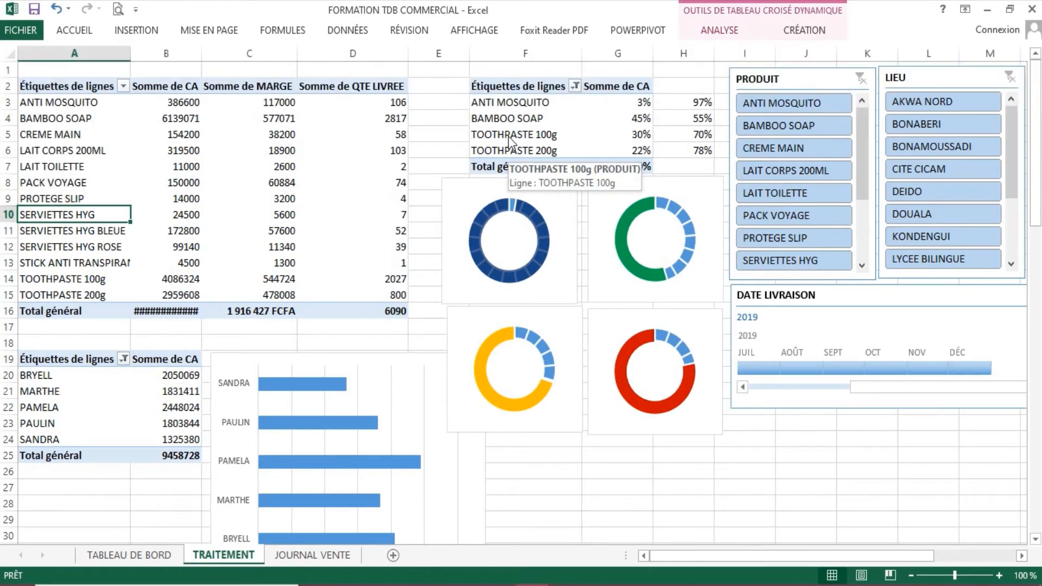
- Rename the pivot table showing the top four products' CA percentages on the TRAITEMENT sheet to "meilleurs articles"
click(501, 125)
click(720, 29)
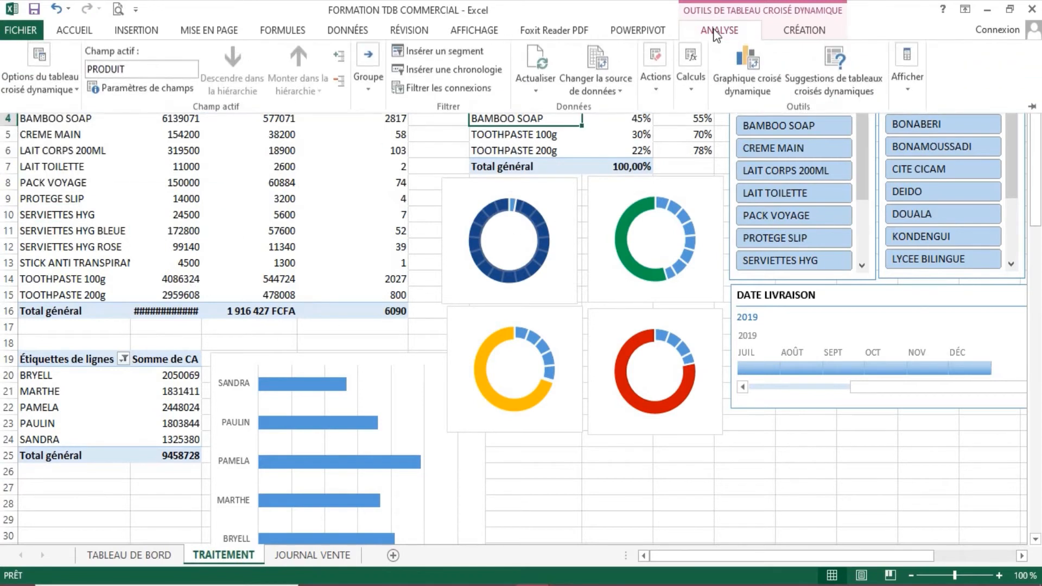
click(36, 86)
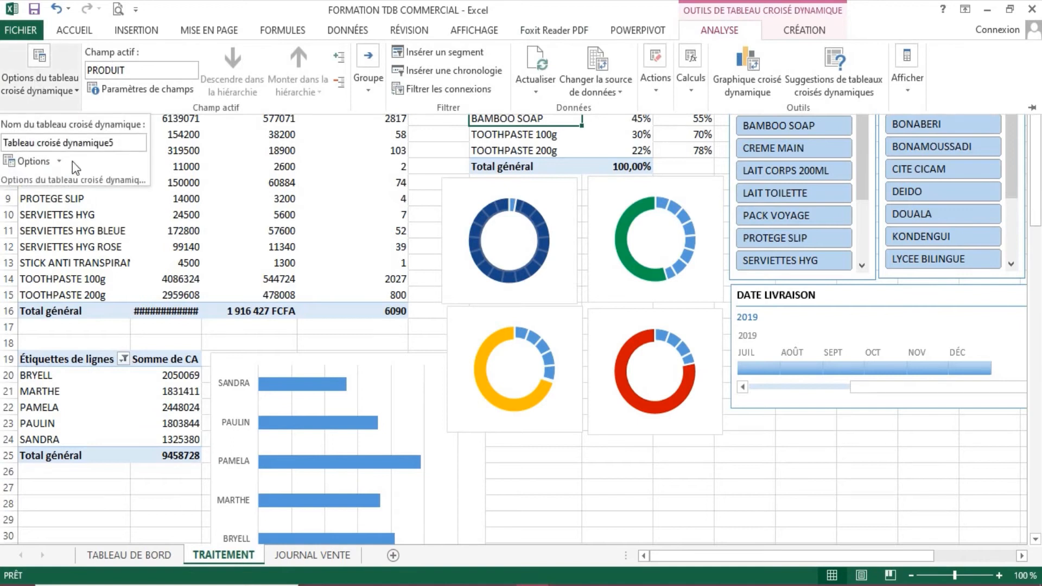
drag(3, 143, 13, 144)
drag(130, 143, 3, 143)
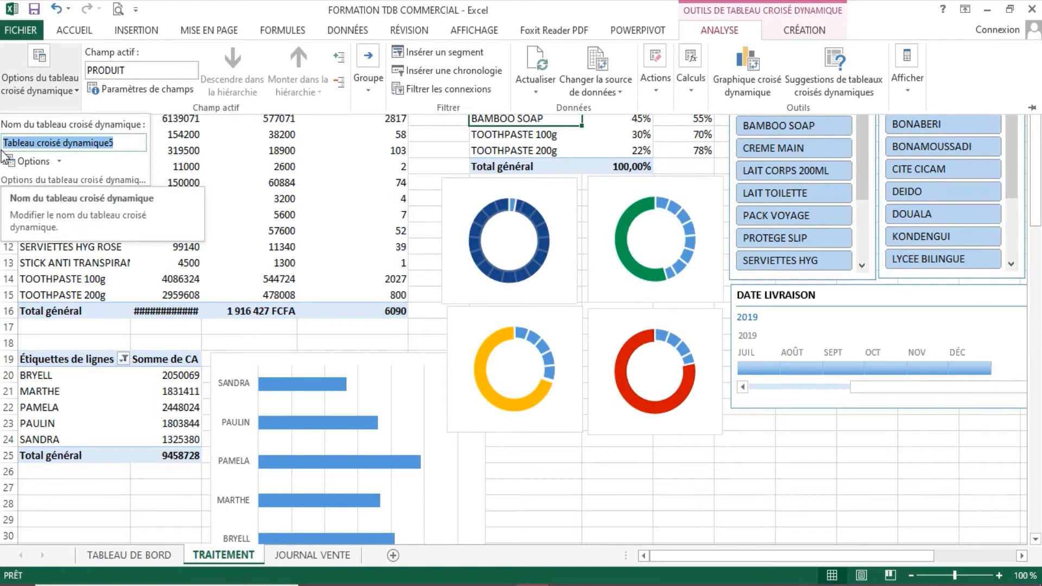
text(meilleurs articles)
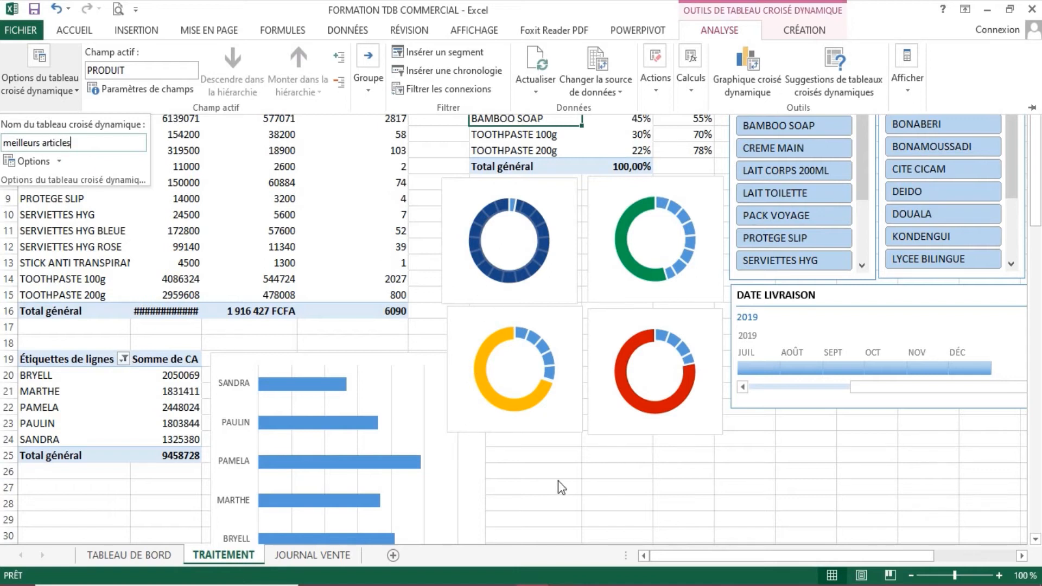
key(Return)
- Rename the pivot table with CA per salesperson to "meilleurs comm"
scroll(575, 473, down, 2)
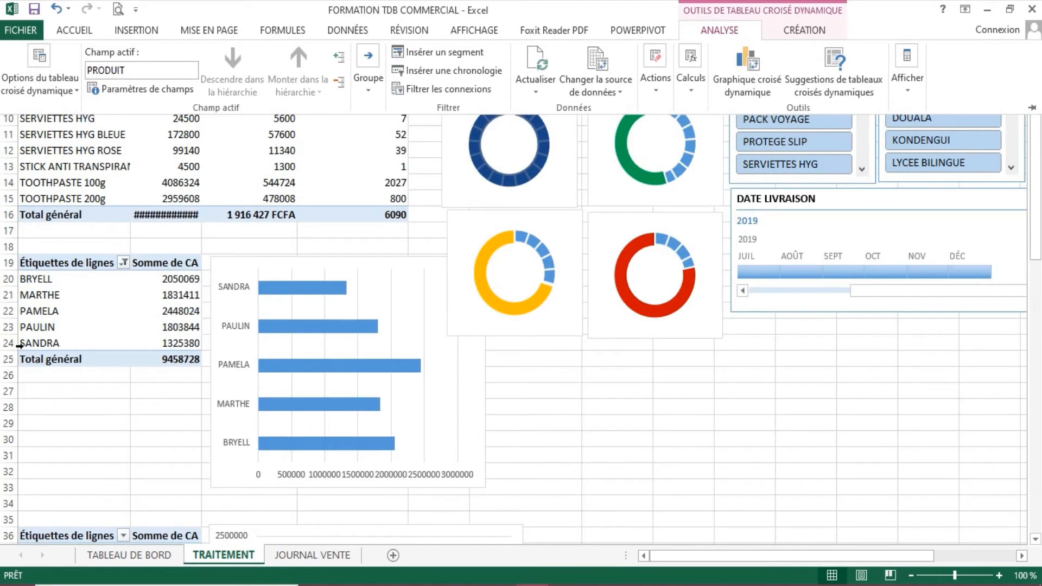
click(35, 326)
click(37, 311)
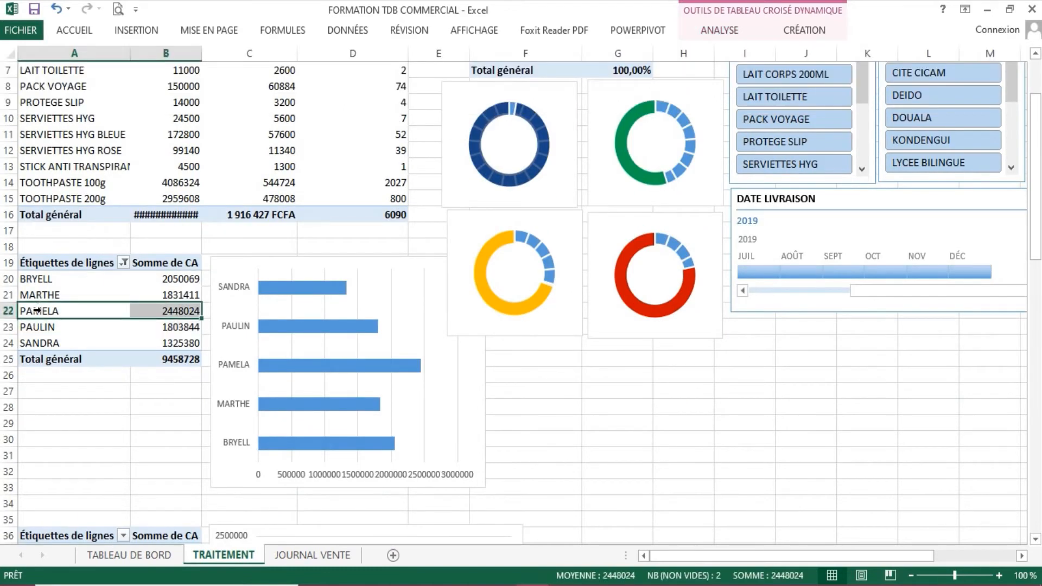
click(721, 30)
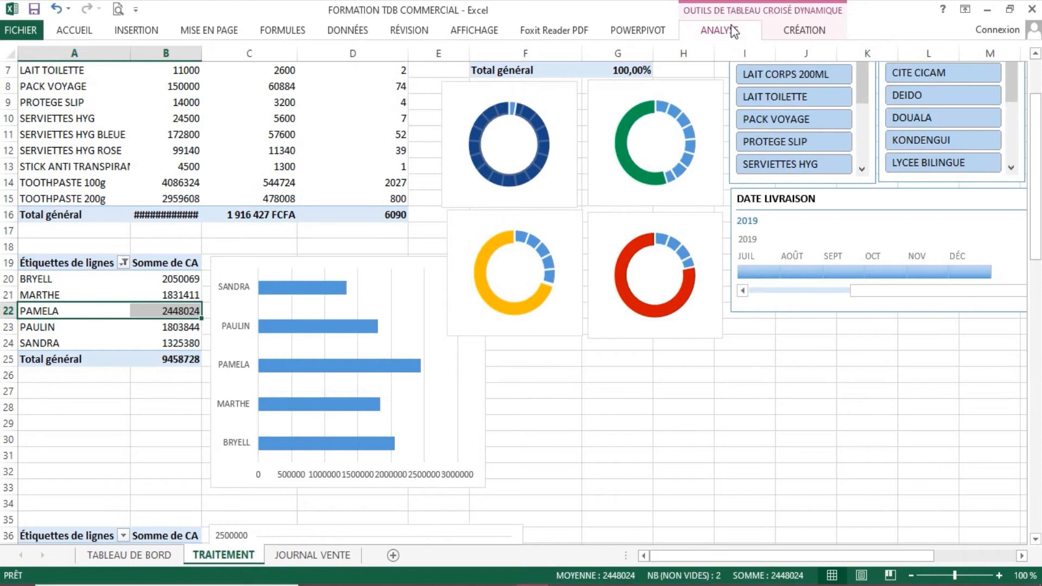
click(40, 72)
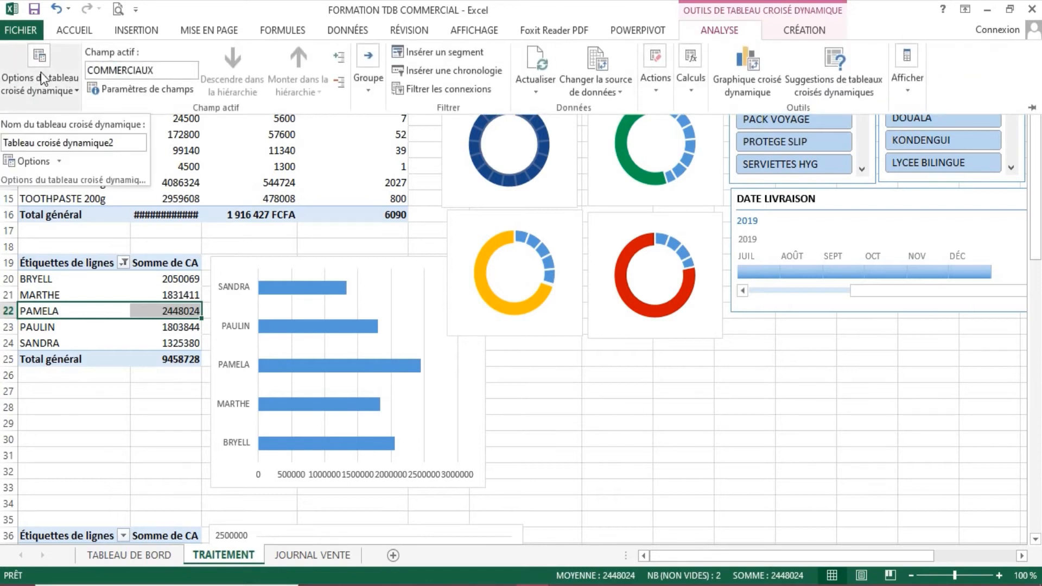
click(77, 143)
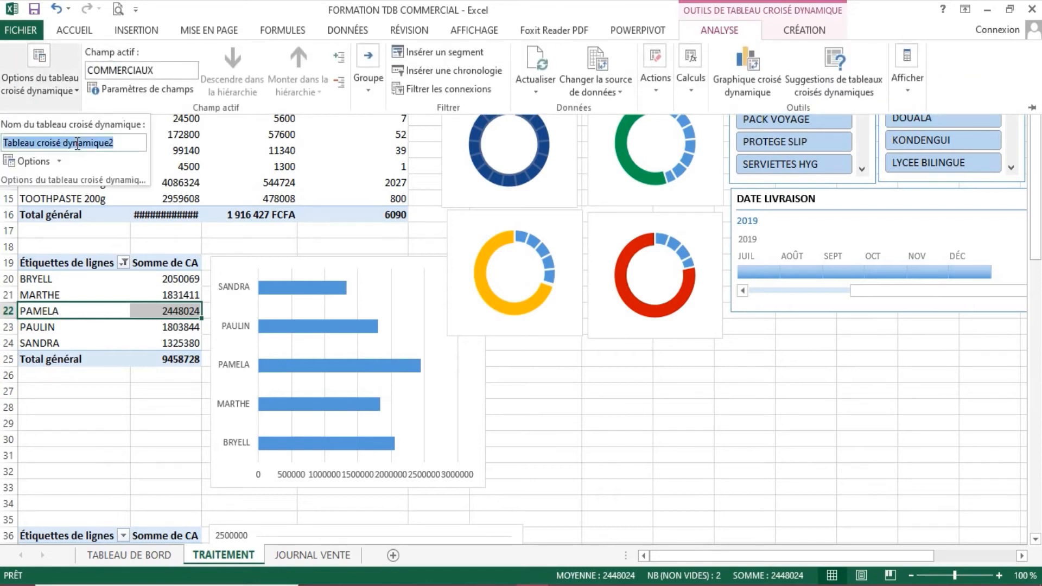
text(meilleur)
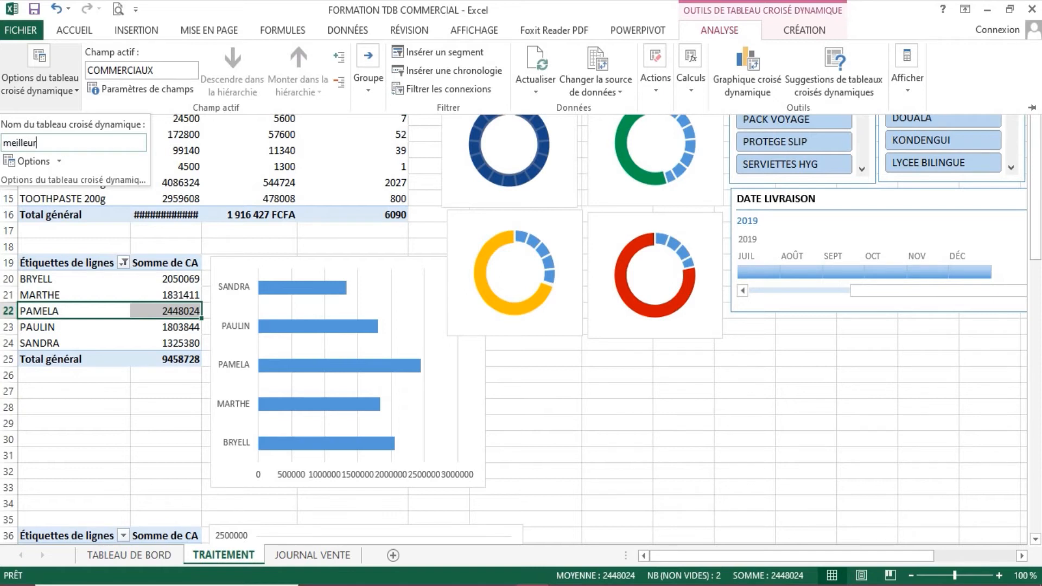
text(s comm)
key(Return)
key(ctrl+F1)
- Rename the pivot table with CA per delivery month to "tendance de ven"
scroll(111, 391, down, 4)
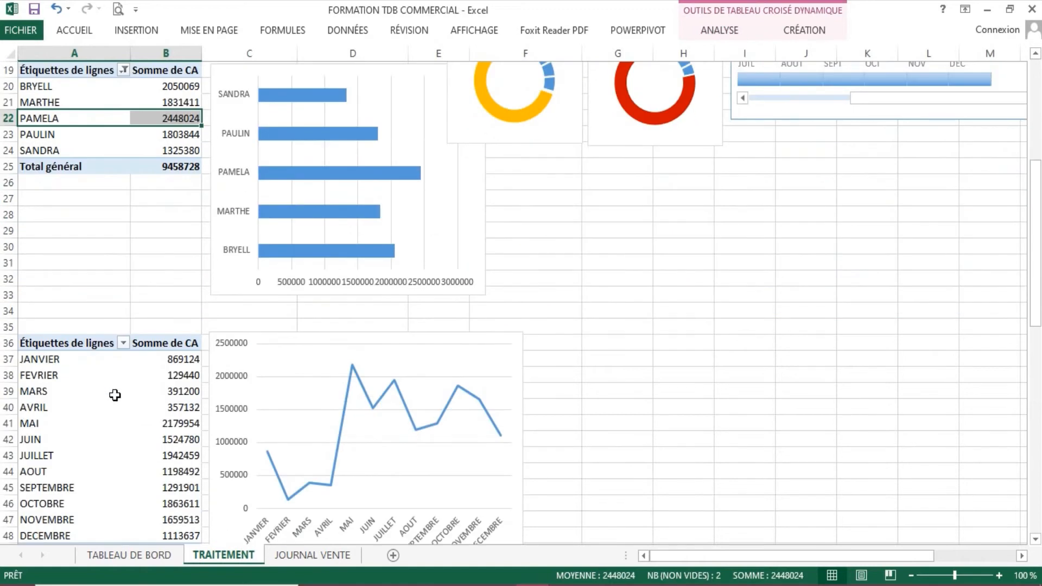
click(108, 391)
scroll(82, 385, down, 1)
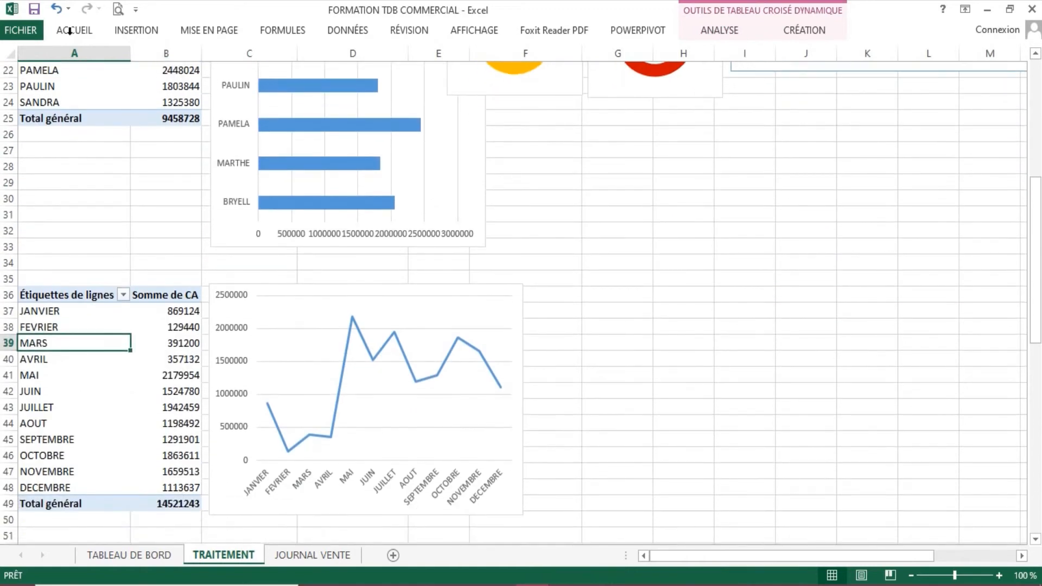
click(722, 30)
click(38, 82)
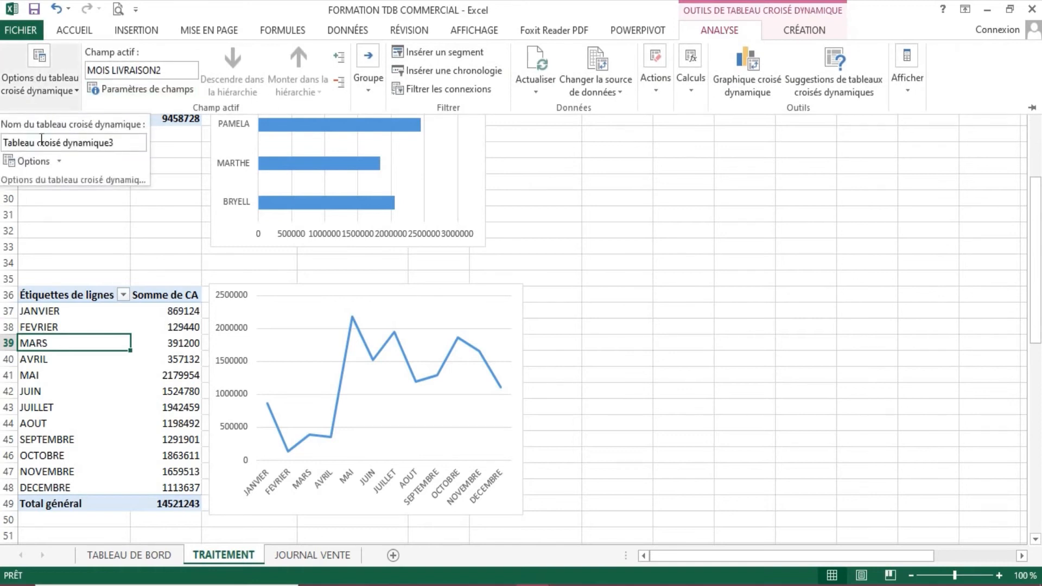
click(42, 140)
text(tend)
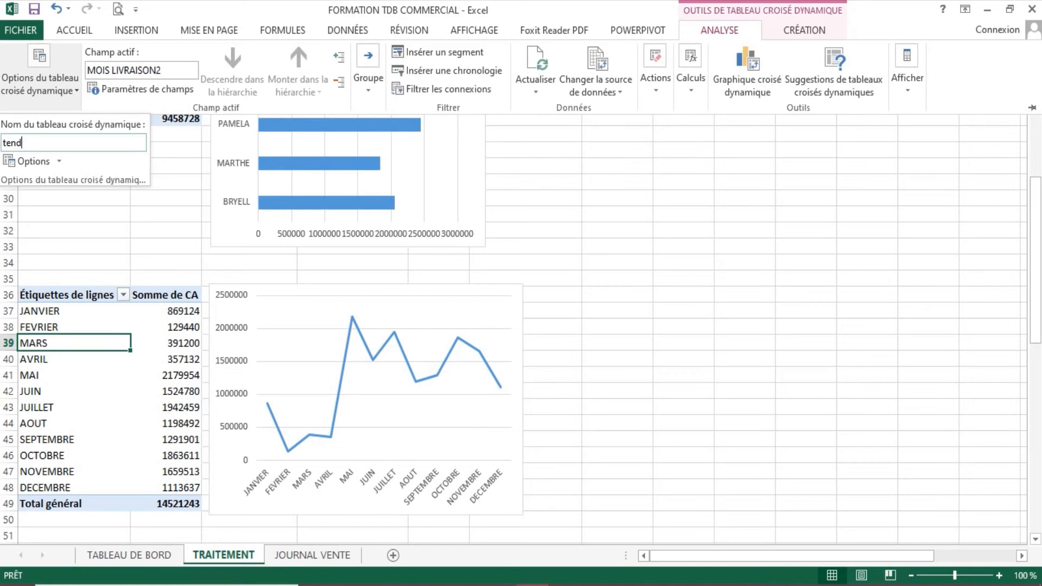
text(ance de ven)
key(Return)
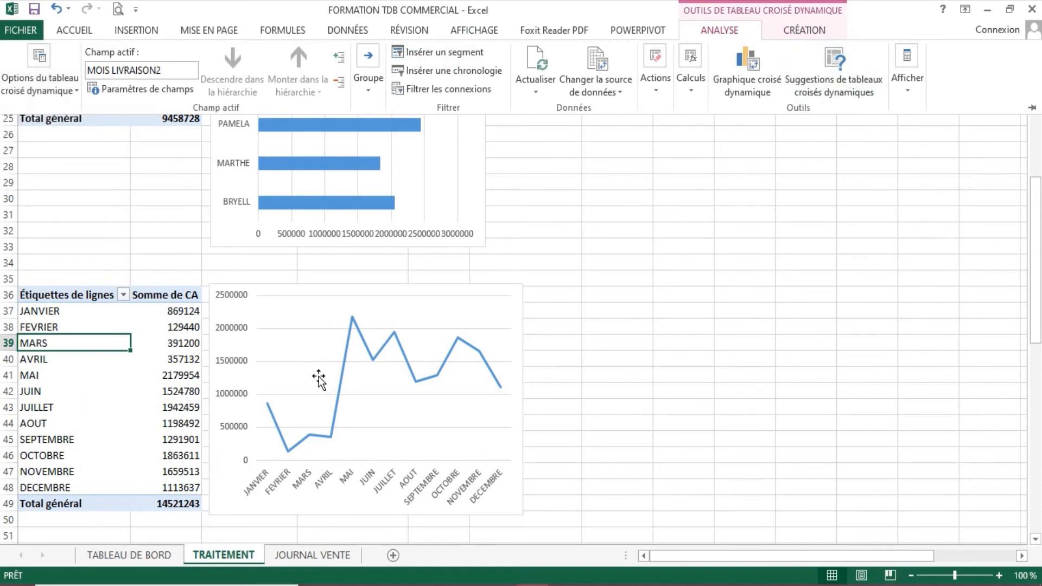
- Rename the pivot table with CA per LIEU to "meilleur site de vente"
scroll(320, 377, down, 4)
scroll(321, 375, down, 3)
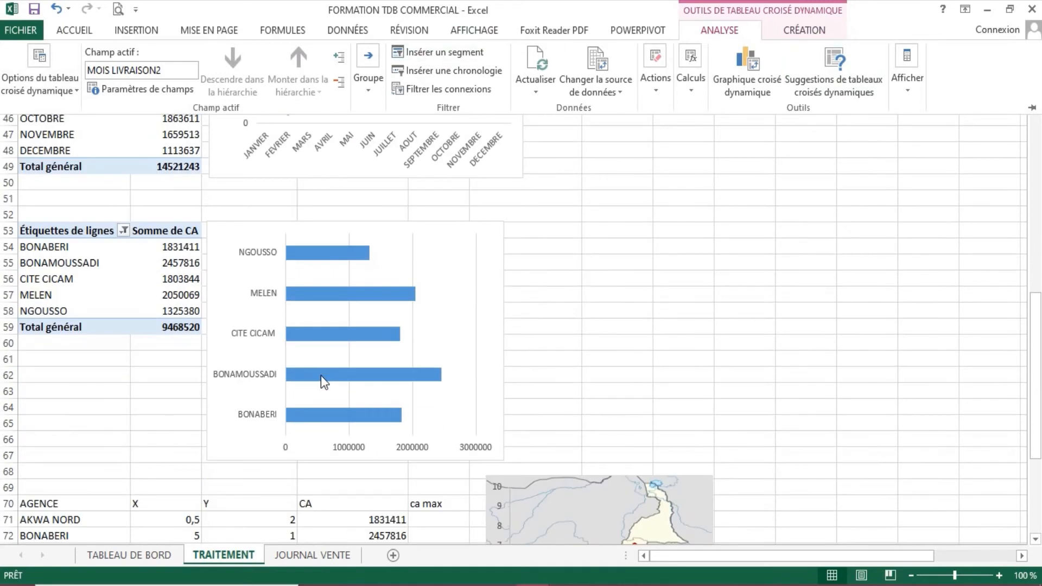
click(47, 287)
click(52, 265)
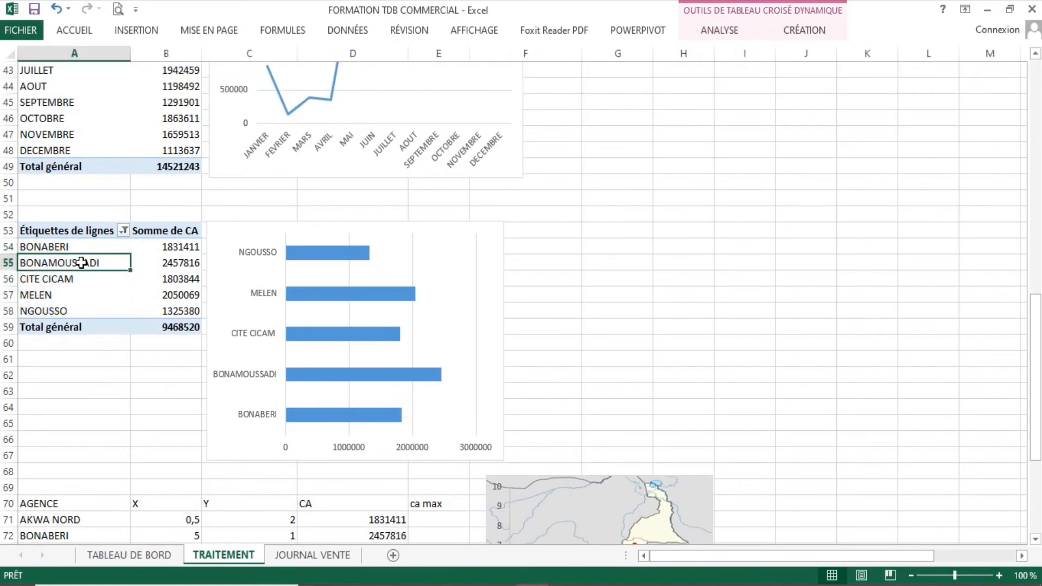
click(719, 31)
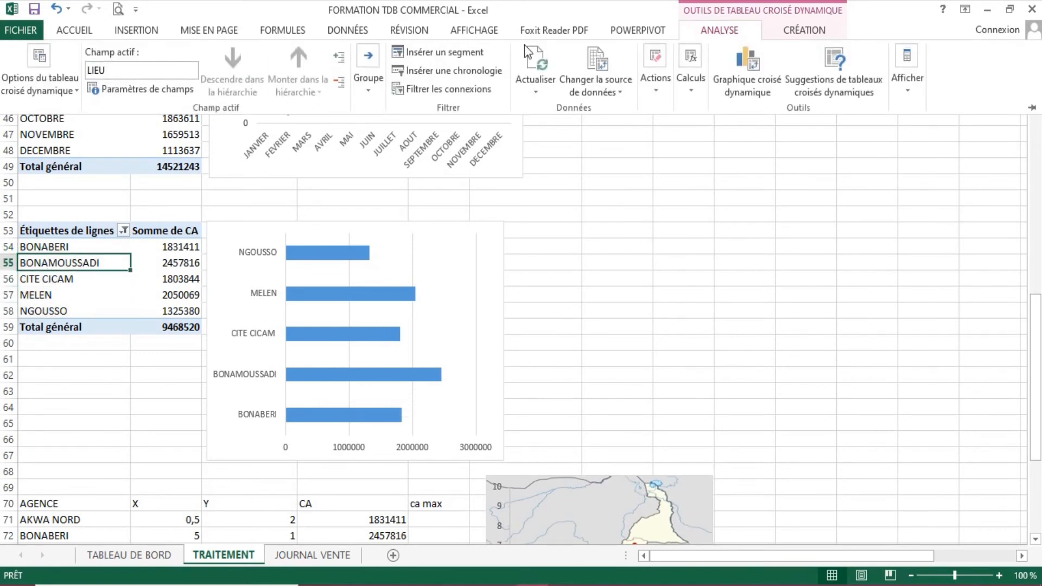
click(41, 76)
click(59, 144)
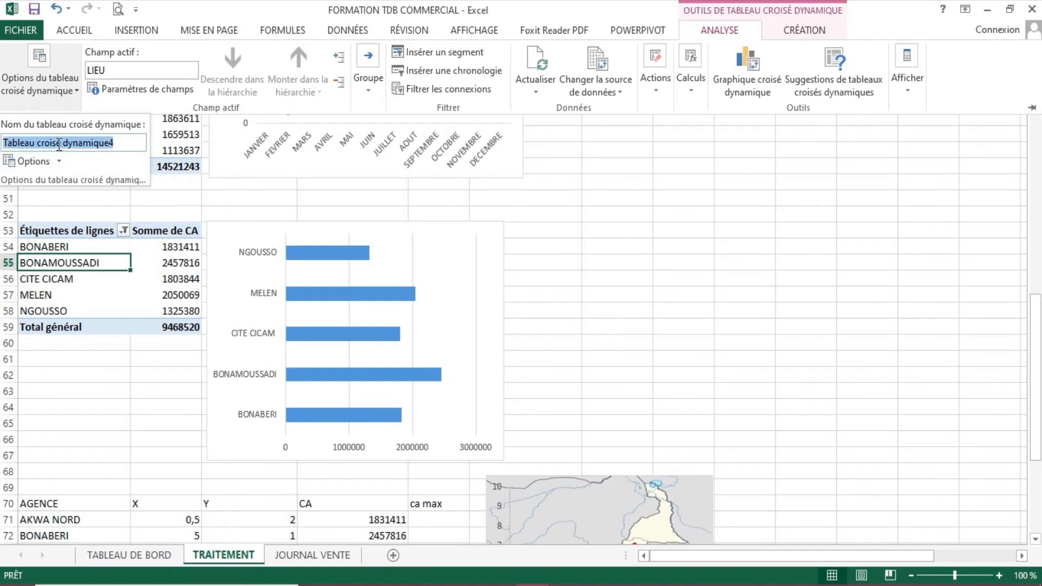
text(meilleur sit)
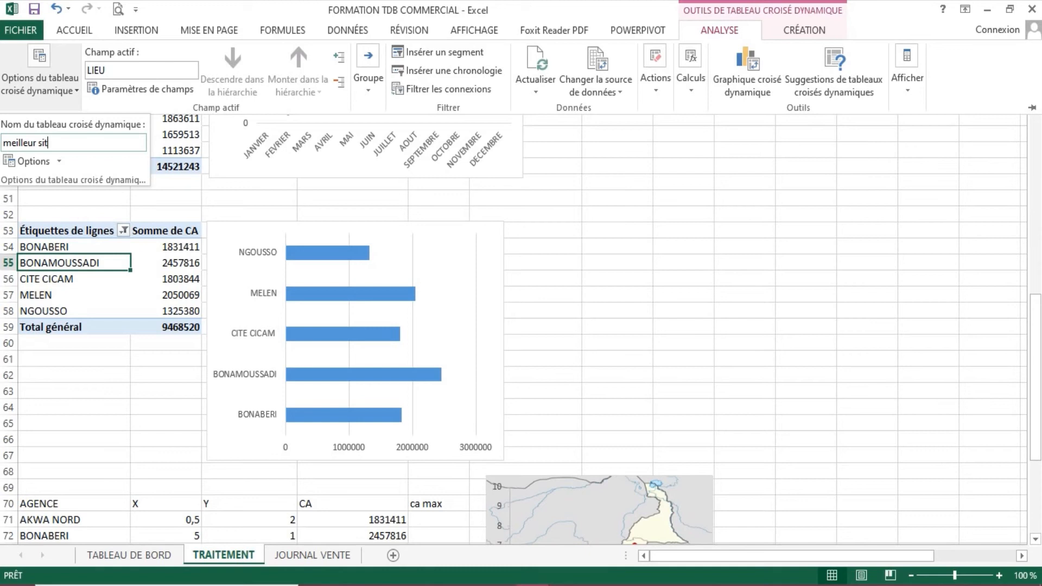
text(e de vente)
key(Return)
- Look over the pivot tables, charts and agency map data on the TRAITEMENT sheet
click(574, 268)
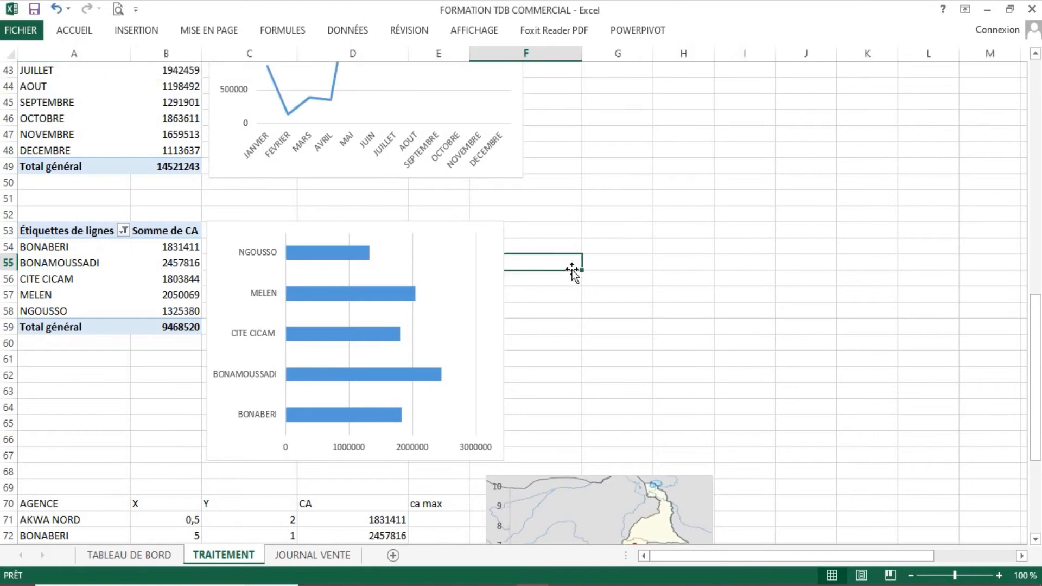
scroll(574, 271, up, 6)
scroll(572, 271, down, 2)
scroll(573, 272, down, 12)
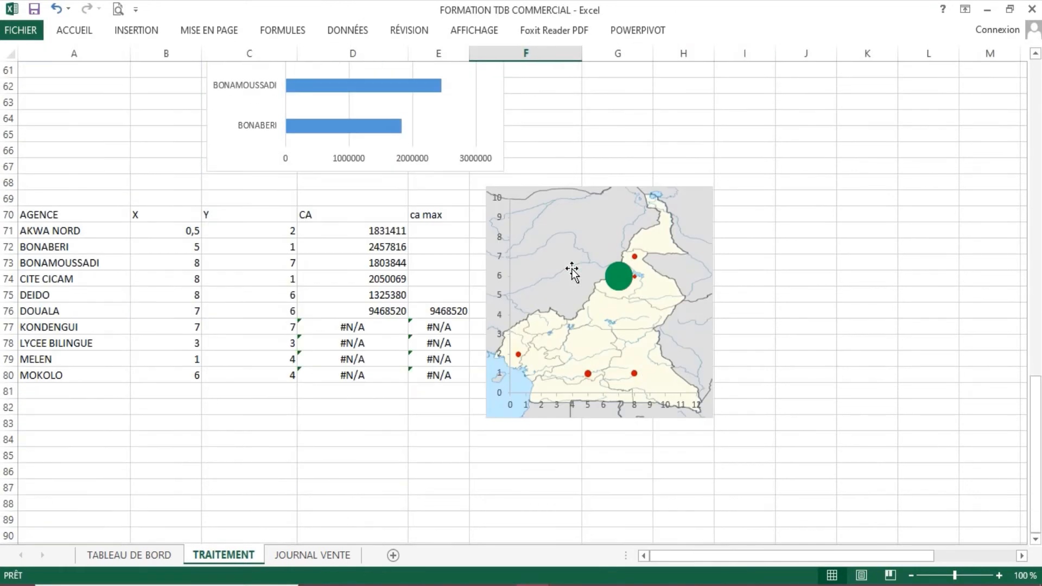
scroll(572, 272, up, 20)
scroll(572, 271, up, 2)
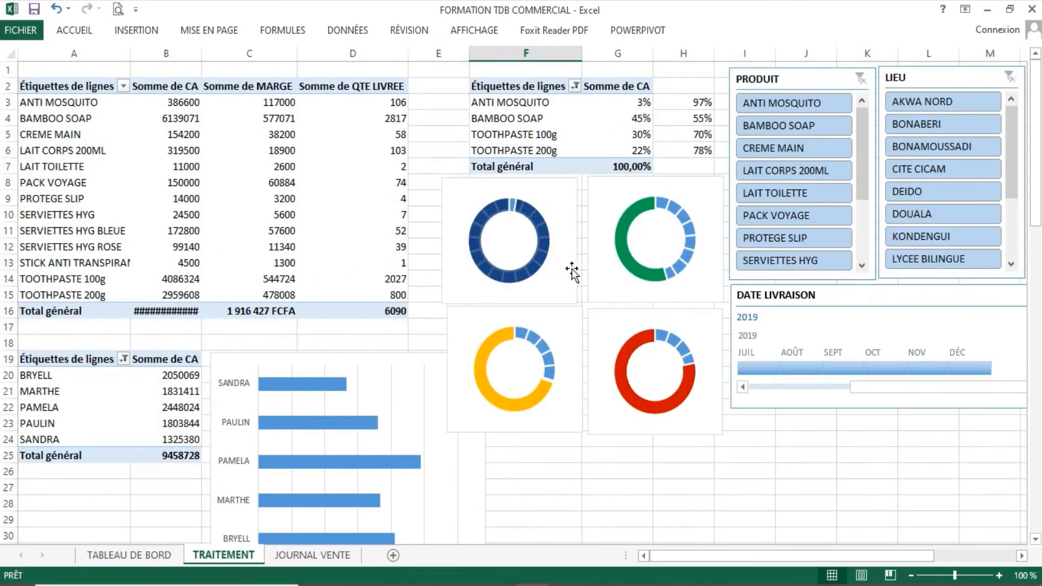
- Save the workbook
click(71, 31)
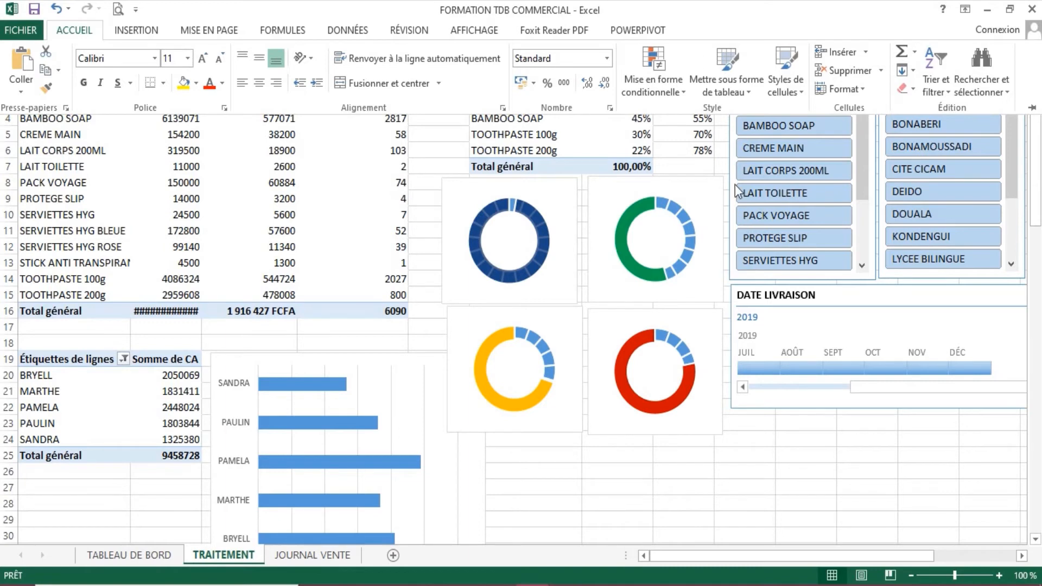
click(796, 483)
click(21, 31)
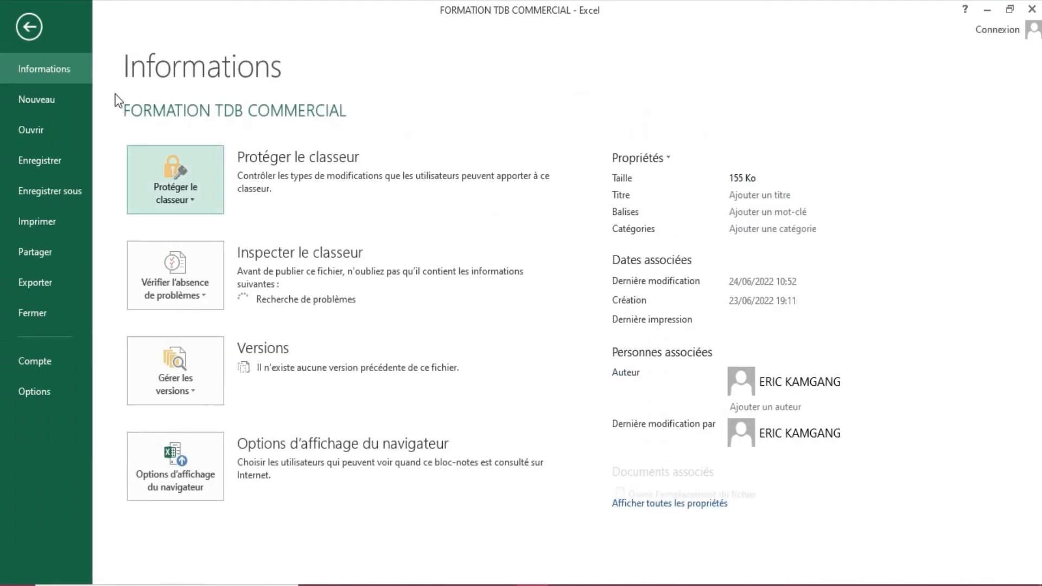
click(25, 25)
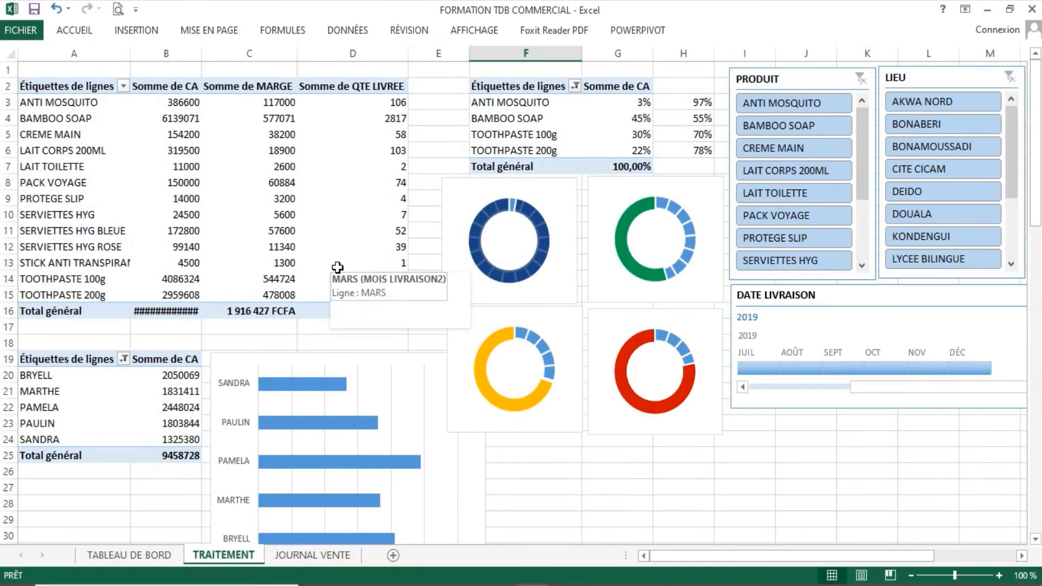
key(ctrl+s)
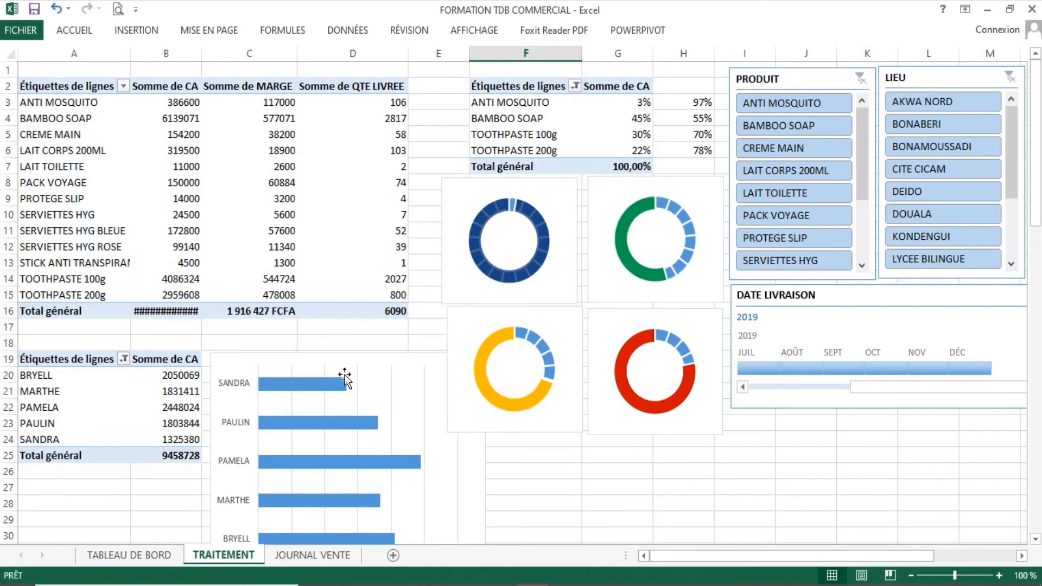
click(133, 31)
click(82, 32)
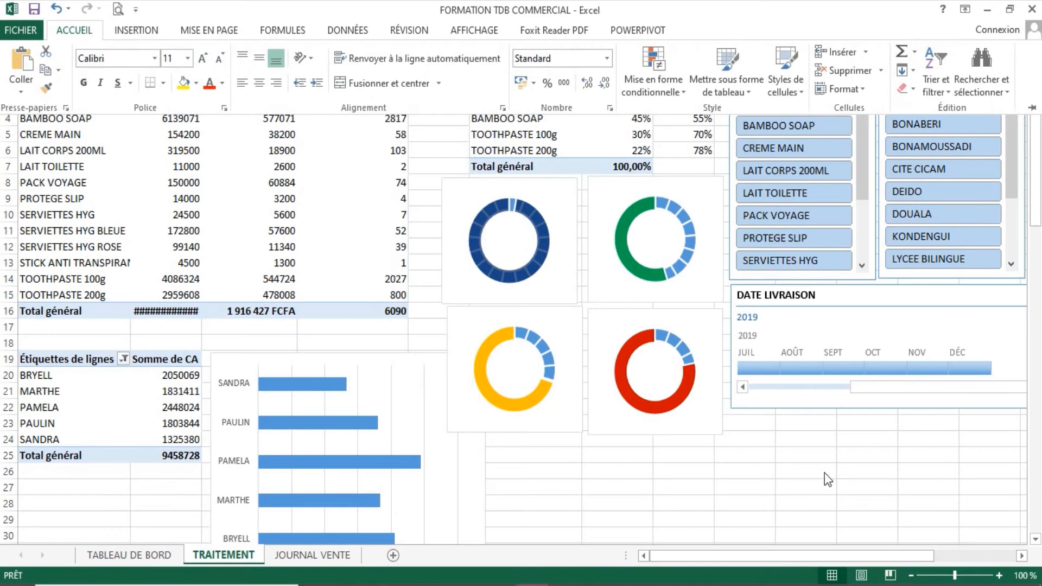
click(726, 491)
- Return to the TABLEAU DE BORD sheet and look over its key figures, charts, slicers and timeline
click(128, 555)
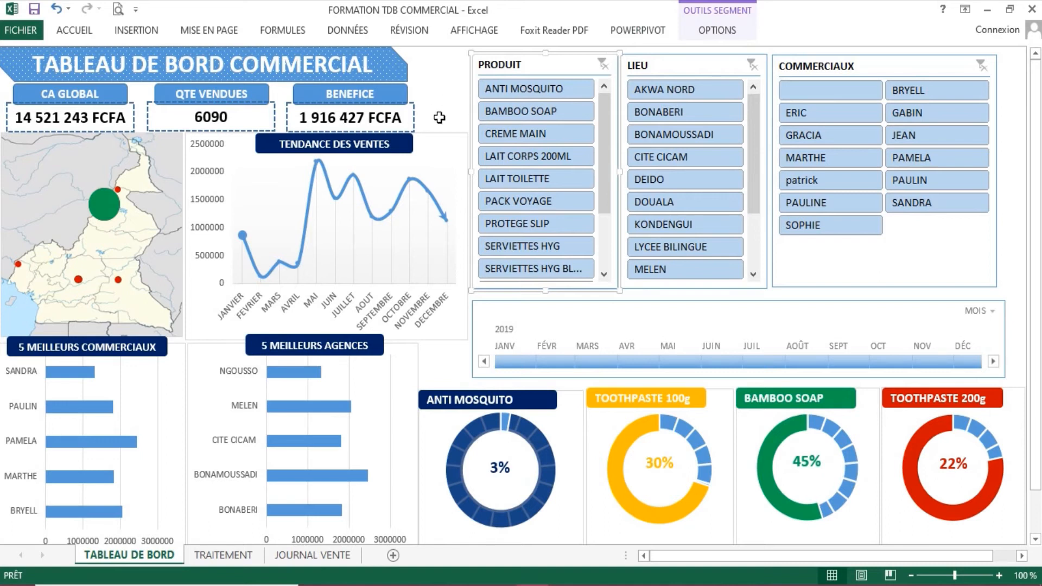
click(134, 127)
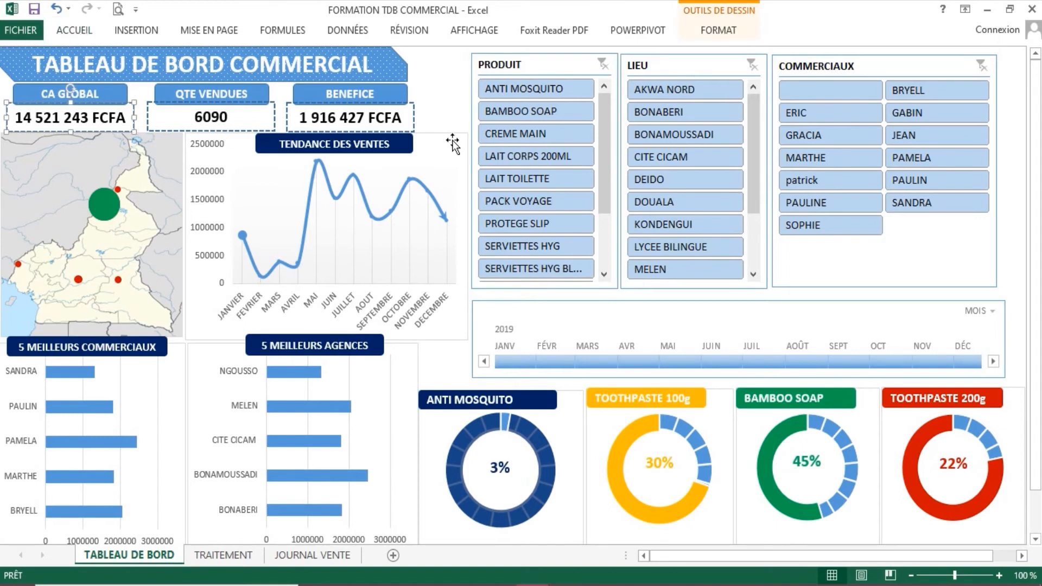
click(442, 114)
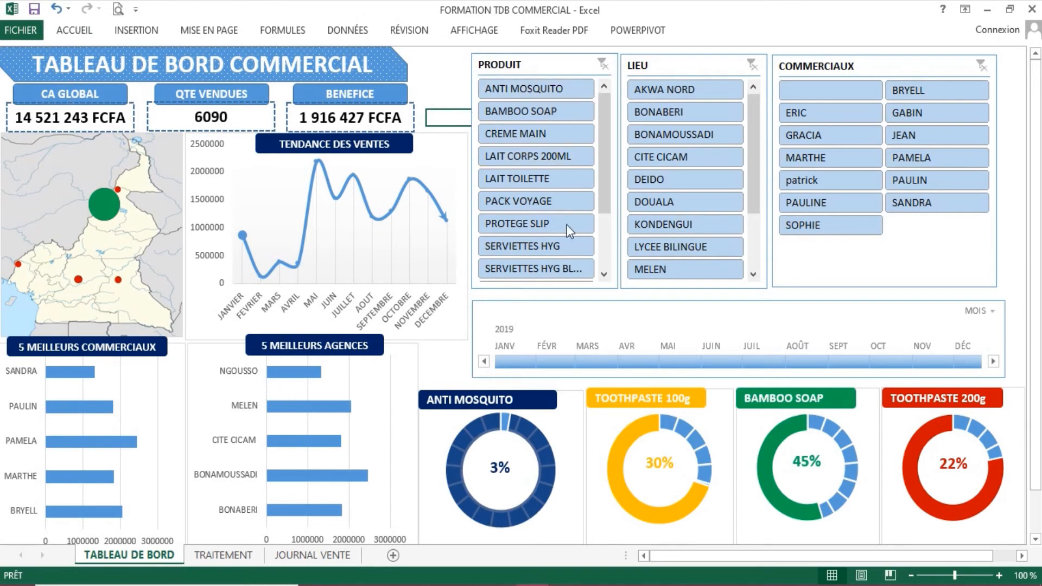
scroll(354, 352, down, 3)
scroll(354, 351, up, 3)
click(442, 86)
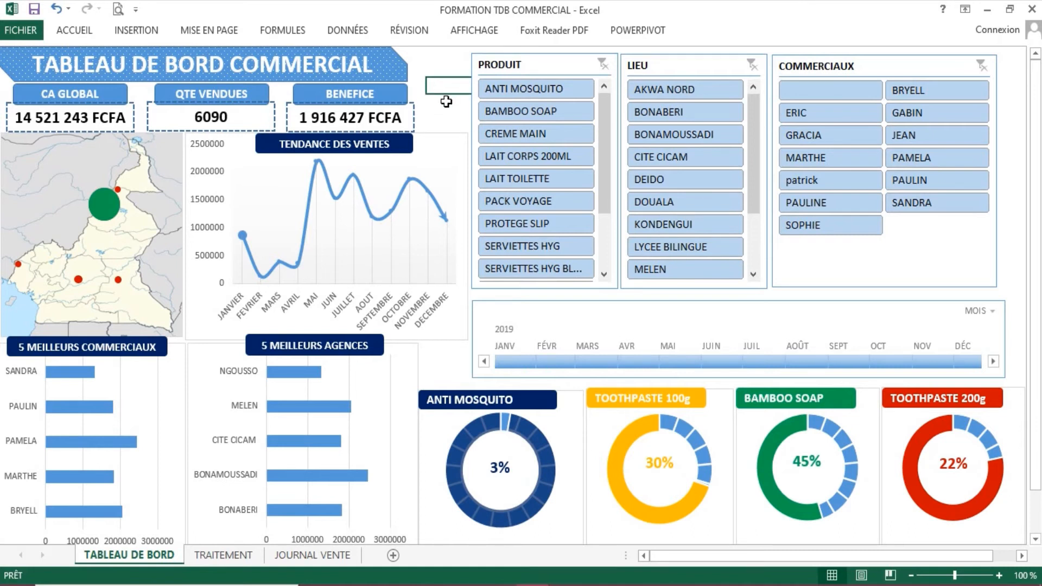
- Connect the PRODUIT slicer to the ca global, meilleur site de vente, meilleurs commerciaux and tendance de ventes pivot tables as well
click(553, 66)
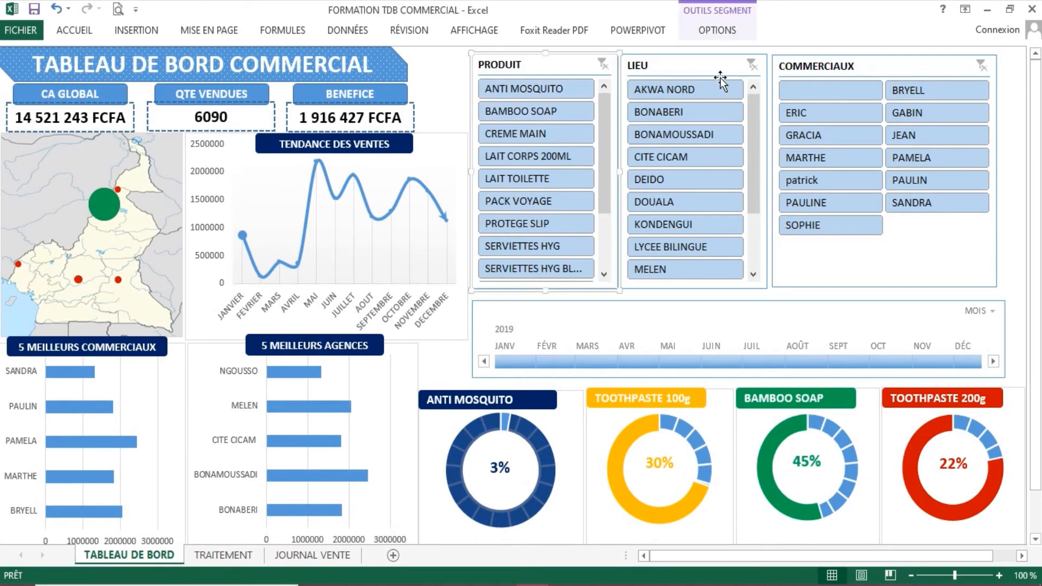
right_click(547, 64)
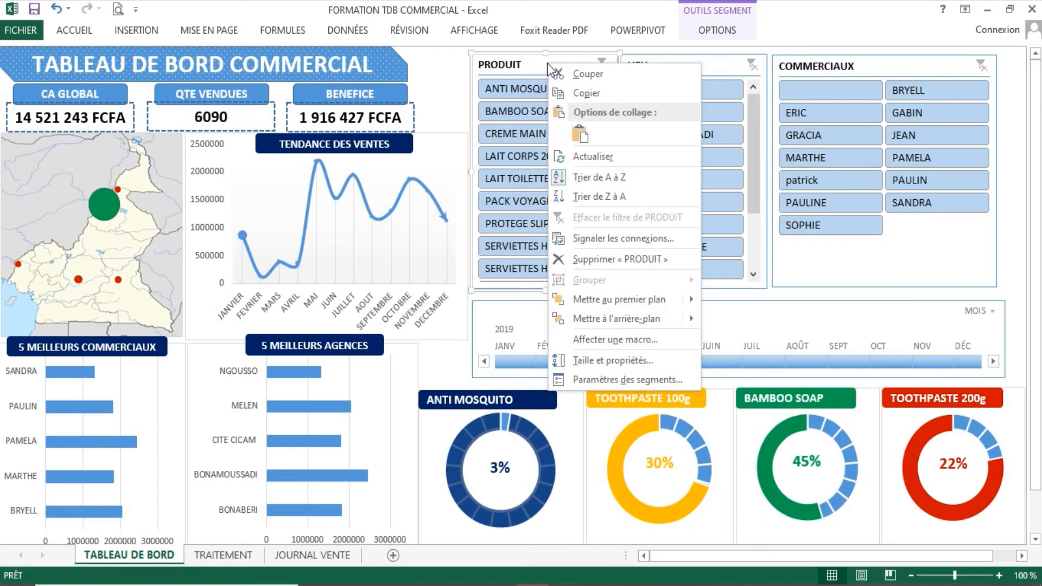
click(532, 64)
click(722, 31)
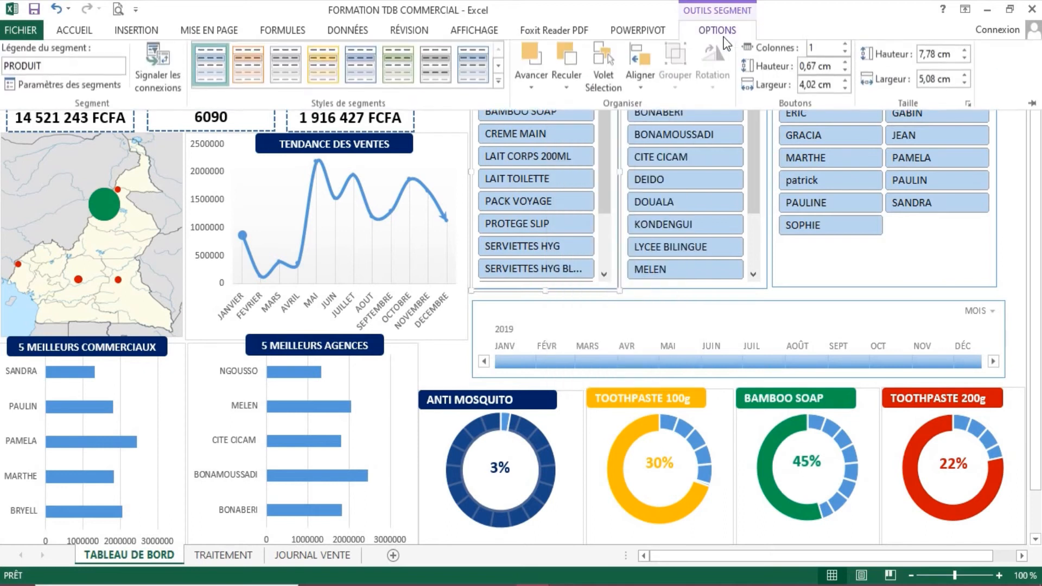
click(171, 90)
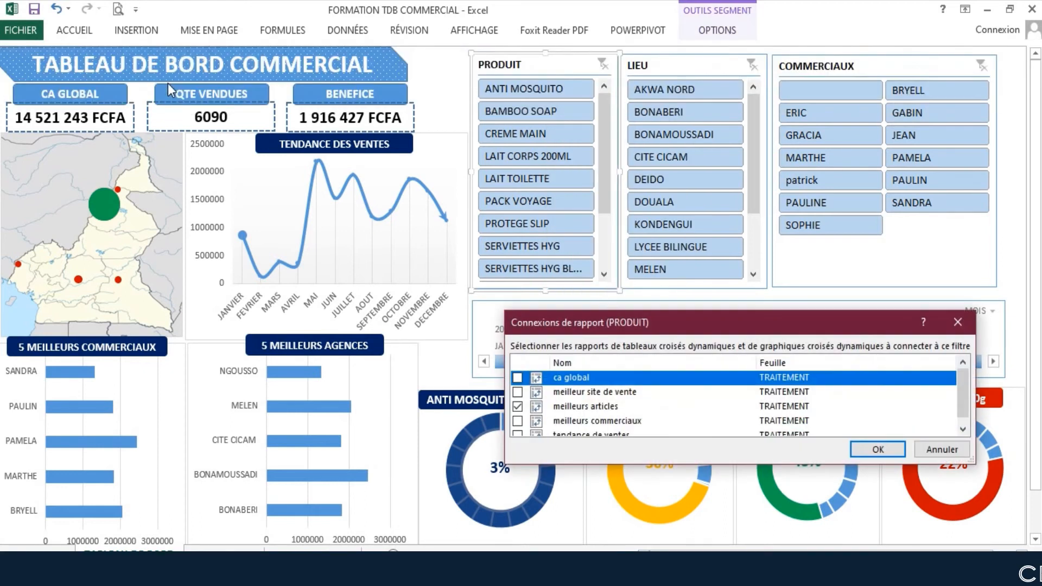
click(518, 378)
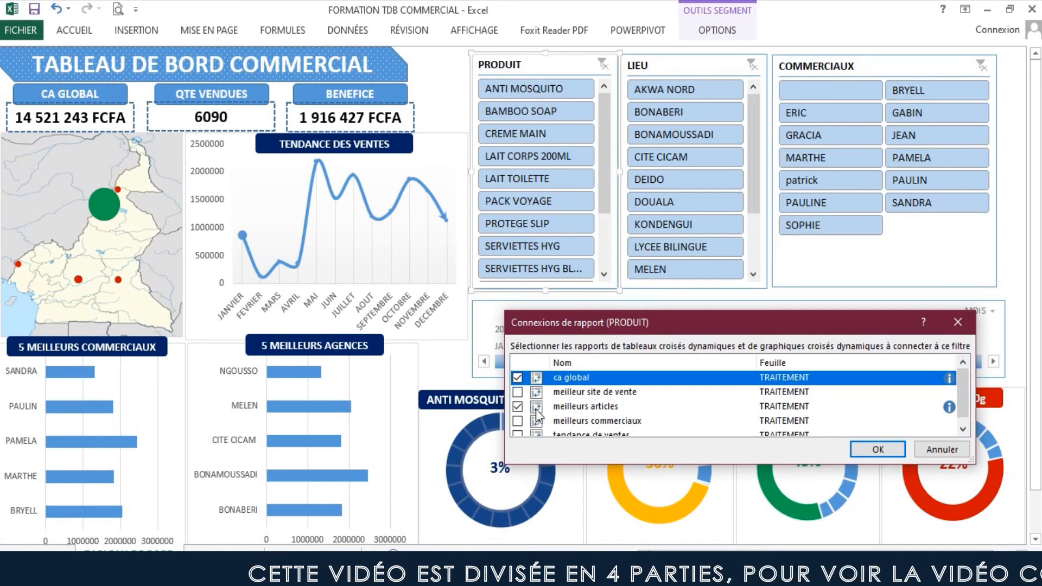
click(517, 392)
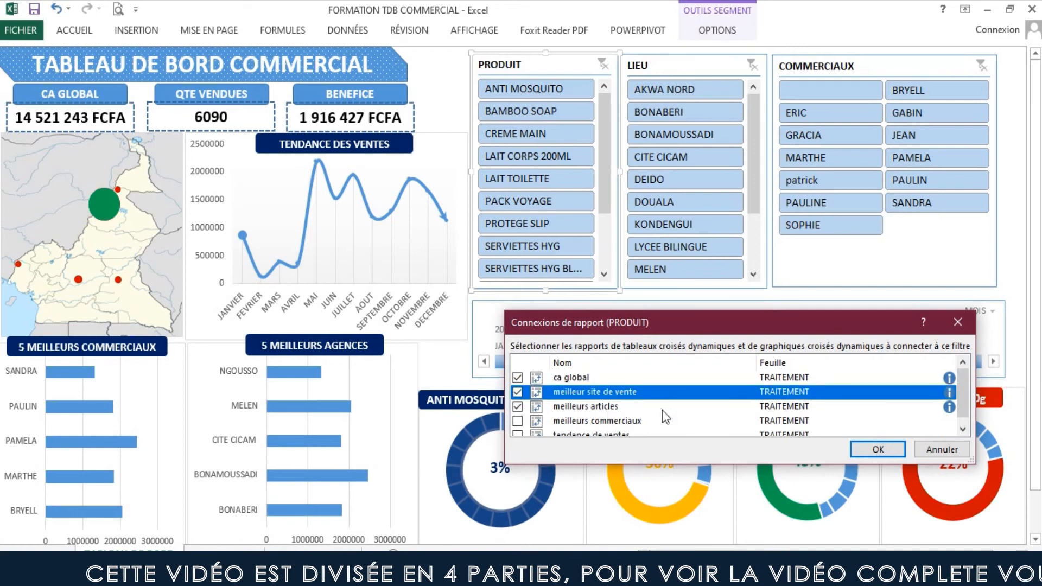
click(963, 429)
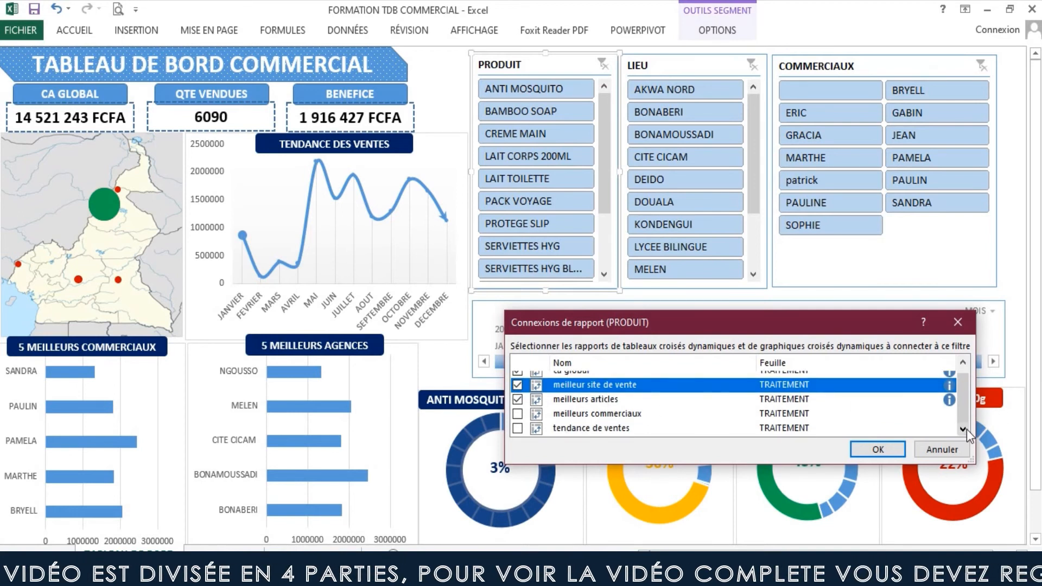
click(517, 413)
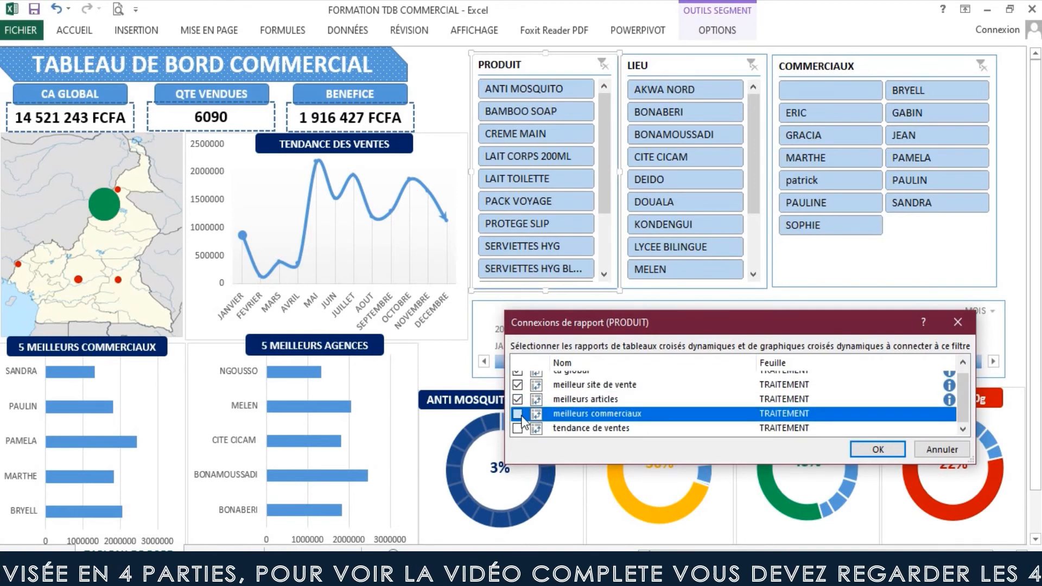
click(518, 430)
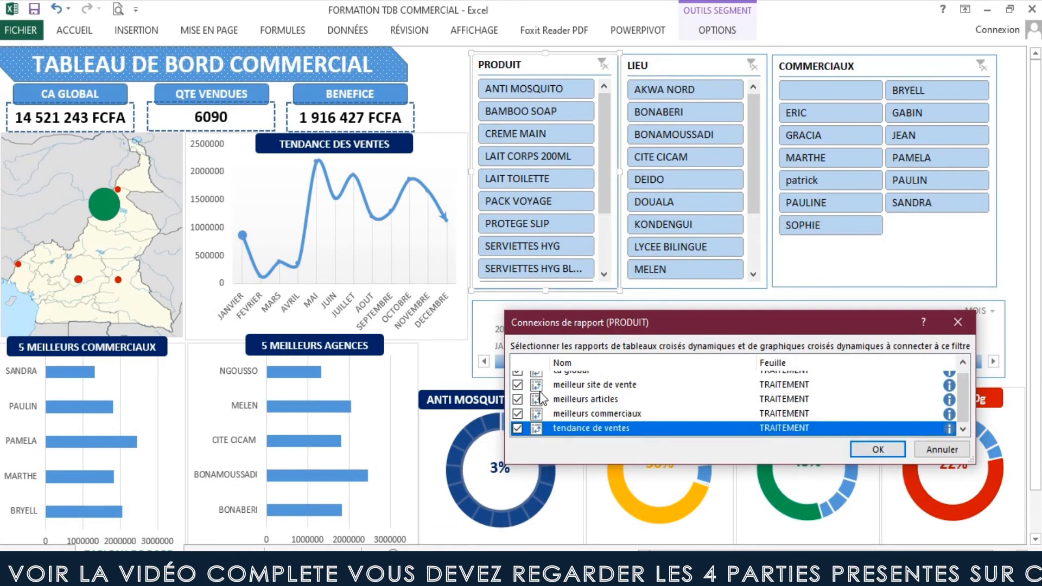
scroll(517, 390, up, 1)
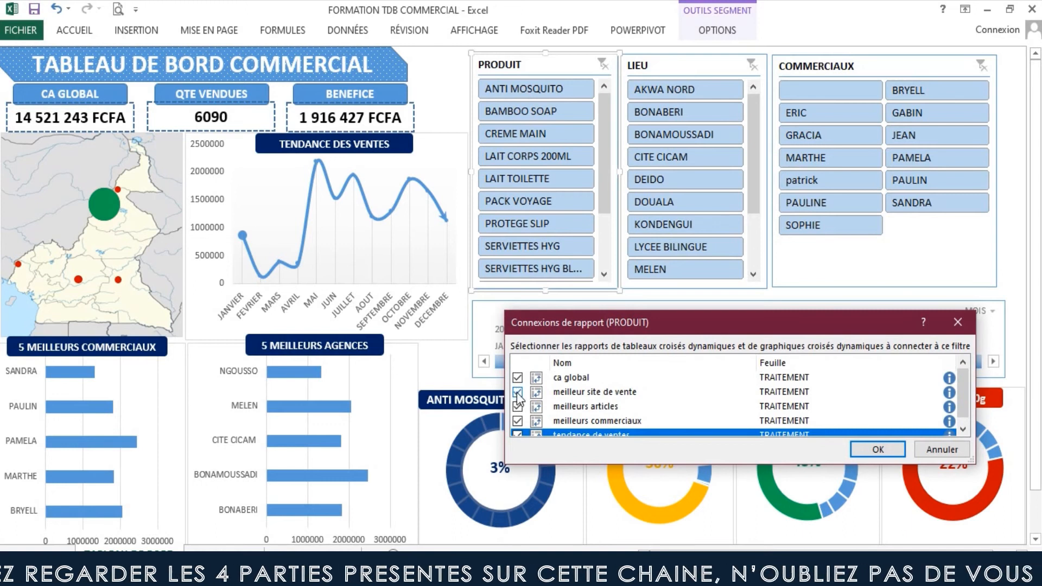
scroll(635, 400, down, 1)
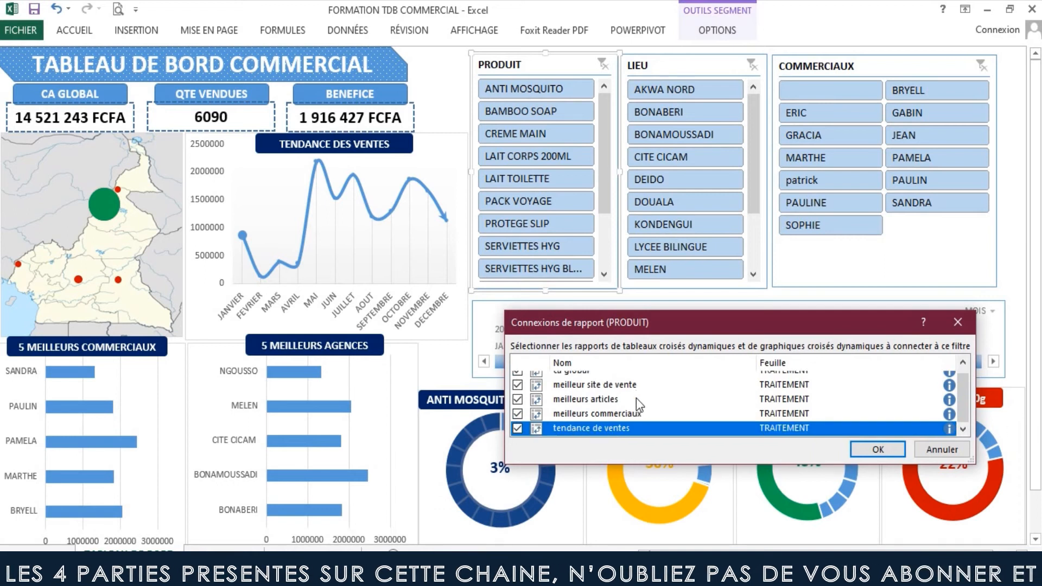
scroll(636, 398, up, 1)
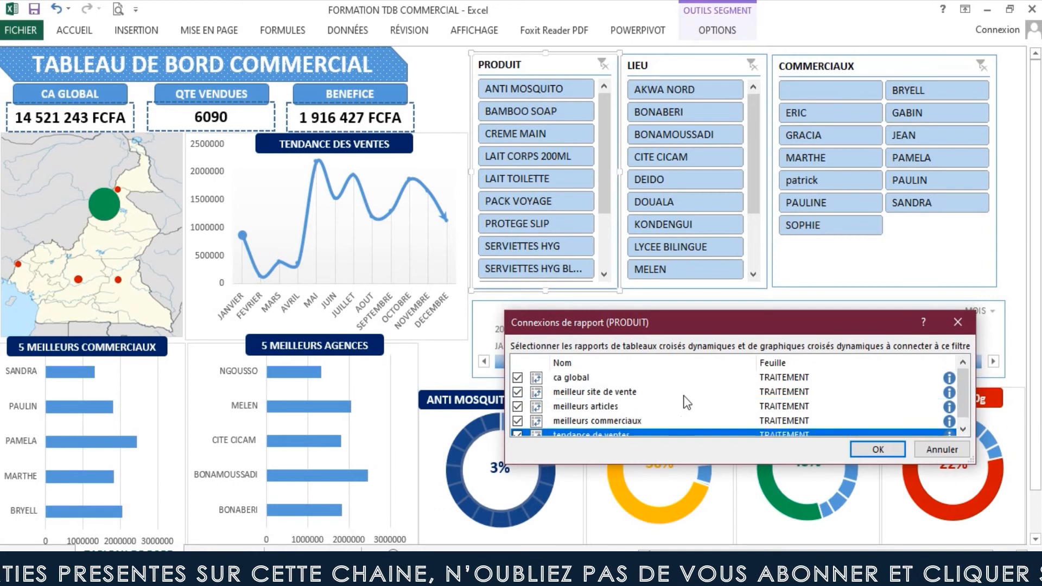
click(892, 449)
- Connect the LIEU slicer to the ca global, meilleur site de vente, meilleurs commerciaux and tendance de ventes pivot tables too
click(668, 63)
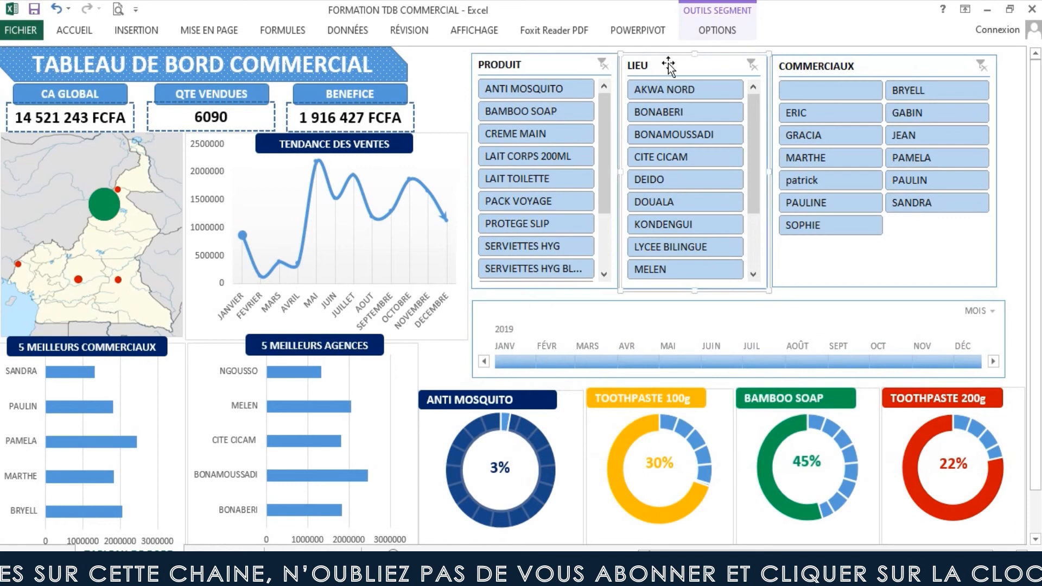
click(717, 29)
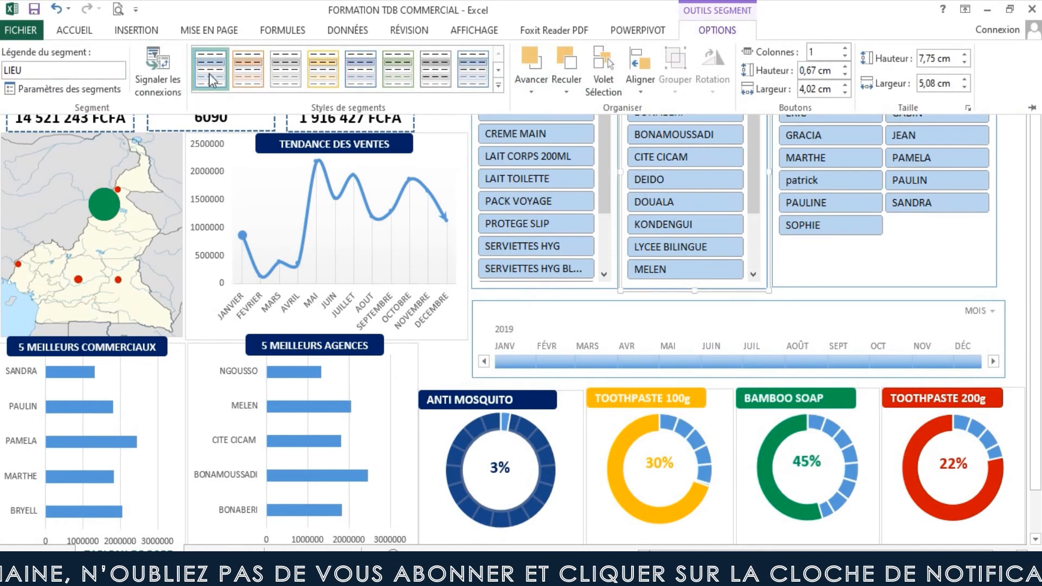
click(177, 96)
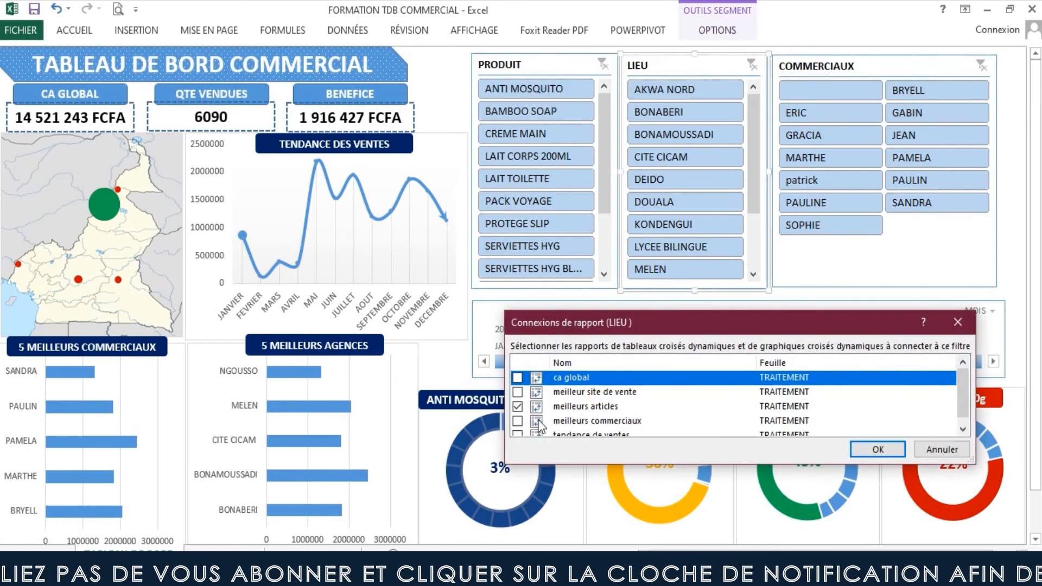
click(517, 377)
click(517, 392)
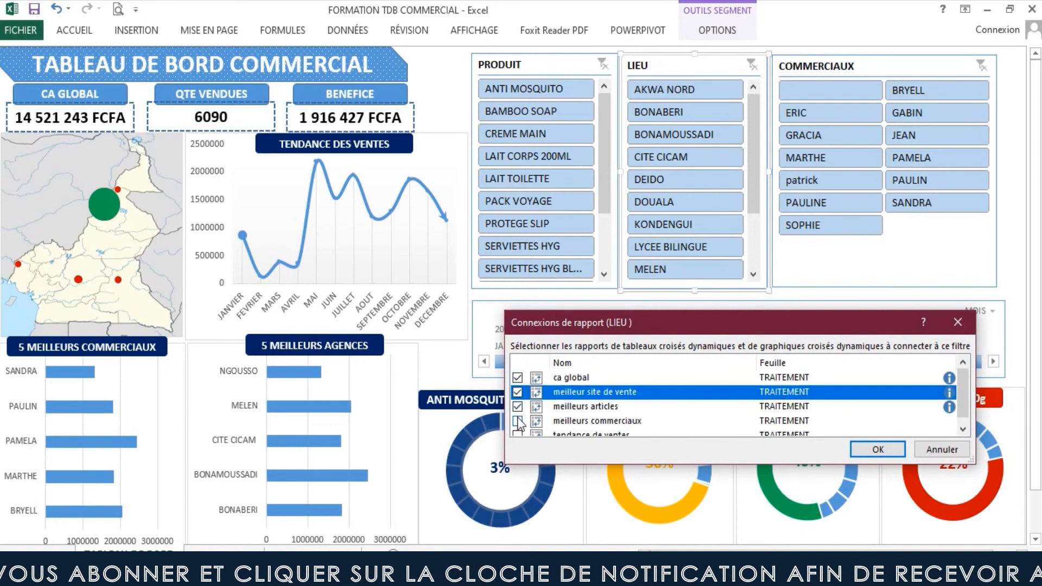
click(517, 421)
click(966, 429)
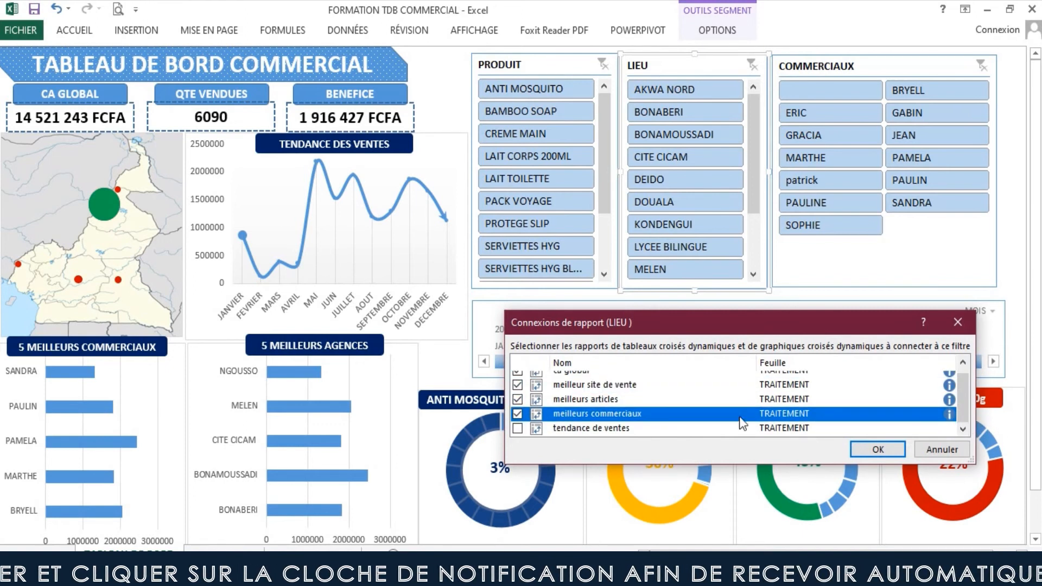
click(517, 428)
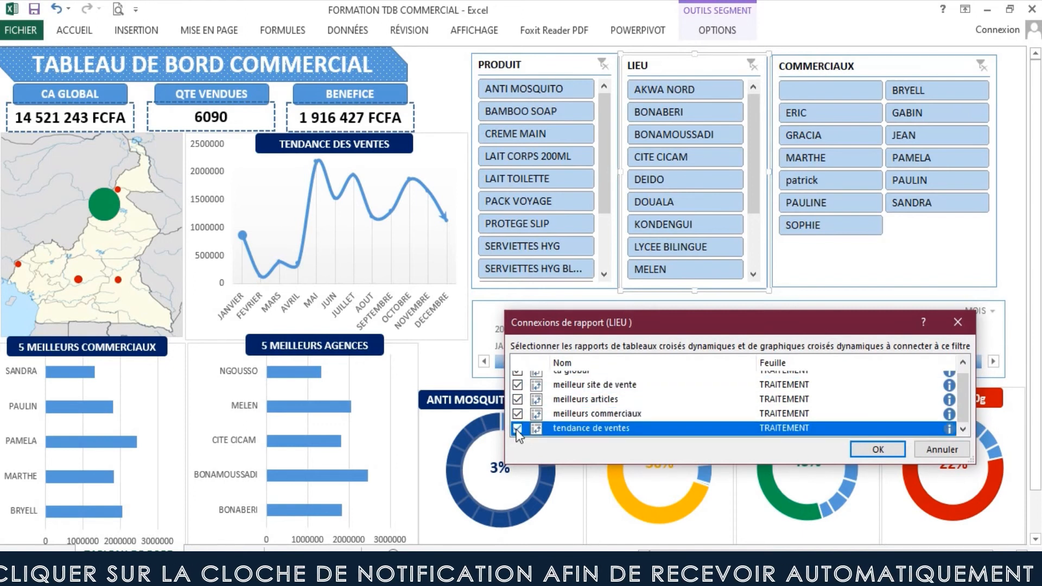
click(877, 450)
- Extend the COMMERCIAUX slicer's report connections to ca global, meilleur site de vente, meilleurs commerciaux and tendance de ventes
click(838, 63)
click(699, 34)
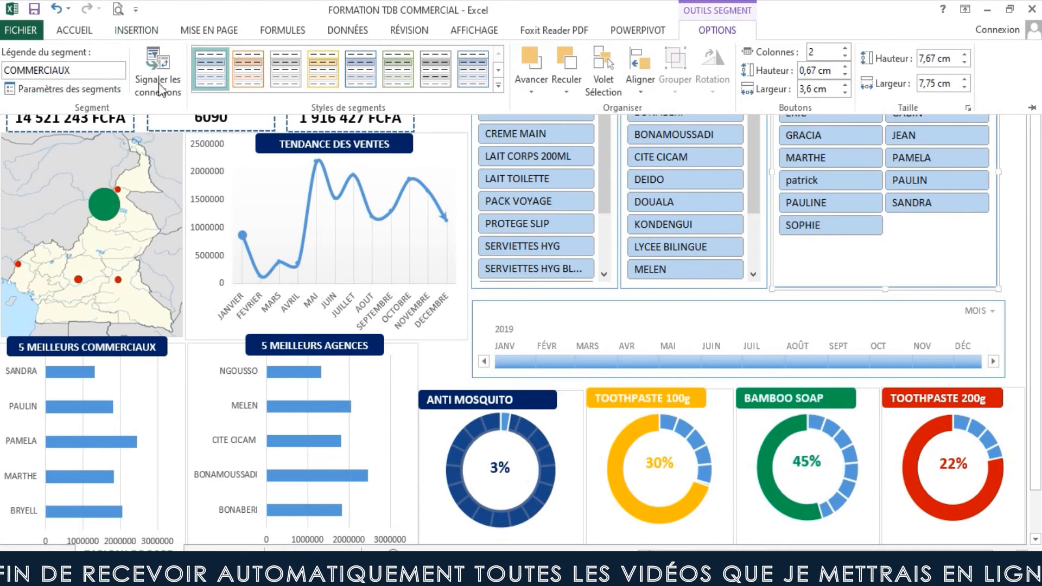
click(160, 87)
click(517, 377)
click(517, 392)
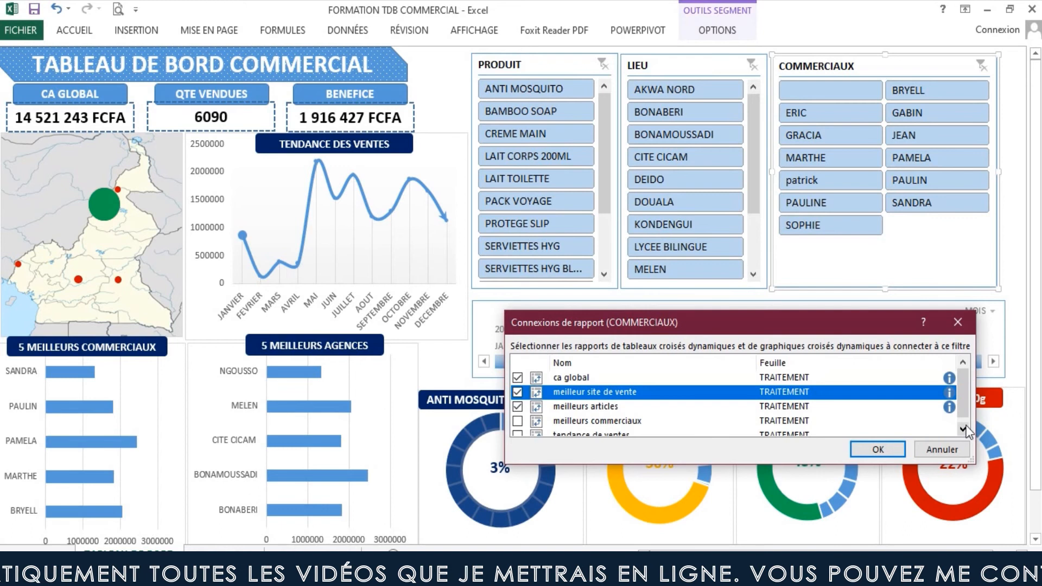
click(963, 429)
click(517, 413)
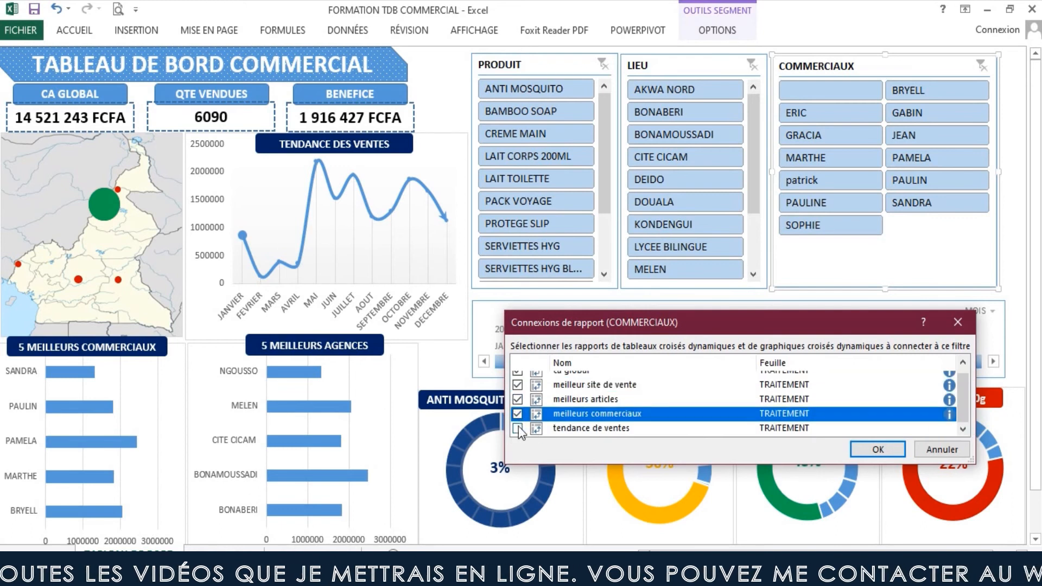
click(517, 428)
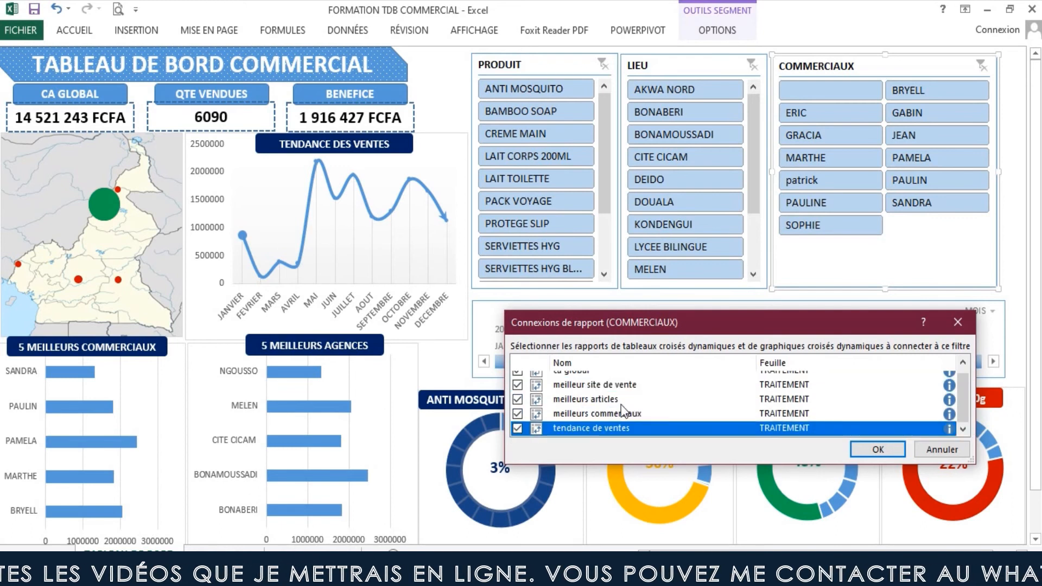
click(860, 451)
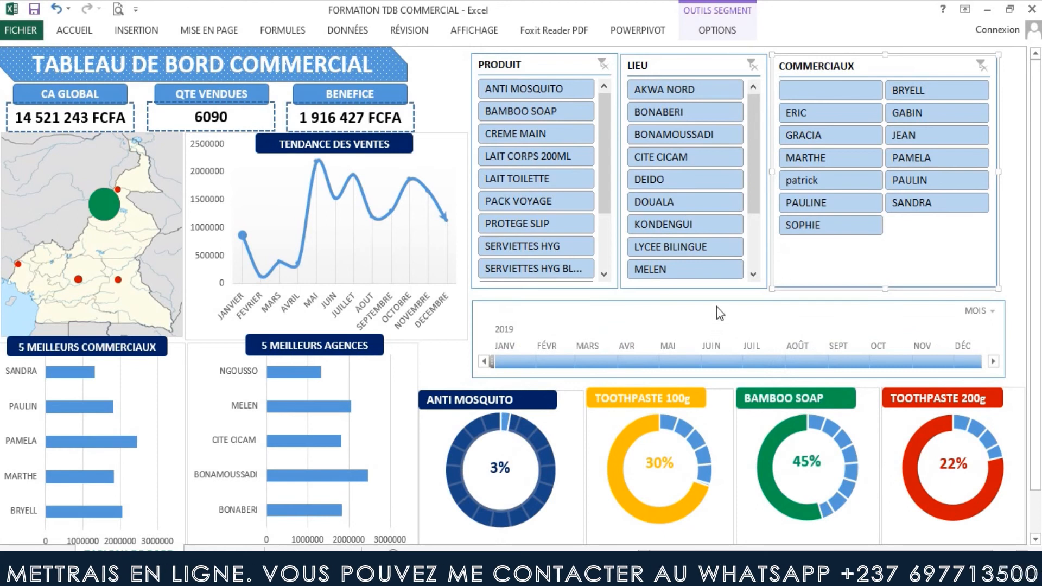
- Connect the DATE LIVRAISON timeline to ca global, meilleur site de vente, meilleurs commerciaux and tendance de ventes
click(716, 306)
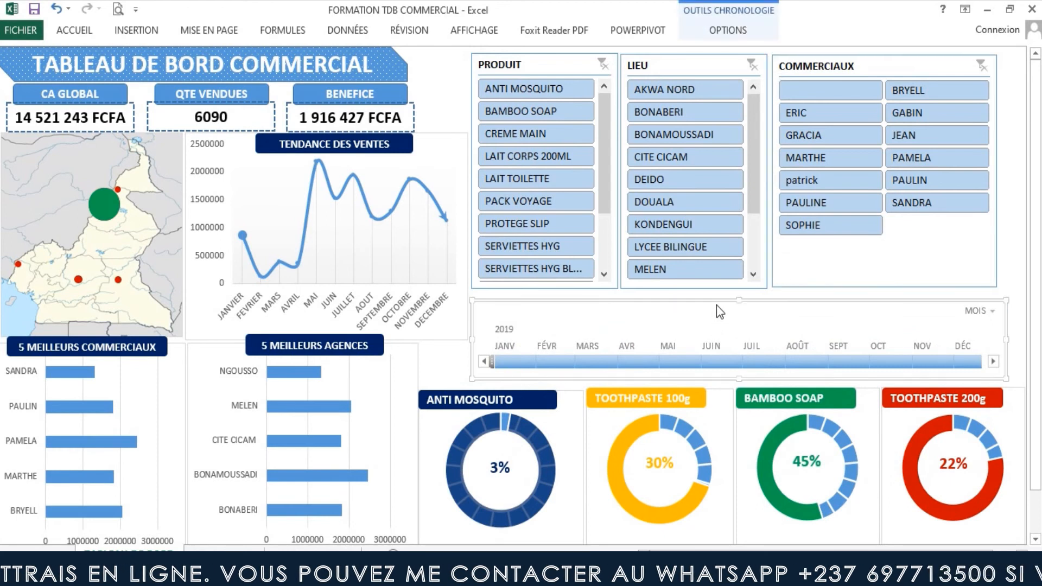
click(721, 31)
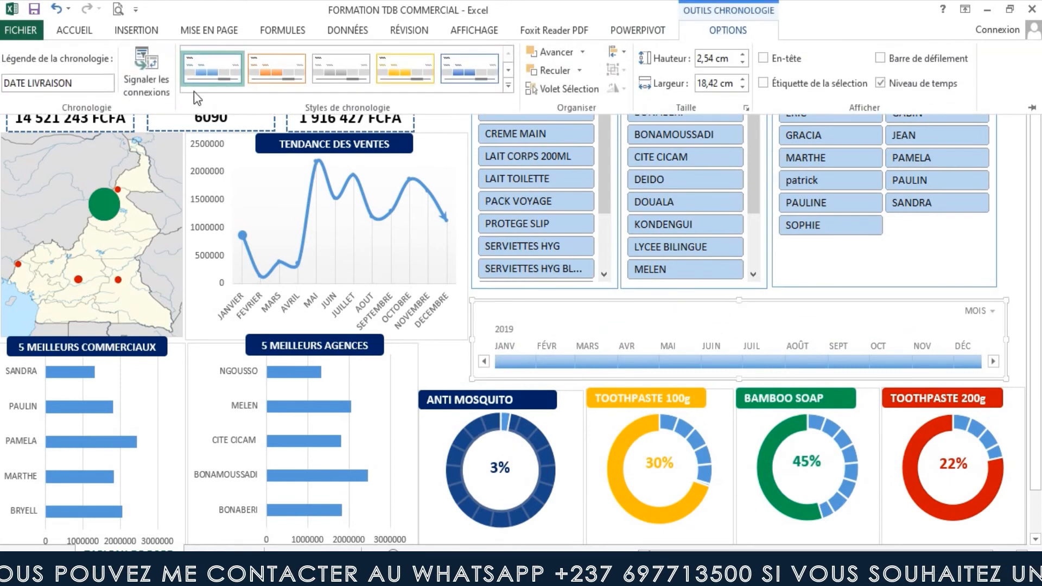
click(153, 79)
click(517, 377)
click(517, 392)
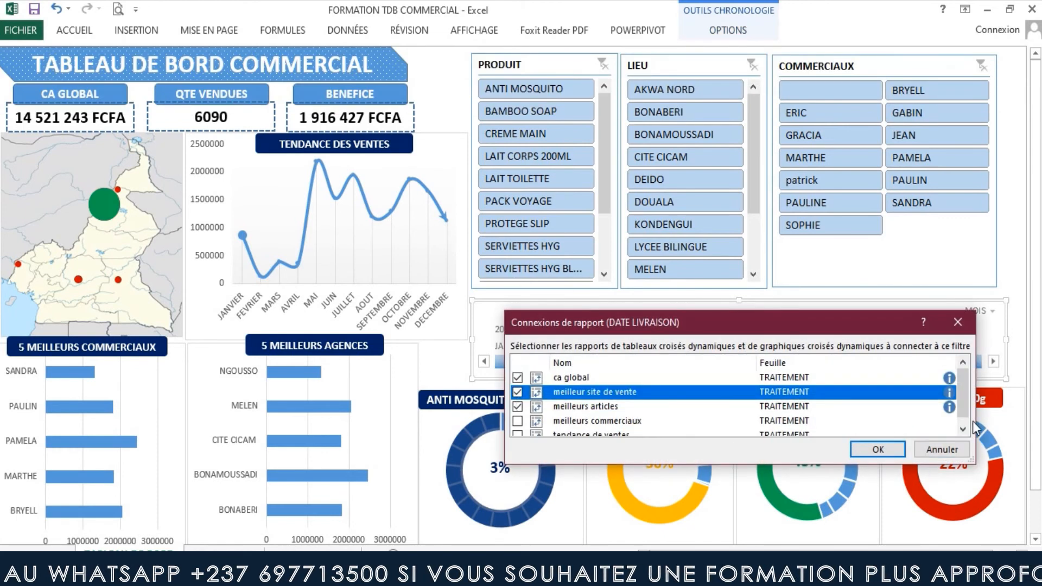
click(963, 430)
click(517, 413)
click(517, 428)
click(877, 449)
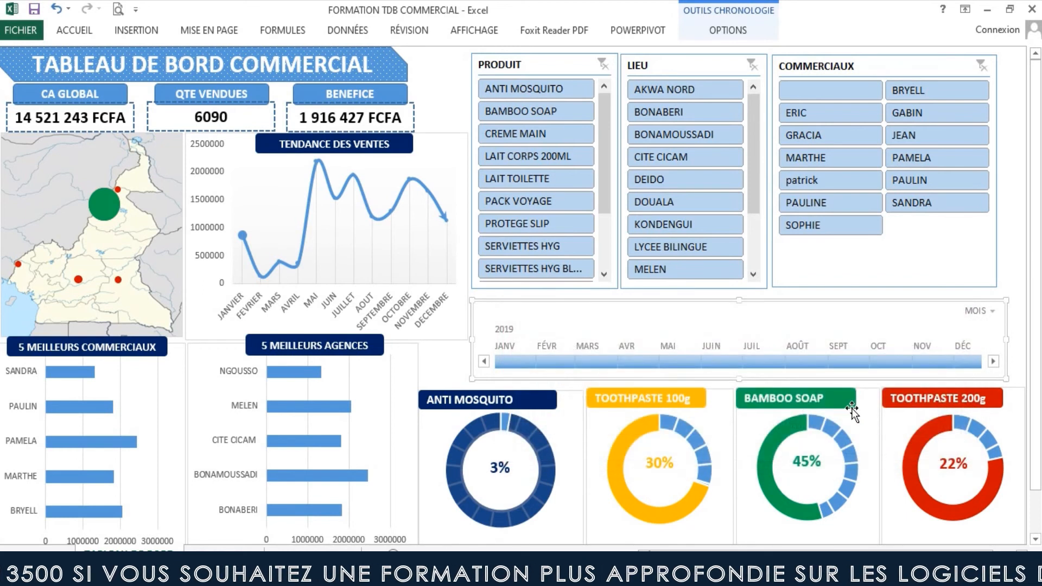
- Move the timeline up close beneath the slicers and enlarge it to line up with the outer edge of the TOOTHPASTE 200g chart
drag(826, 306, 825, 293)
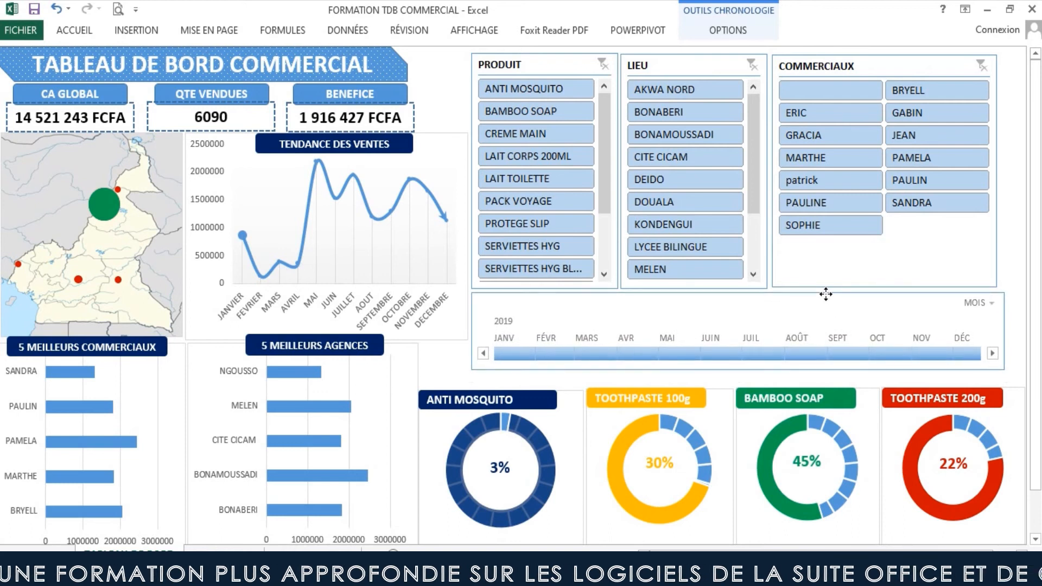
drag(1005, 372, 776, 380)
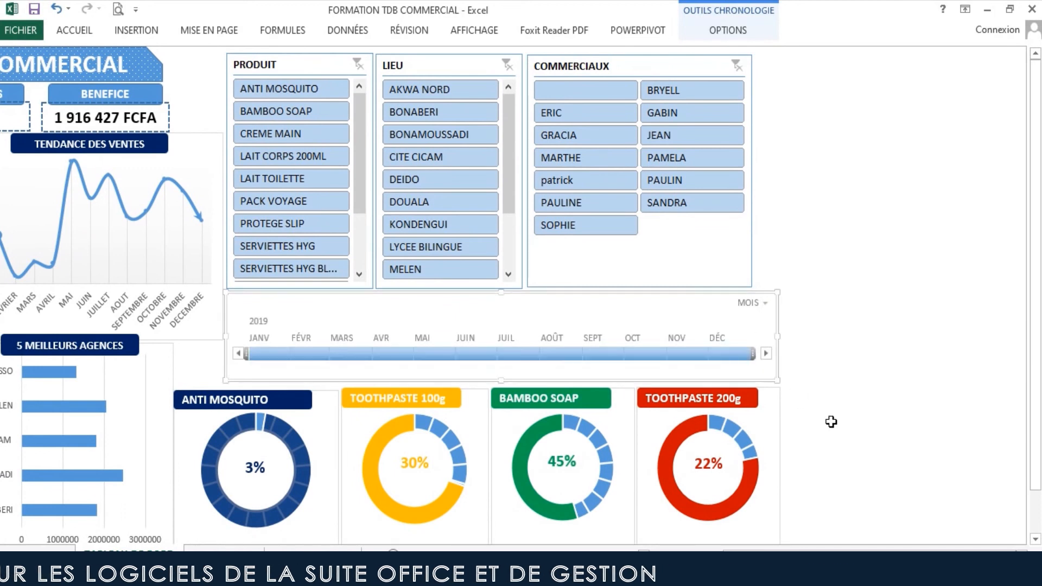
scroll(748, 305, left, 5)
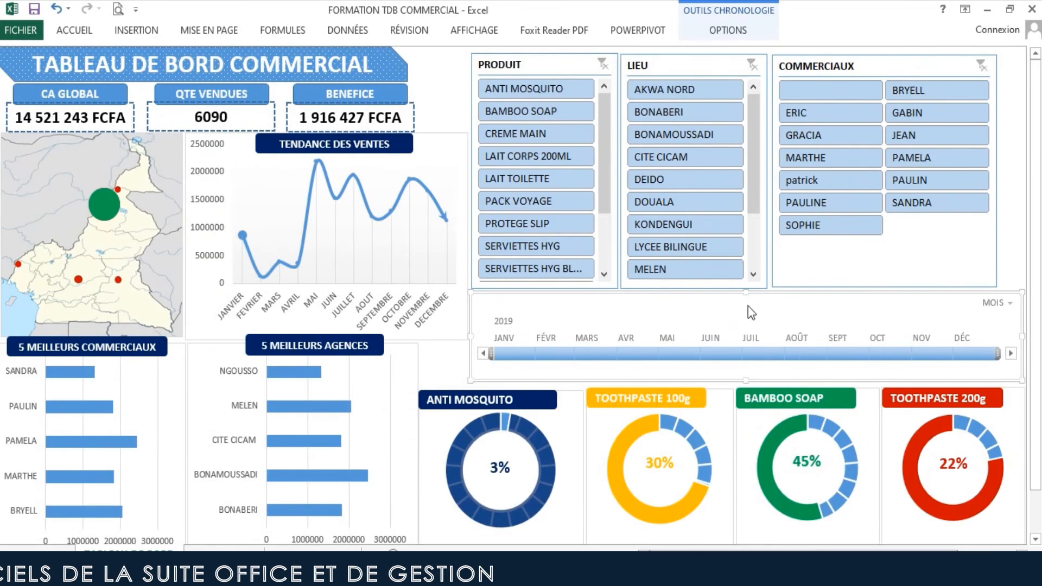
- Widen the COMMERCIAUX slicer to about 8,6 cm to match the timeline's edge and arrange its buttons in 3 columns
click(1003, 280)
drag(1001, 287, 715, 288)
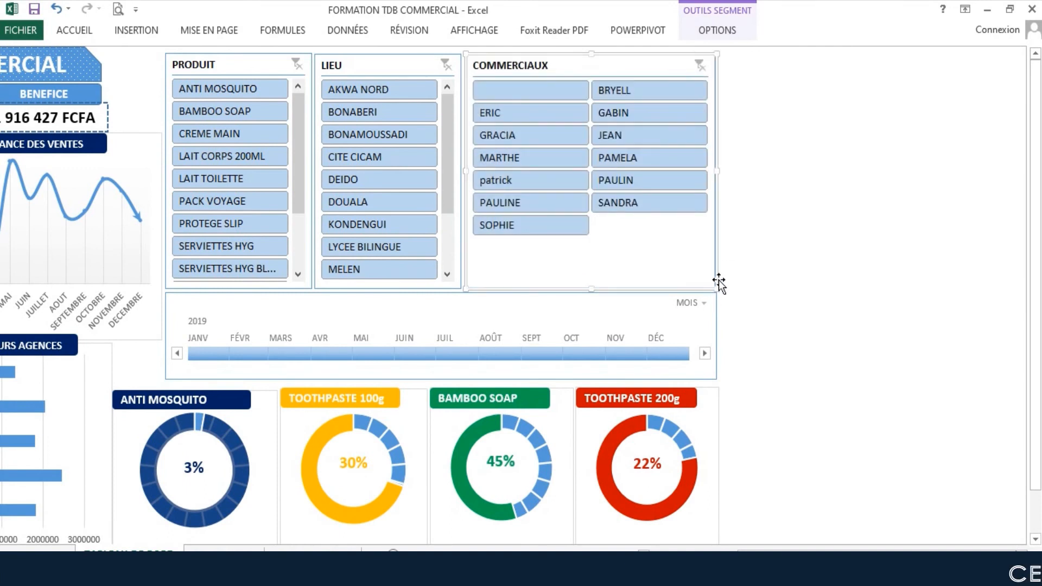
click(695, 31)
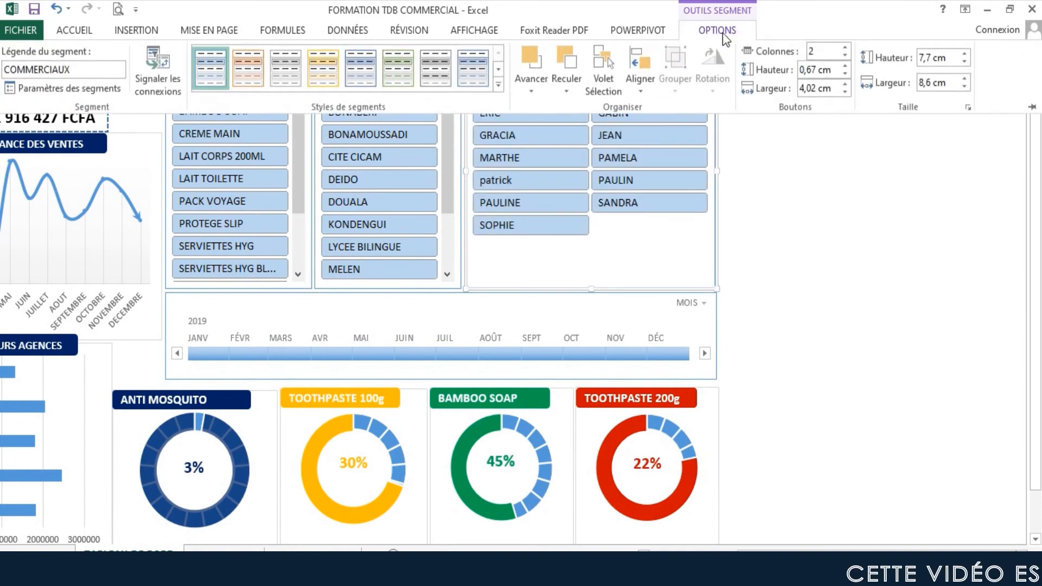
click(844, 48)
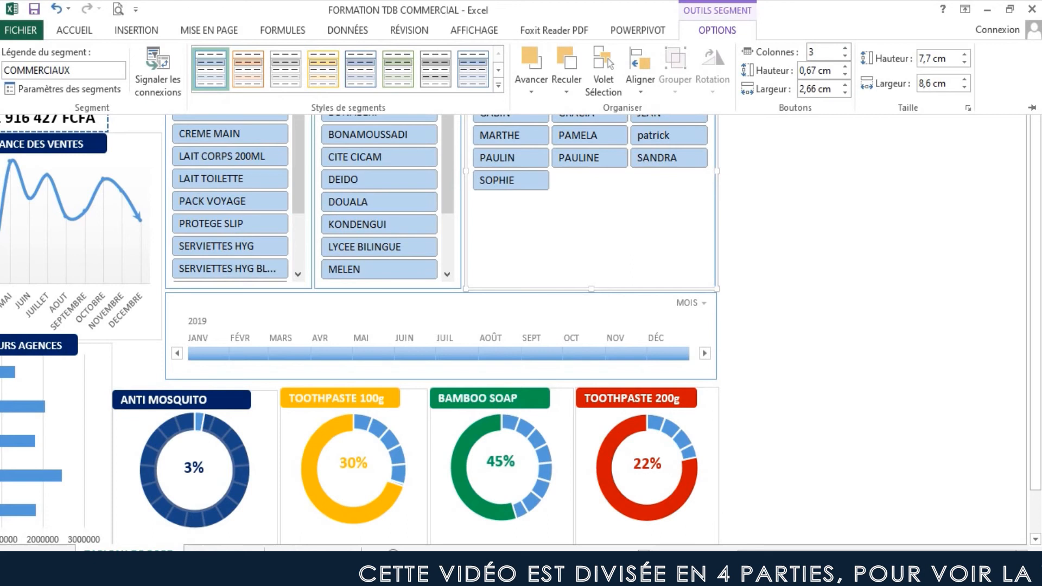
key(Escape)
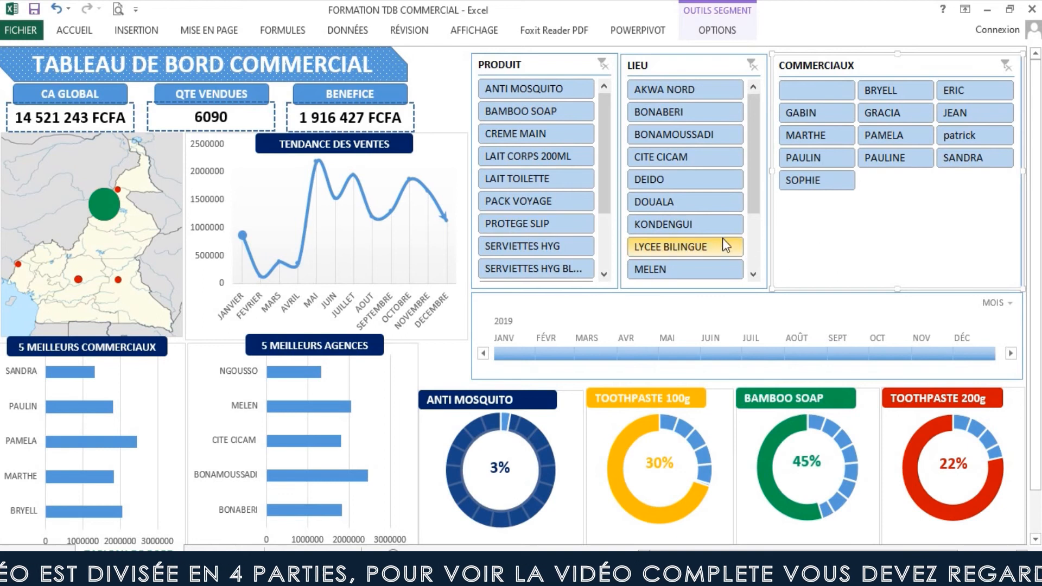
click(686, 53)
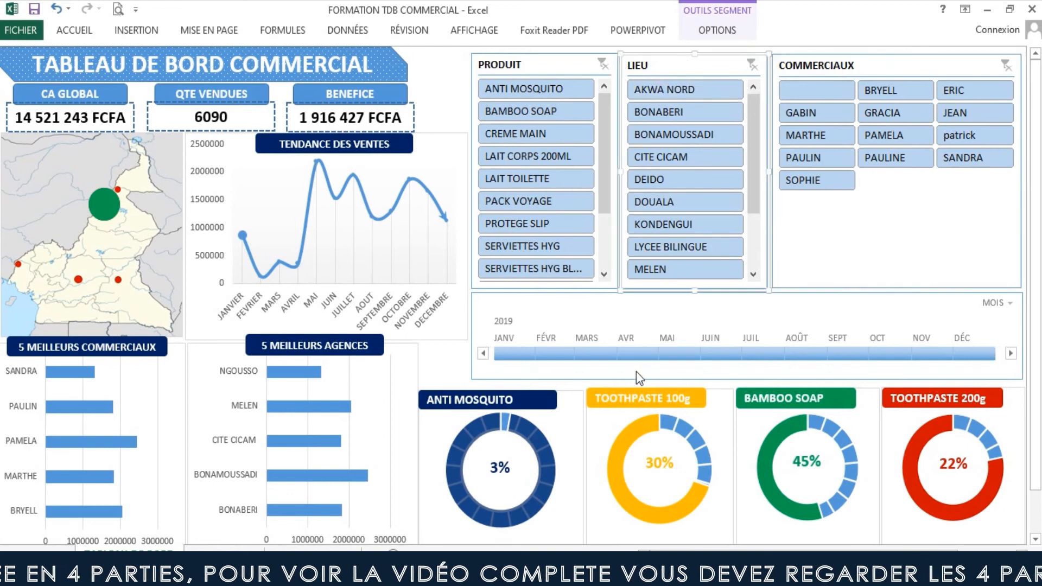
scroll(438, 375, down, 4)
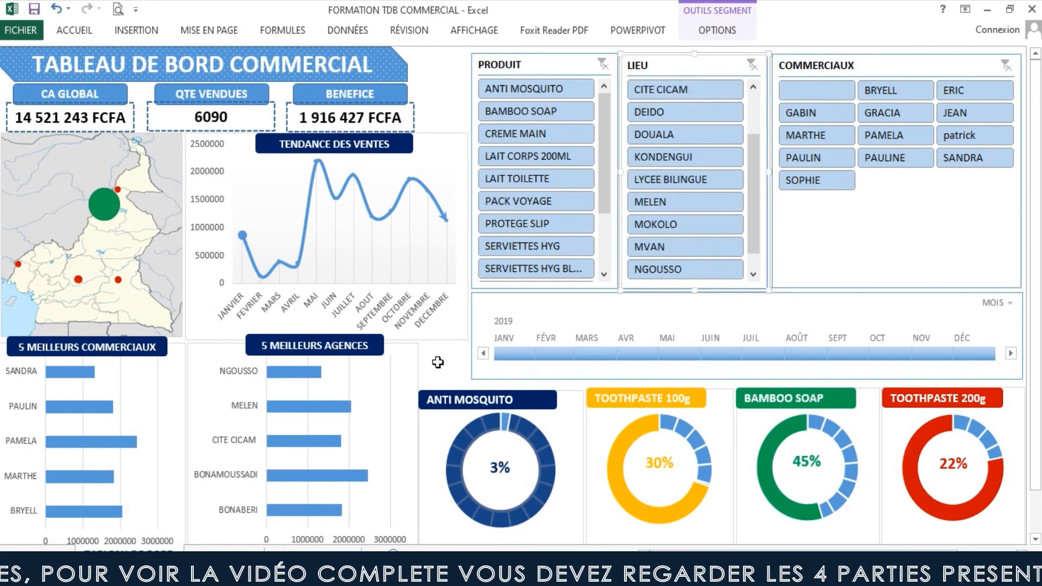
scroll(438, 363, up, 4)
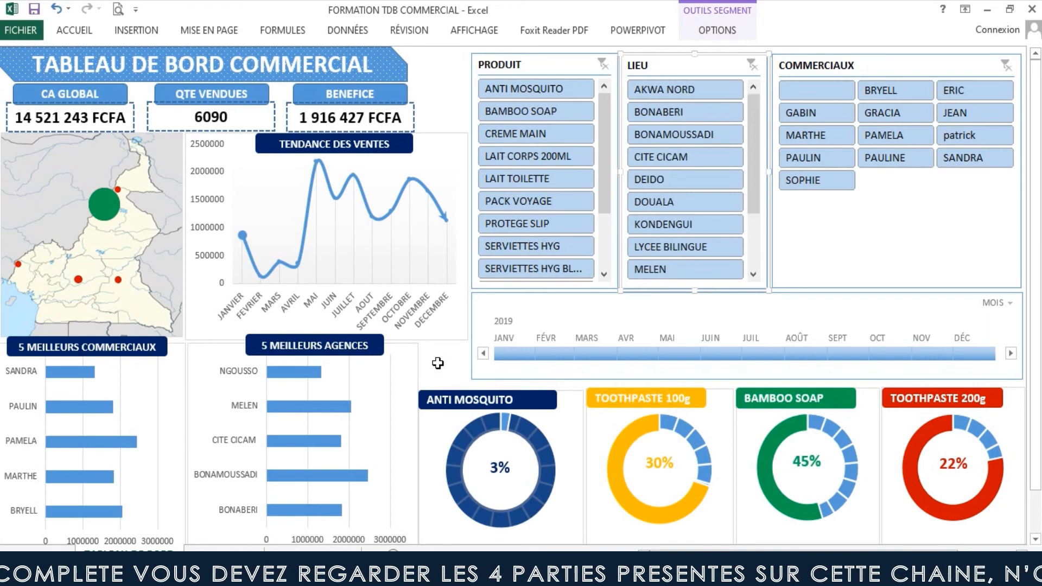
scroll(437, 363, down, 4)
scroll(438, 363, up, 4)
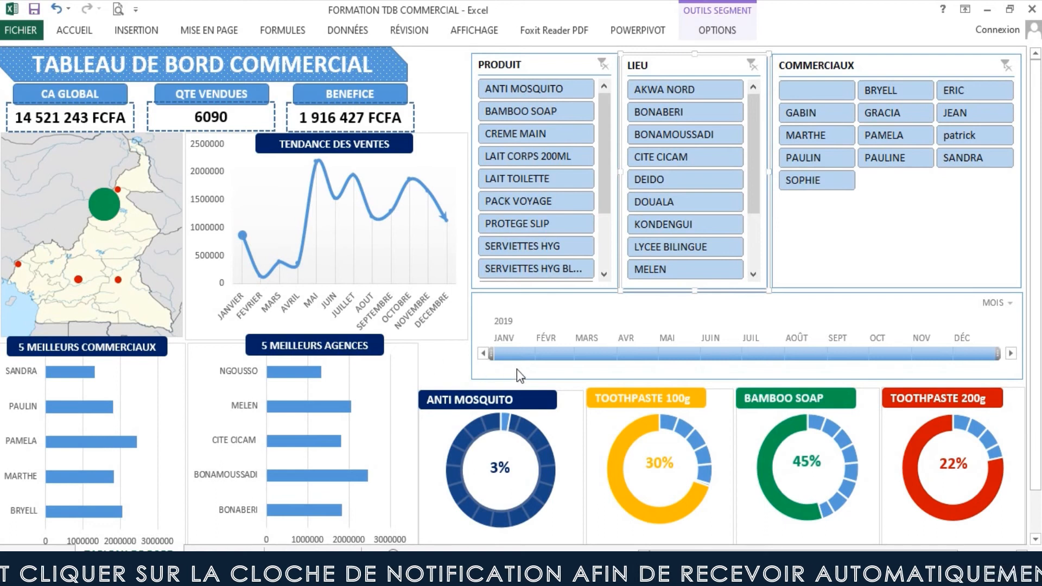
- Test the timeline by filtering the dashboard to several 2019 periods, including January–June, January–October and January–November
drag(513, 355, 734, 356)
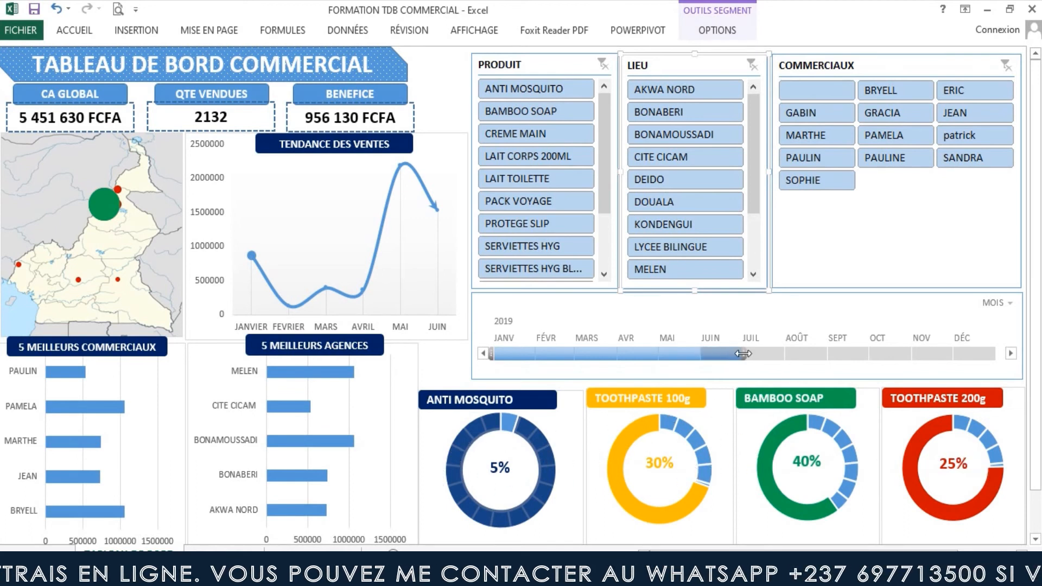
drag(745, 353, 911, 353)
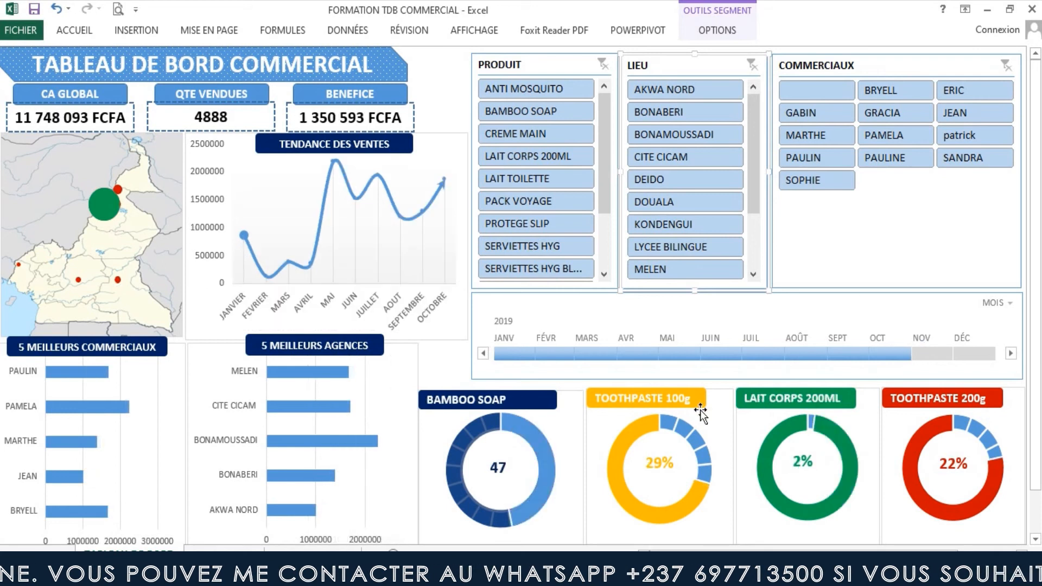
drag(917, 353, 611, 370)
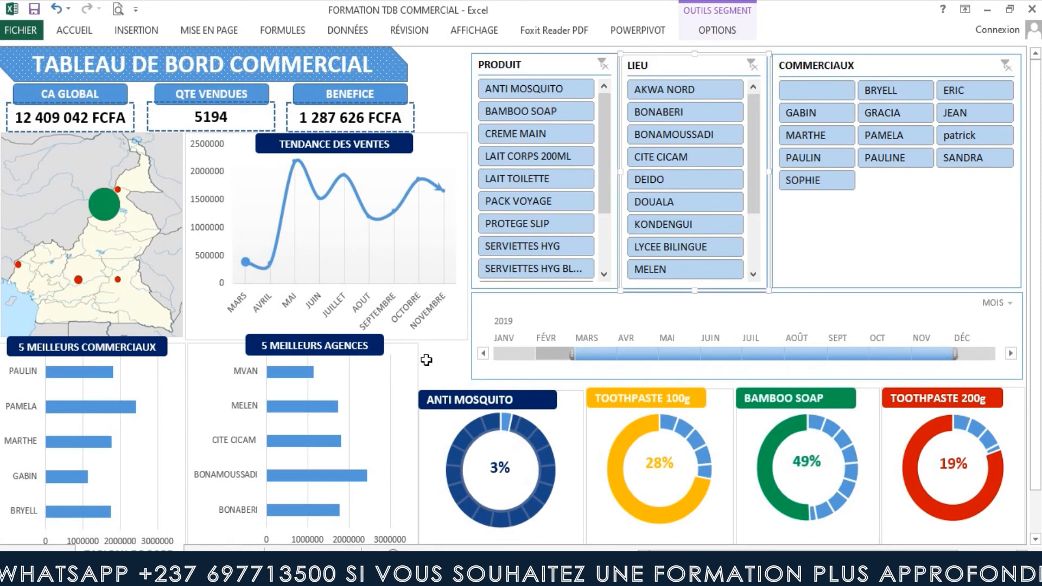
click(519, 353)
drag(687, 355, 949, 351)
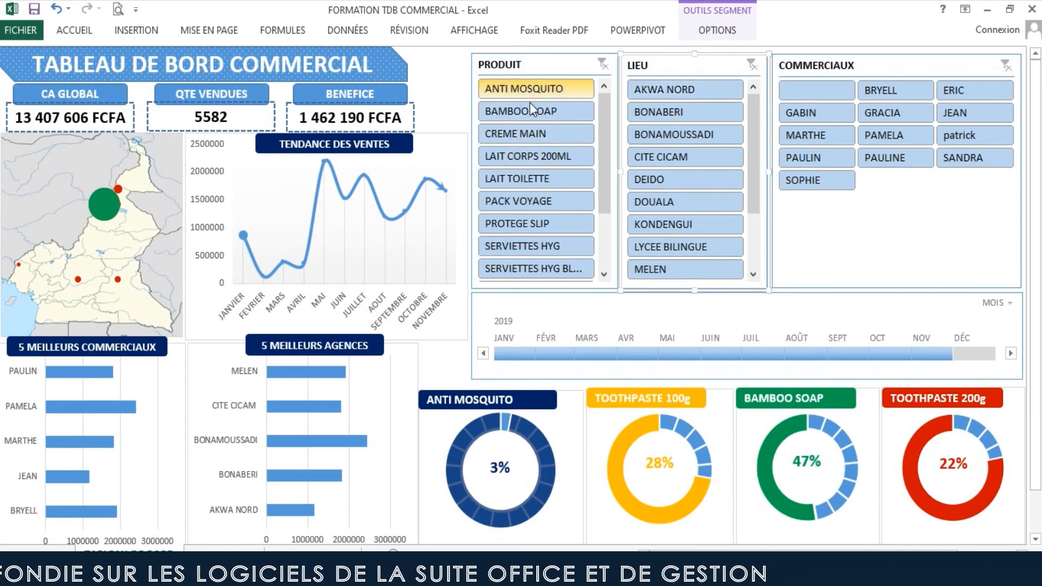
- Test a combined filter on the products ANTI MOSQUITO through PACK VOYAGE and the months August to November 2019
drag(531, 89, 534, 200)
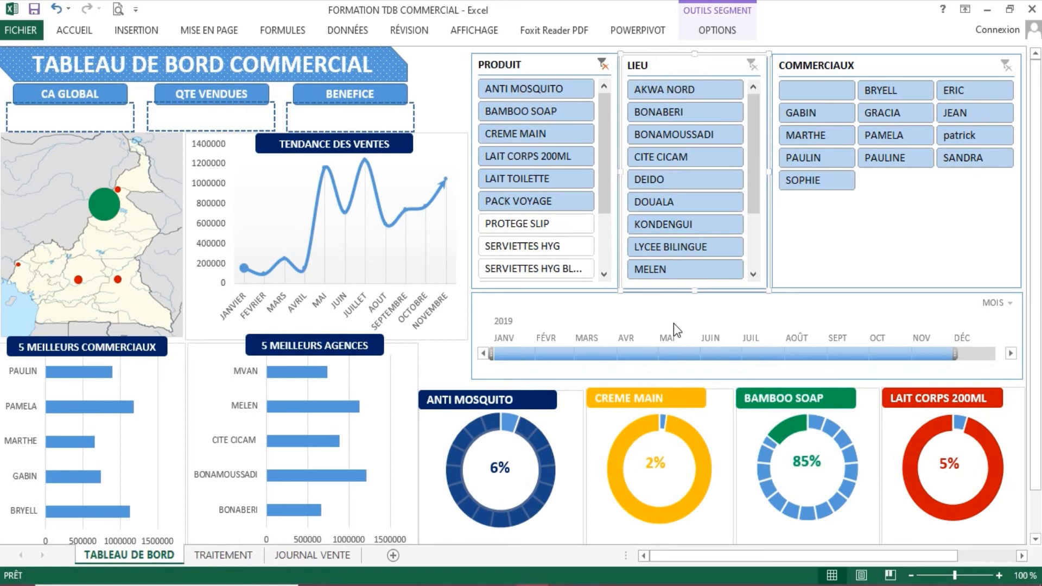
drag(490, 353, 780, 361)
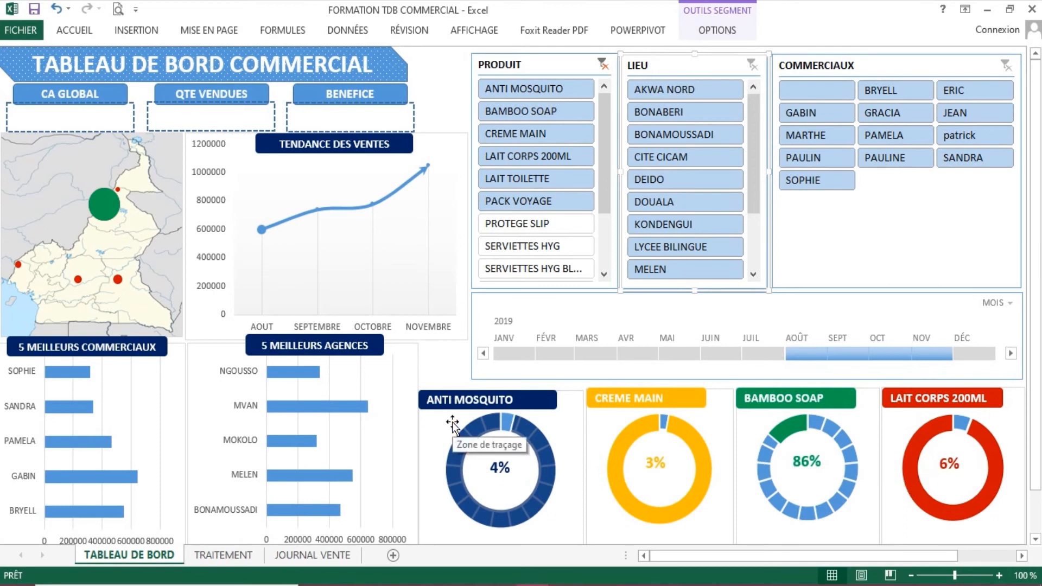
- Restore the timeline to January–December 2019 and clear the PRODUIT slicer's filter
drag(775, 352, 491, 354)
drag(954, 353, 999, 354)
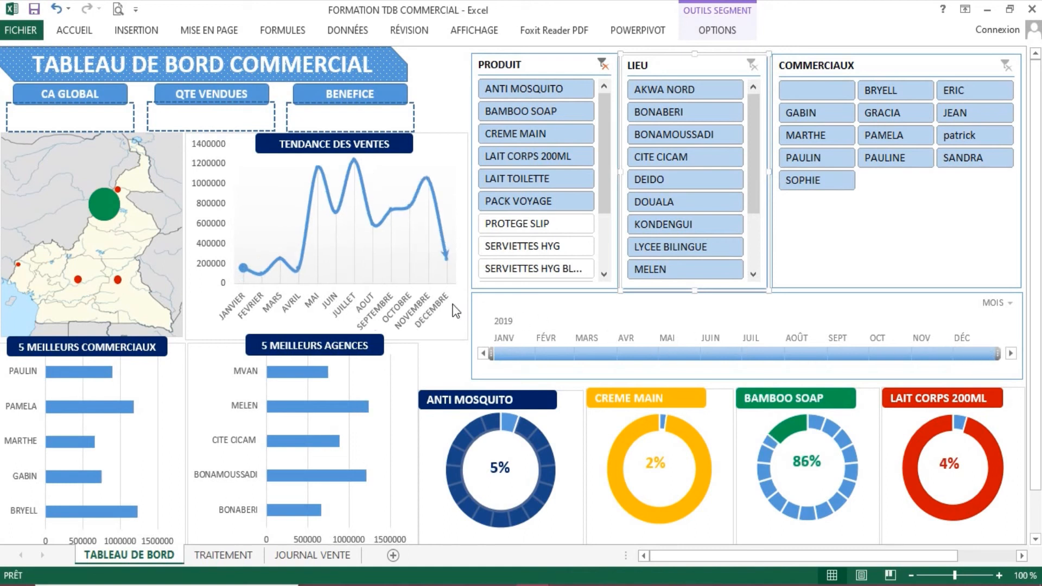
click(448, 100)
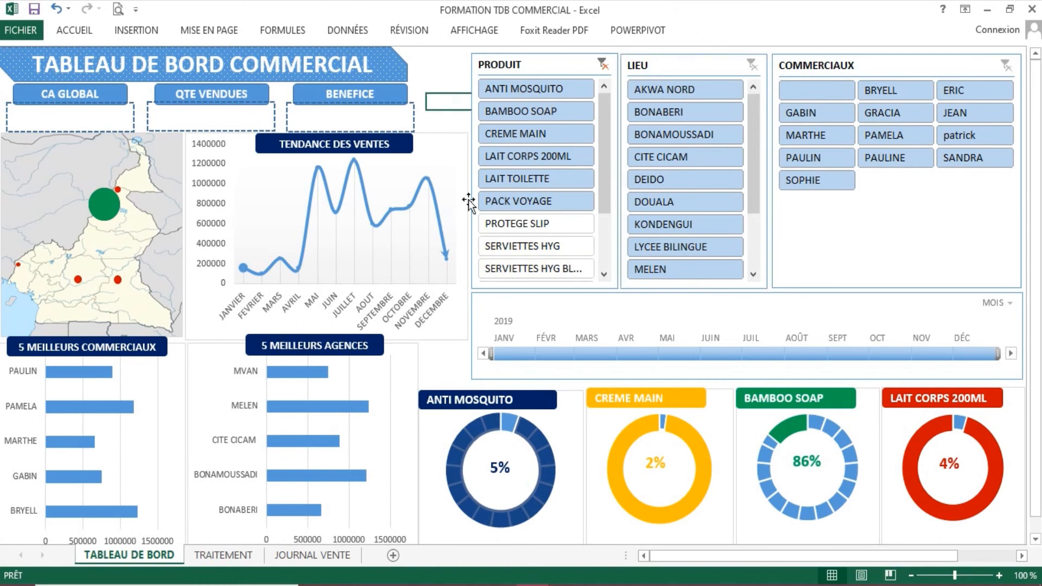
click(605, 66)
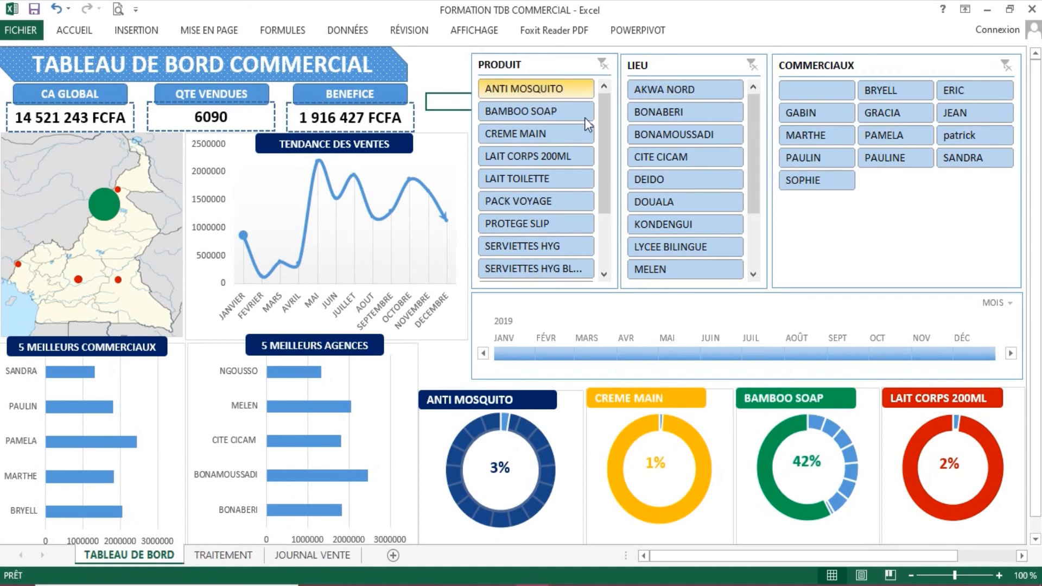
click(867, 235)
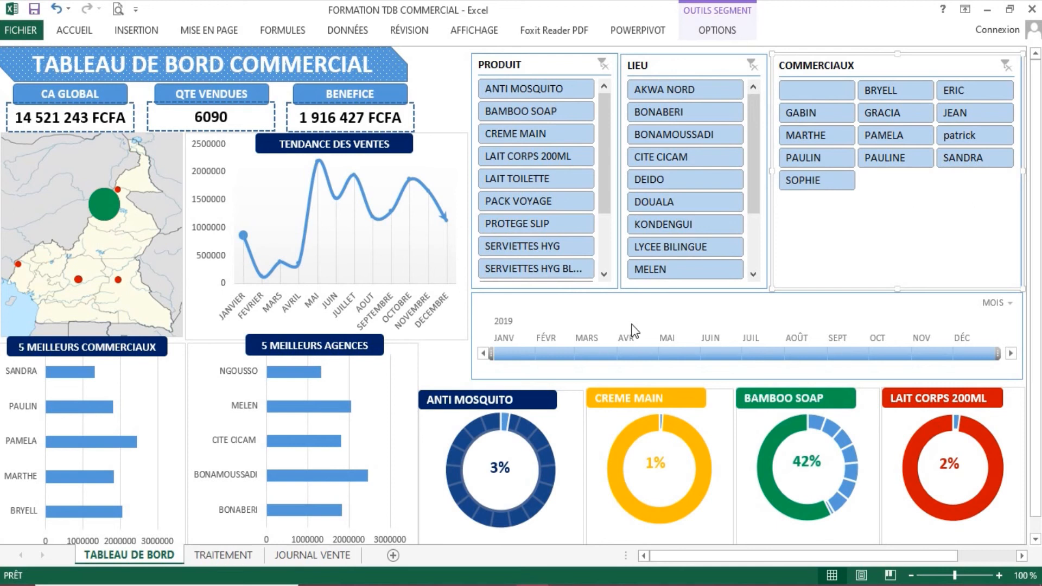
click(442, 365)
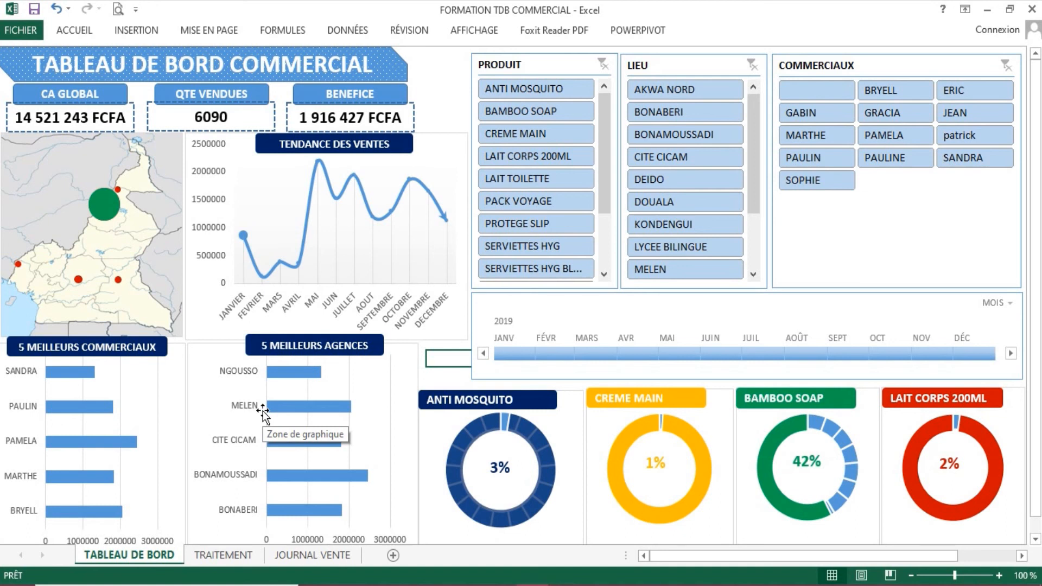
mouse_move(298, 403)
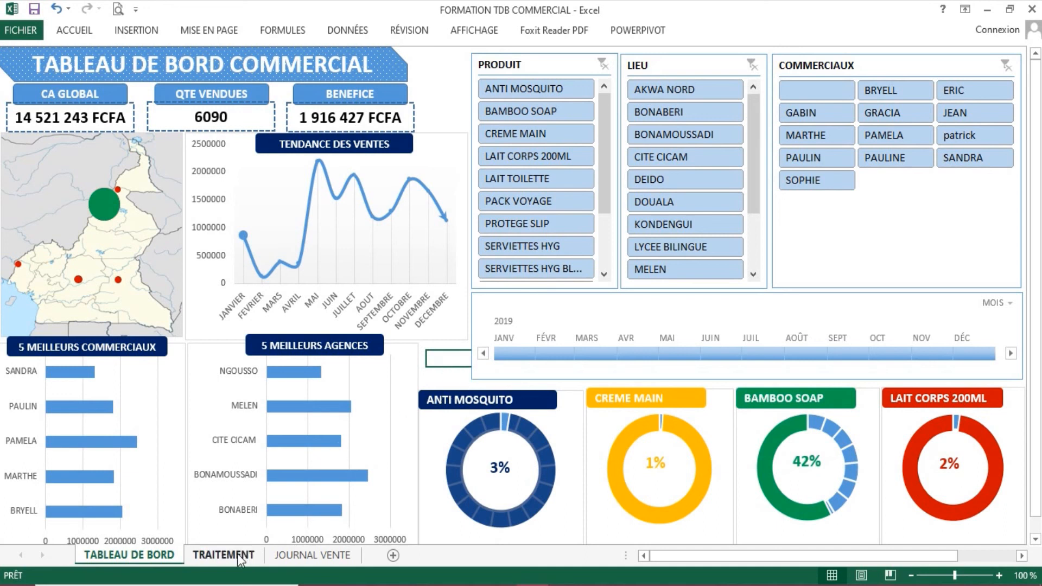
- Examine the pivot tables on TRAITEMENT and the sales records on JOURNAL VENTE, and return to the TABLEAU DE BORD sheet
click(221, 553)
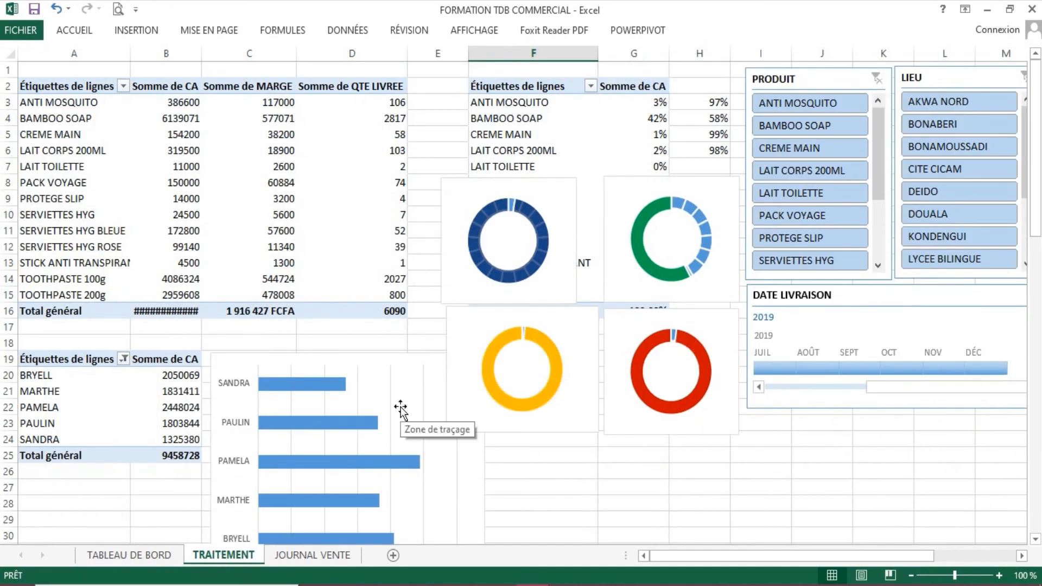
click(319, 553)
scroll(437, 374, down, 20)
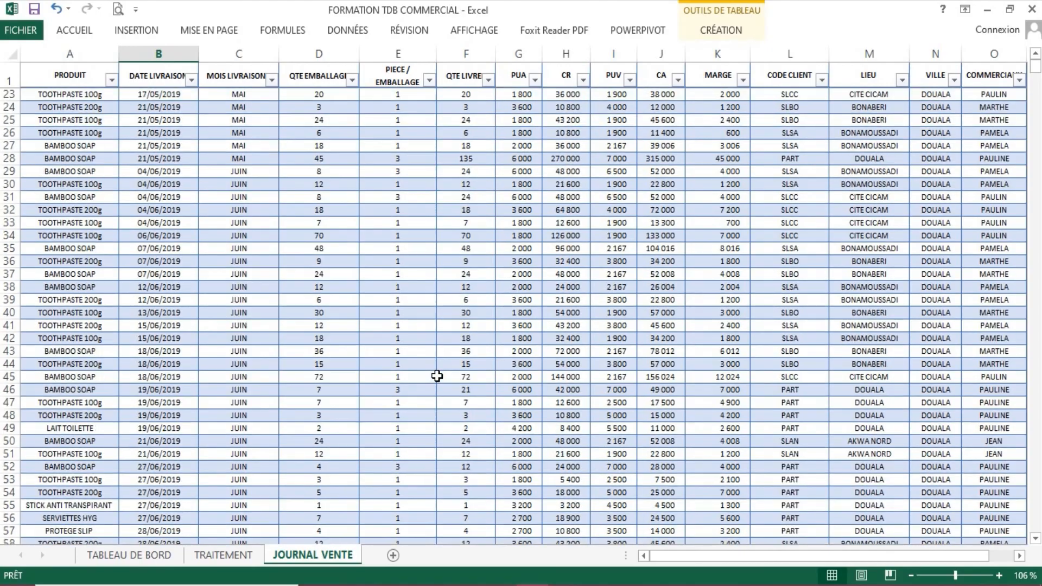
scroll(437, 375, down, 1)
scroll(437, 375, up, 5)
scroll(437, 375, down, 18)
scroll(437, 375, down, 14)
scroll(436, 375, up, 7)
scroll(437, 375, up, 20)
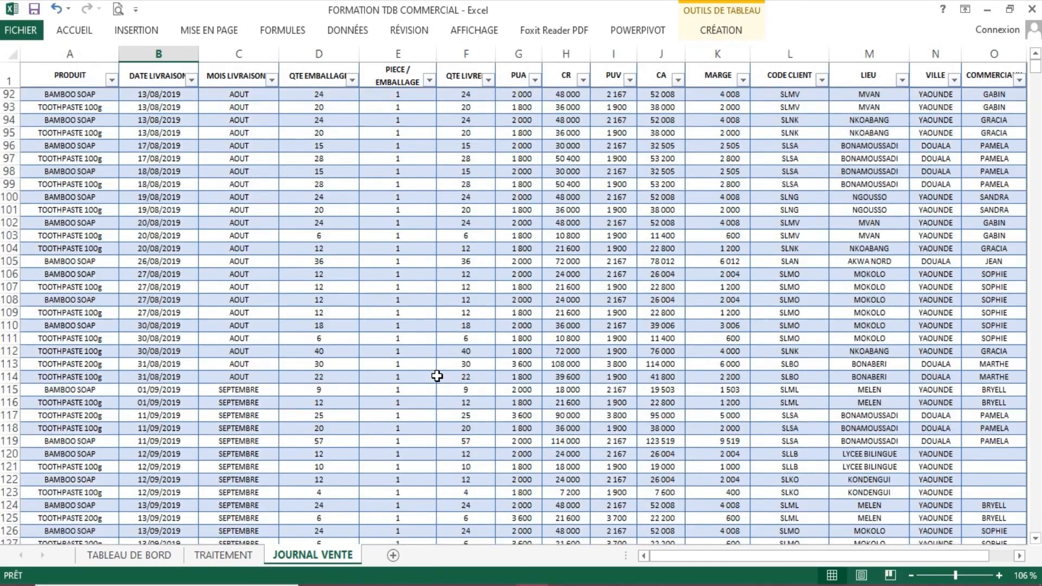
scroll(437, 375, up, 6)
scroll(437, 375, down, 20)
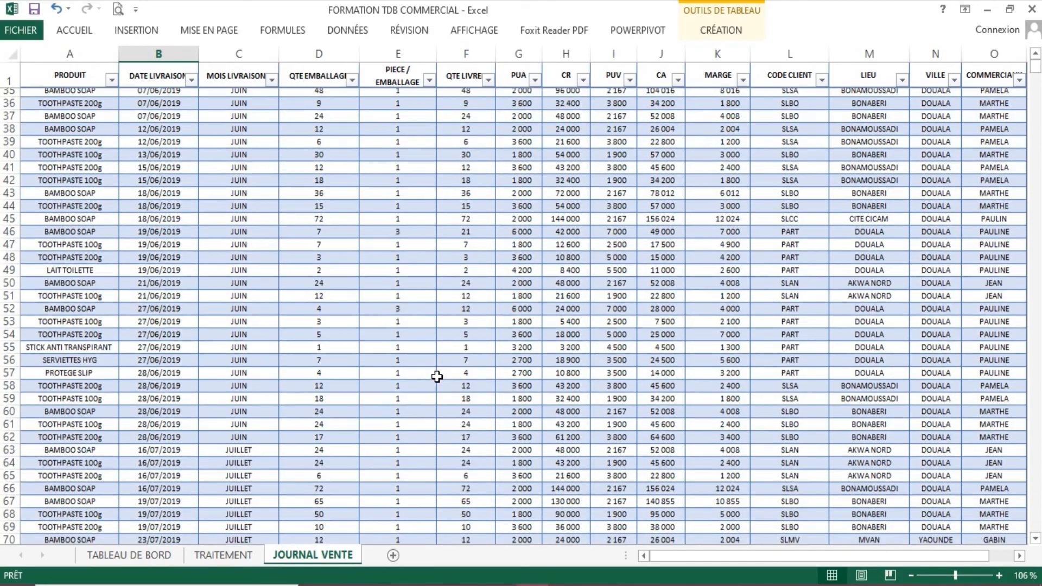
scroll(437, 376, down, 20)
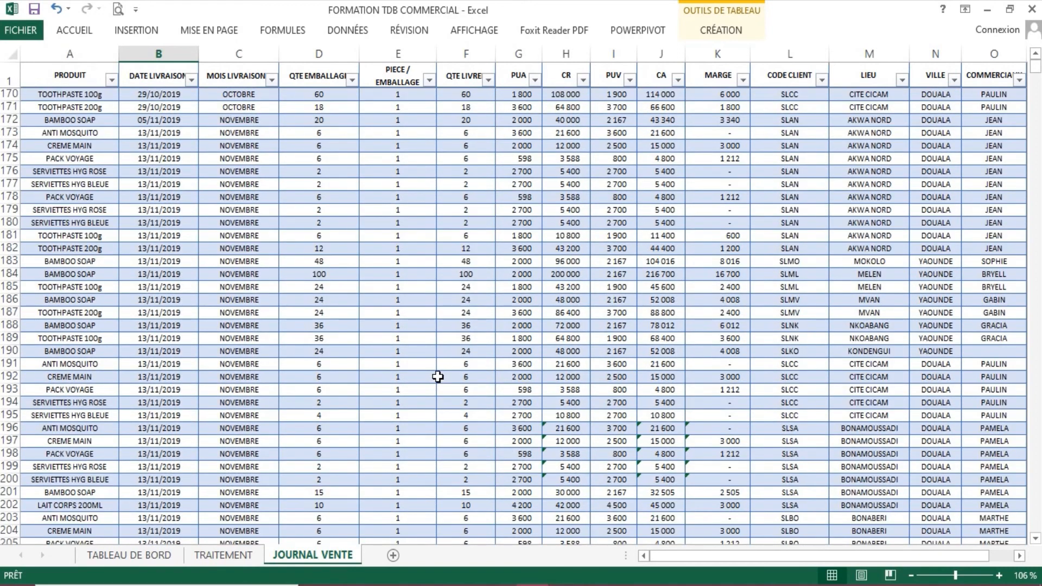
scroll(437, 377, down, 4)
scroll(439, 376, down, 3)
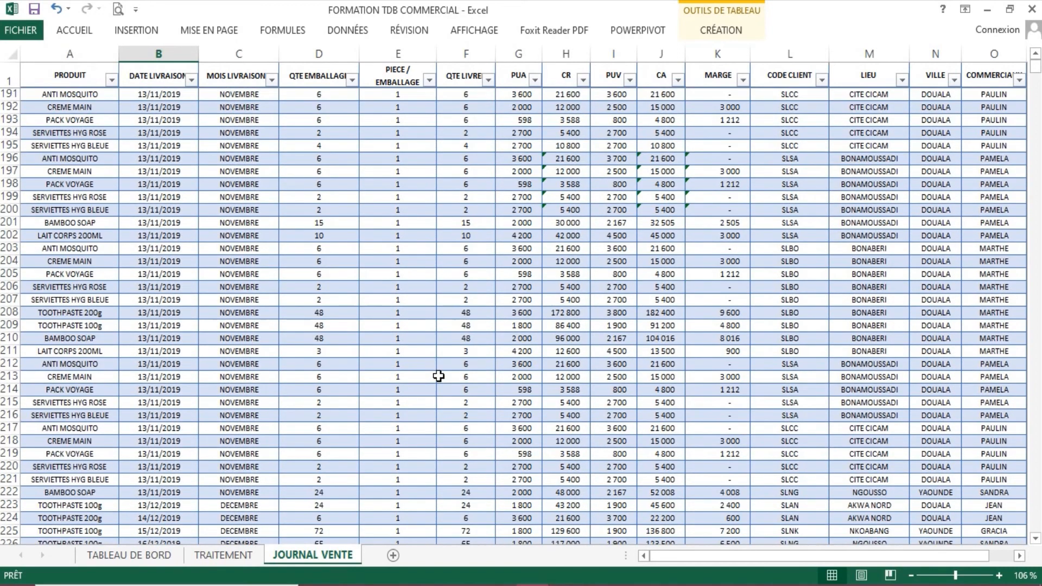
scroll(439, 376, down, 6)
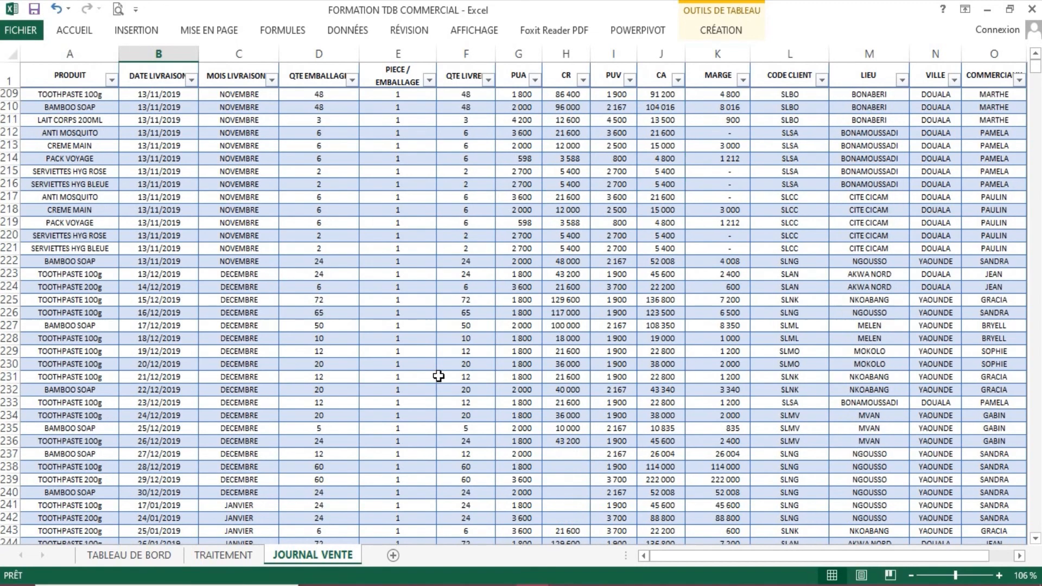
scroll(438, 376, down, 2)
scroll(438, 376, up, 12)
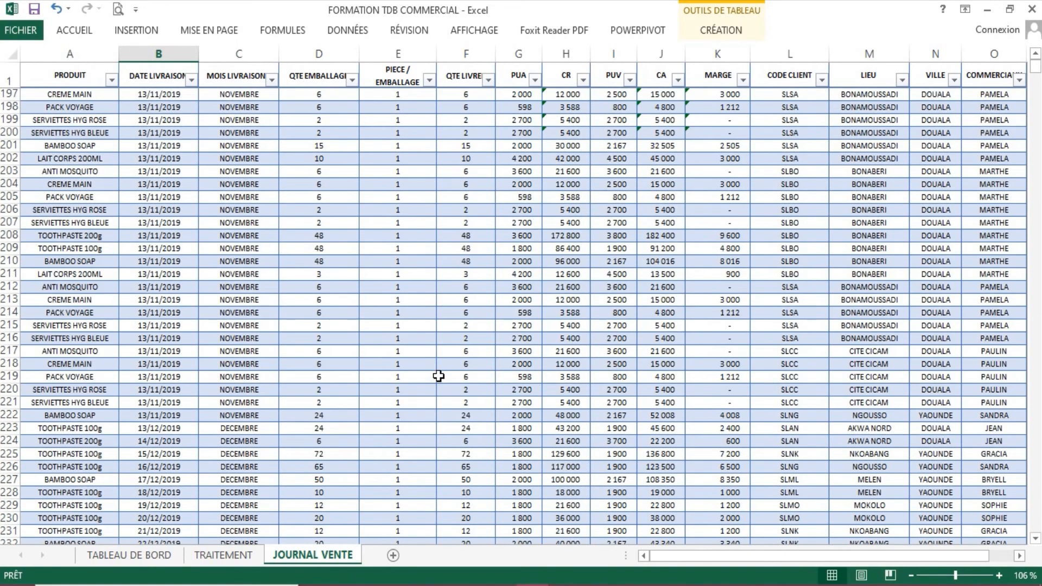
scroll(438, 376, up, 10)
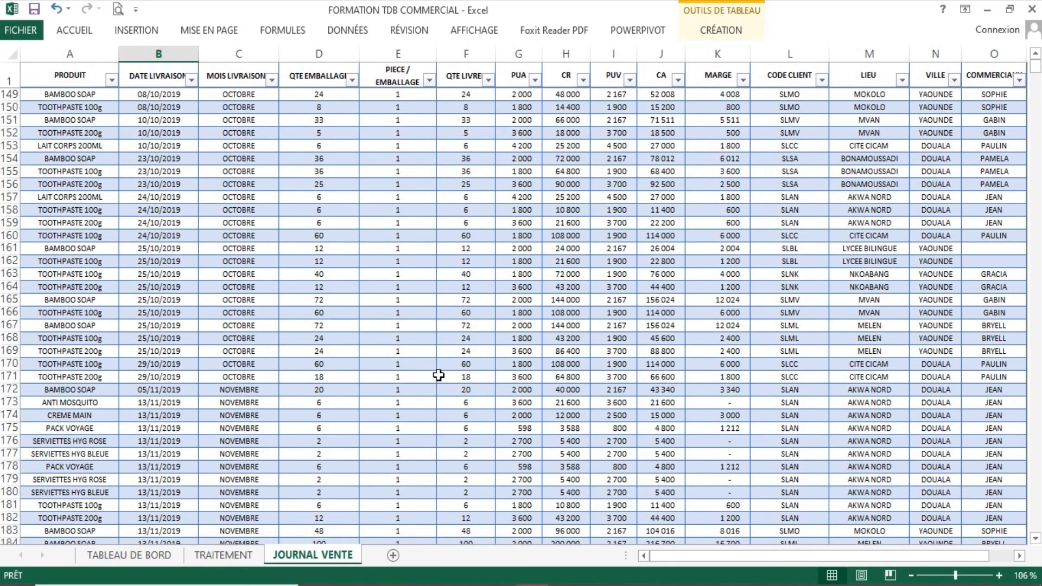
scroll(438, 376, up, 20)
scroll(438, 375, up, 20)
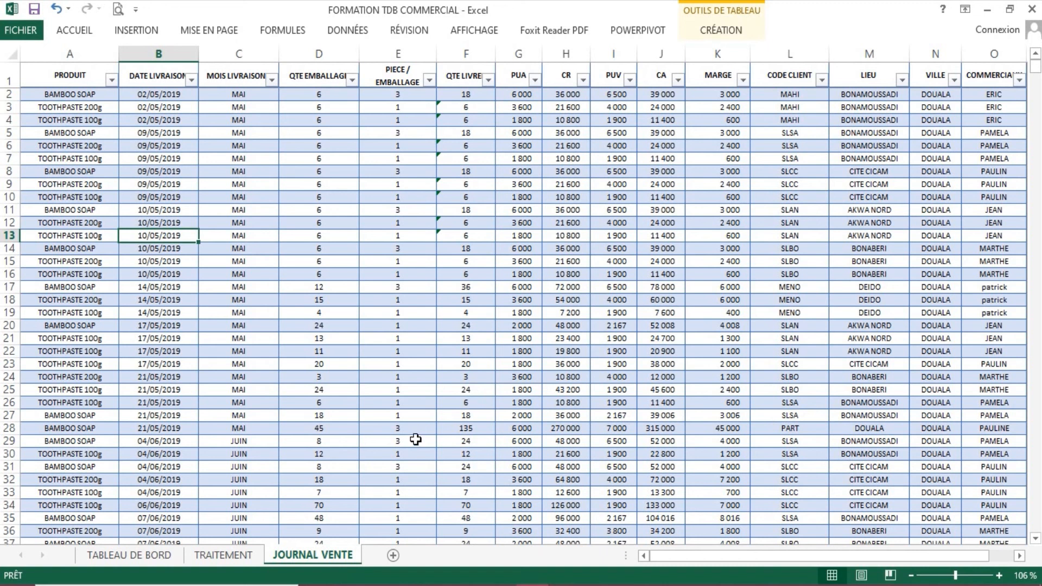
click(159, 562)
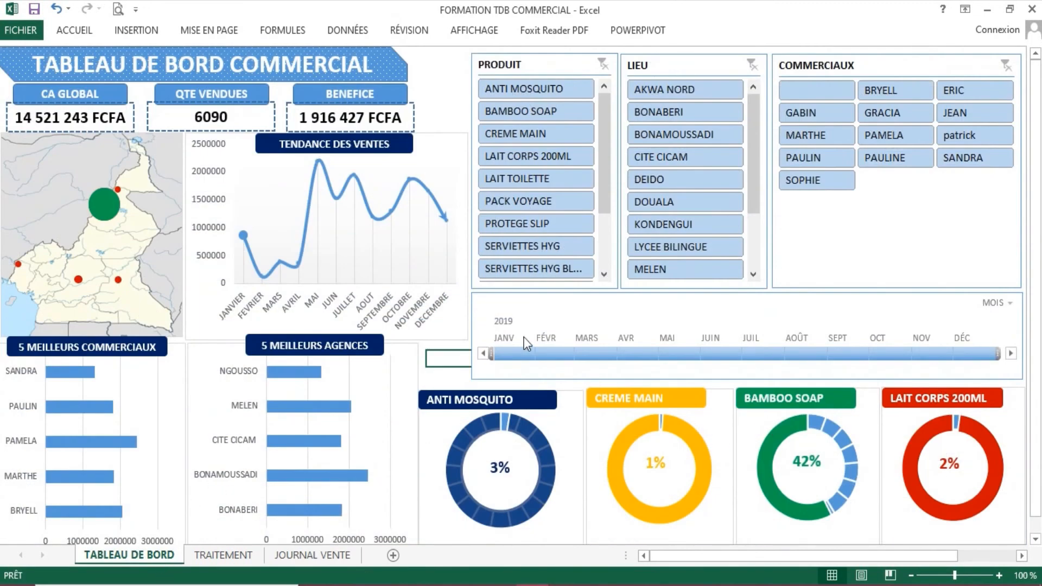
- View the TRAITEMENT sheet's pivot tables and charts alongside the finished dashboard, ending on the TABLEAU DE BORD sheet
click(448, 117)
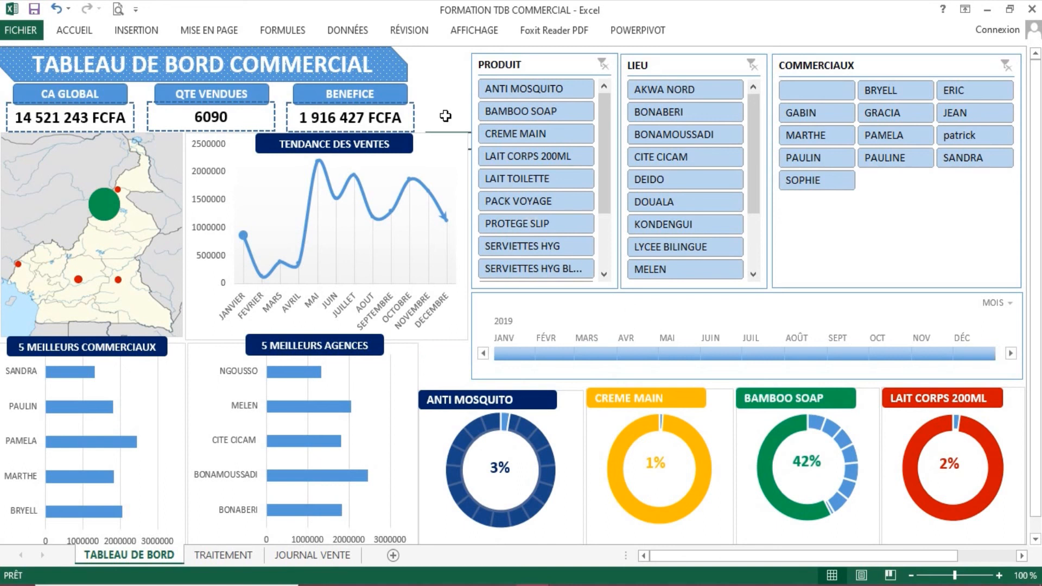
click(430, 77)
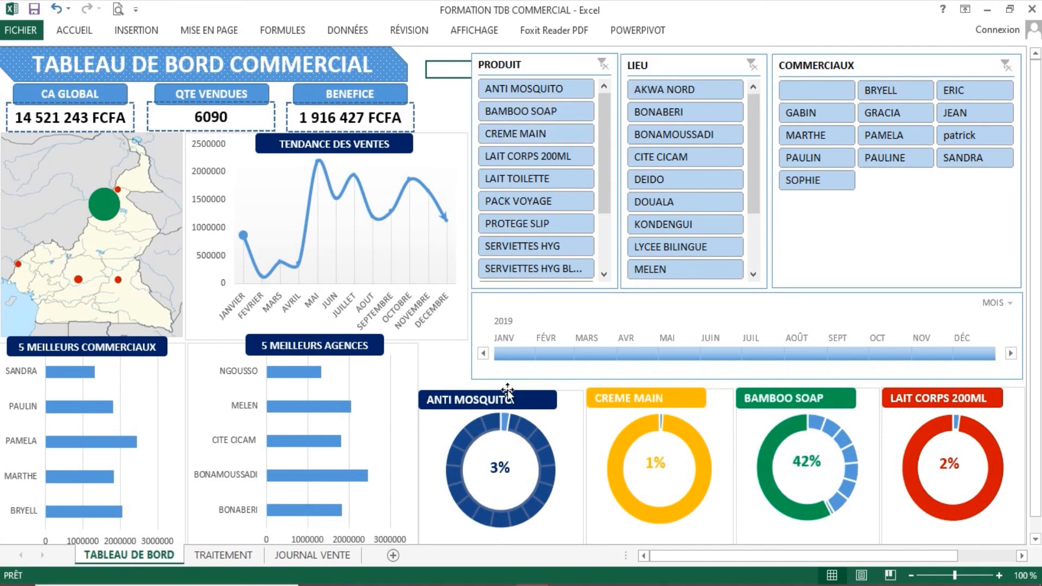
click(224, 555)
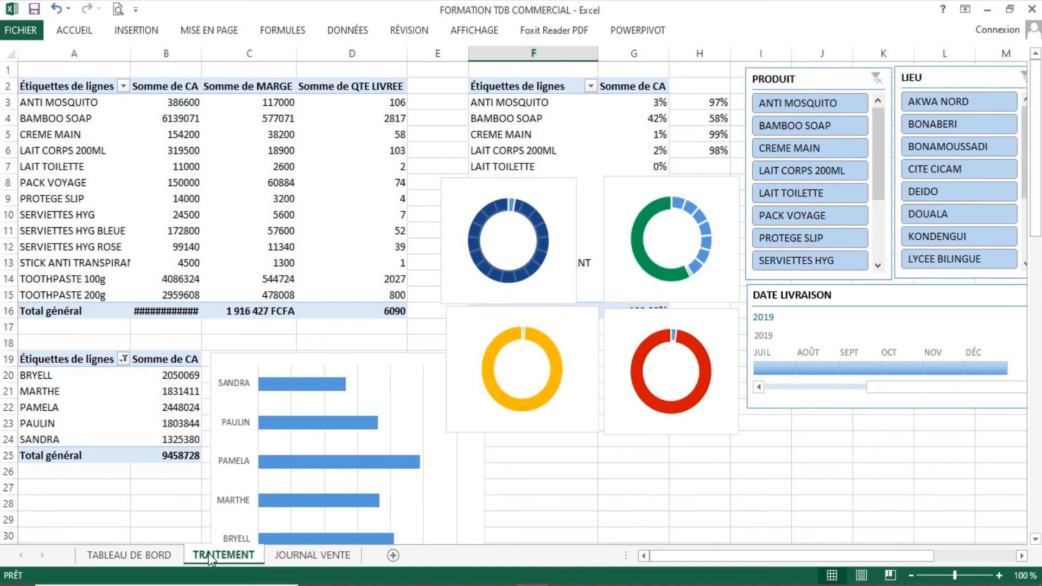
click(128, 555)
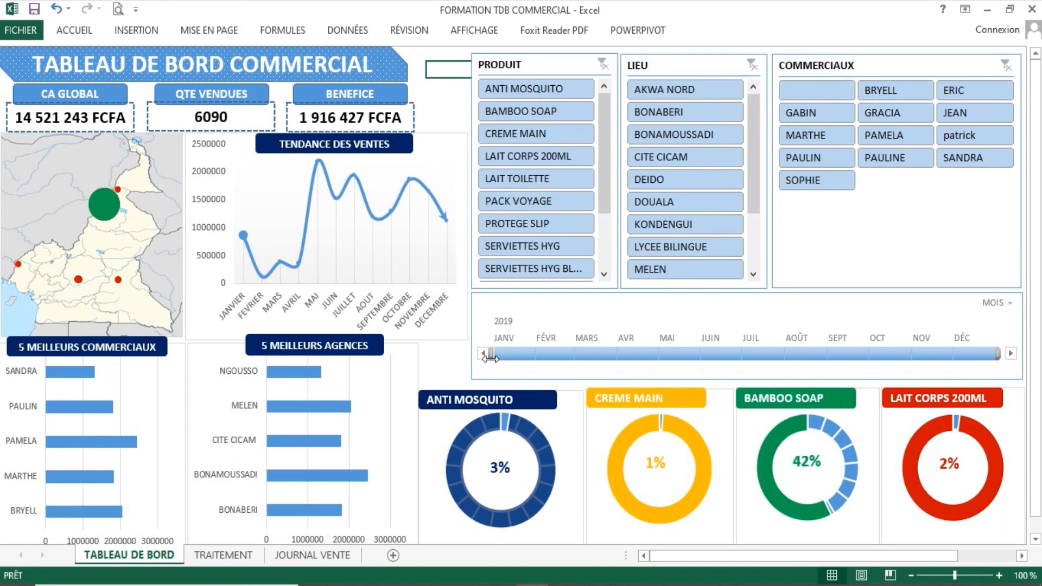
click(443, 362)
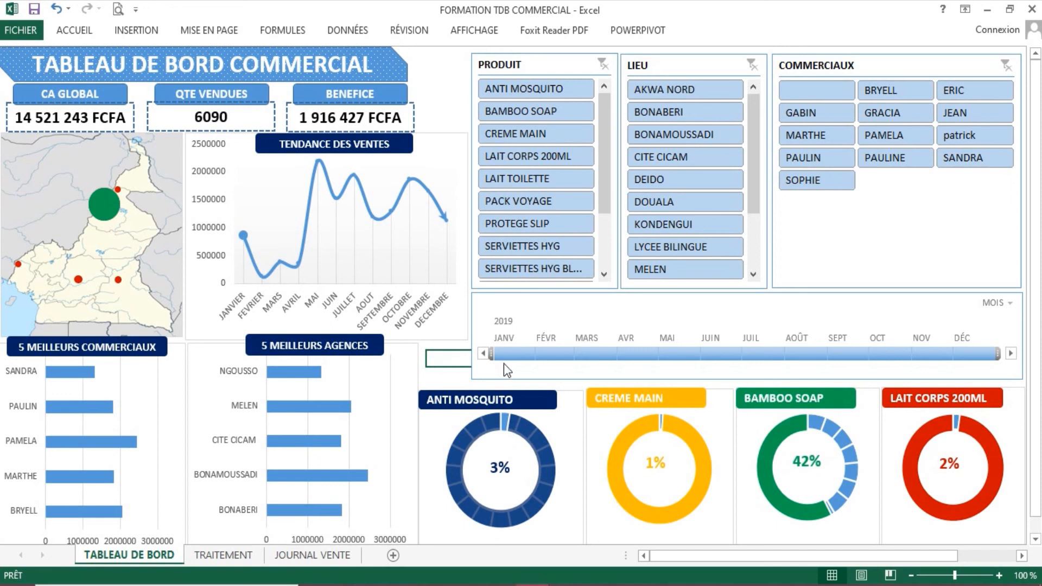
click(440, 376)
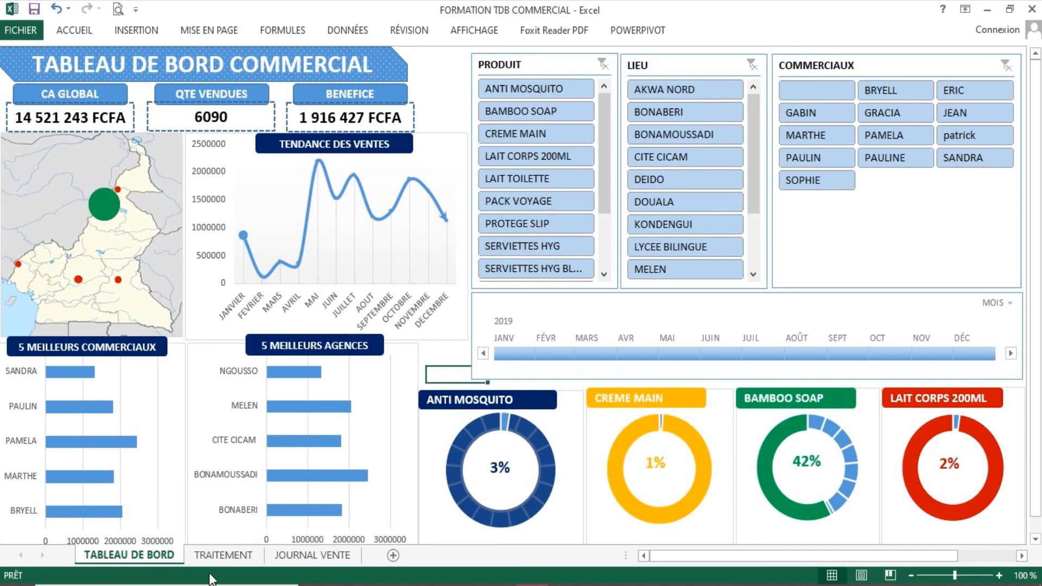